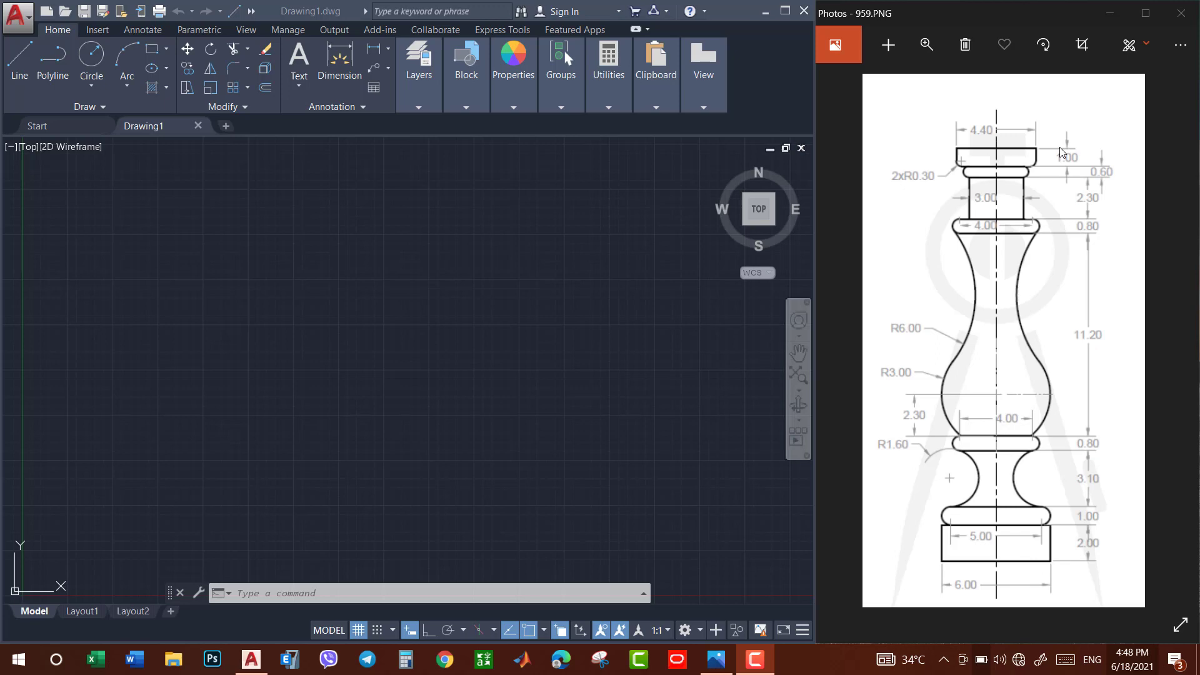
With Ortho on, draw connected lines of 3, 2 and 2 units for the outline.
{"action": "left_click", "coordinate": [396, 343]}
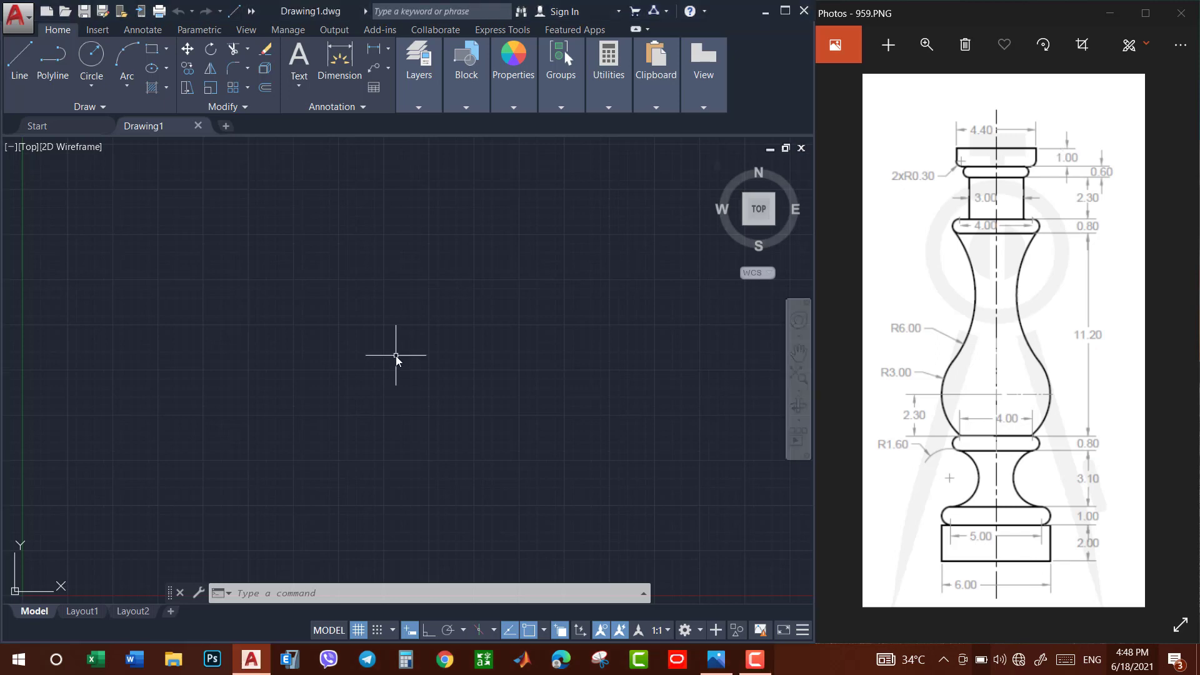
{"action": "type", "text": "l"}
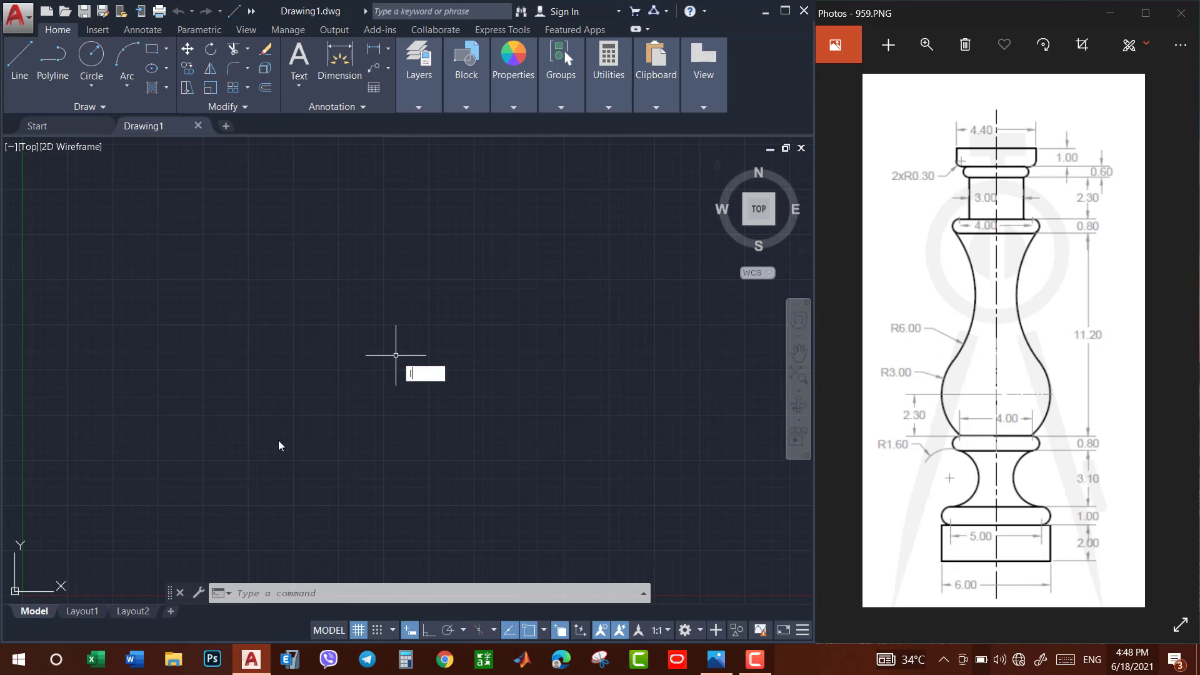
{"action": "key", "text": "Return"}
{"action": "left_click", "coordinate": [260, 438]}
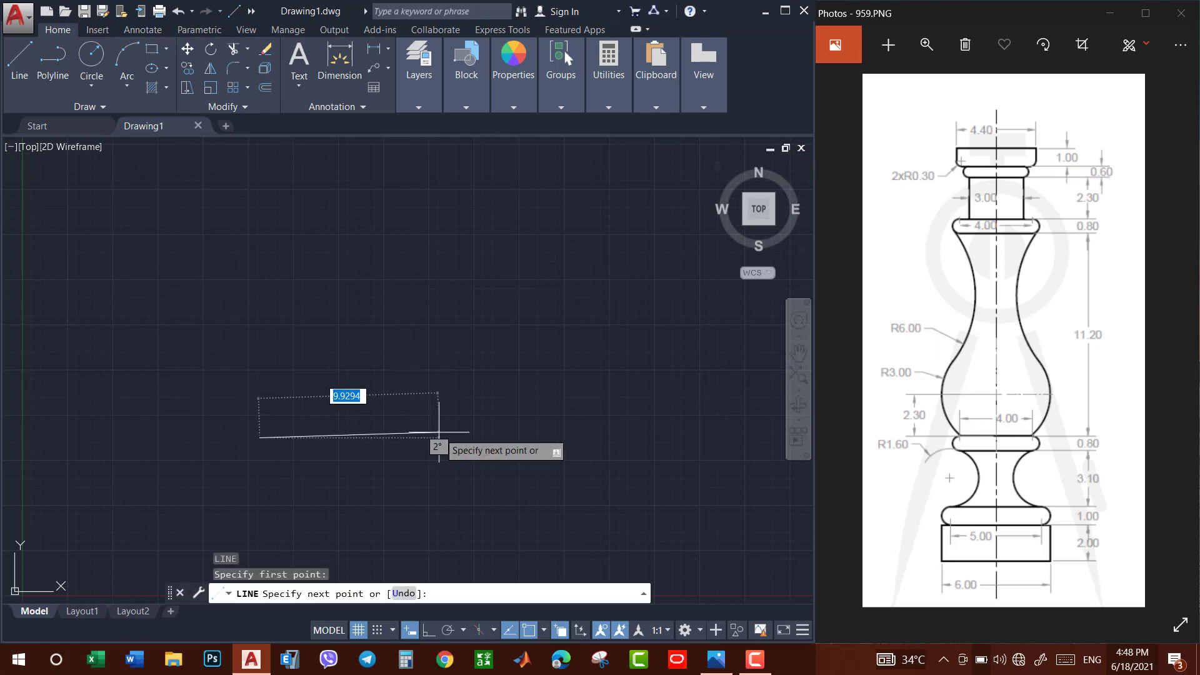
{"action": "key", "text": "F8"}
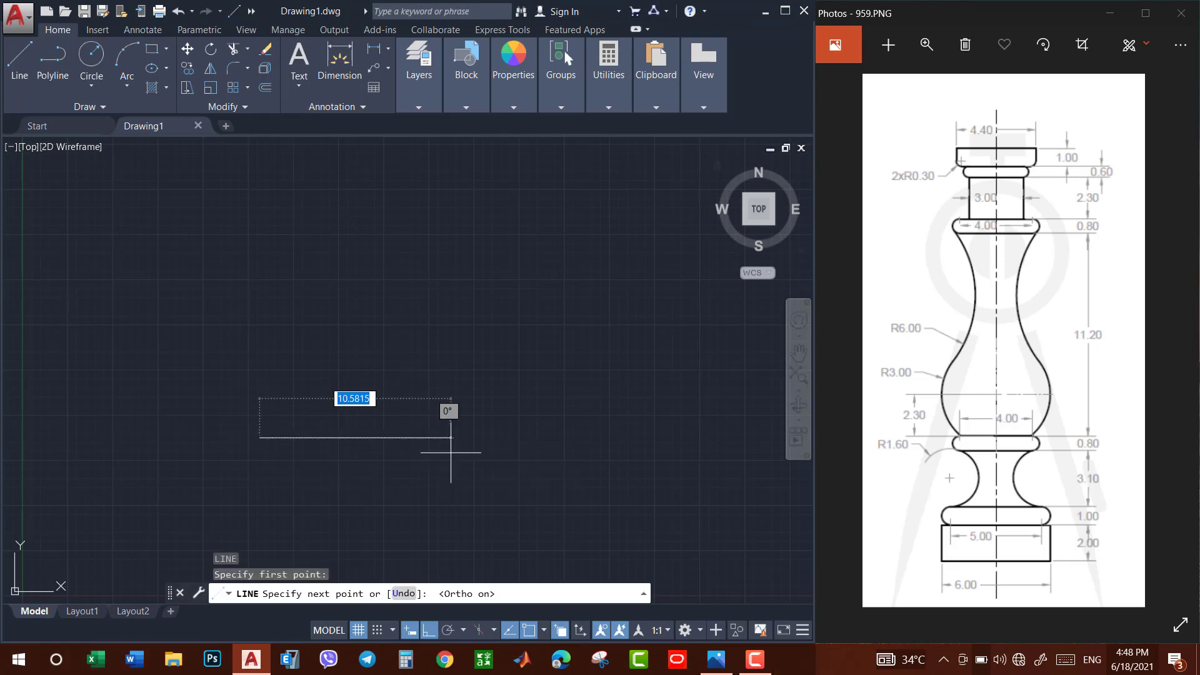
{"action": "type", "text": "3"}
{"action": "key", "text": "Return"}
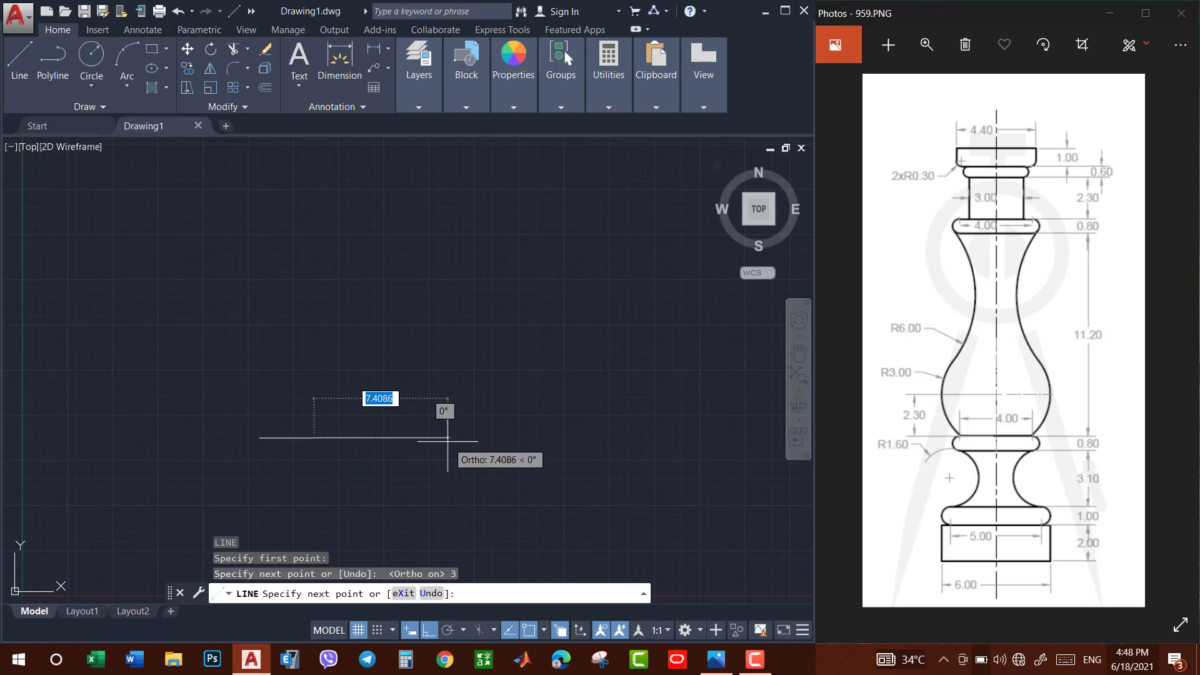
{"action": "type", "text": "2"}
{"action": "key", "text": "Return"}
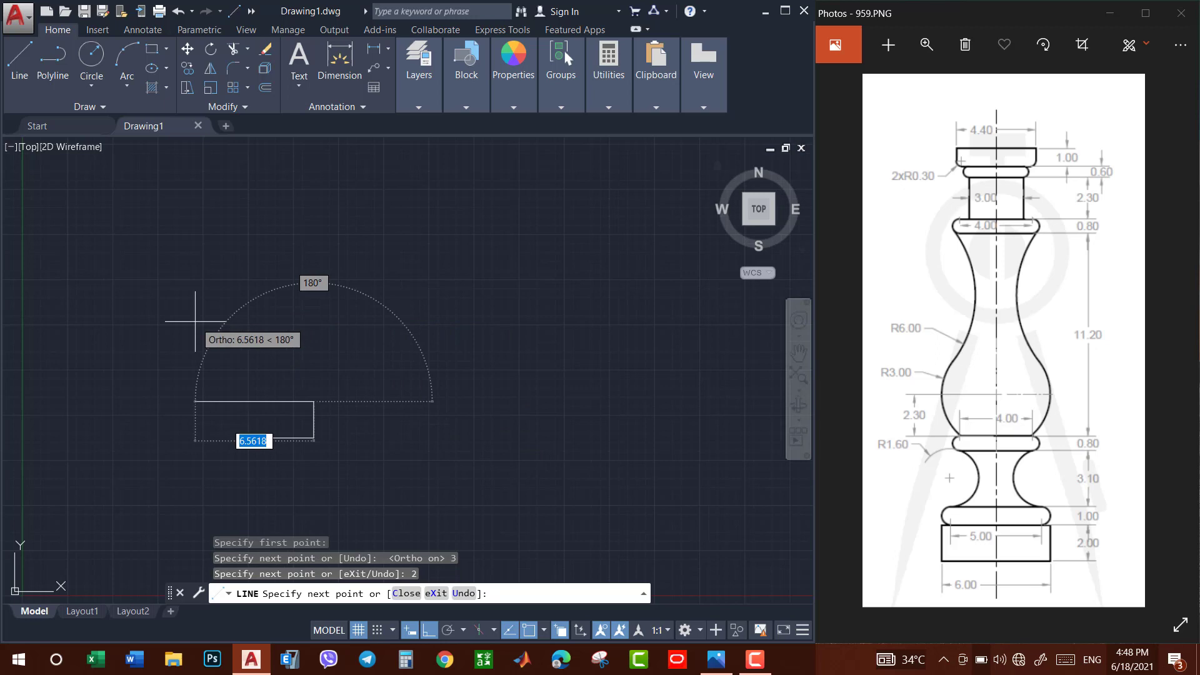
{"action": "type", "text": "2"}
{"action": "key", "text": "Return"}
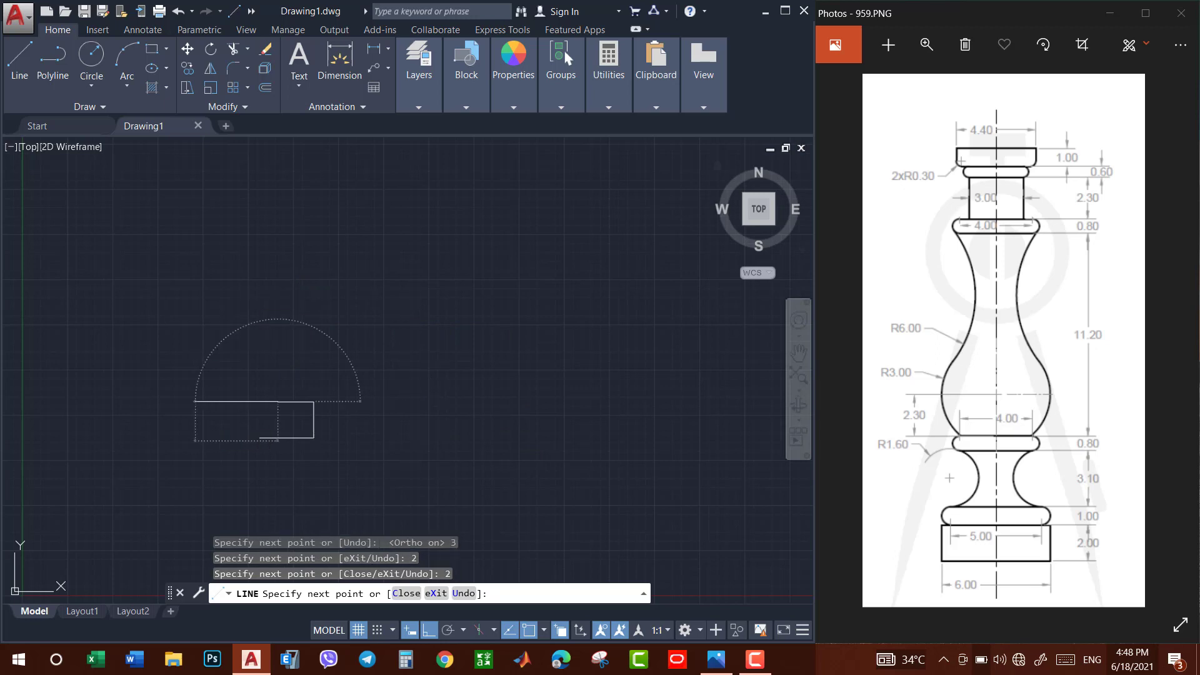
{"action": "key", "text": "Escape"}
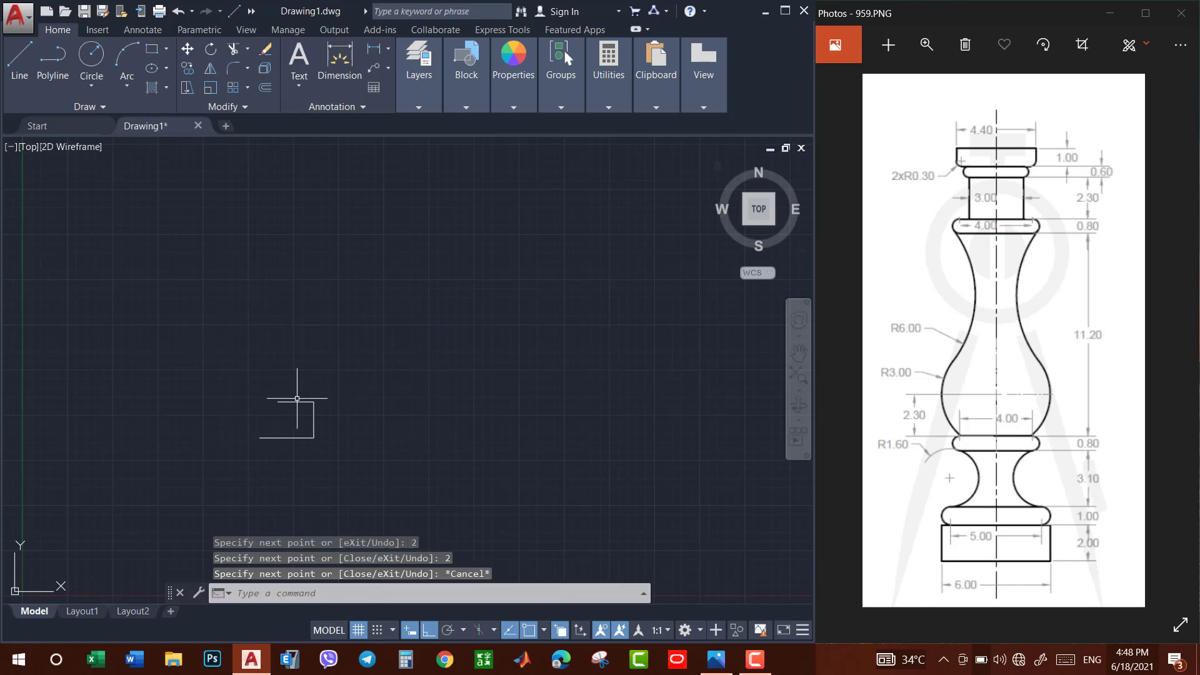
Add a 1-unit line completing the bottom, then reset the view north-up and pan it left.
{"action": "type", "text": "l"}
{"action": "key", "text": "Return"}
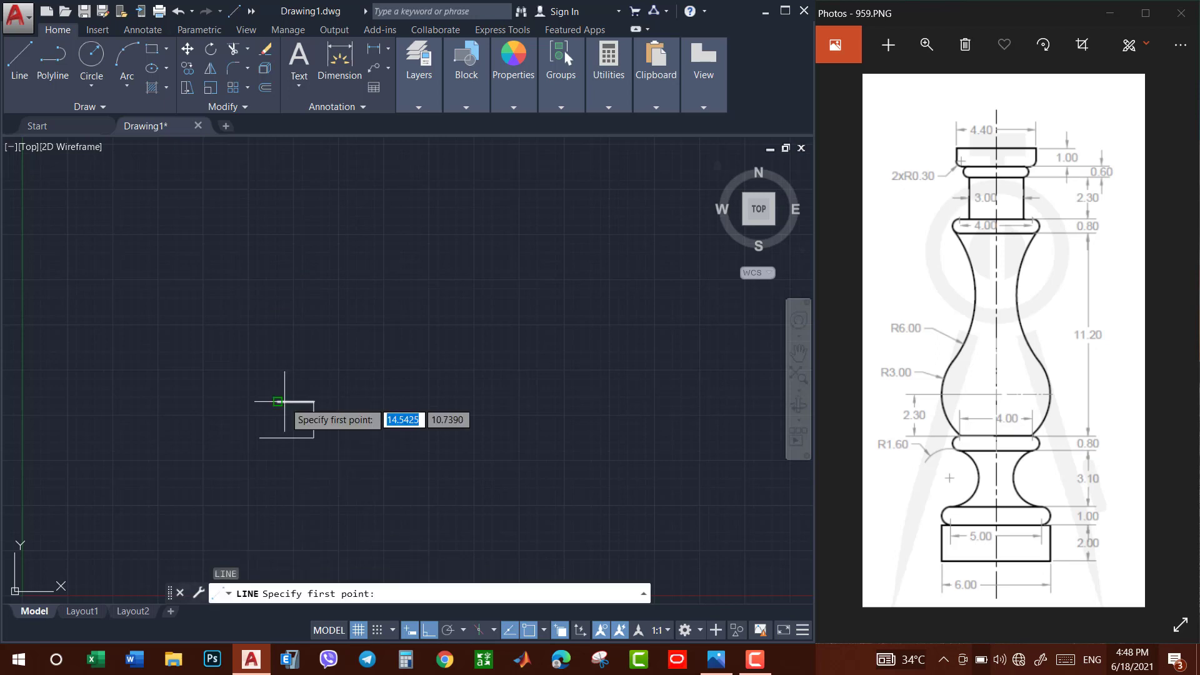
{"action": "left_click", "coordinate": [277, 401]}
{"action": "type", "text": "1"}
{"action": "key", "text": "Return"}
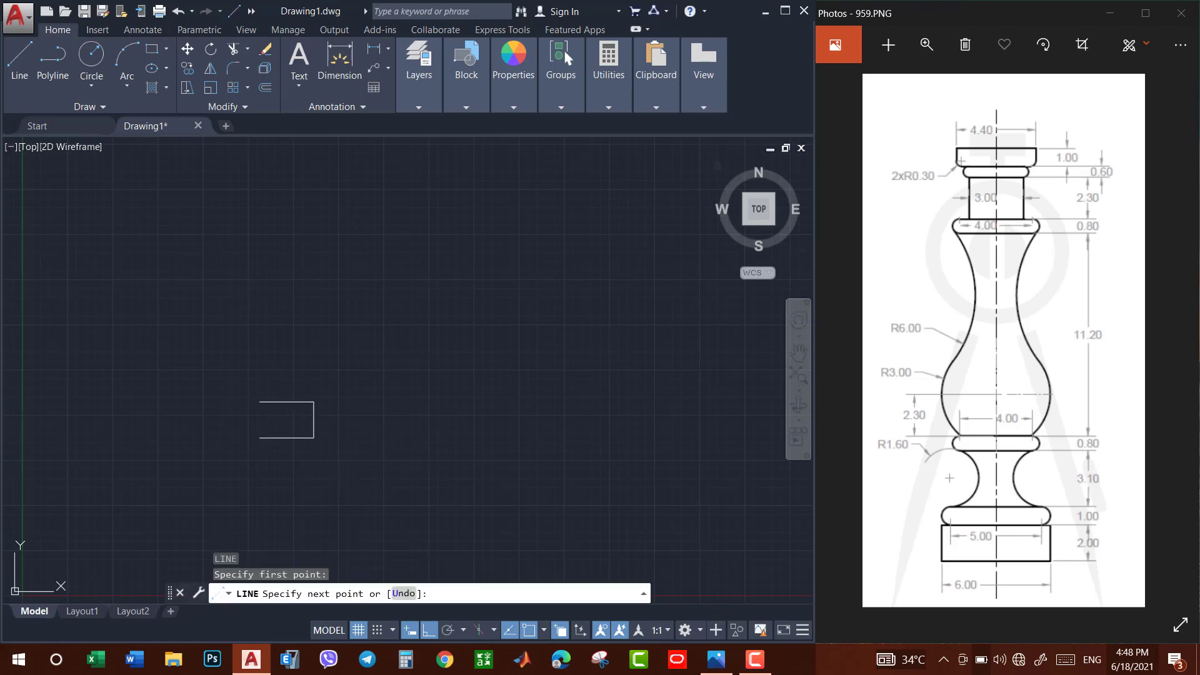
{"action": "key", "text": "Escape"}
{"action": "left_click", "coordinate": [749, 209]}
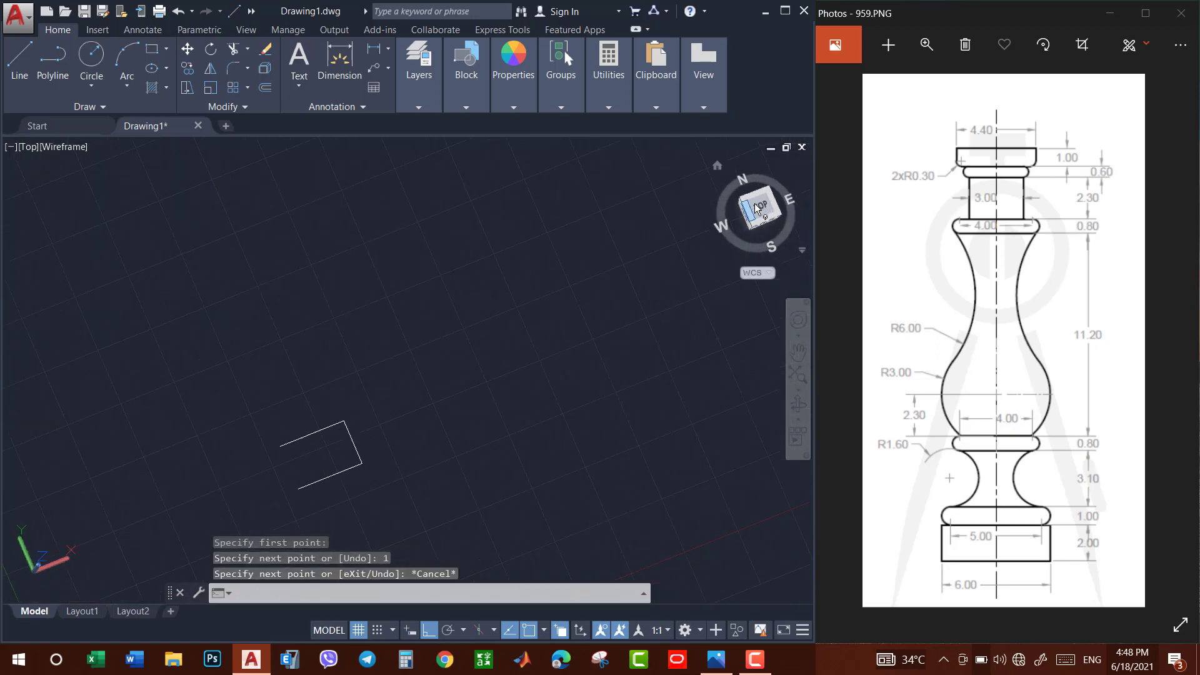
{"action": "left_click", "coordinate": [761, 186]}
{"action": "left_click", "coordinate": [761, 186]}
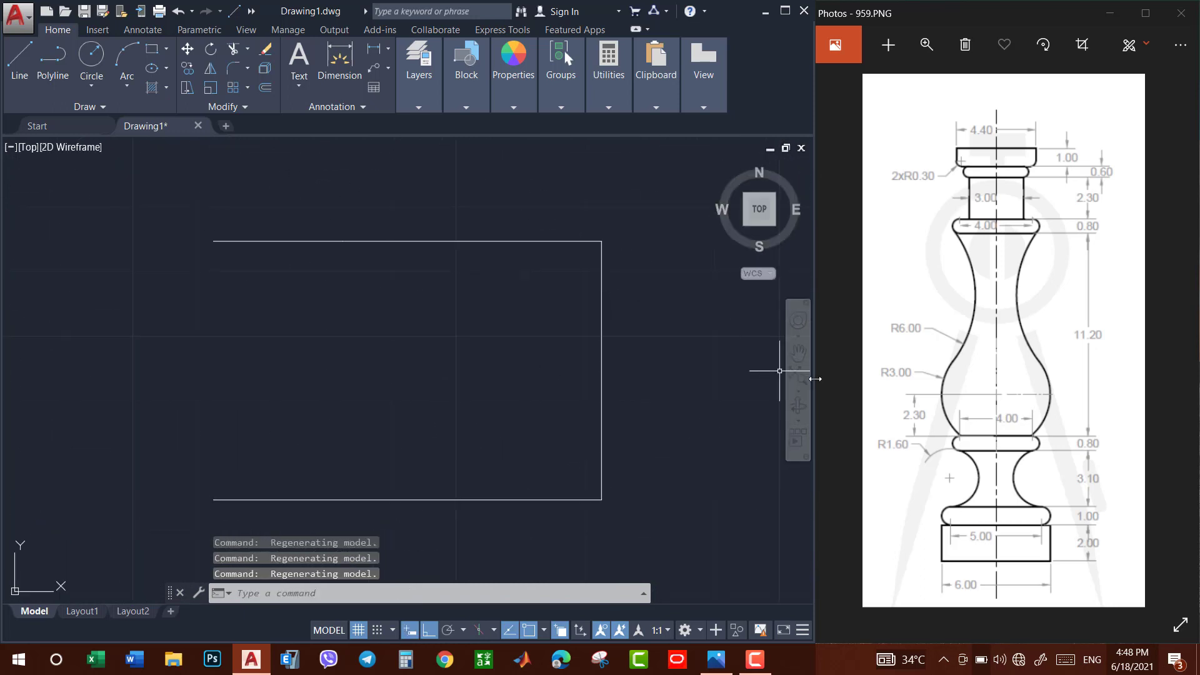
{"action": "left_click", "coordinate": [798, 353]}
{"action": "left_click_drag", "start_coordinate": [678, 327], "coordinate": [623, 379]}
{"action": "scroll", "coordinate": [624, 379], "scroll_direction": "down", "scroll_amount": 2}
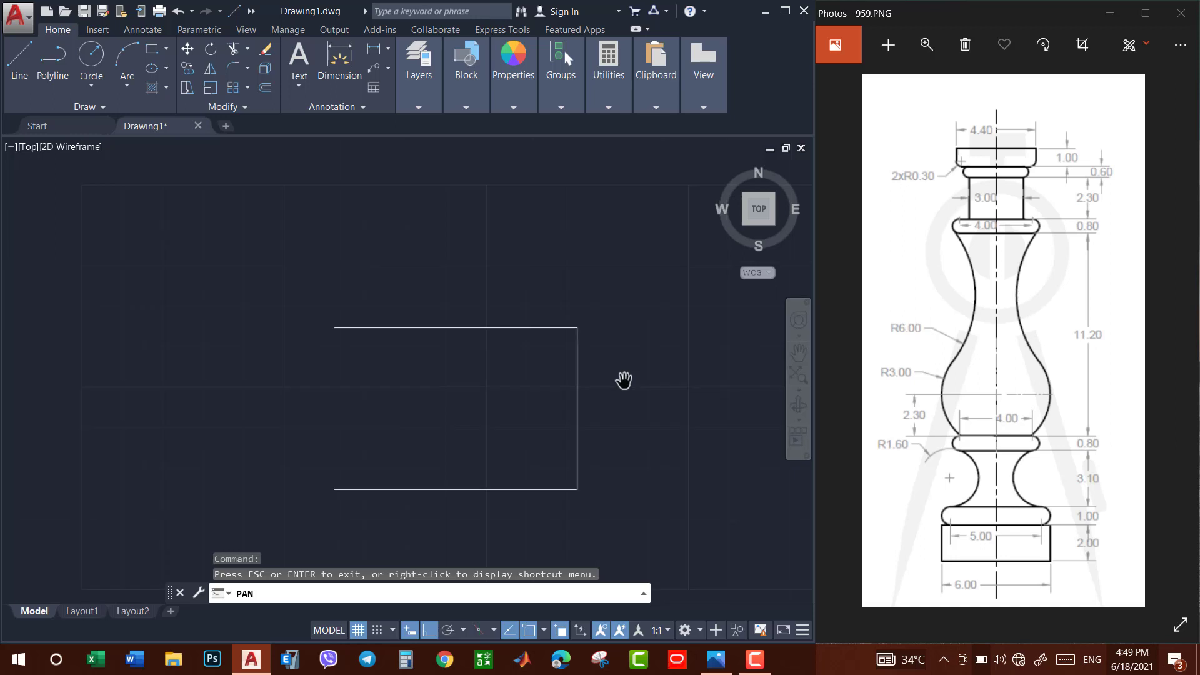
Draw a 0.5-radius circle centred on the outline's top-left corner.
{"action": "key", "text": "Escape"}
{"action": "type", "text": "l"}
{"action": "key", "text": "Return"}
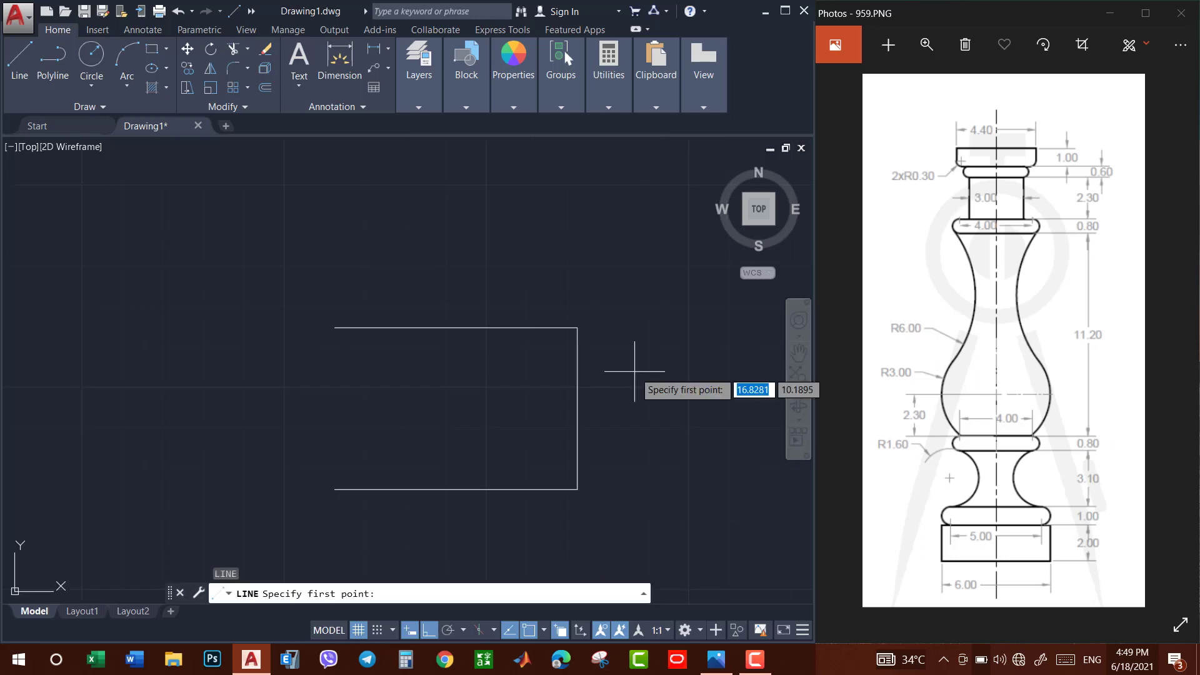
{"action": "left_click", "coordinate": [334, 327]}
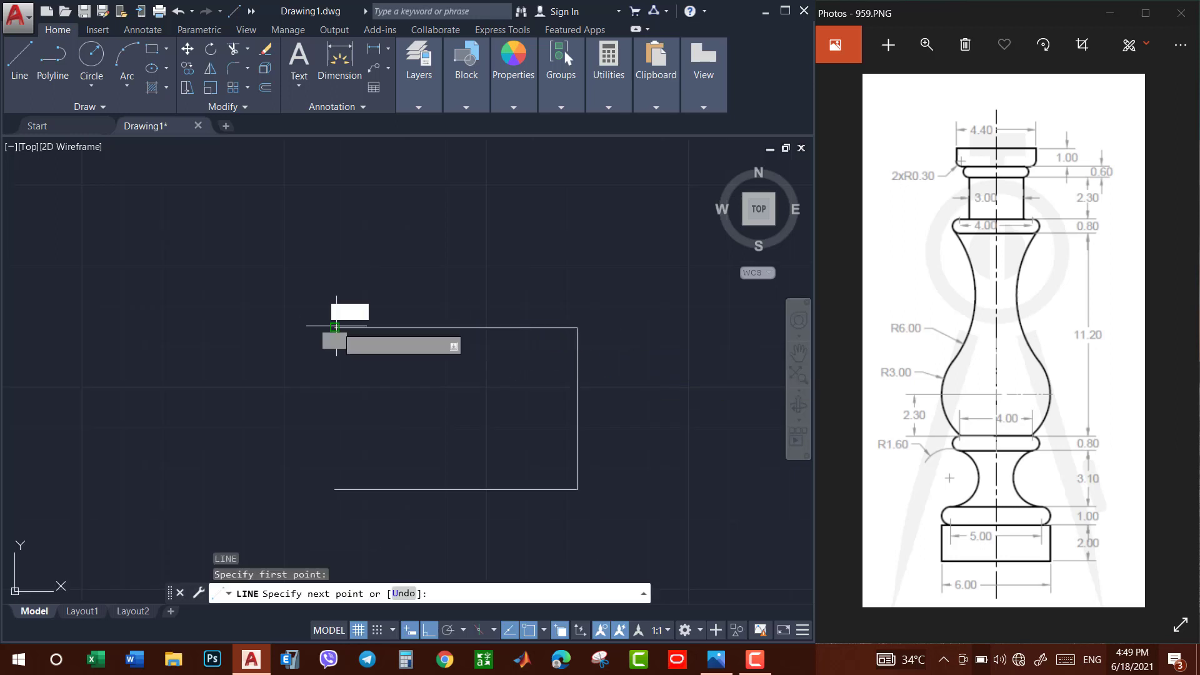
{"action": "key", "text": "Escape"}
{"action": "type", "text": "c"}
{"action": "key", "text": "Return"}
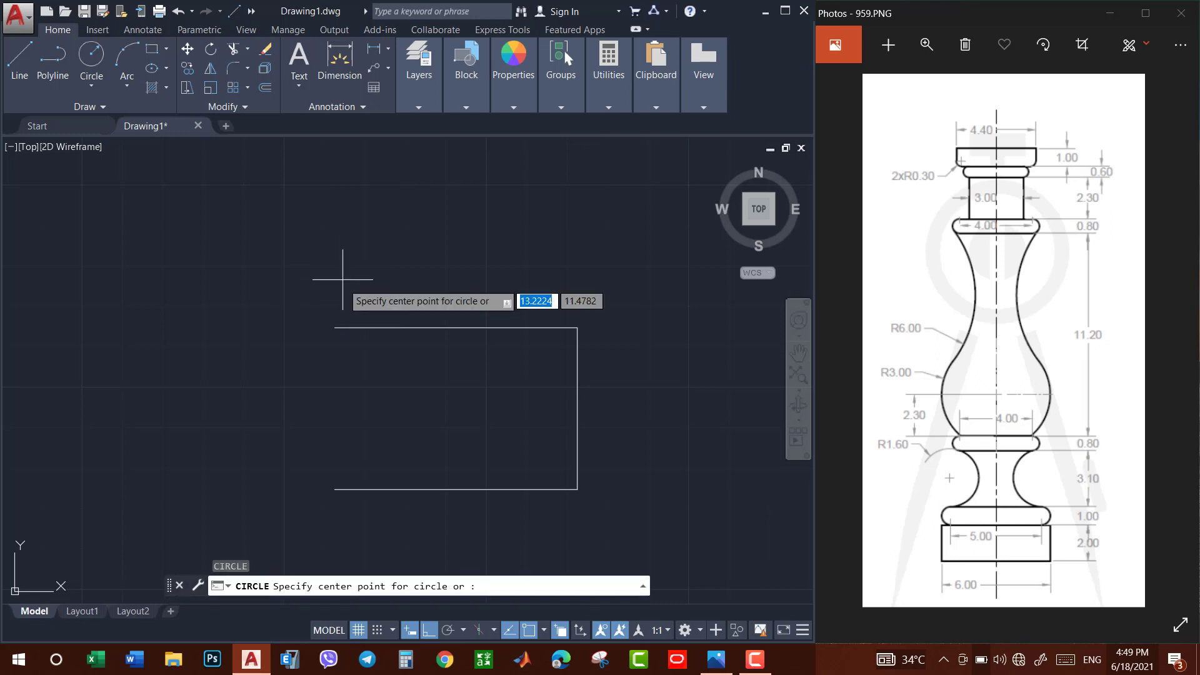
{"action": "left_click", "coordinate": [334, 327]}
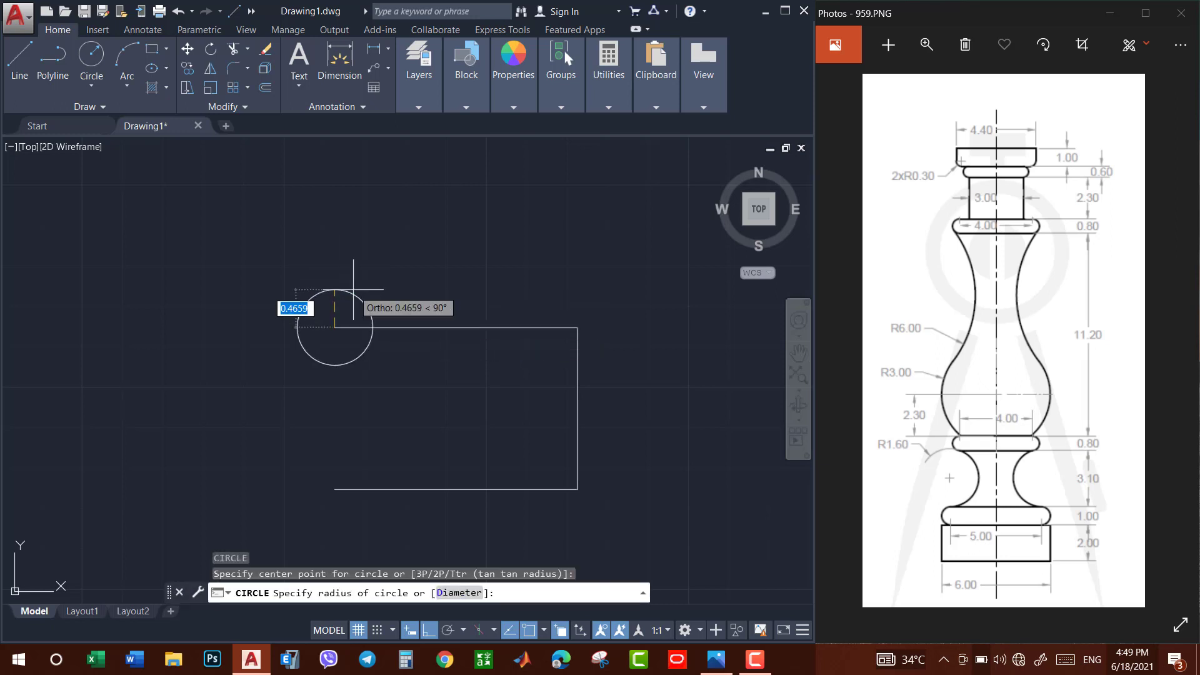
{"action": "type", "text": "0.5"}
{"action": "key", "text": "Return"}
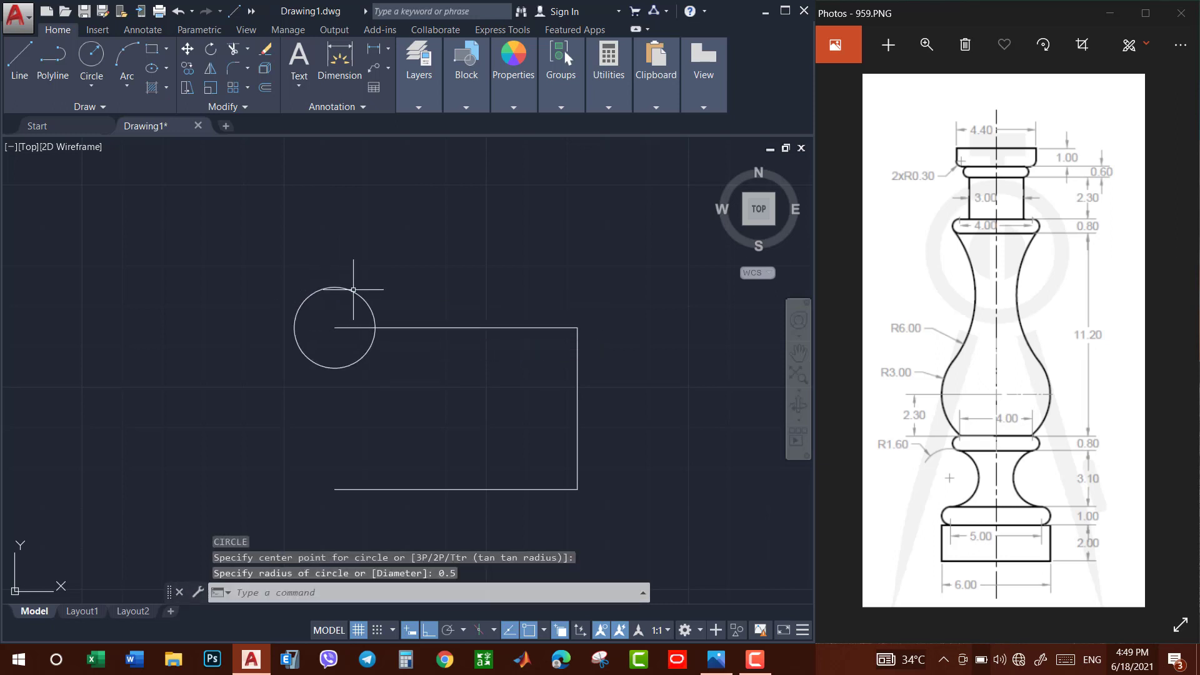
Move the circle so it sits above the outline's top-right corner.
{"action": "left_click", "coordinate": [353, 289]}
{"action": "type", "text": "m"}
{"action": "key", "text": "Return"}
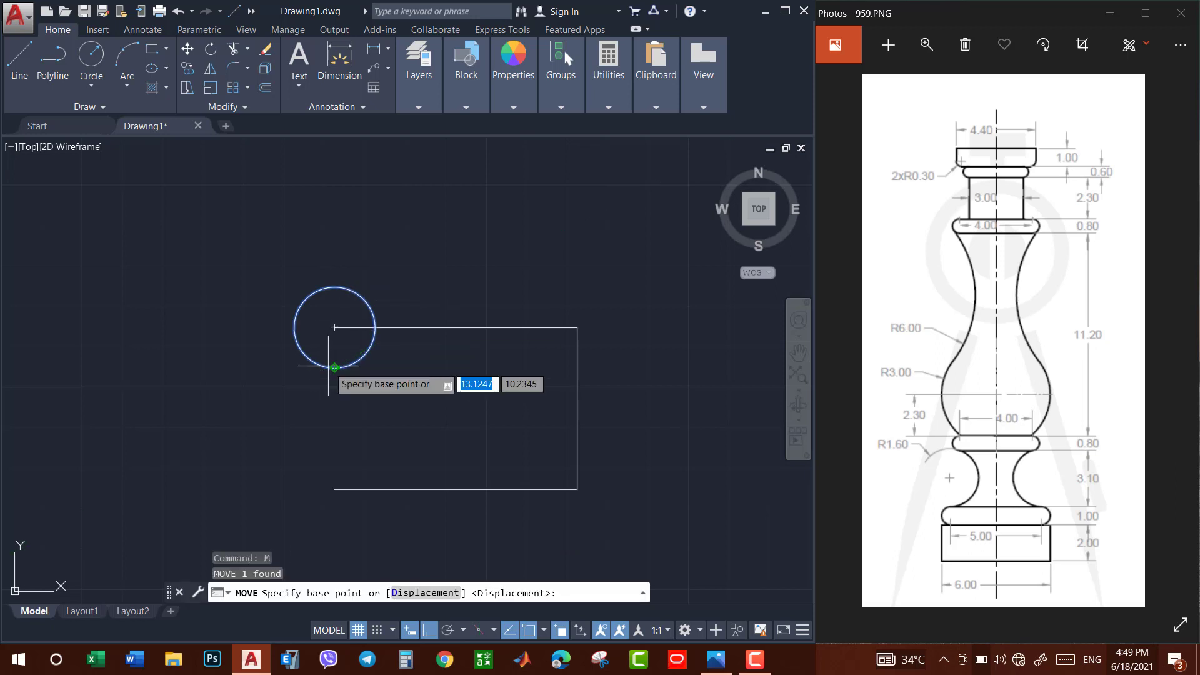
{"action": "left_click", "coordinate": [334, 367]}
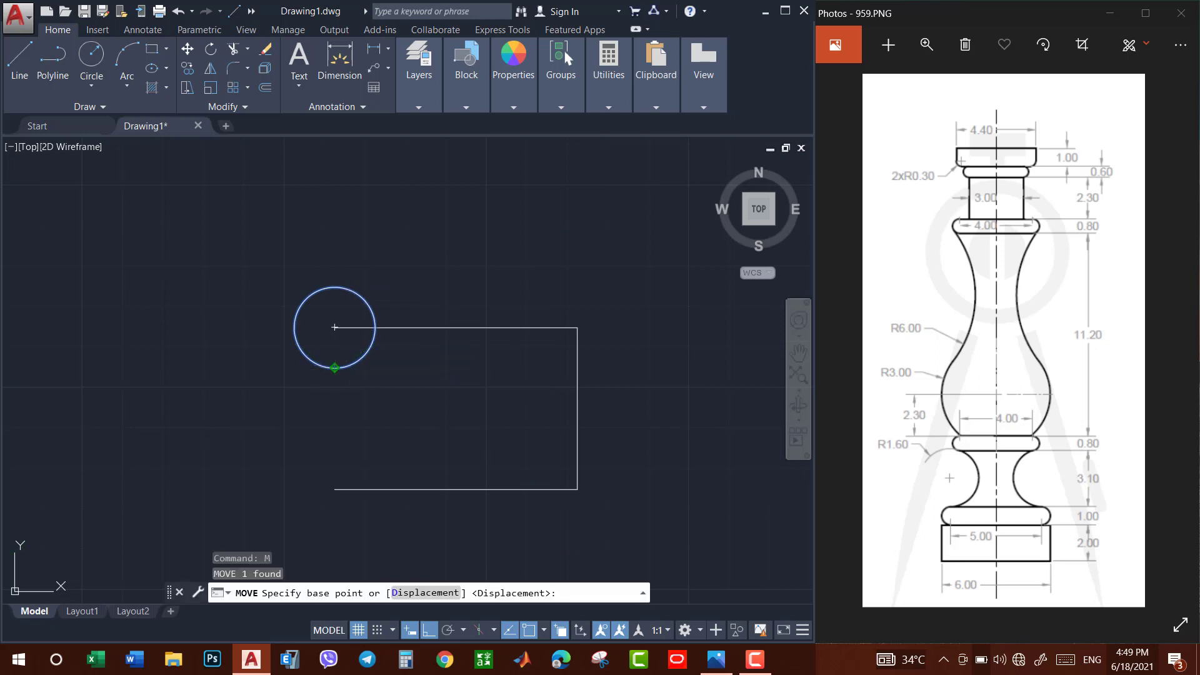
{"action": "left_click", "coordinate": [335, 327]}
{"action": "left_click", "coordinate": [406, 241]}
{"action": "left_click", "coordinate": [344, 261]}
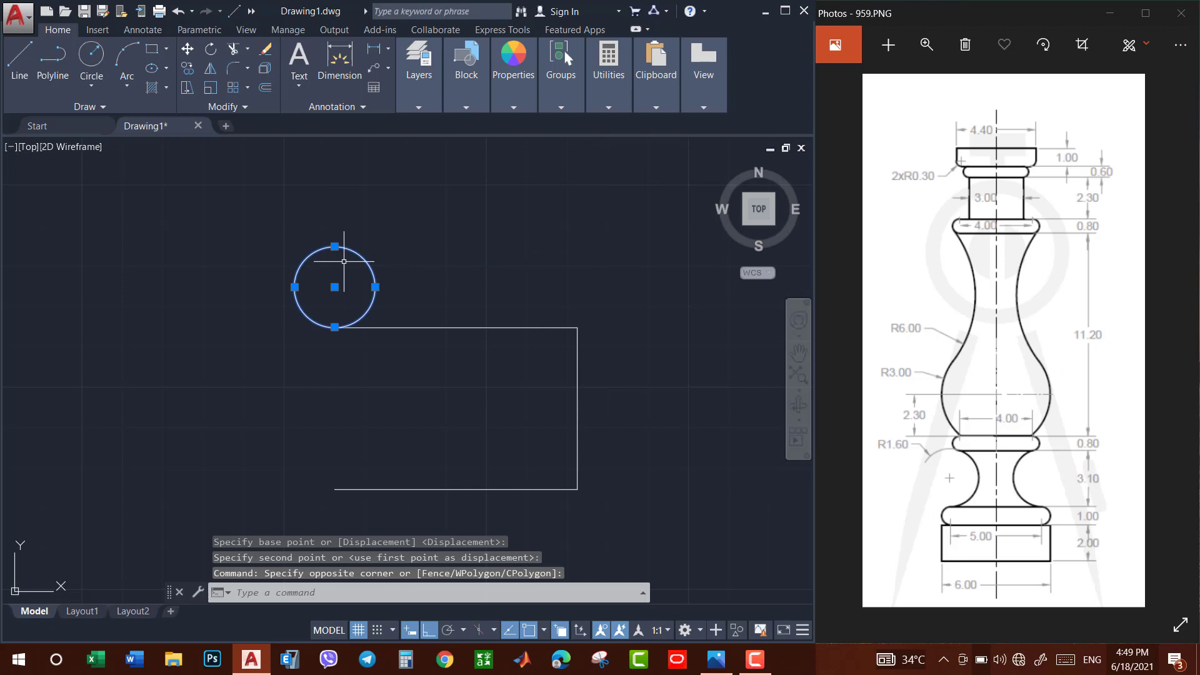
{"action": "type", "text": "M"}
{"action": "key", "text": "Return"}
{"action": "left_click", "coordinate": [375, 286]}
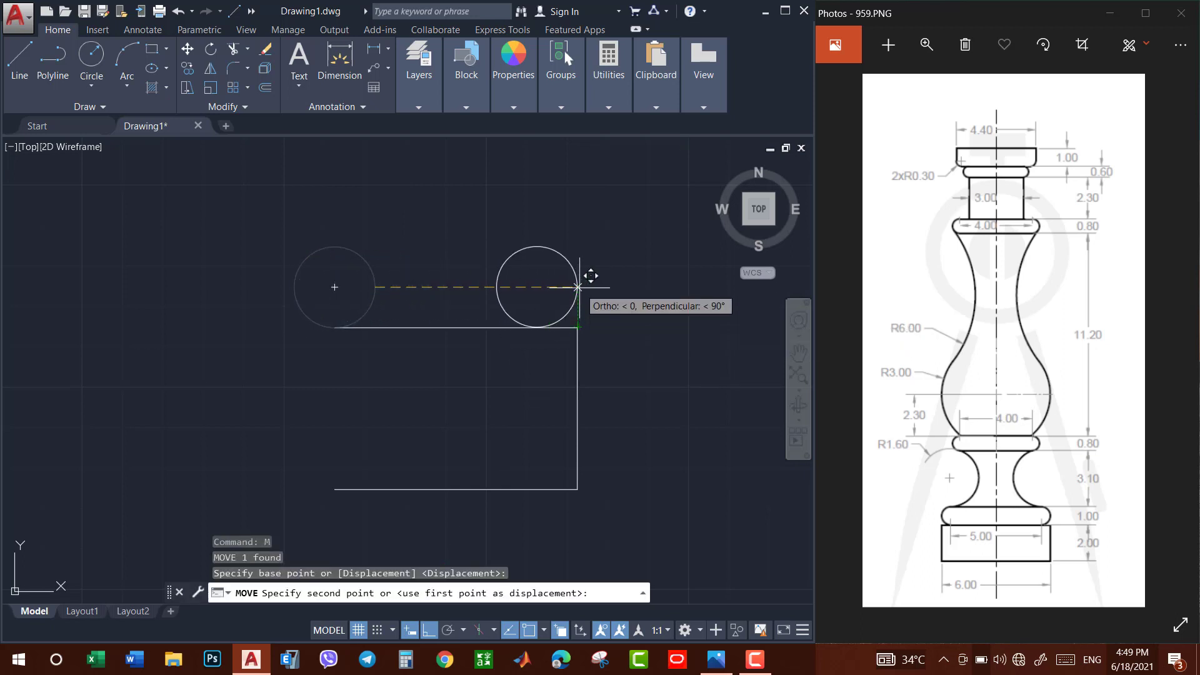
{"action": "left_click", "coordinate": [577, 287]}
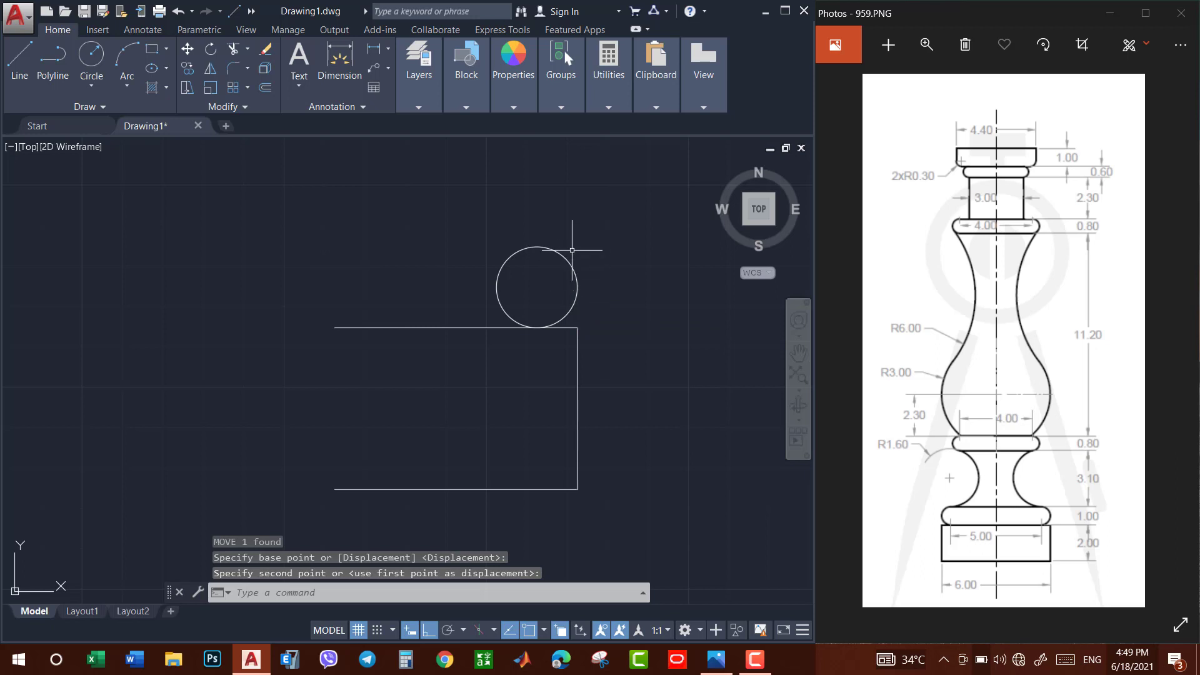
Draw a vertical helper line through the circle from top to bottom.
{"action": "type", "text": "L"}
{"action": "key", "text": "Return"}
{"action": "left_click", "coordinate": [537, 247]}
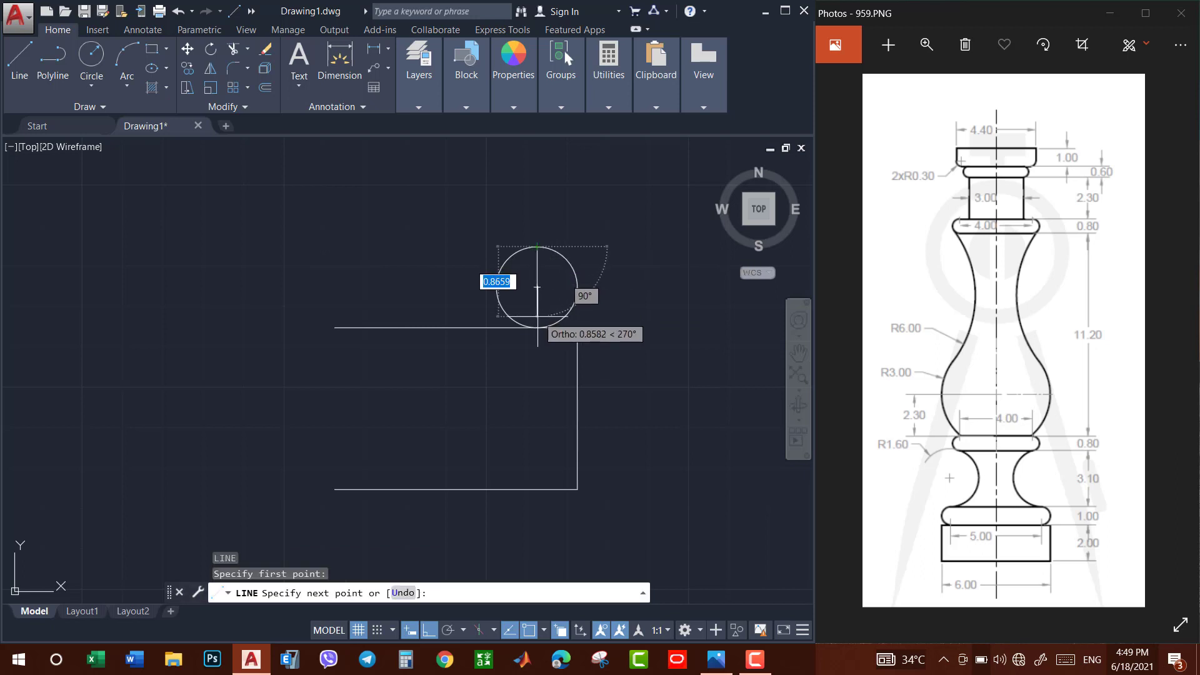
{"action": "left_click", "coordinate": [536, 328]}
{"action": "key", "text": "Escape"}
Trim away the circle's left half and delete the vertical helper line.
{"action": "type", "text": "tr"}
{"action": "key", "text": "Return"}
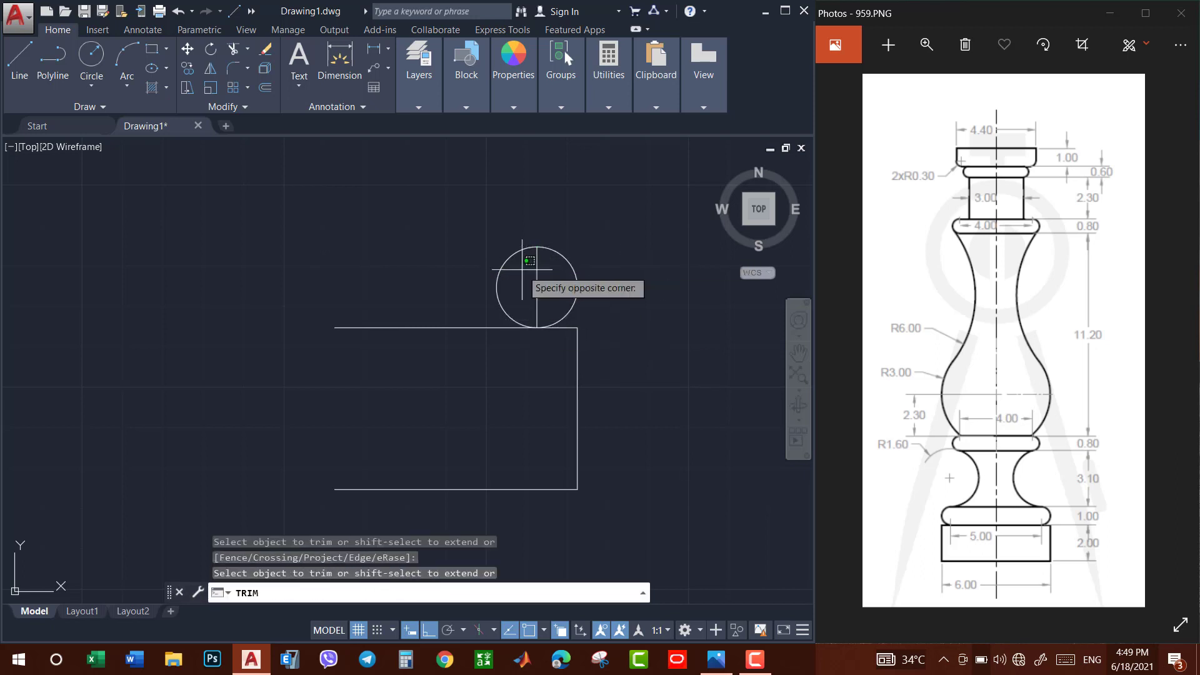
{"action": "left_click", "coordinate": [498, 275]}
{"action": "left_click", "coordinate": [474, 289]}
{"action": "key", "text": "Escape"}
{"action": "left_click", "coordinate": [550, 294]}
{"action": "left_click", "coordinate": [495, 287]}
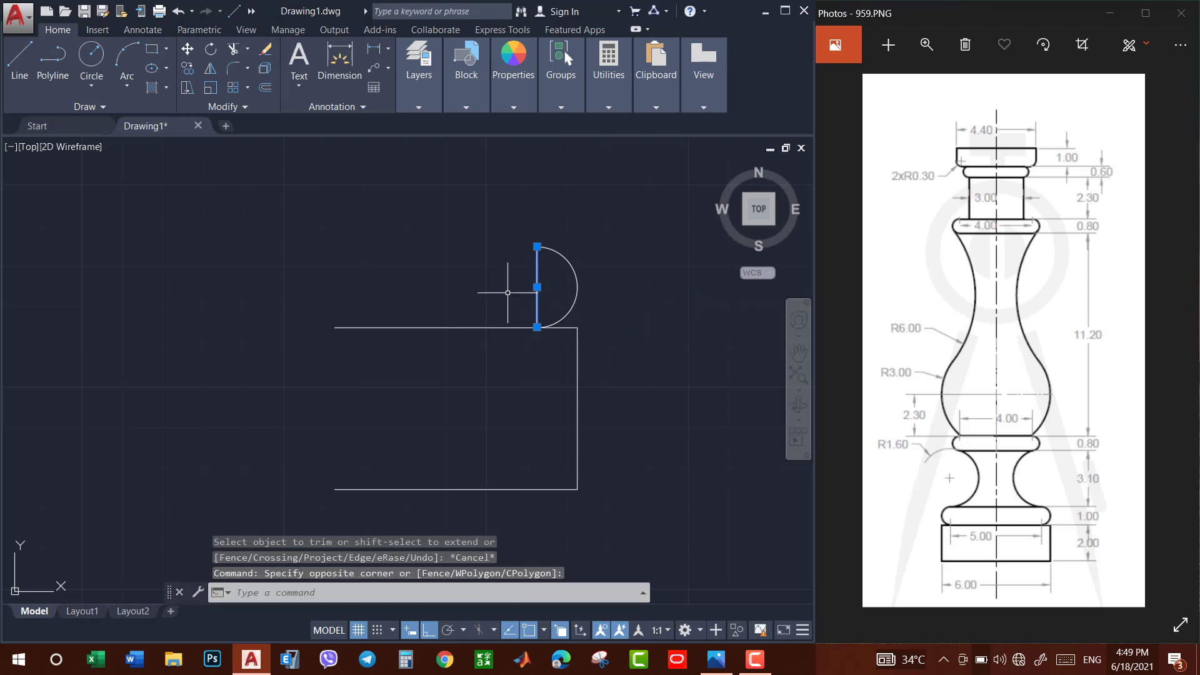
{"action": "key", "text": "Delete"}
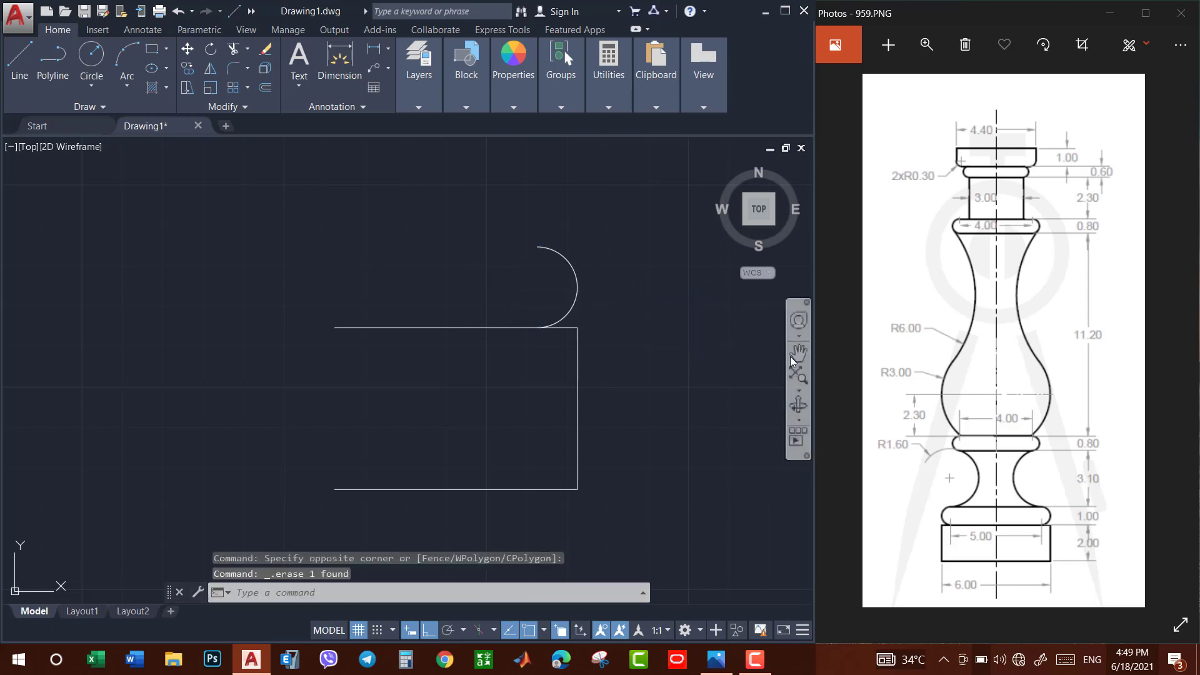
{"action": "left_click", "coordinate": [798, 353]}
Pan the view down-left and abandon a first line attempt from the base's top end.
{"action": "scroll", "coordinate": [563, 363], "scroll_direction": "down", "scroll_amount": 3}
{"action": "scroll", "coordinate": [549, 347], "scroll_direction": "down", "scroll_amount": 2}
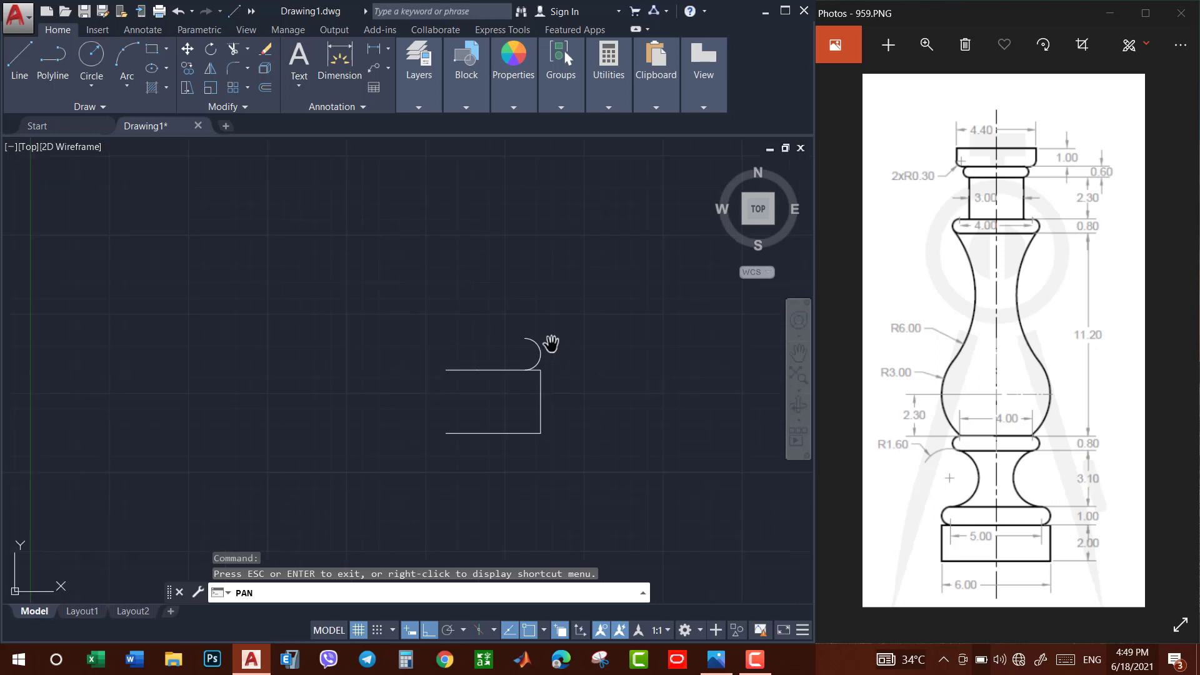
{"action": "key", "text": "Escape"}
{"action": "left_click", "coordinate": [797, 355]}
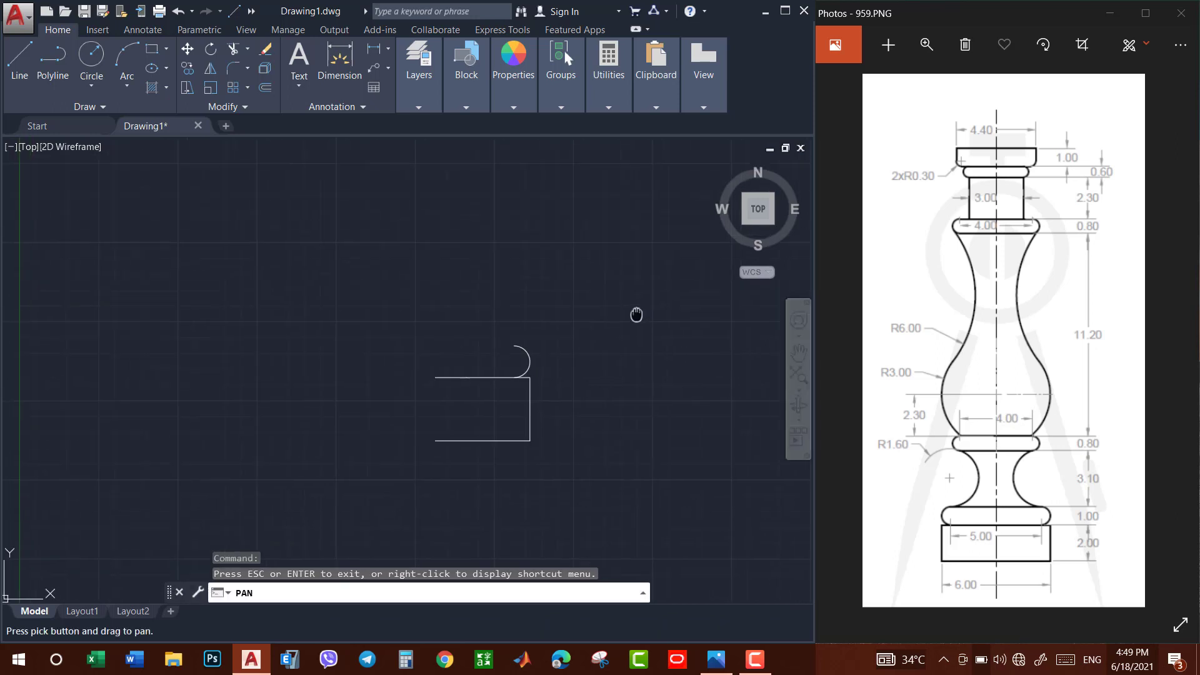
{"action": "left_click_drag", "start_coordinate": [635, 313], "coordinate": [605, 340]}
{"action": "key", "text": "Escape"}
{"action": "type", "text": "l"}
{"action": "key", "text": "Return"}
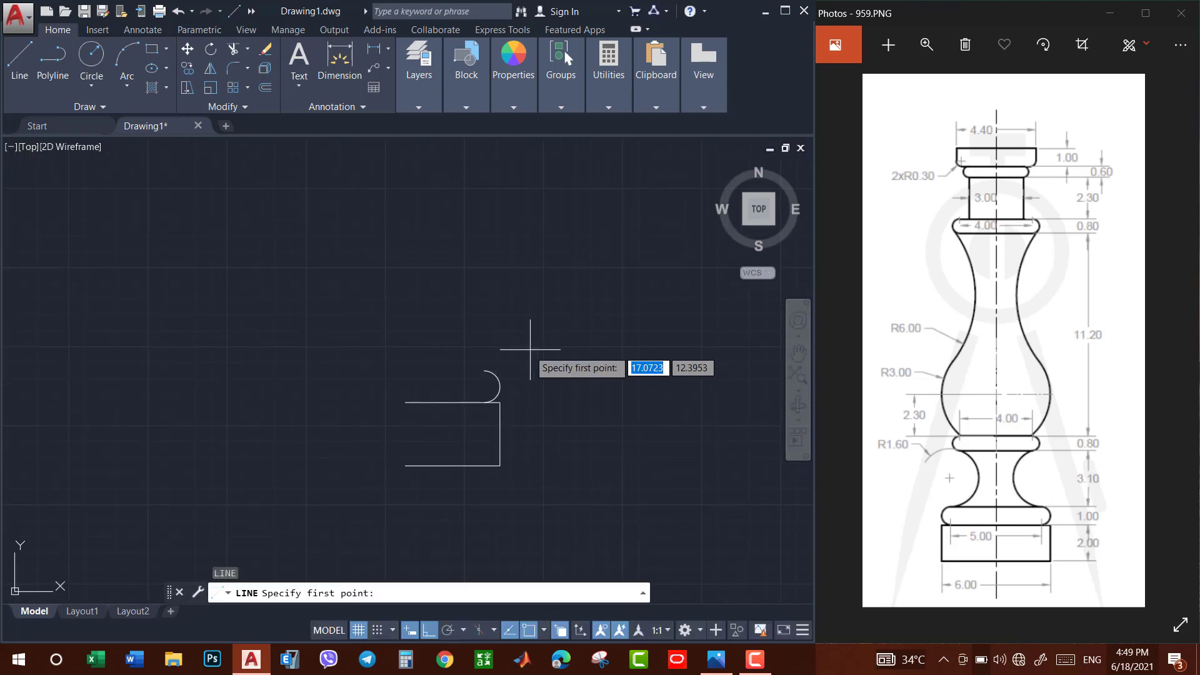
{"action": "left_click", "coordinate": [405, 401]}
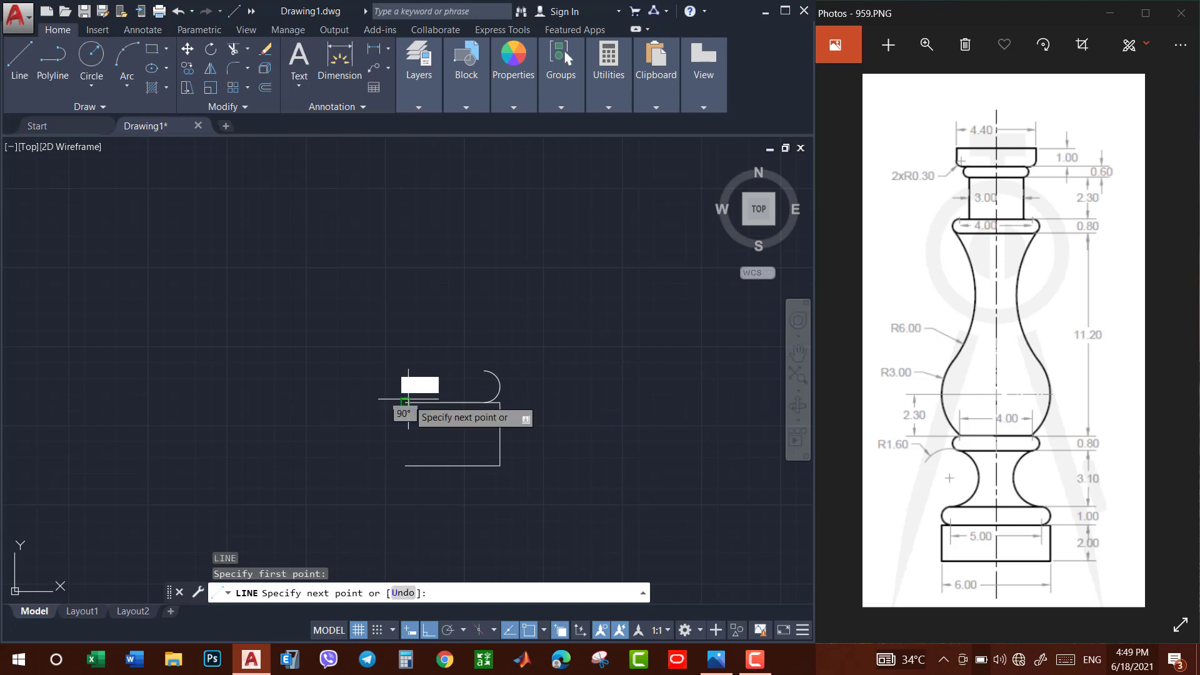
{"action": "type", "text": "3."}
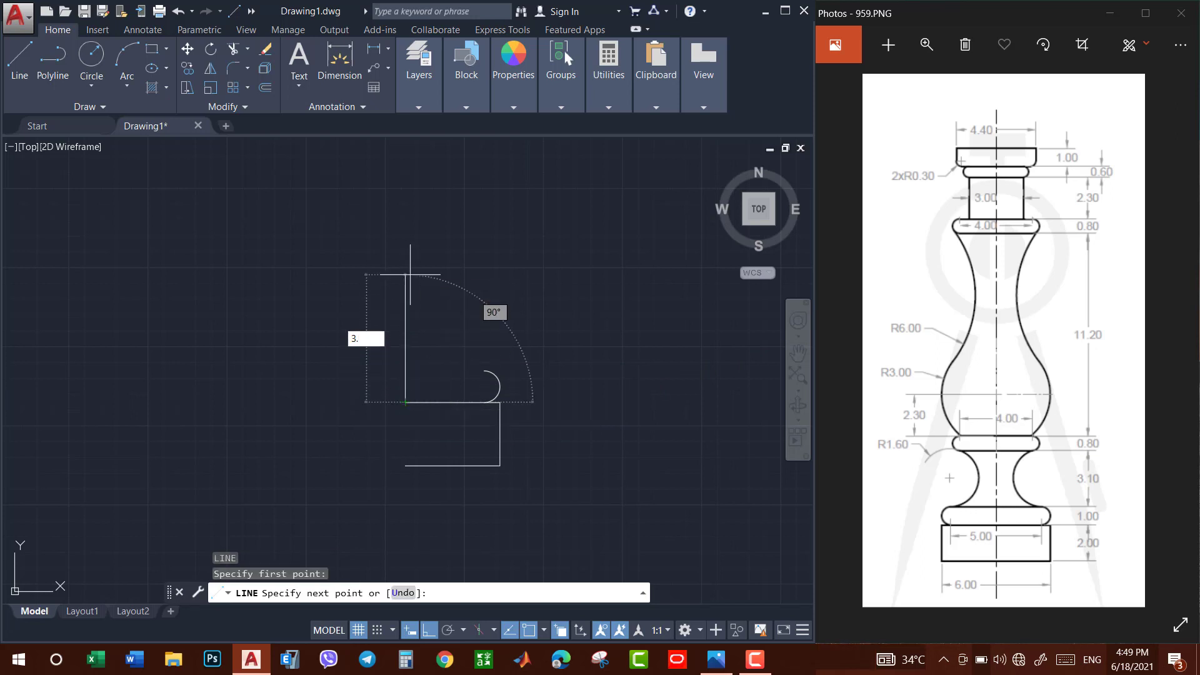
{"action": "key", "text": "Escape"}
Draw lines from the arc's top: a short leftward segment, 3.1 up, then 2 right.
{"action": "key", "text": "Return"}
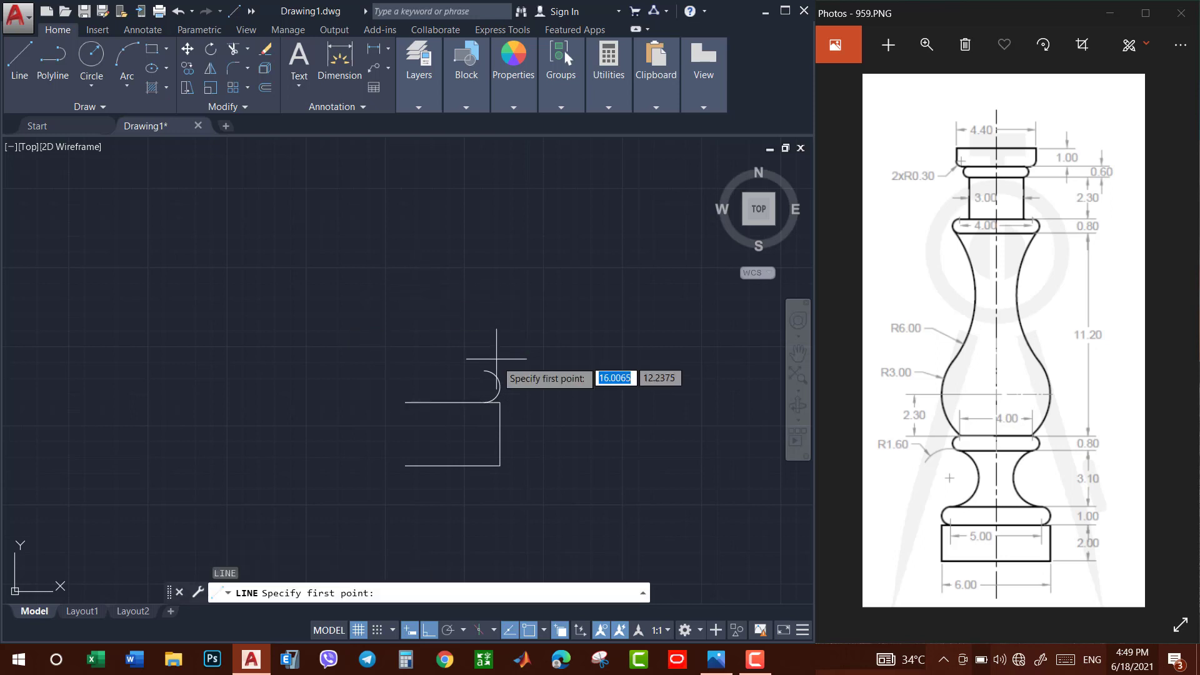
{"action": "left_click", "coordinate": [484, 371]}
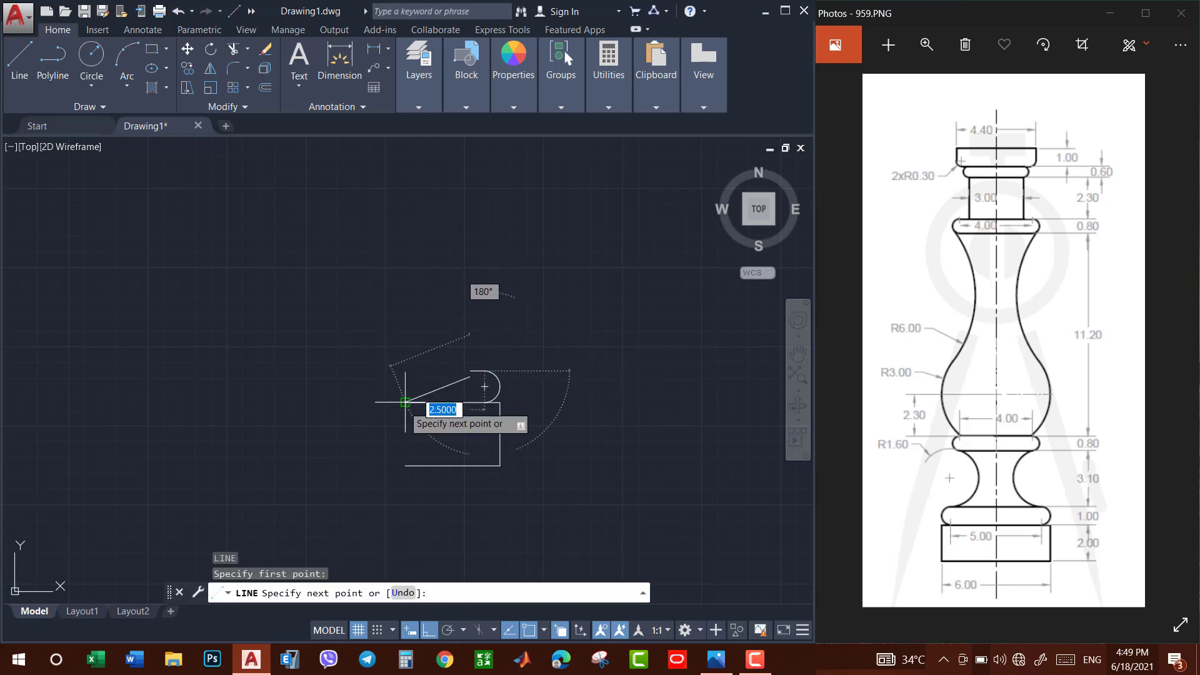
{"action": "left_click", "coordinate": [404, 371]}
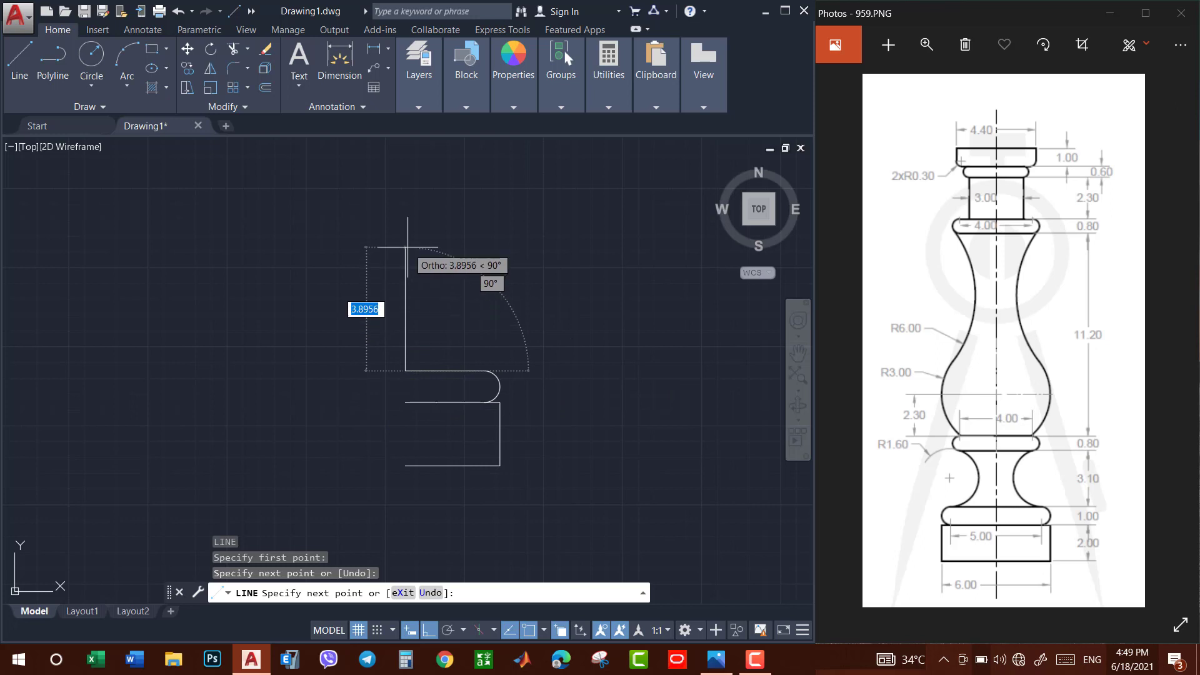
{"action": "type", "text": "3.1"}
{"action": "key", "text": "Return"}
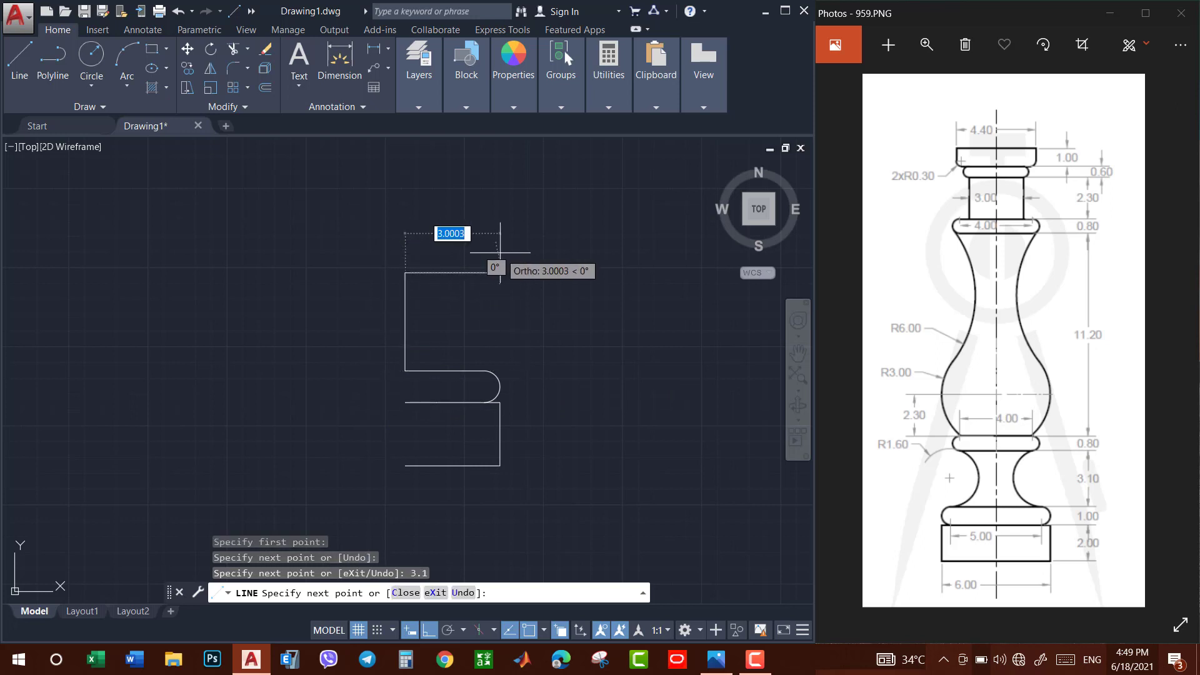
{"action": "type", "text": "2"}
{"action": "key", "text": "Return"}
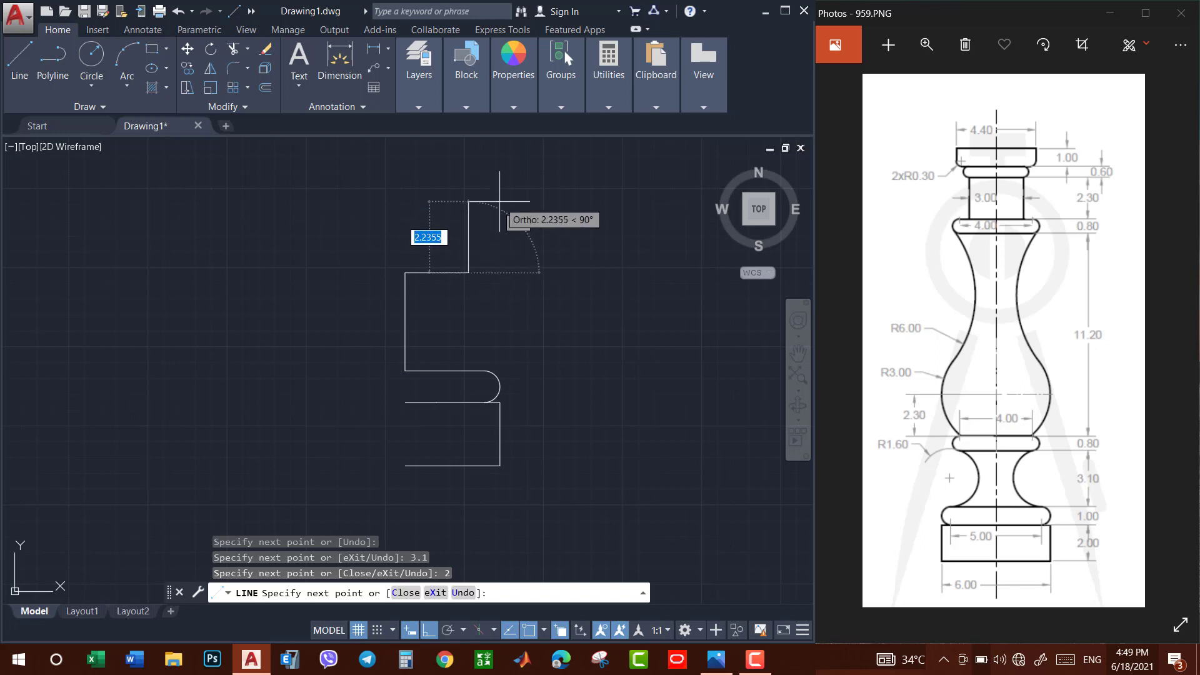
{"action": "key", "text": "Escape"}
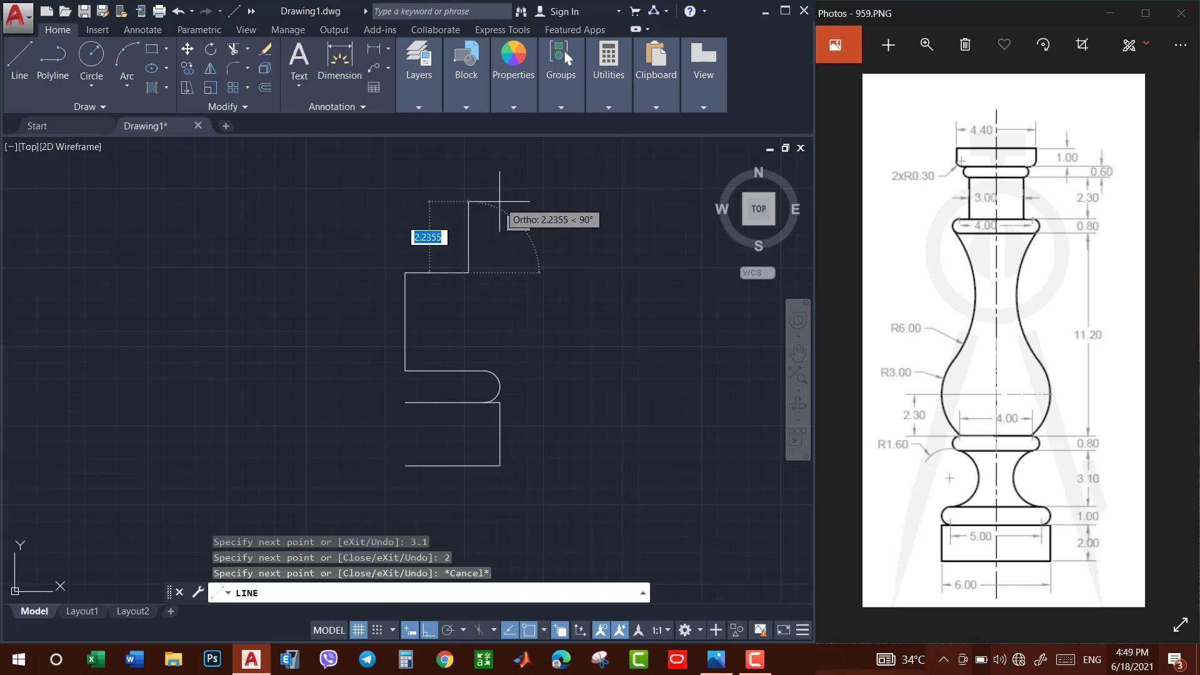
{"action": "key", "text": "Escape"}
Add a small circle centred at the end of the 2-unit top line.
{"action": "type", "text": "c"}
{"action": "key", "text": "Return"}
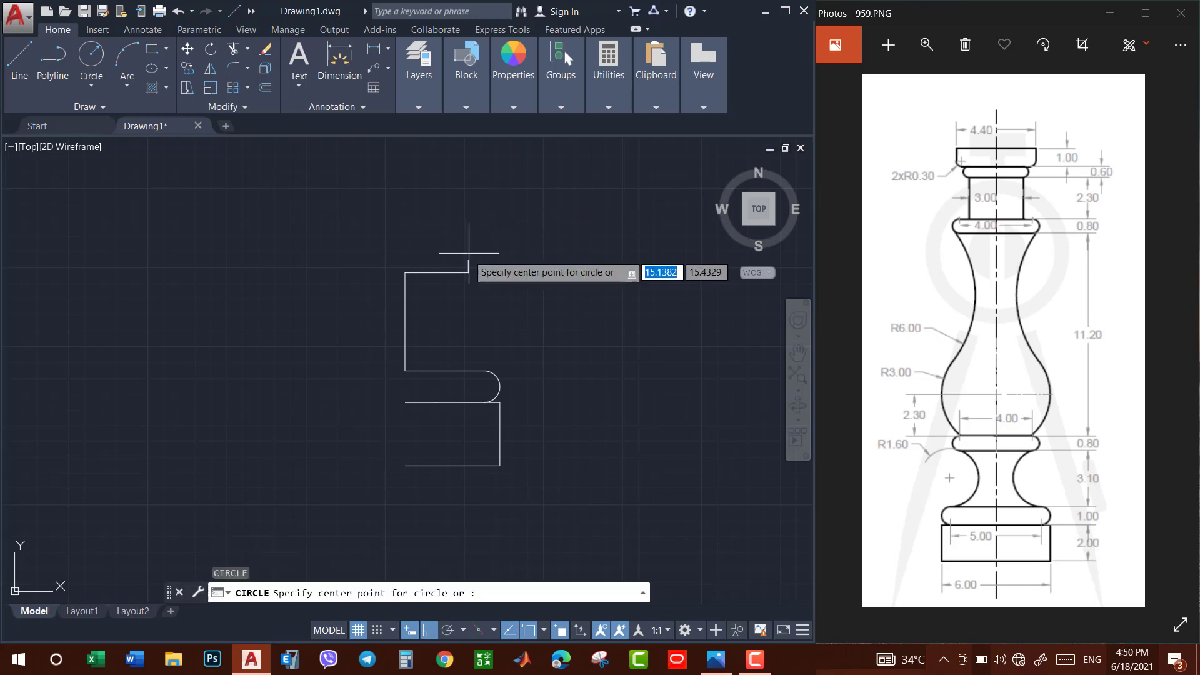
{"action": "left_click", "coordinate": [468, 260]}
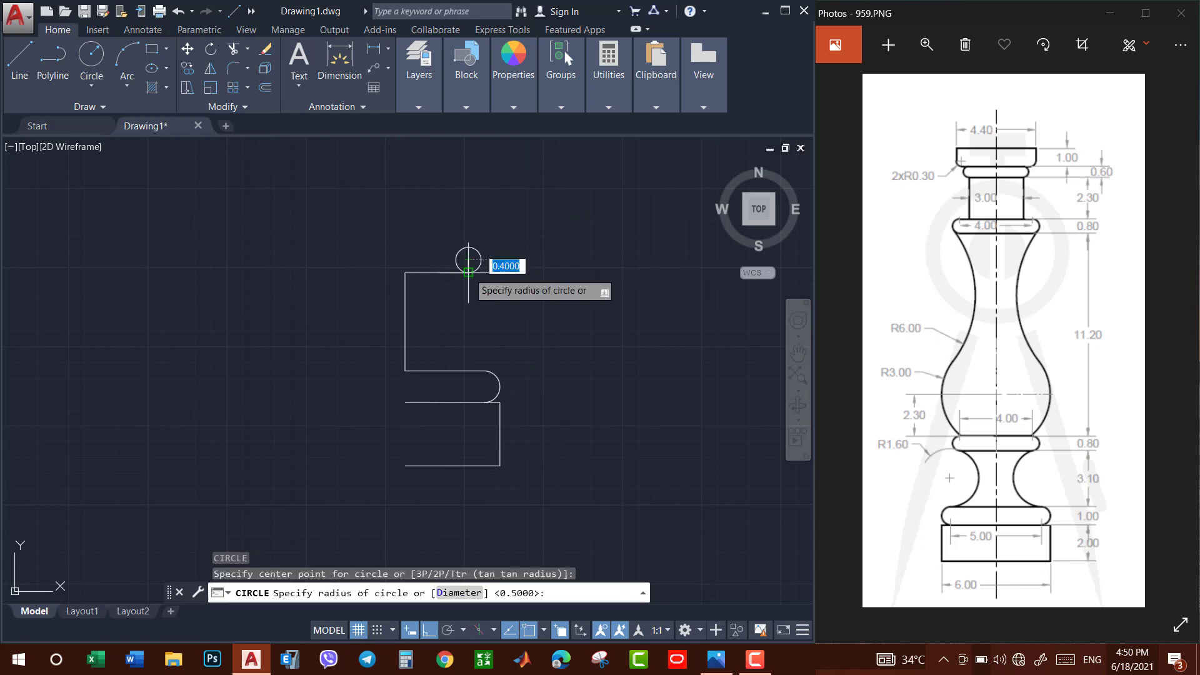
{"action": "left_click", "coordinate": [468, 273]}
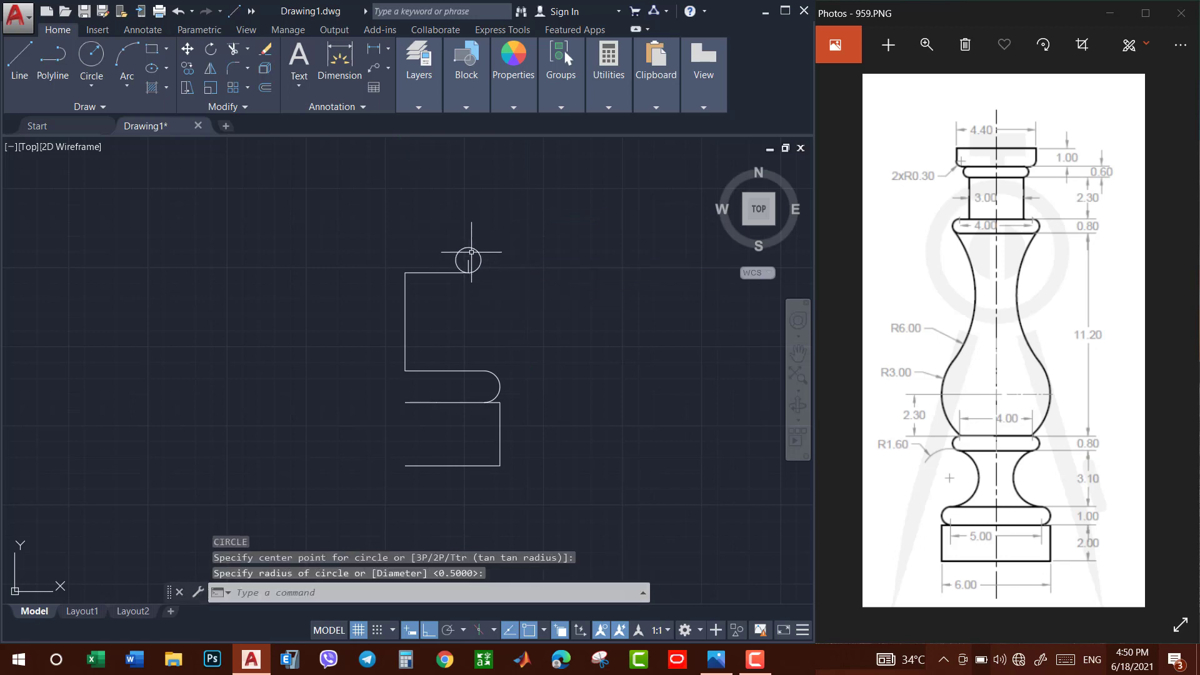
{"action": "type", "text": "l"}
{"action": "key", "text": "Return"}
Window-select and delete the small circle's left part, leaving a right-bulging bead.
{"action": "left_click", "coordinate": [467, 247]}
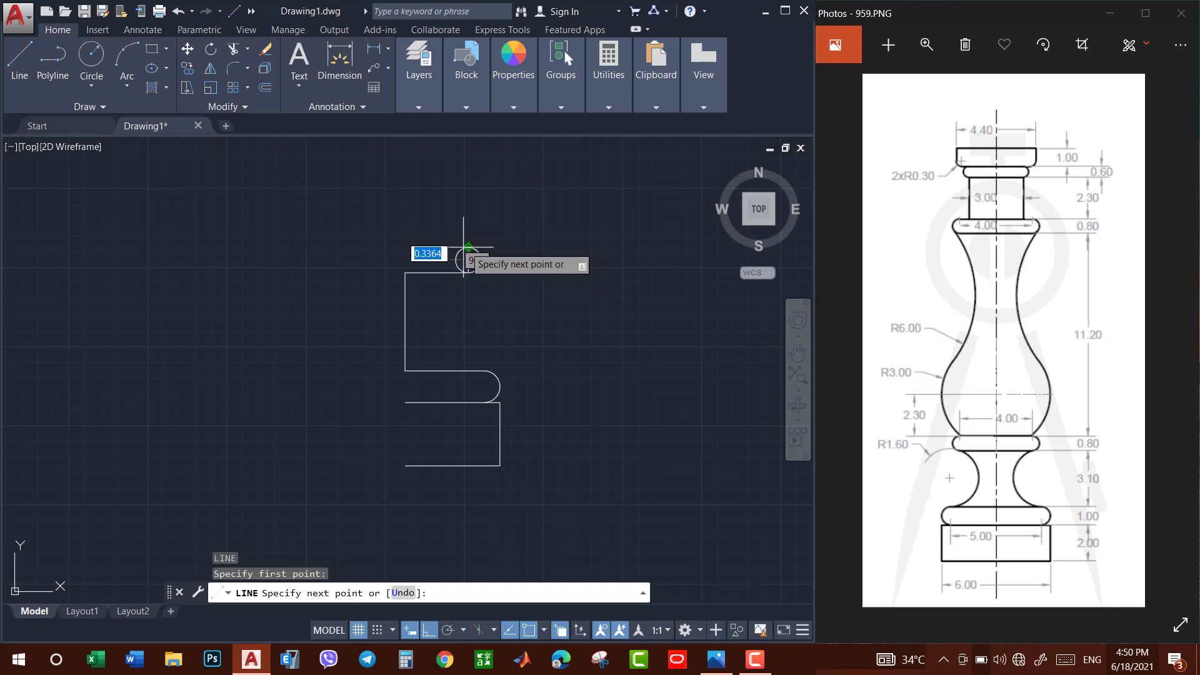
{"action": "key", "text": "Escape"}
{"action": "type", "text": "tr"}
{"action": "key", "text": "Return"}
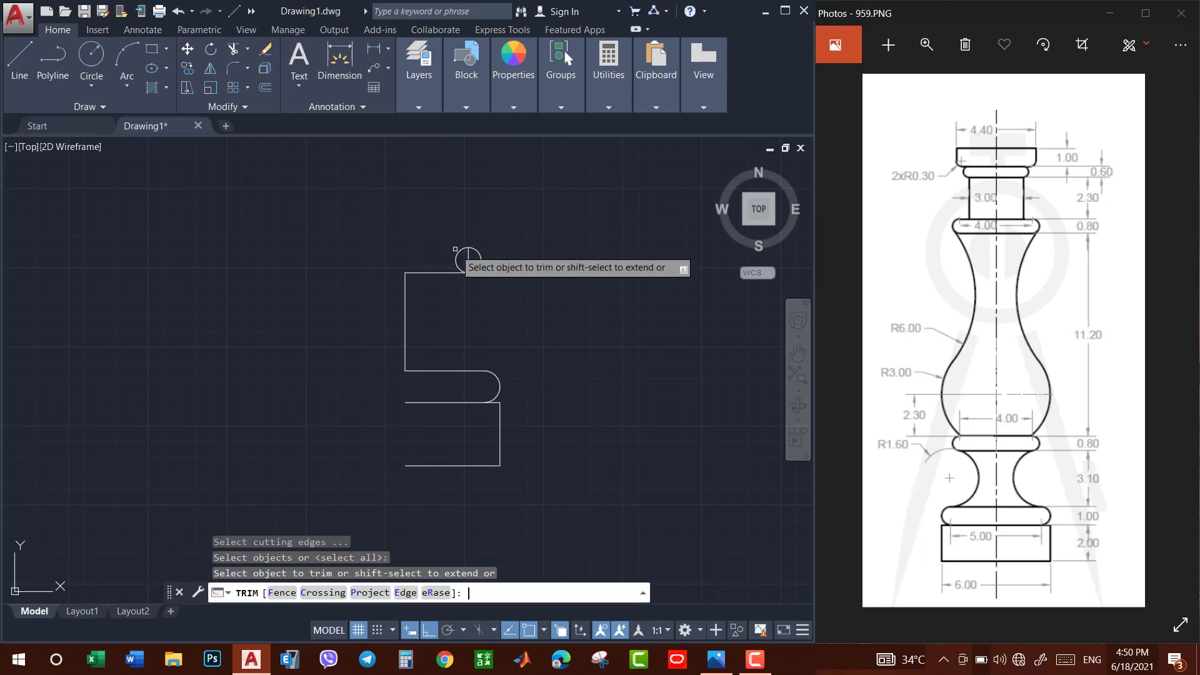
{"action": "key", "text": "Escape"}
{"action": "left_click", "coordinate": [474, 254]}
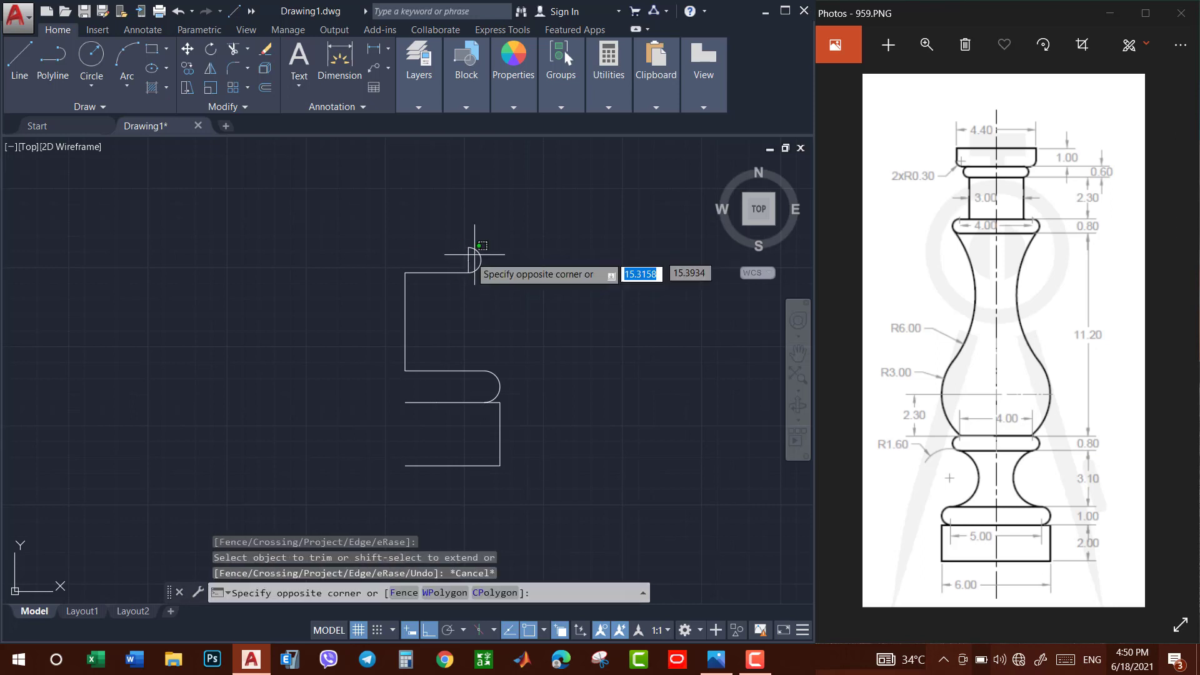
{"action": "left_click", "coordinate": [461, 267]}
{"action": "key", "text": "Delete"}
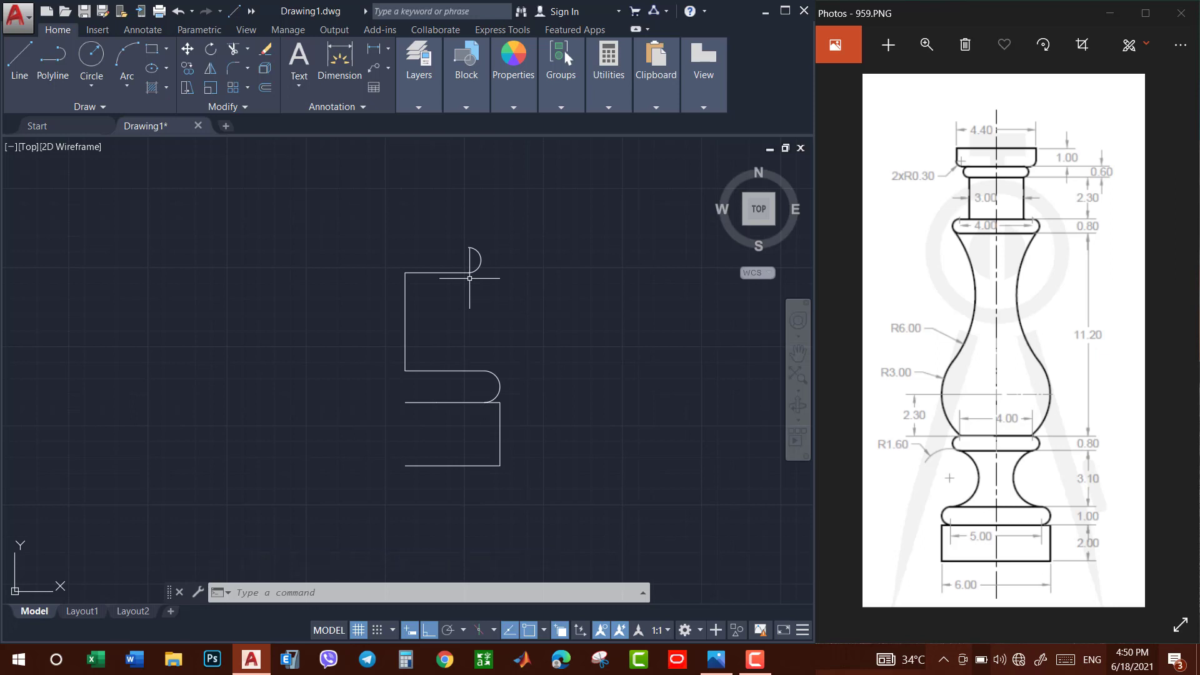
{"action": "type", "text": "c"}
{"action": "key", "text": "Return"}
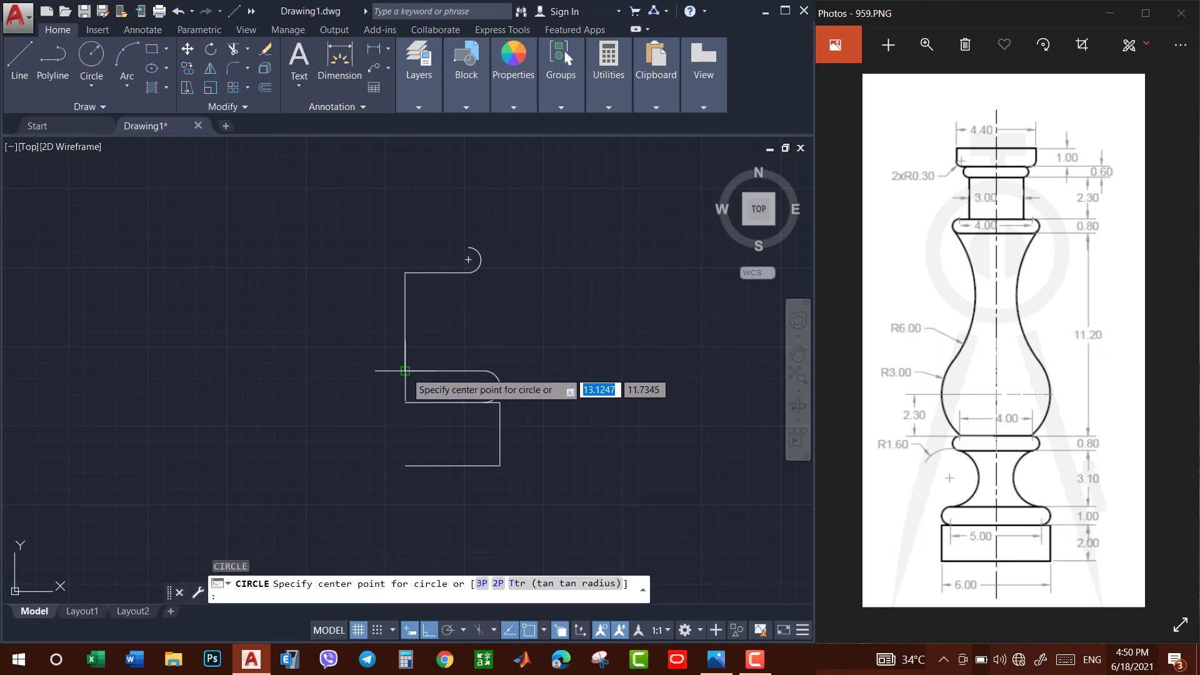
Draw a 1.6-radius circle centred on the lower arc's top endpoint.
{"action": "left_click", "coordinate": [405, 371]}
{"action": "type", "text": "1."}
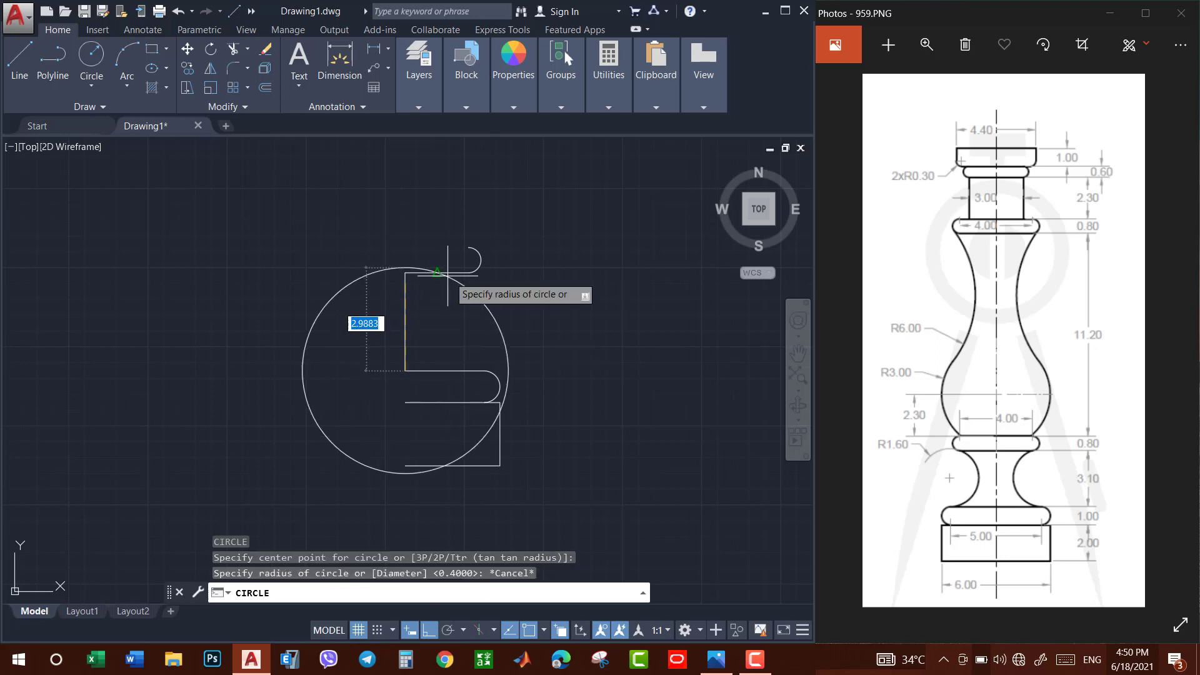
{"action": "key", "text": "Escape"}
{"action": "left_click", "coordinate": [75, 87]}
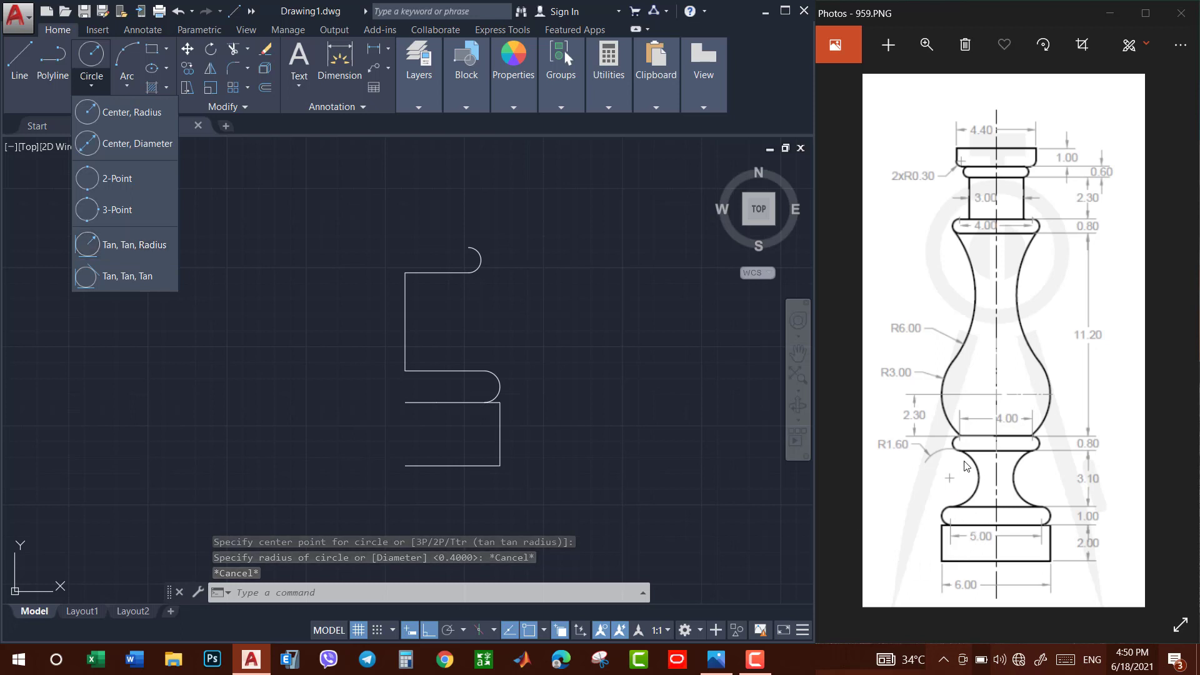
{"action": "left_click", "coordinate": [508, 316]}
{"action": "type", "text": "c"}
{"action": "key", "text": "Return"}
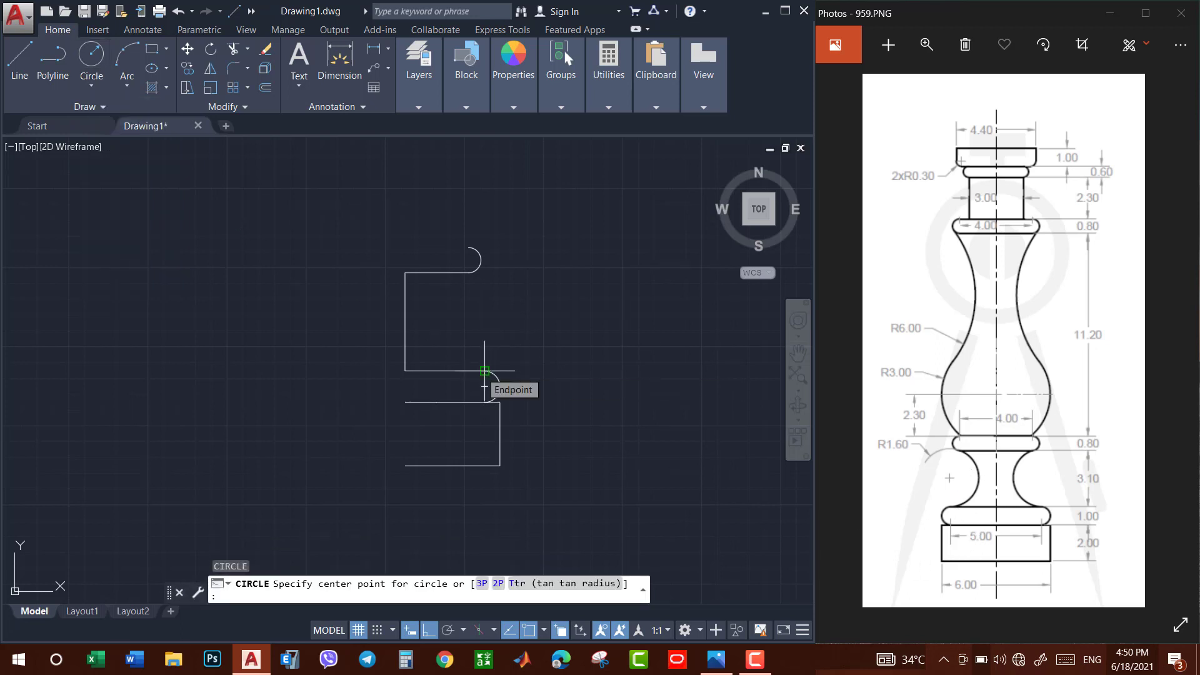
{"action": "left_click", "coordinate": [484, 371]}
{"action": "type", "text": "1.6"}
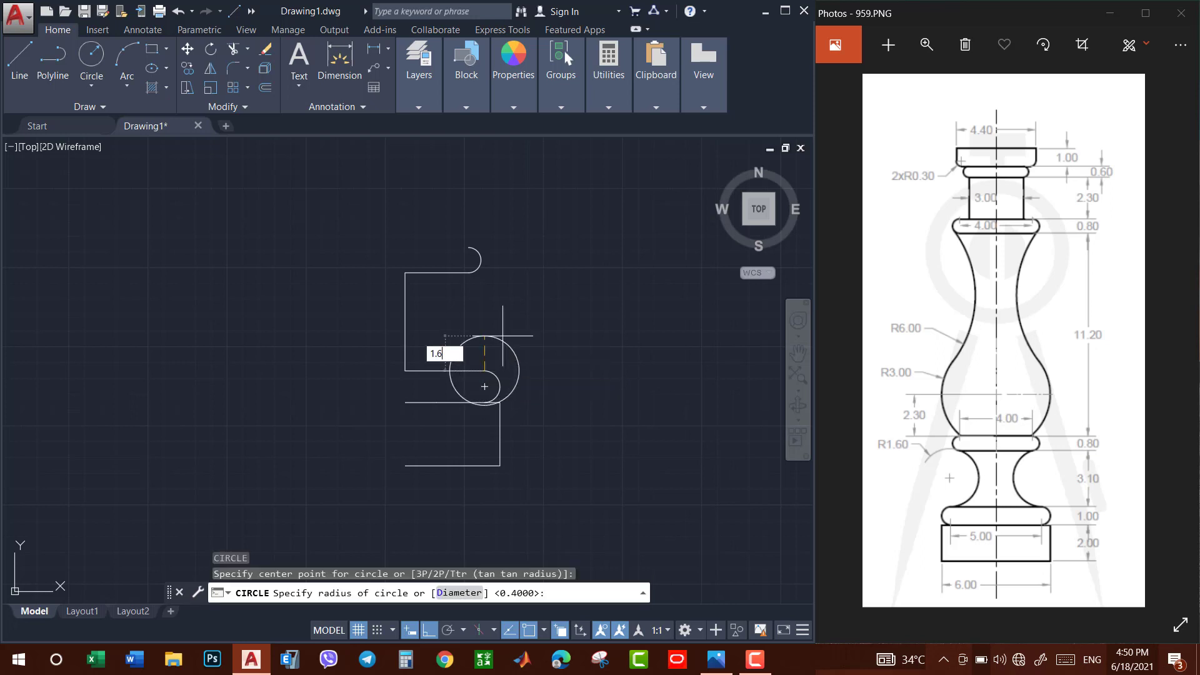
{"action": "key", "text": "Return"}
Move the 1.6 circle upward so it touches the top line between the beads.
{"action": "left_click", "coordinate": [503, 322]}
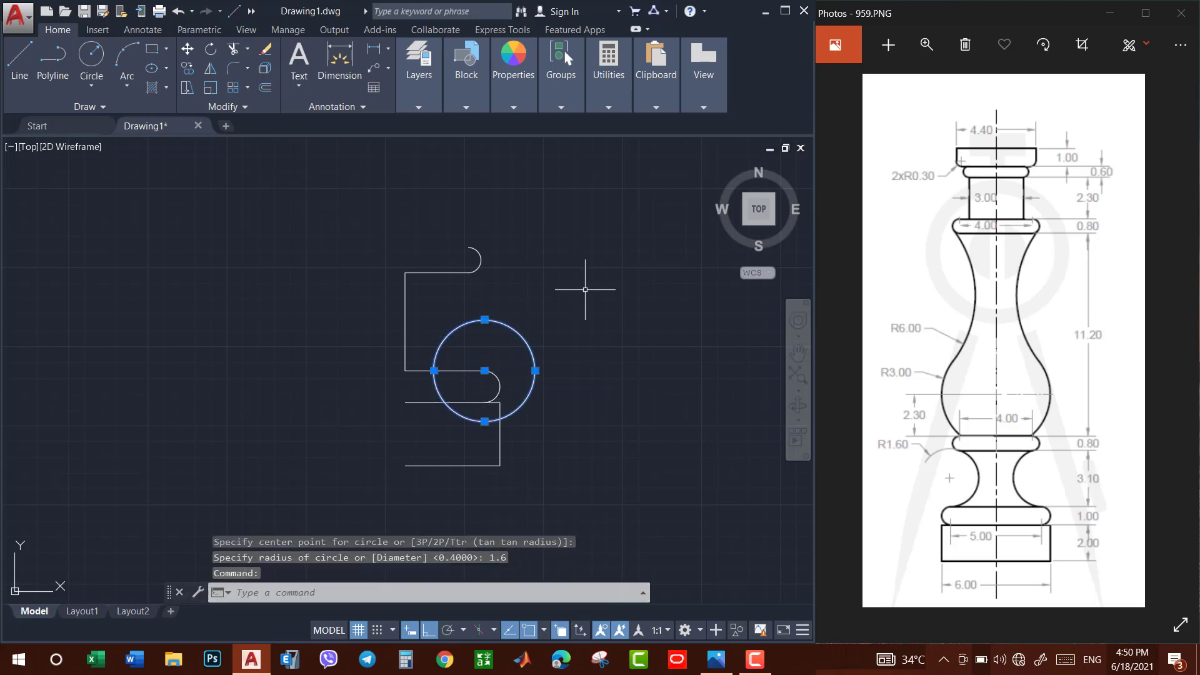
{"action": "type", "text": "m"}
{"action": "key", "text": "Return"}
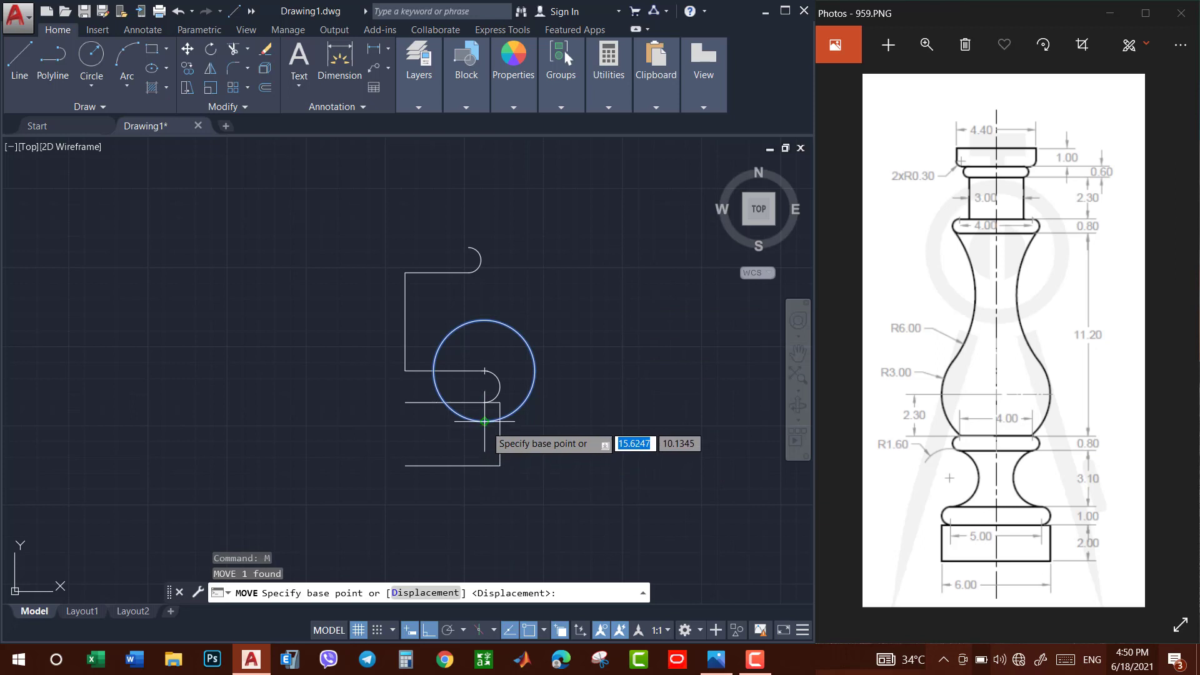
{"action": "left_click", "coordinate": [486, 413]}
{"action": "left_click", "coordinate": [486, 371]}
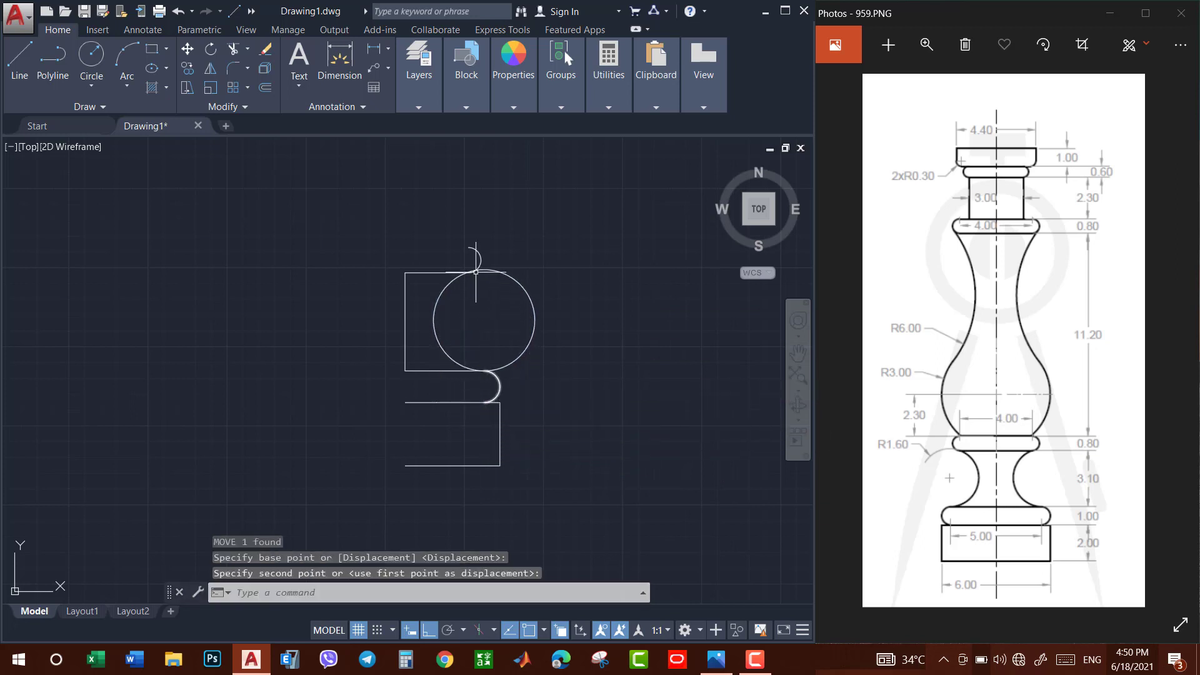
{"action": "scroll", "coordinate": [494, 258], "scroll_direction": "up", "scroll_amount": 5}
Trim away the leftover circle portions around the neck arc.
{"action": "type", "text": "tr"}
{"action": "key", "text": "Return"}
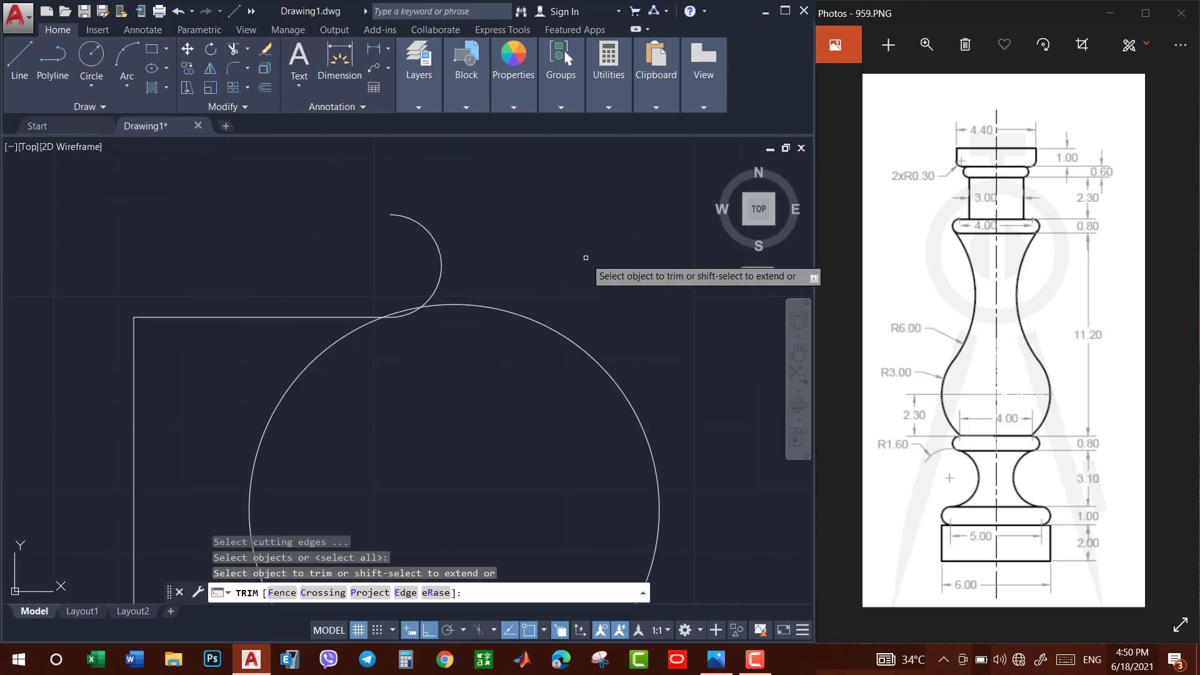
{"action": "left_click", "coordinate": [586, 257]}
{"action": "left_click", "coordinate": [514, 373]}
{"action": "key", "text": "ctrl+z"}
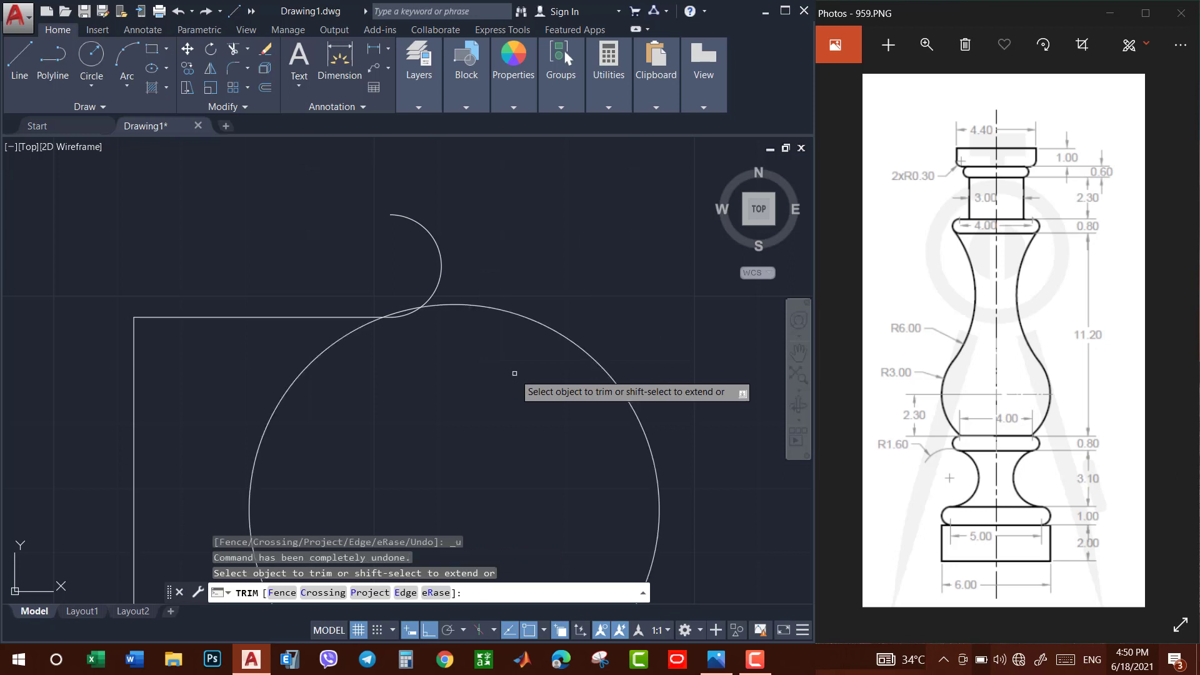
{"action": "scroll", "coordinate": [514, 373], "scroll_direction": "down", "scroll_amount": 4}
{"action": "left_click", "coordinate": [564, 397]}
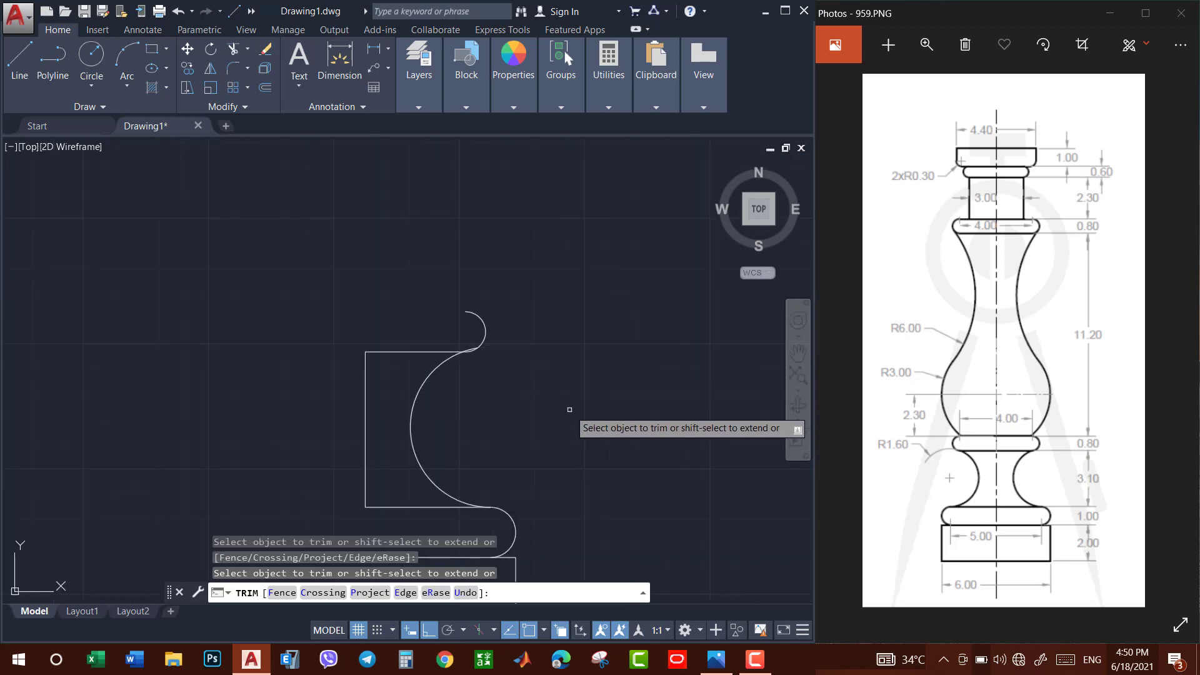
{"action": "scroll", "coordinate": [467, 343], "scroll_direction": "up", "scroll_amount": 3}
{"action": "left_click", "coordinate": [484, 342]}
{"action": "scroll", "coordinate": [484, 342], "scroll_direction": "down", "scroll_amount": 3}
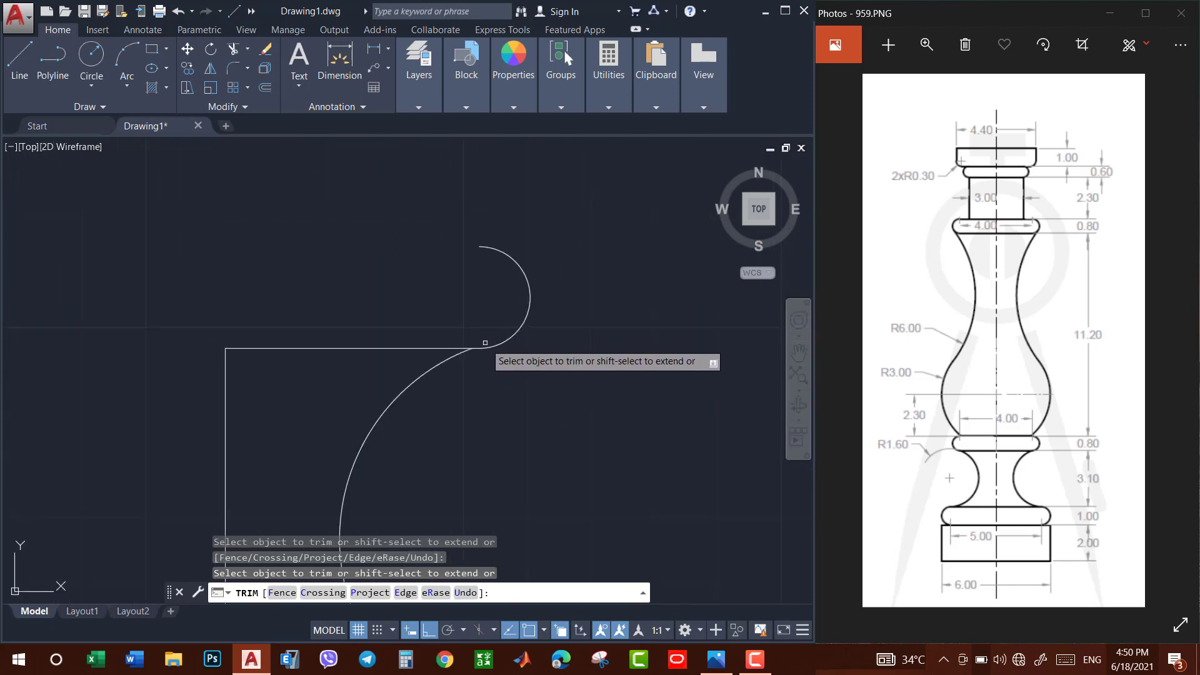
{"action": "key", "text": "Escape"}
Erase the top and left lines, then undo to restore them.
{"action": "left_click", "coordinate": [402, 341]}
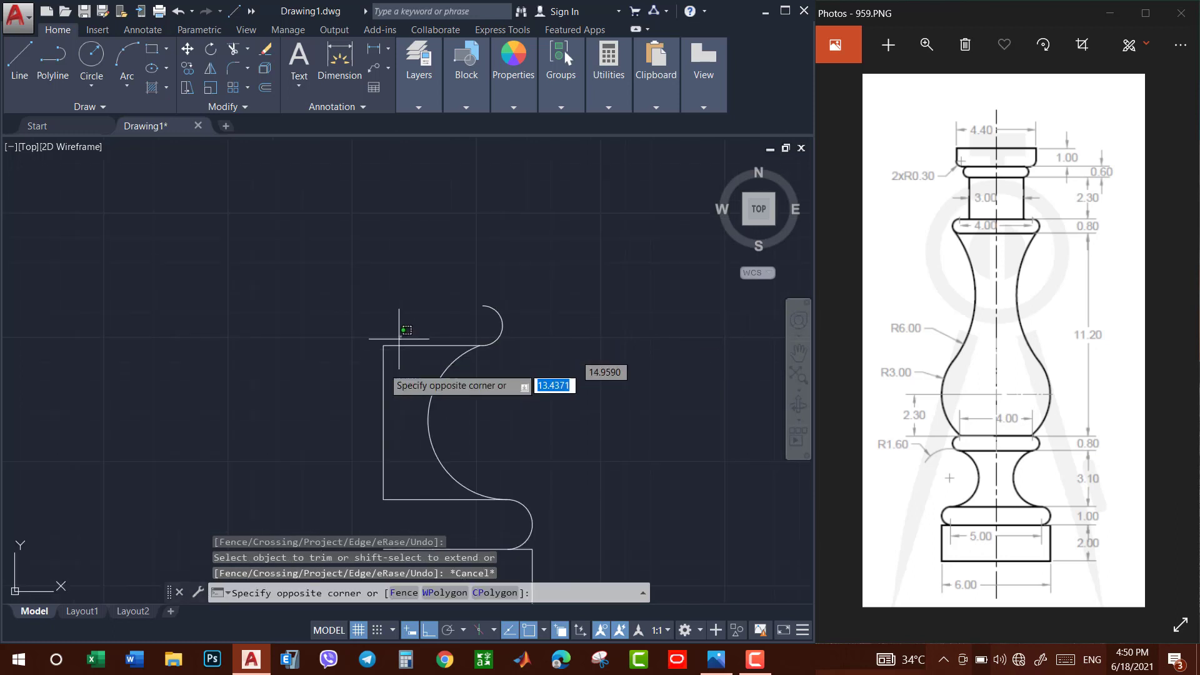
{"action": "left_click", "coordinate": [374, 442]}
{"action": "key", "text": "Delete"}
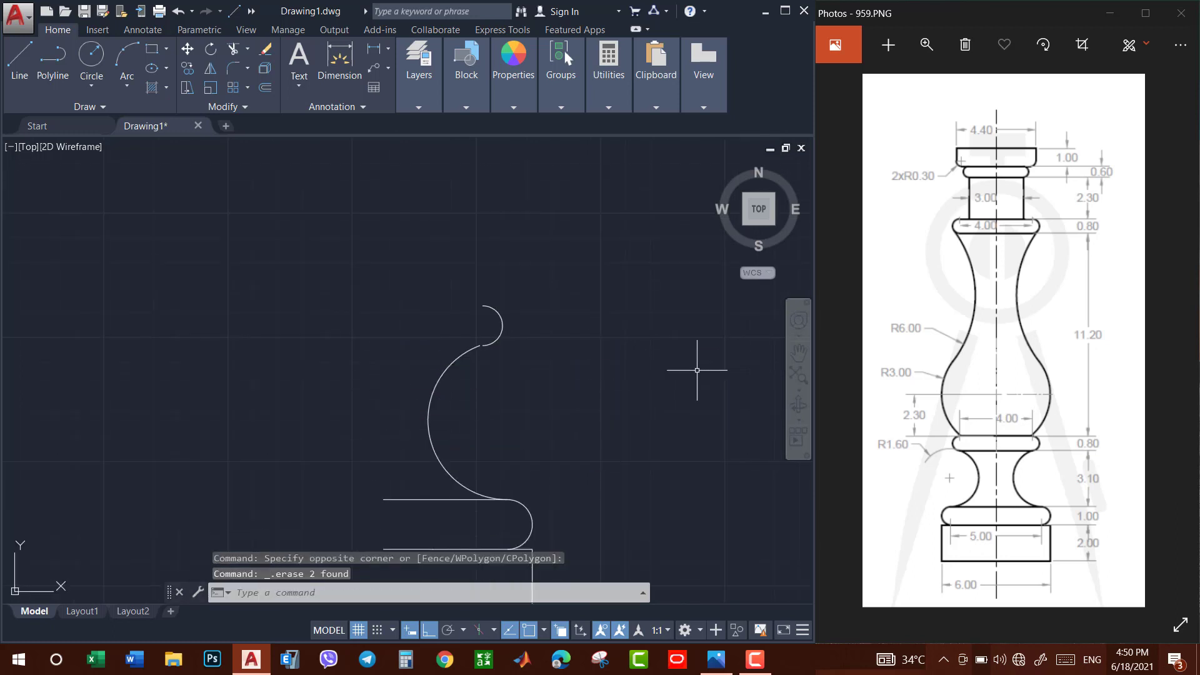
{"action": "scroll", "coordinate": [665, 370], "scroll_direction": "down", "scroll_amount": 2}
{"action": "scroll", "coordinate": [547, 362], "scroll_direction": "up", "scroll_amount": 4}
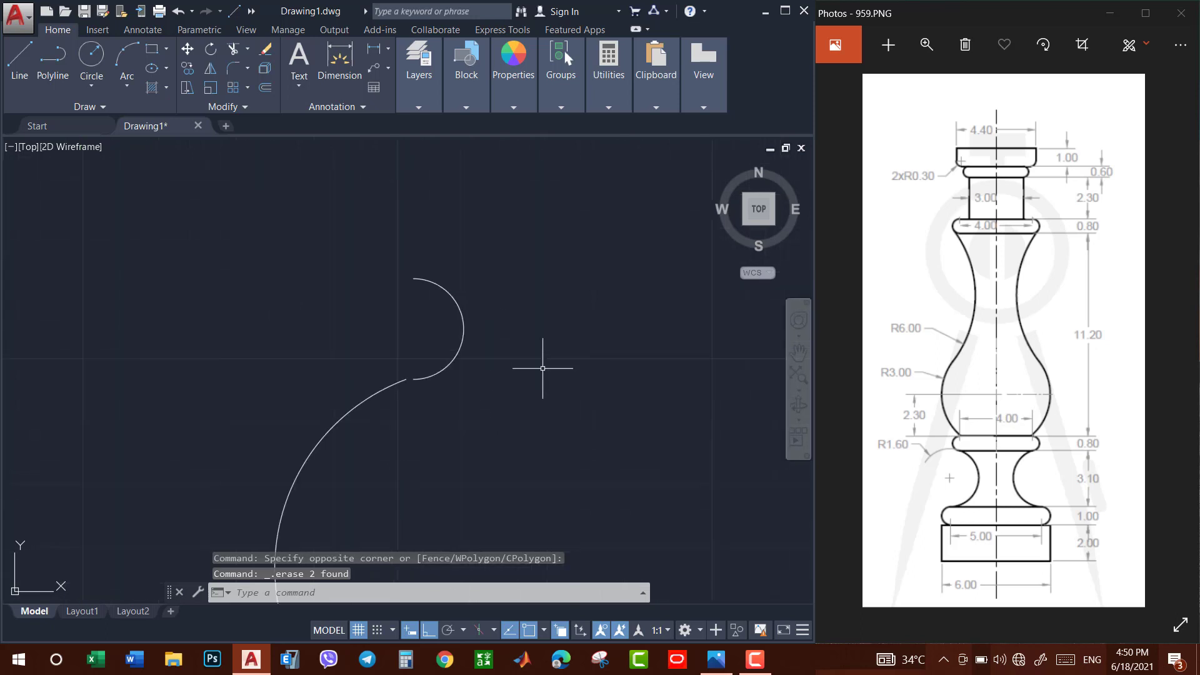
{"action": "scroll", "coordinate": [415, 389], "scroll_direction": "up", "scroll_amount": 4}
{"action": "scroll", "coordinate": [367, 362], "scroll_direction": "up", "scroll_amount": 3}
{"action": "key", "text": "ctrl+z"}
{"action": "key", "text": "ctrl+z"}
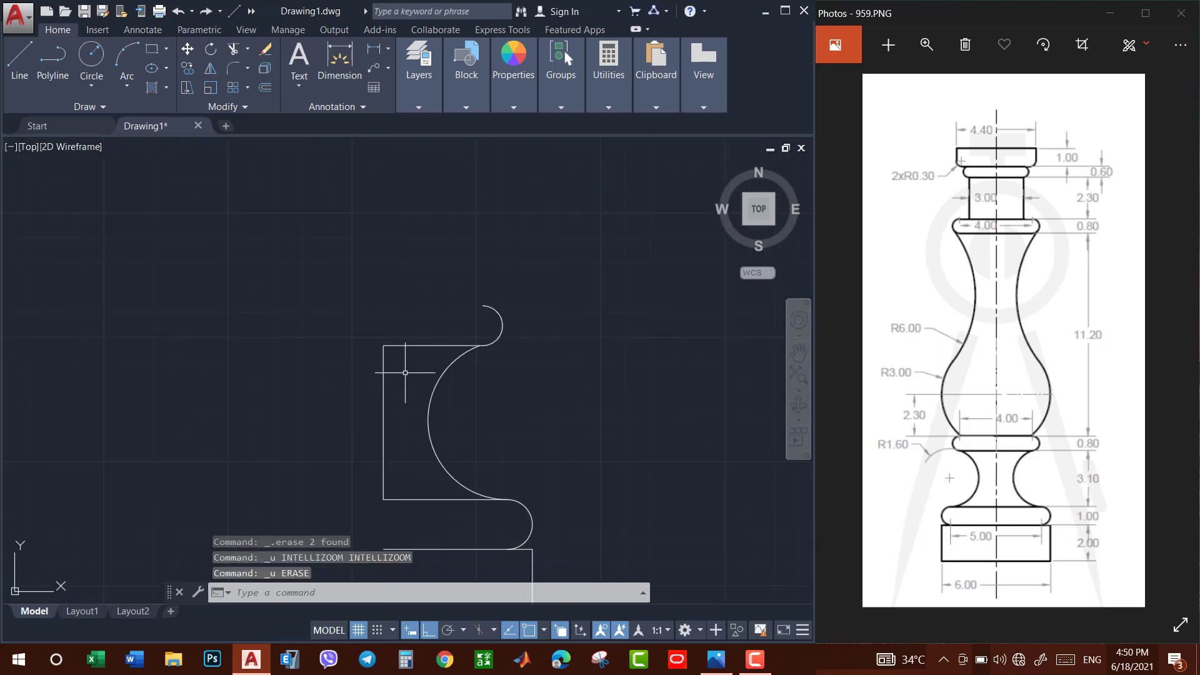
{"action": "scroll", "coordinate": [437, 350], "scroll_direction": "up", "scroll_amount": 1}
{"action": "scroll", "coordinate": [501, 362], "scroll_direction": "up", "scroll_amount": 2}
{"action": "scroll", "coordinate": [502, 363], "scroll_direction": "up", "scroll_amount": 2}
{"action": "scroll", "coordinate": [450, 335], "scroll_direction": "up", "scroll_amount": 2}
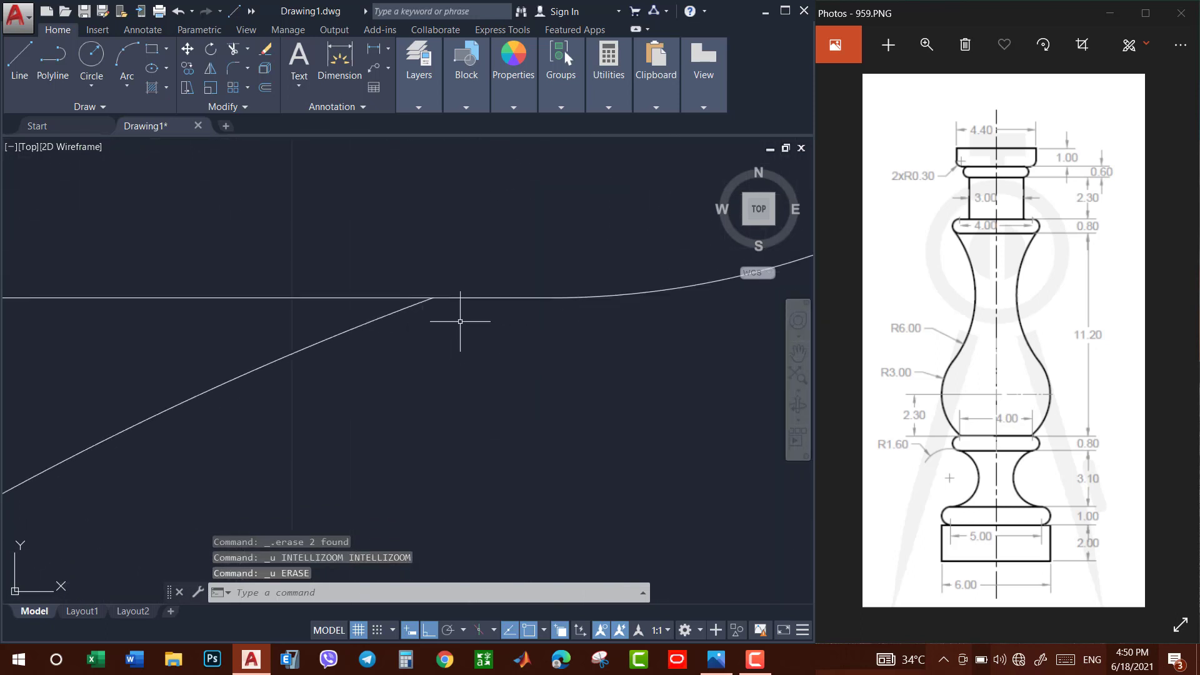
{"action": "scroll", "coordinate": [460, 326], "scroll_direction": "up", "scroll_amount": 2}
{"action": "scroll", "coordinate": [533, 311], "scroll_direction": "up", "scroll_amount": 1}
{"action": "scroll", "coordinate": [437, 325], "scroll_direction": "down", "scroll_amount": 1}
{"action": "scroll", "coordinate": [388, 334], "scroll_direction": "down", "scroll_amount": 2}
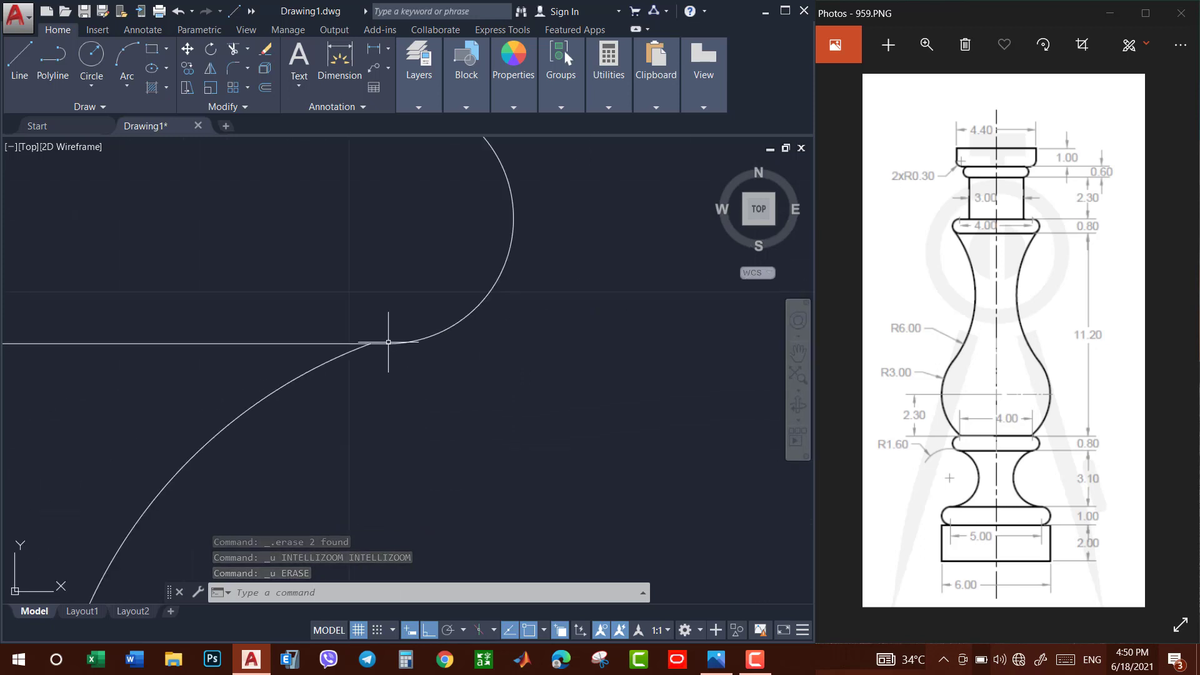
{"action": "scroll", "coordinate": [356, 335], "scroll_direction": "down", "scroll_amount": 1}
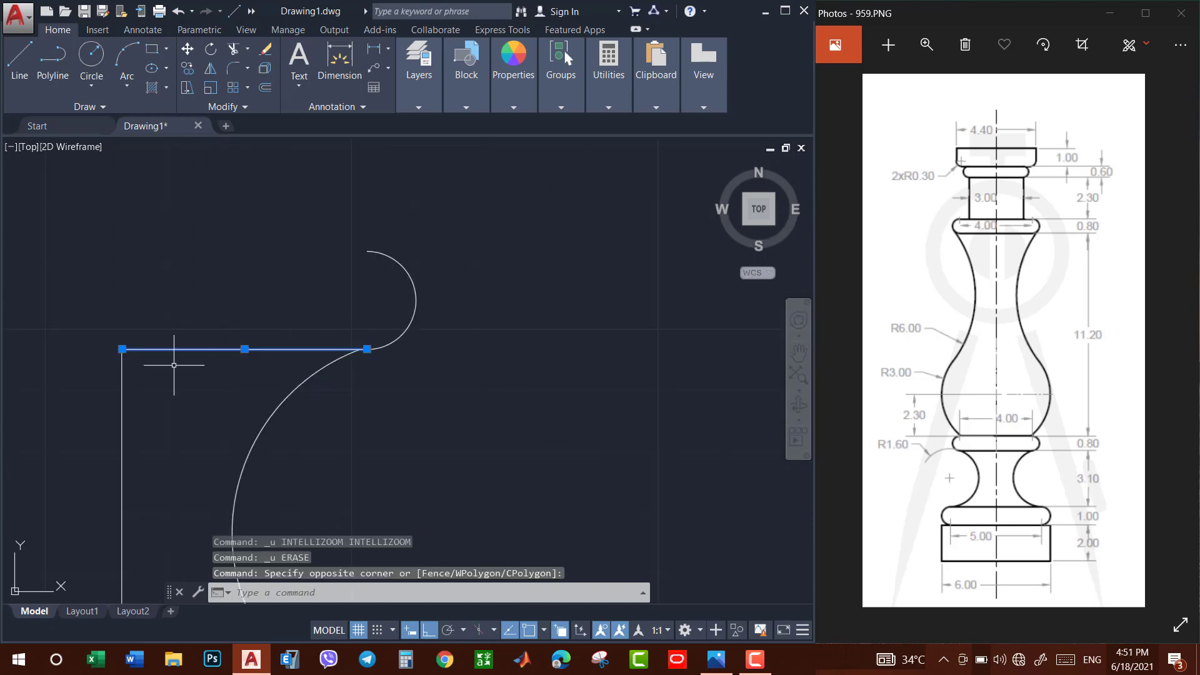
Delete the stray vertical line left of the profile and recenter the drawing.
{"action": "key", "text": "Escape"}
{"action": "scroll", "coordinate": [348, 343], "scroll_direction": "up", "scroll_amount": 2}
{"action": "scroll", "coordinate": [407, 349], "scroll_direction": "up", "scroll_amount": 2}
{"action": "scroll", "coordinate": [318, 357], "scroll_direction": "down", "scroll_amount": 2}
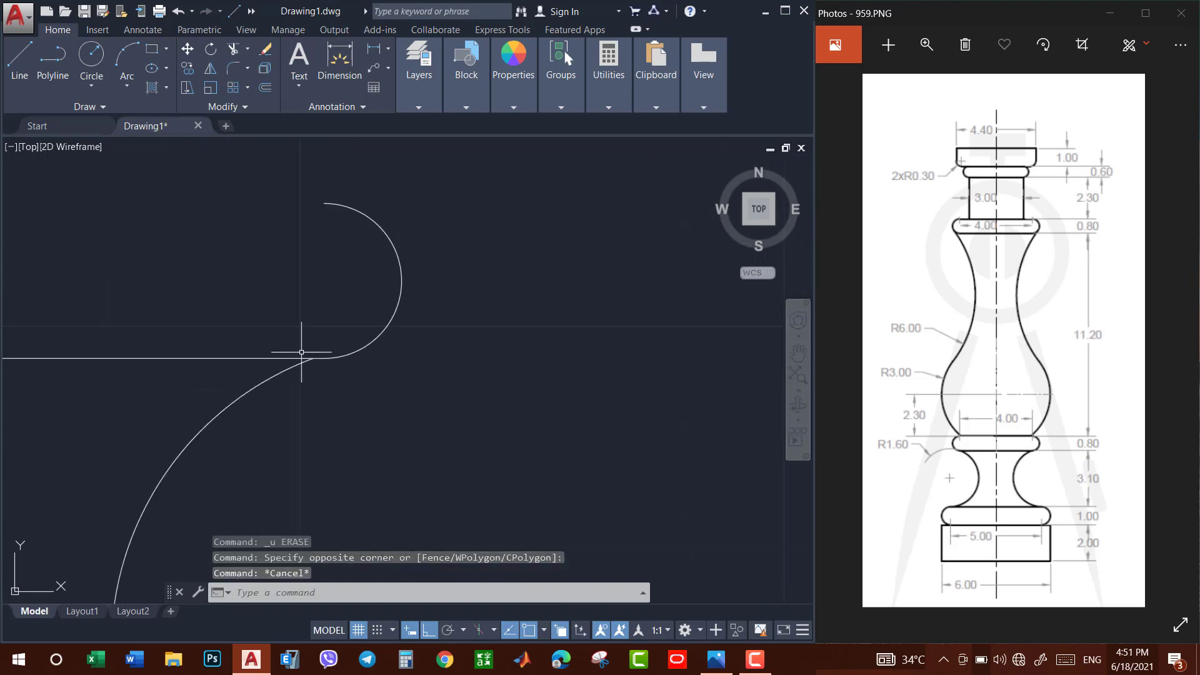
{"action": "scroll", "coordinate": [216, 379], "scroll_direction": "down", "scroll_amount": 3}
{"action": "left_click_drag", "start_coordinate": [182, 437], "coordinate": [143, 422]}
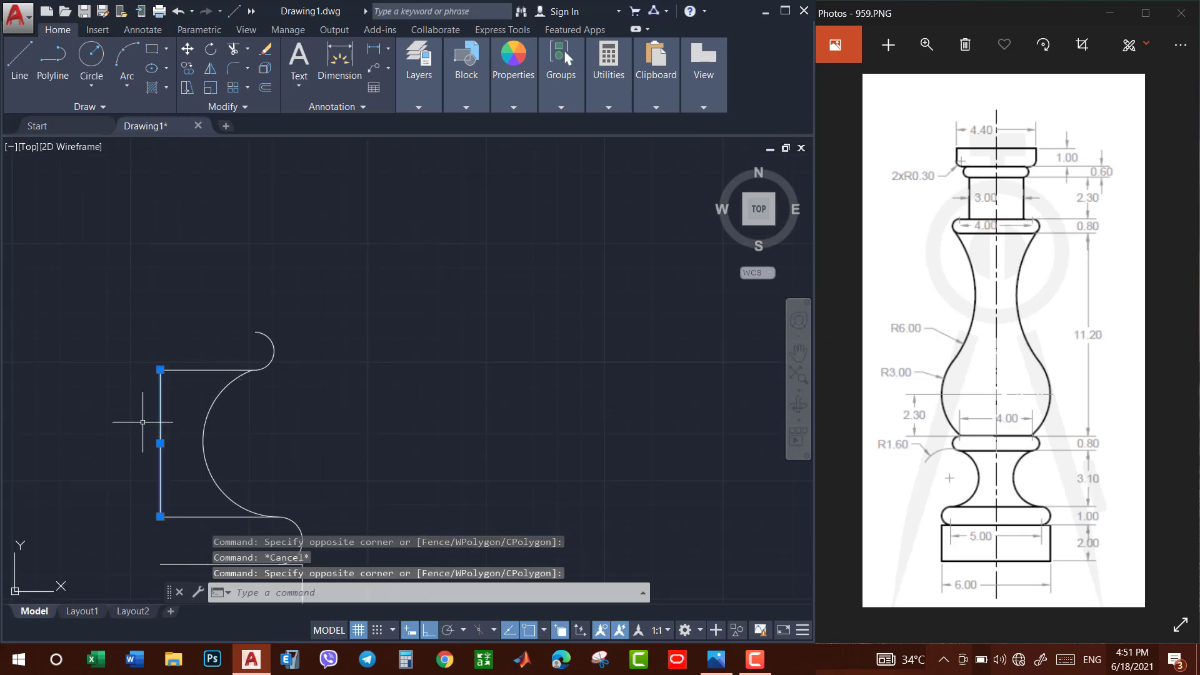
{"action": "key", "text": "Delete"}
{"action": "left_click", "coordinate": [798, 353]}
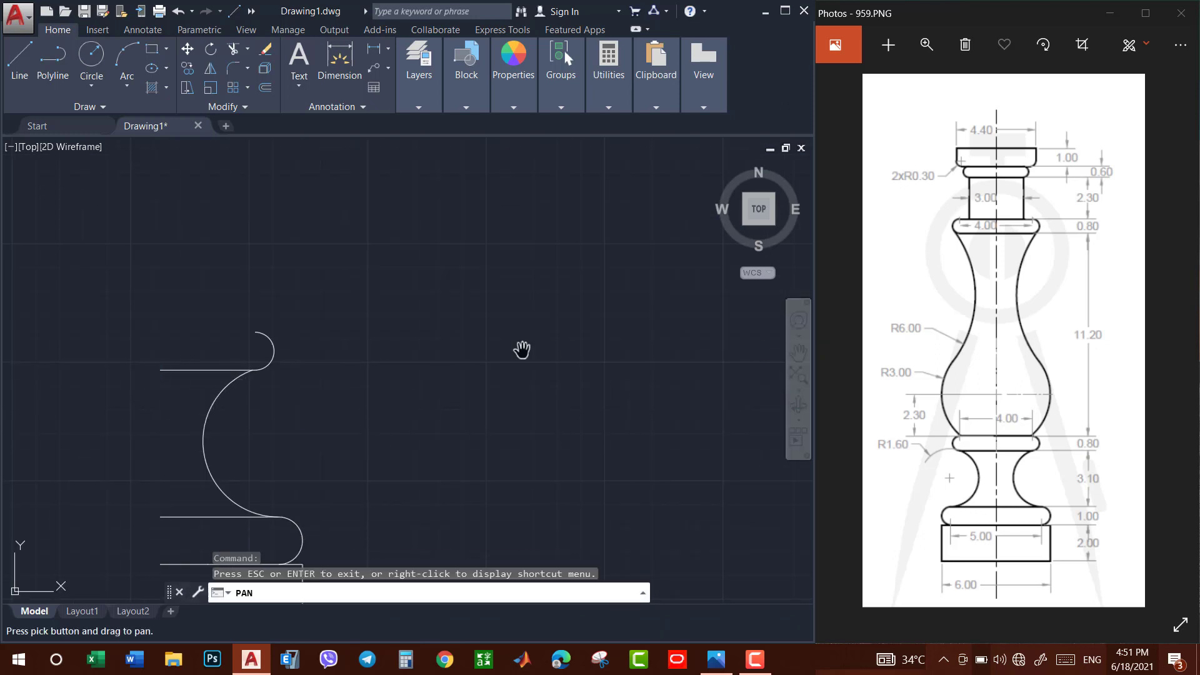
{"action": "left_click_drag", "start_coordinate": [522, 348], "coordinate": [756, 343]}
Draw a horizontal line leftward from the top arc's endpoint to close the small bead.
{"action": "key", "text": "Escape"}
{"action": "type", "text": "l"}
{"action": "key", "text": "Return"}
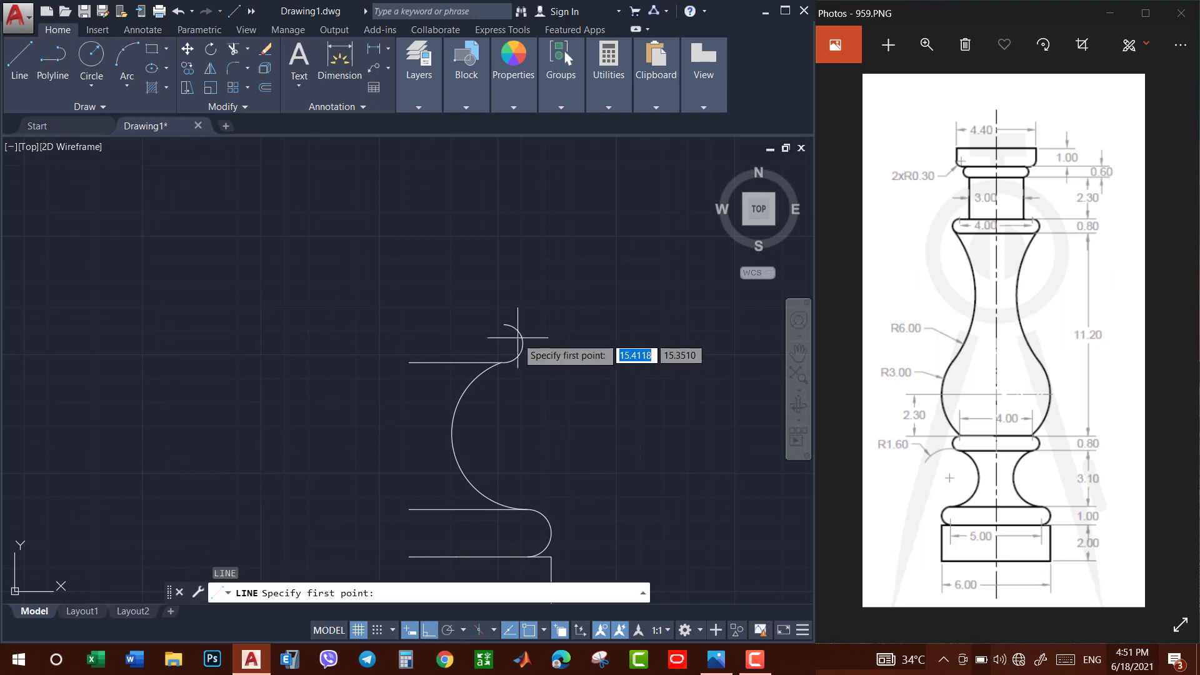
{"action": "left_click", "coordinate": [504, 325]}
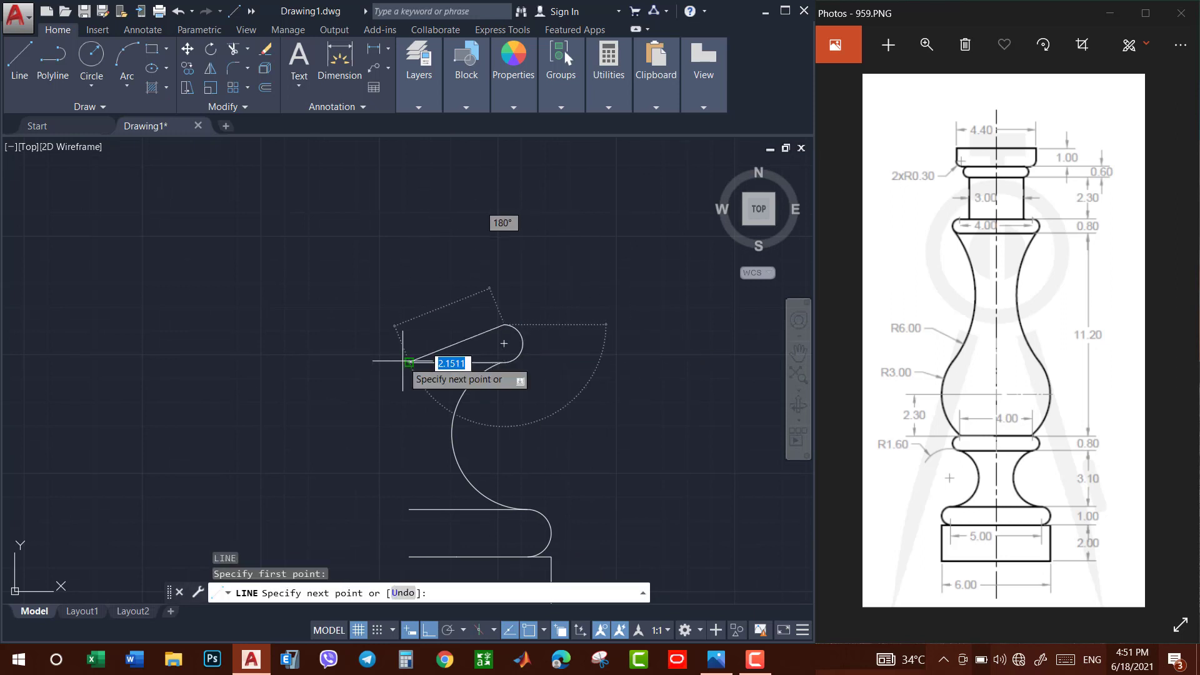
{"action": "left_click", "coordinate": [410, 326]}
{"action": "key", "text": "Escape"}
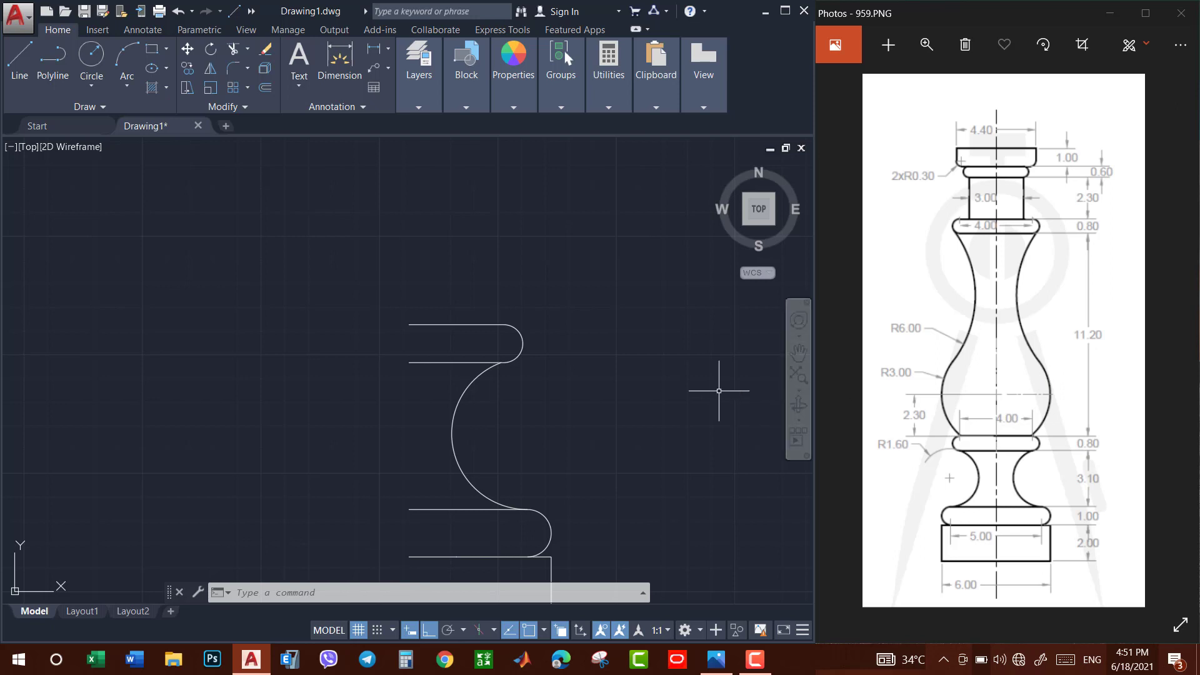
Draw a 2.3-unit vertical line up from that horizontal line's left end.
{"action": "type", "text": "l"}
{"action": "key", "text": "Return"}
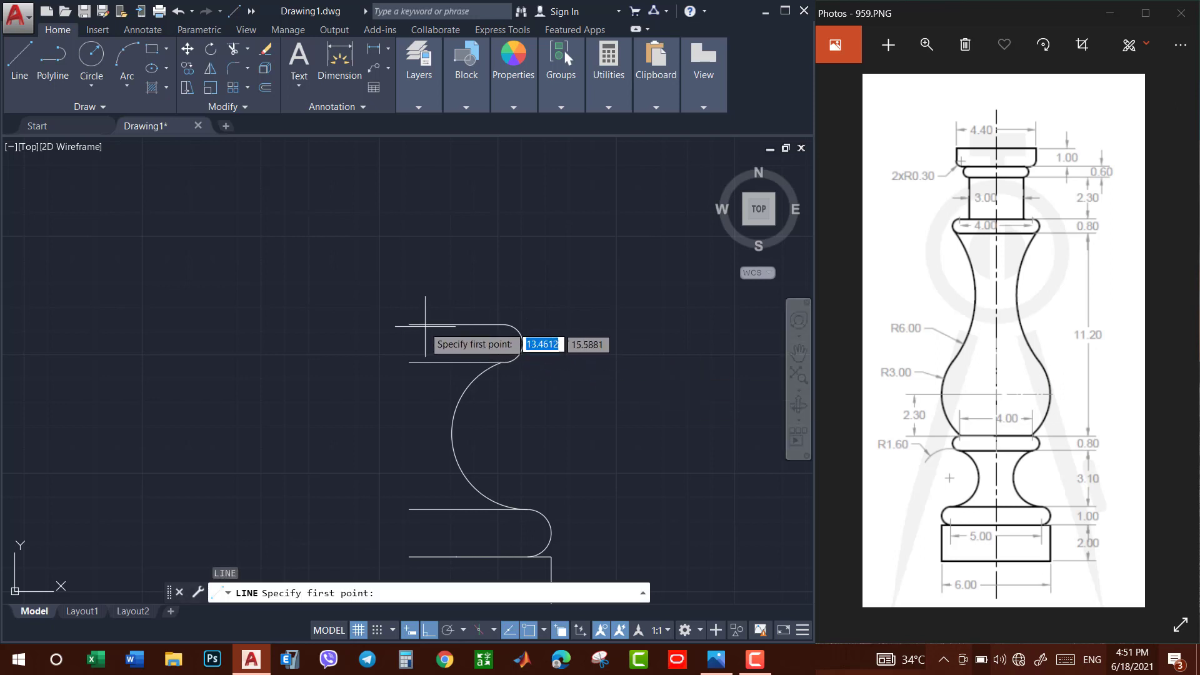
{"action": "left_click", "coordinate": [409, 325]}
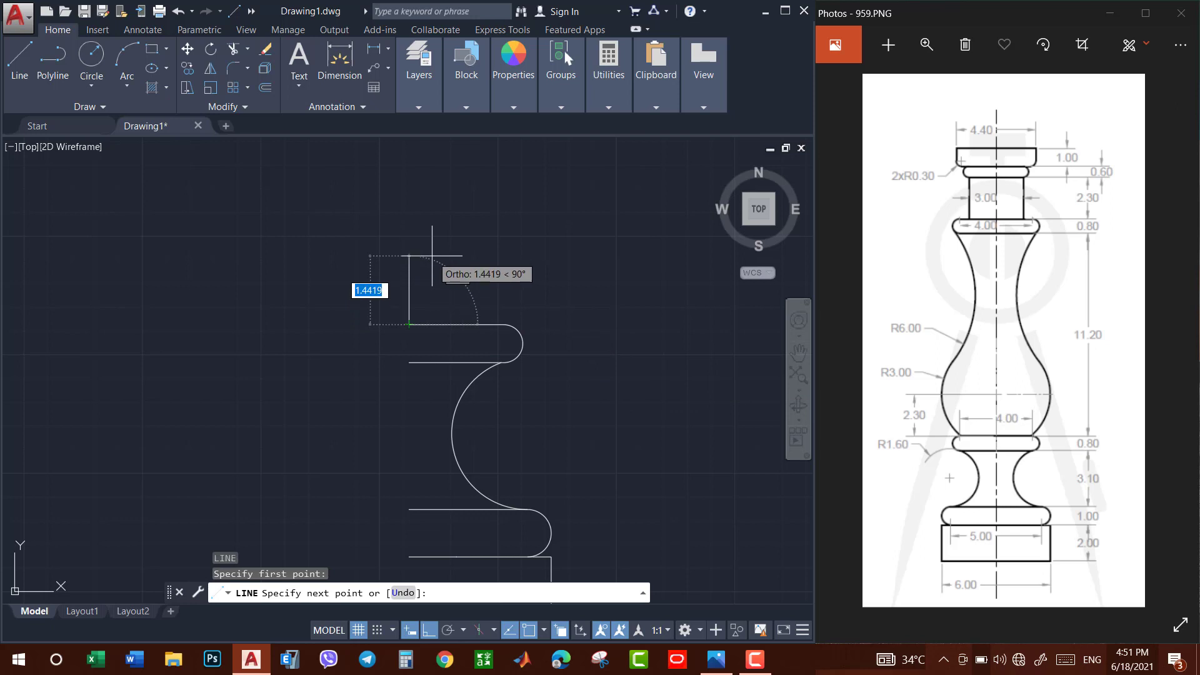
{"action": "type", "text": "2.3"}
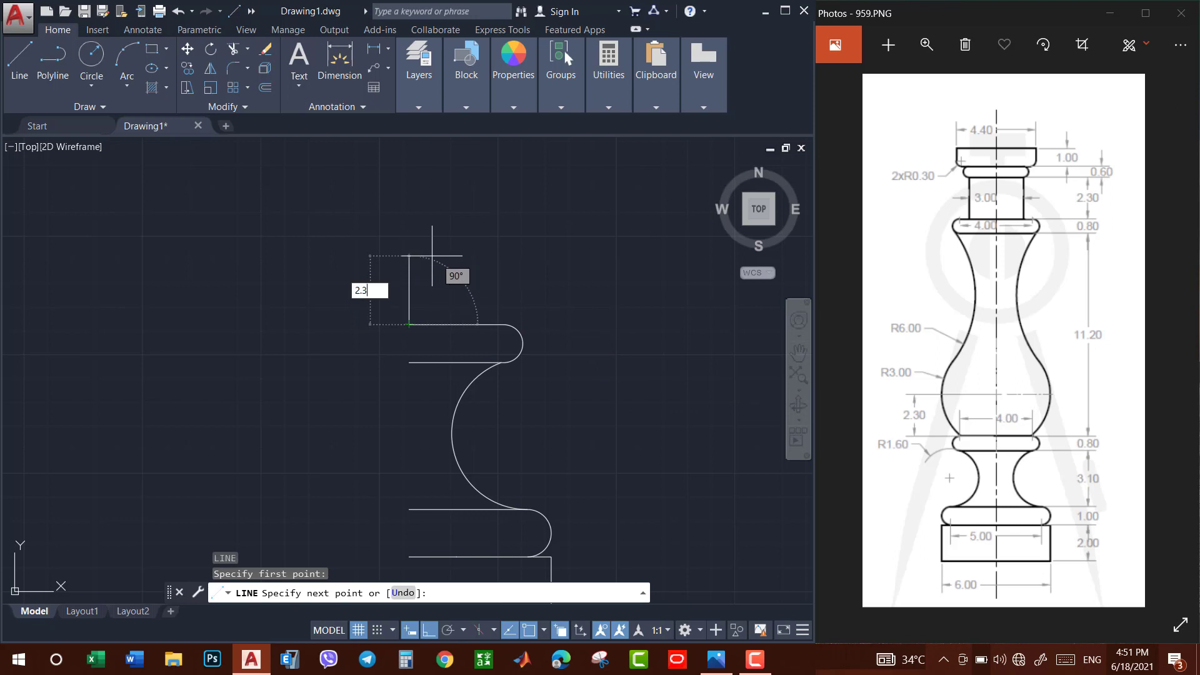
{"action": "key", "text": "Return"}
{"action": "key", "text": "Escape"}
{"action": "type", "text": "c"}
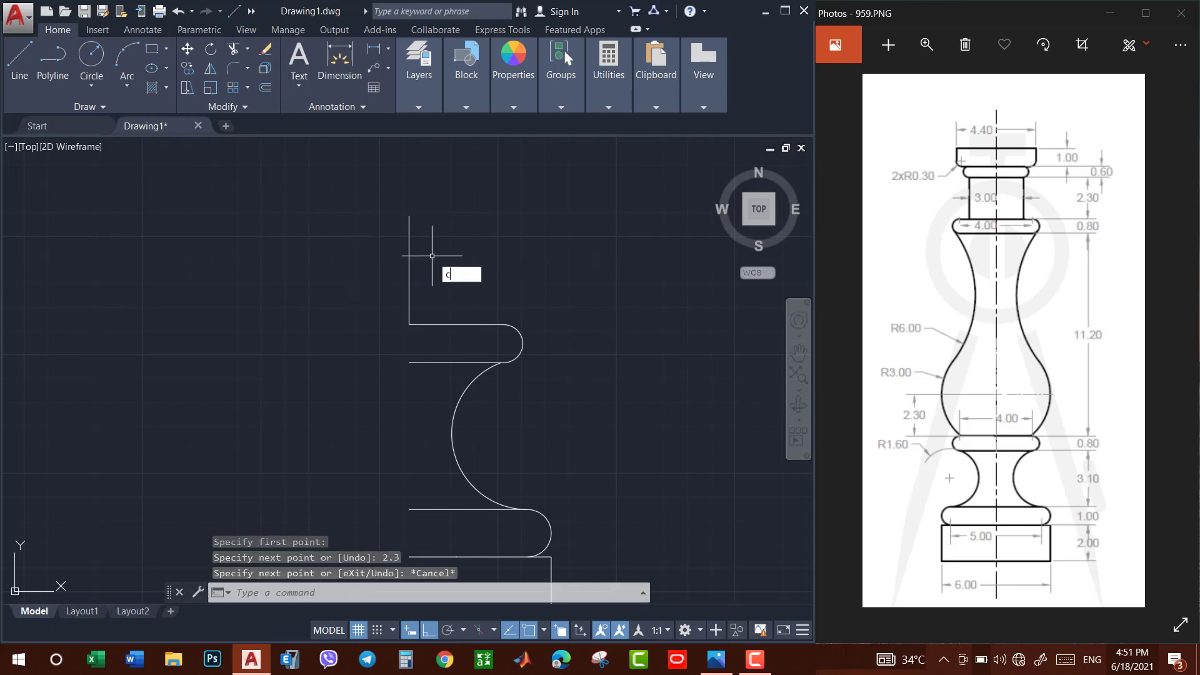
{"action": "key", "text": "Return"}
Draw a radius-3 circle centred on the 2.3-unit line's top endpoint.
{"action": "left_click", "coordinate": [408, 215]}
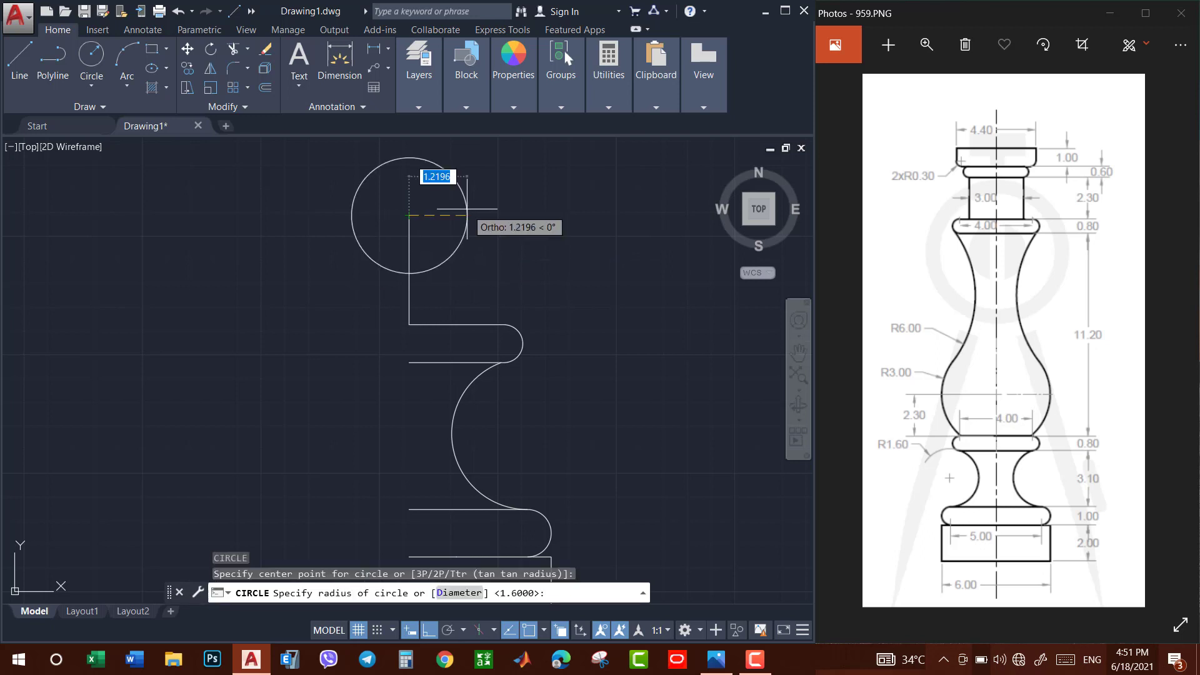
{"action": "type", "text": "3"}
{"action": "key", "text": "Return"}
{"action": "left_click", "coordinate": [799, 354]}
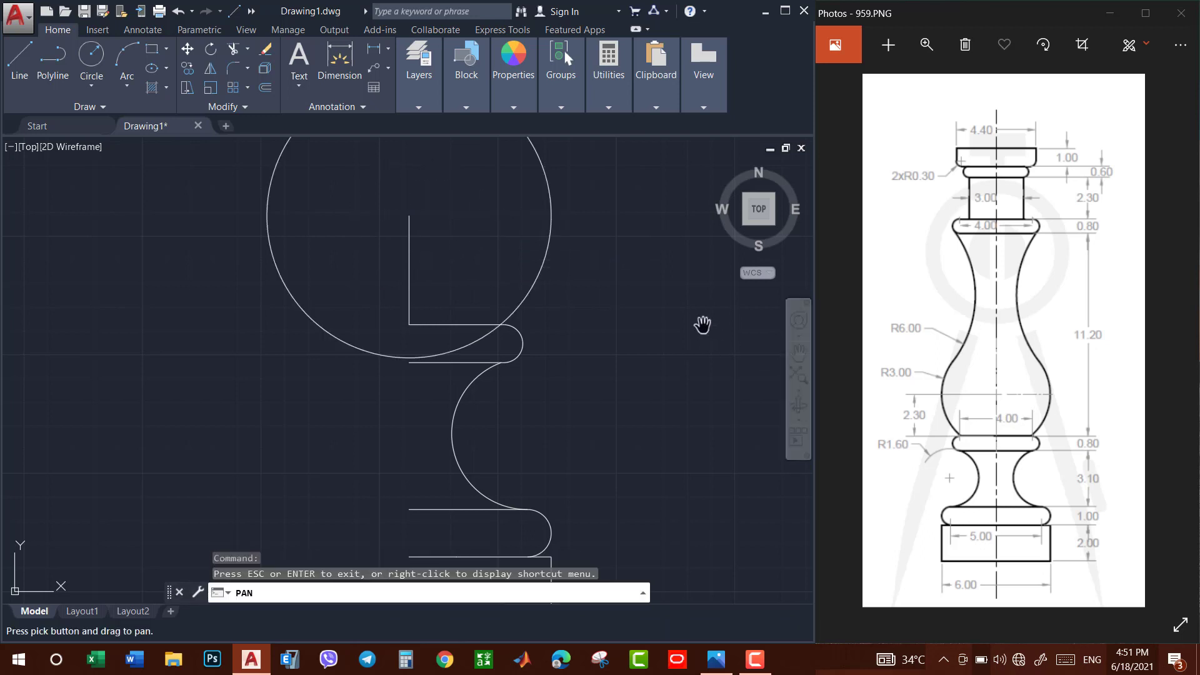
{"action": "left_click_drag", "start_coordinate": [699, 327], "coordinate": [635, 442]}
{"action": "scroll", "coordinate": [635, 442], "scroll_direction": "down", "scroll_amount": 3}
{"action": "key", "text": "Escape"}
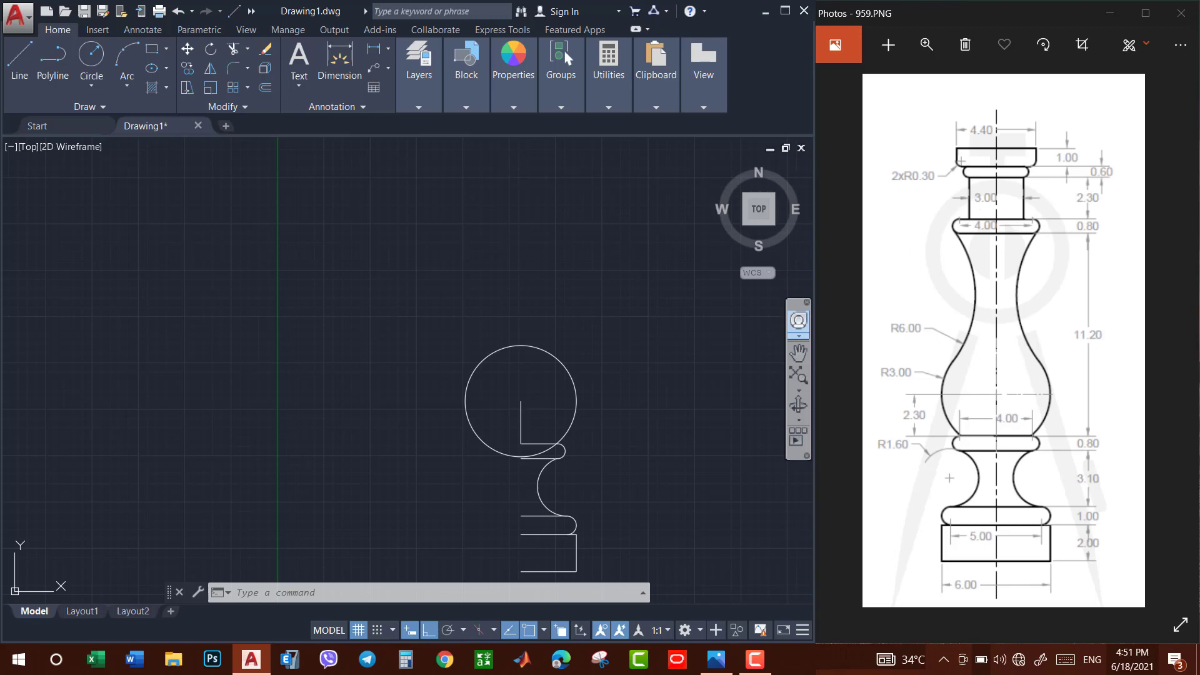
Draw an 11.2-unit vertical line up from the profile's bottom corner.
{"action": "key", "text": "l"}
{"action": "key", "text": "Return"}
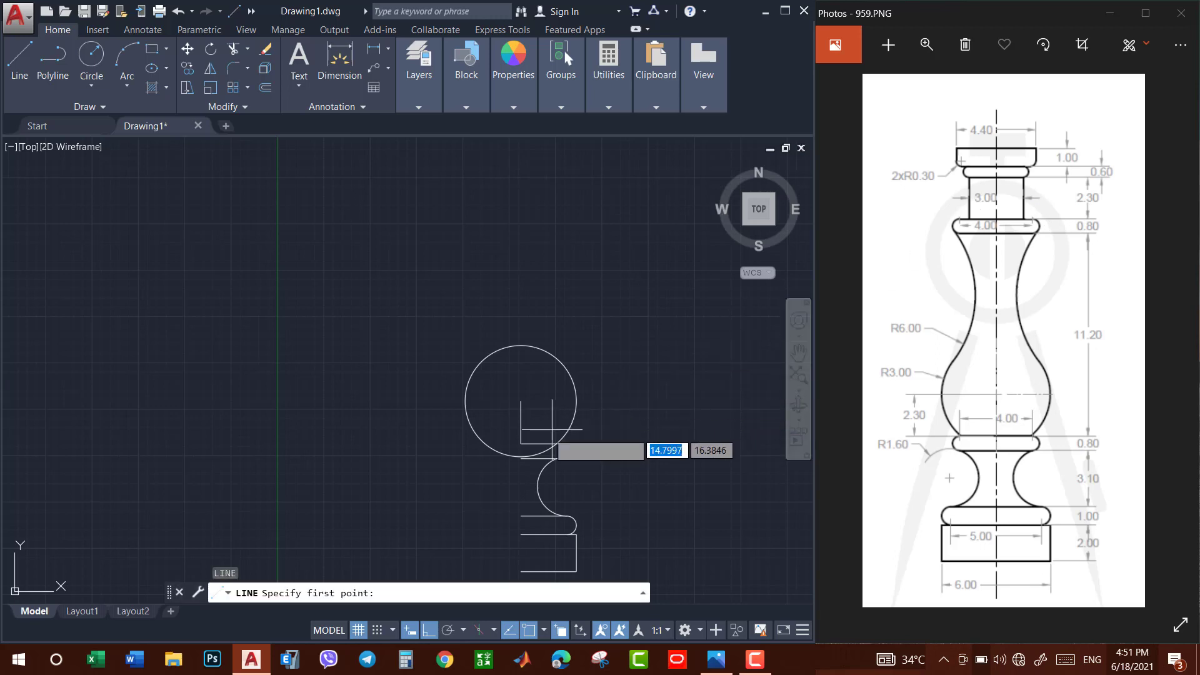
{"action": "left_click", "coordinate": [520, 444]}
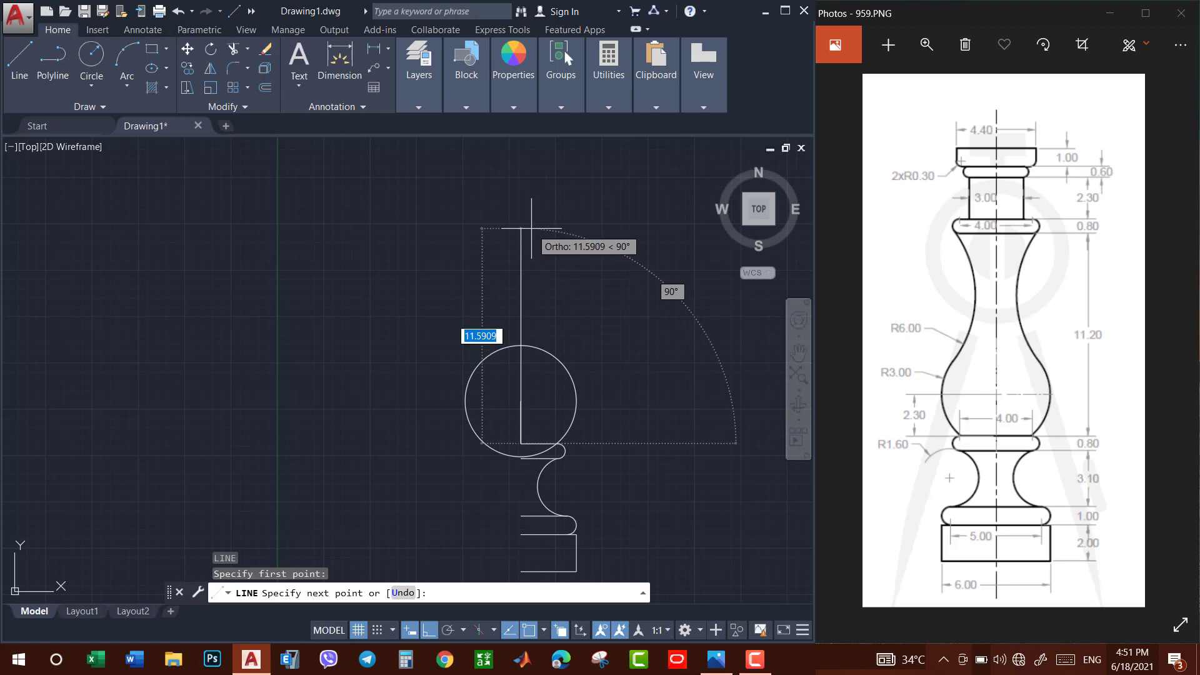
{"action": "type", "text": "11.2"}
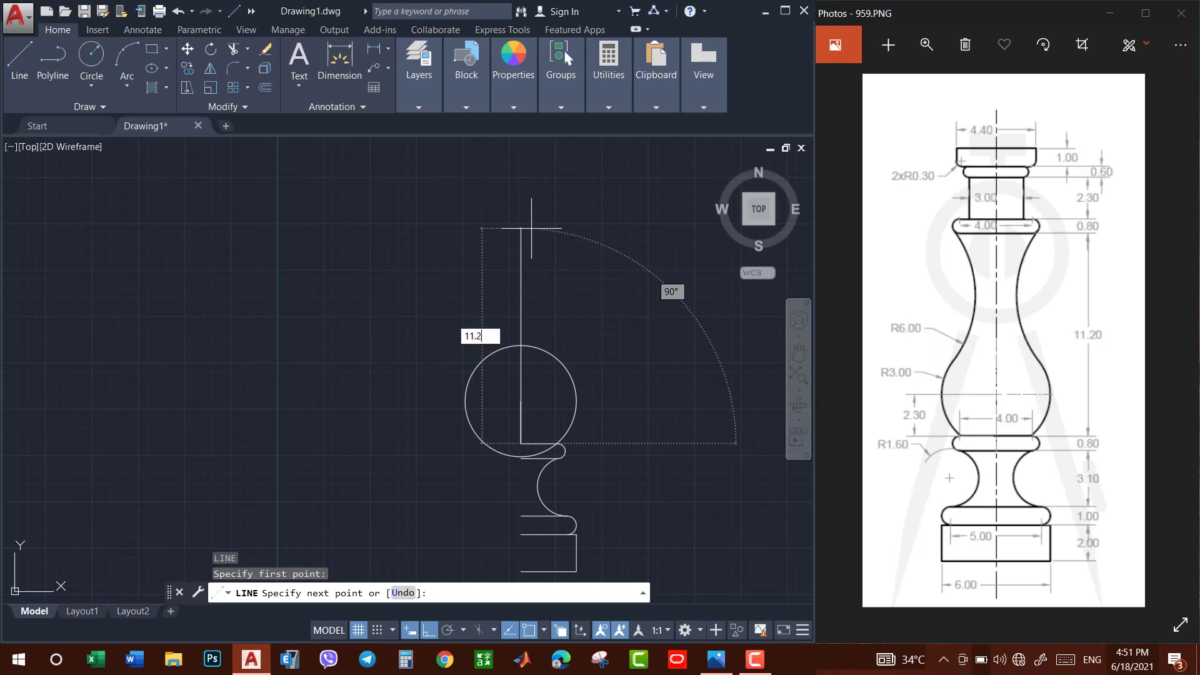
{"action": "key", "text": "Return"}
{"action": "key", "text": "Escape"}
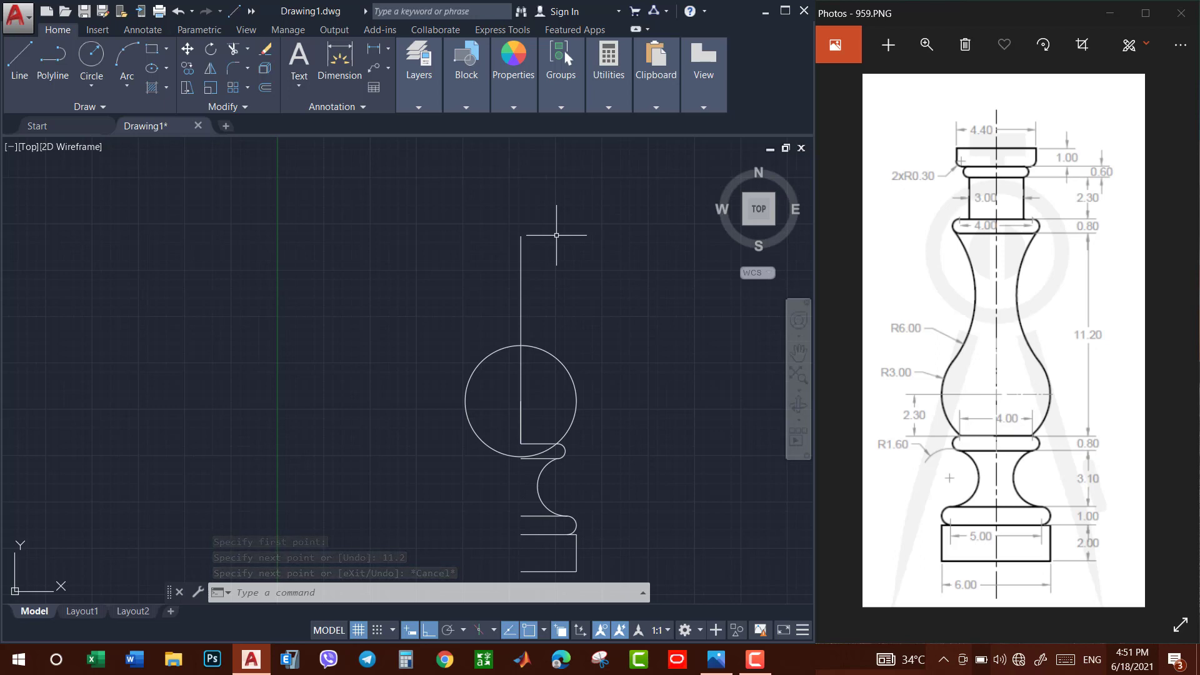
Draw a 2-unit horizontal step rightward from the tall line's top.
{"action": "type", "text": "l"}
{"action": "key", "text": "Return"}
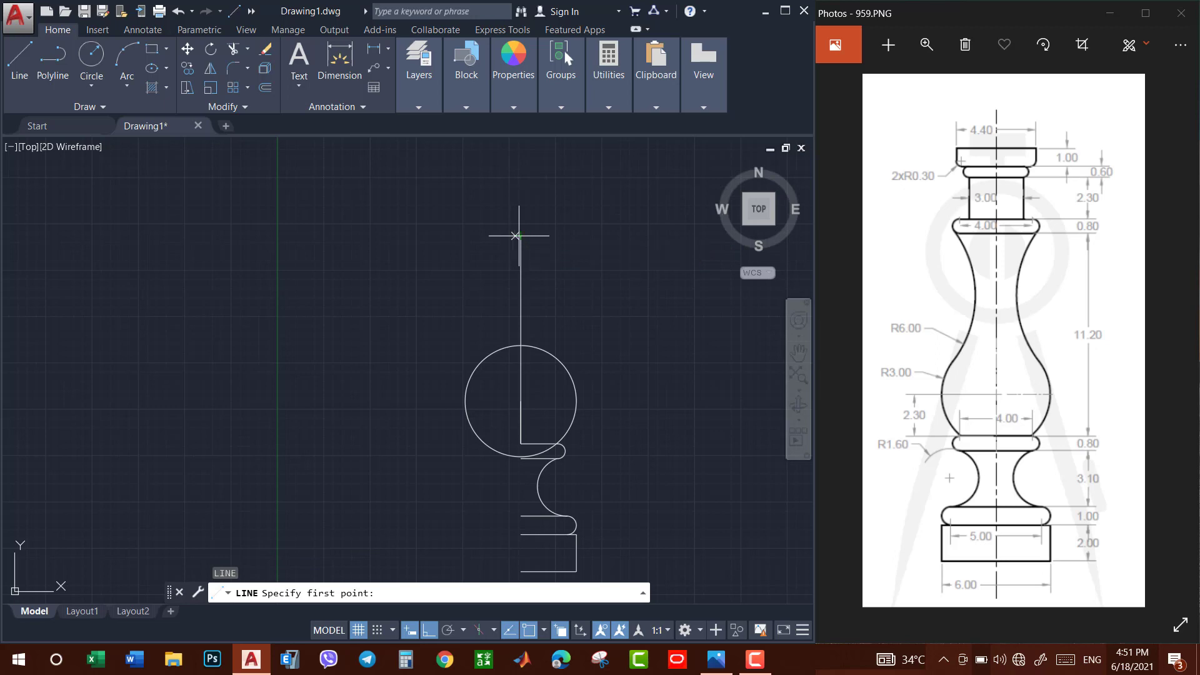
{"action": "left_click", "coordinate": [518, 236]}
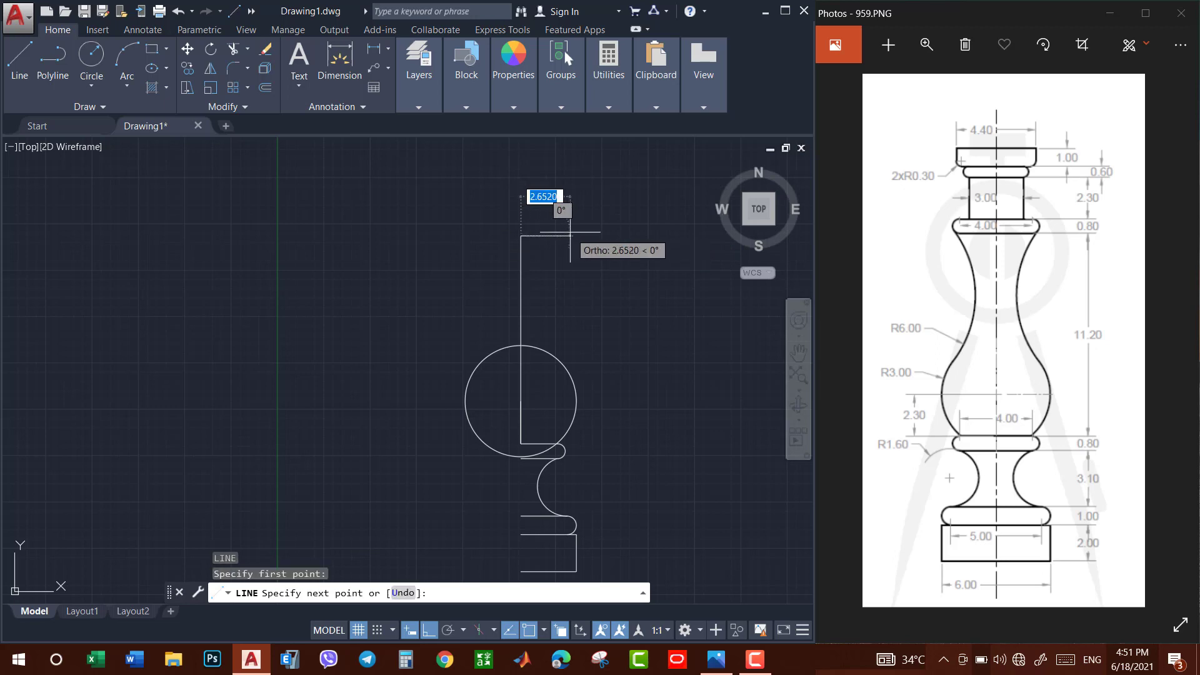
{"action": "type", "text": "2"}
{"action": "key", "text": "Return"}
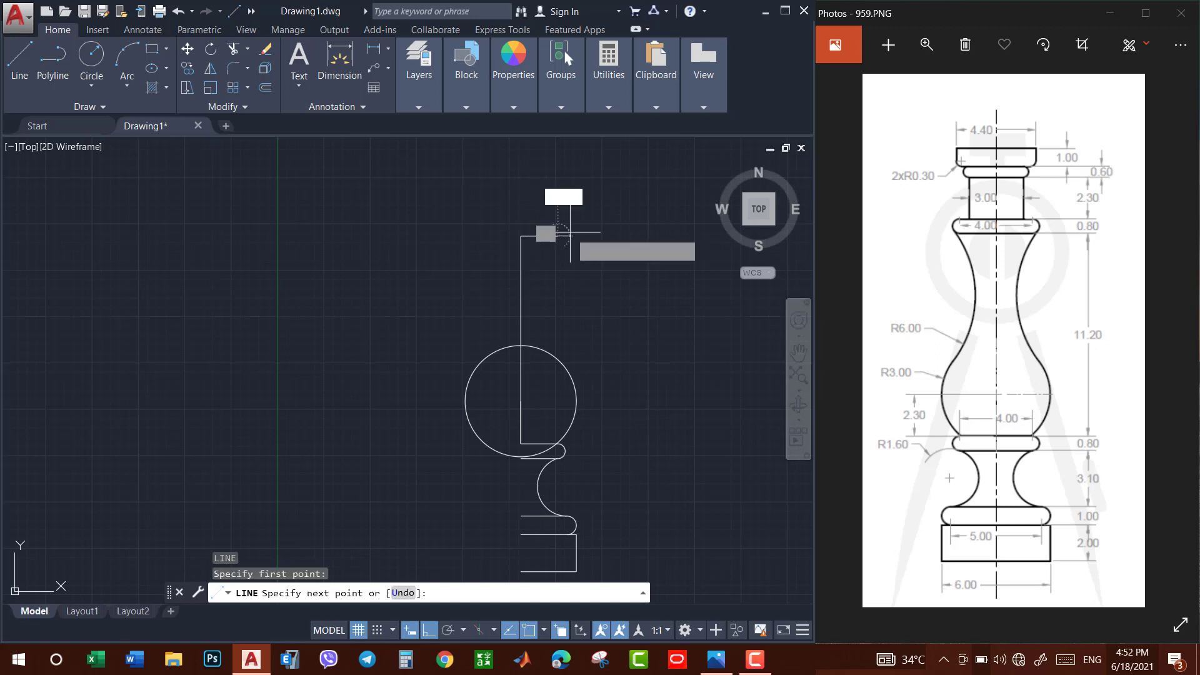
{"action": "key", "text": "Escape"}
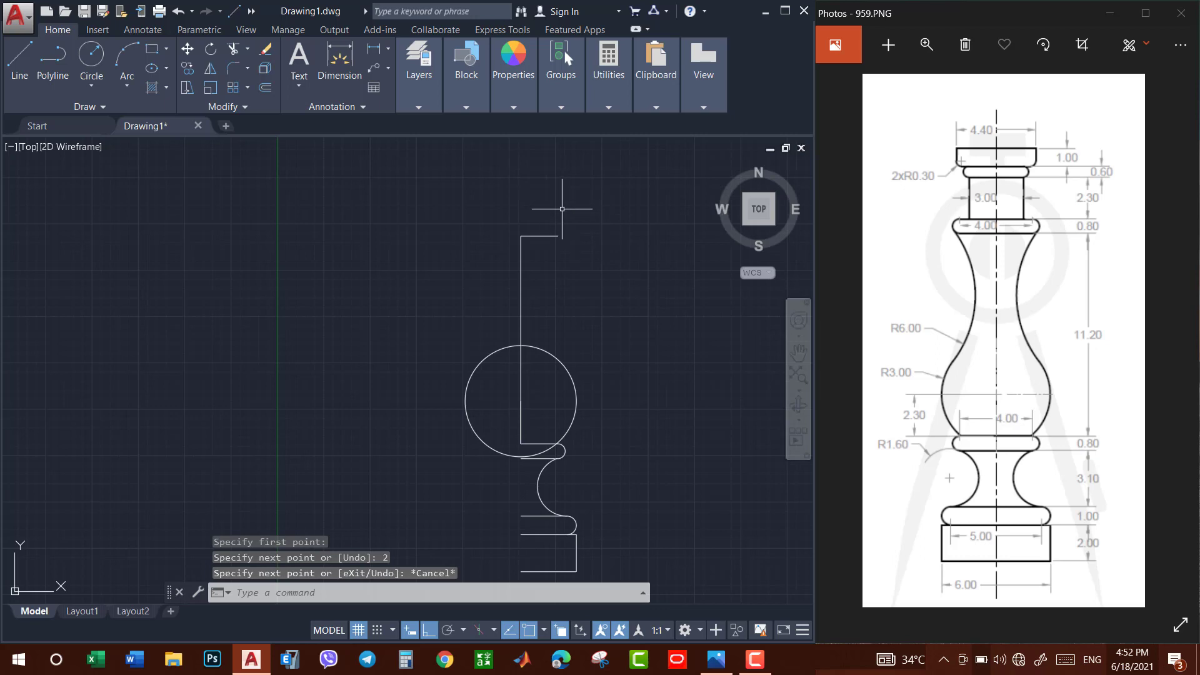
Draw a 0.4-unit riser up from the horizontal step's right end.
{"action": "type", "text": "l"}
{"action": "key", "text": "Return"}
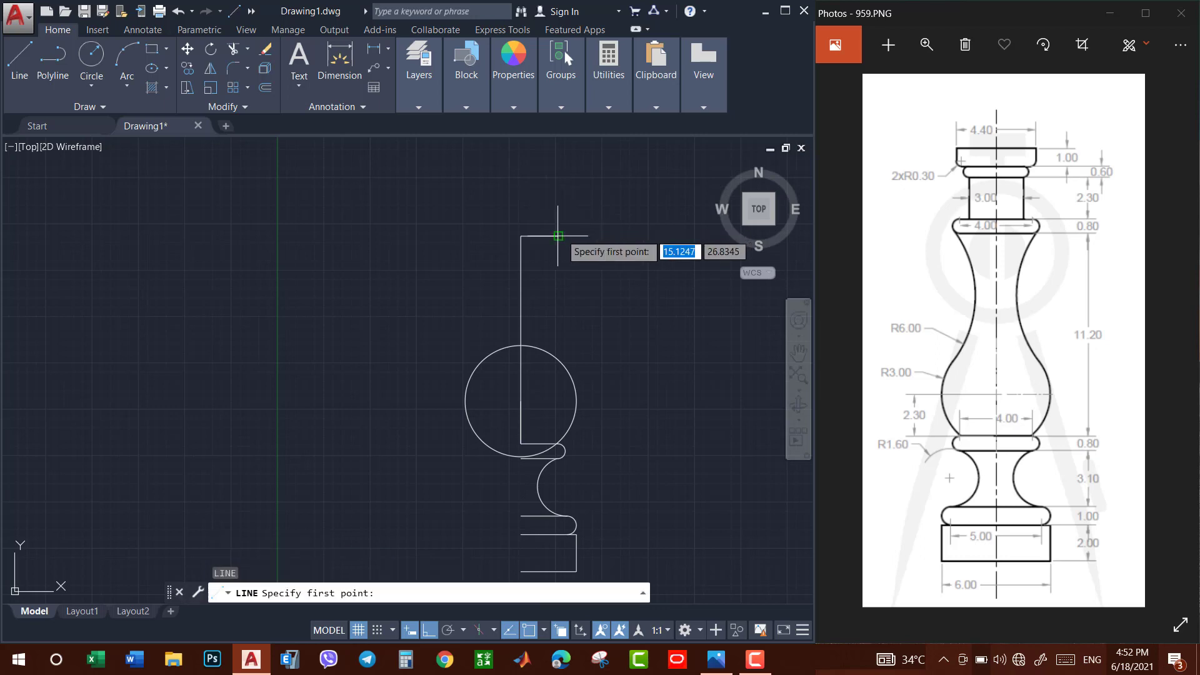
{"action": "left_click", "coordinate": [557, 235]}
{"action": "type", "text": "0.4"}
{"action": "key", "text": "Return"}
{"action": "key", "text": "Escape"}
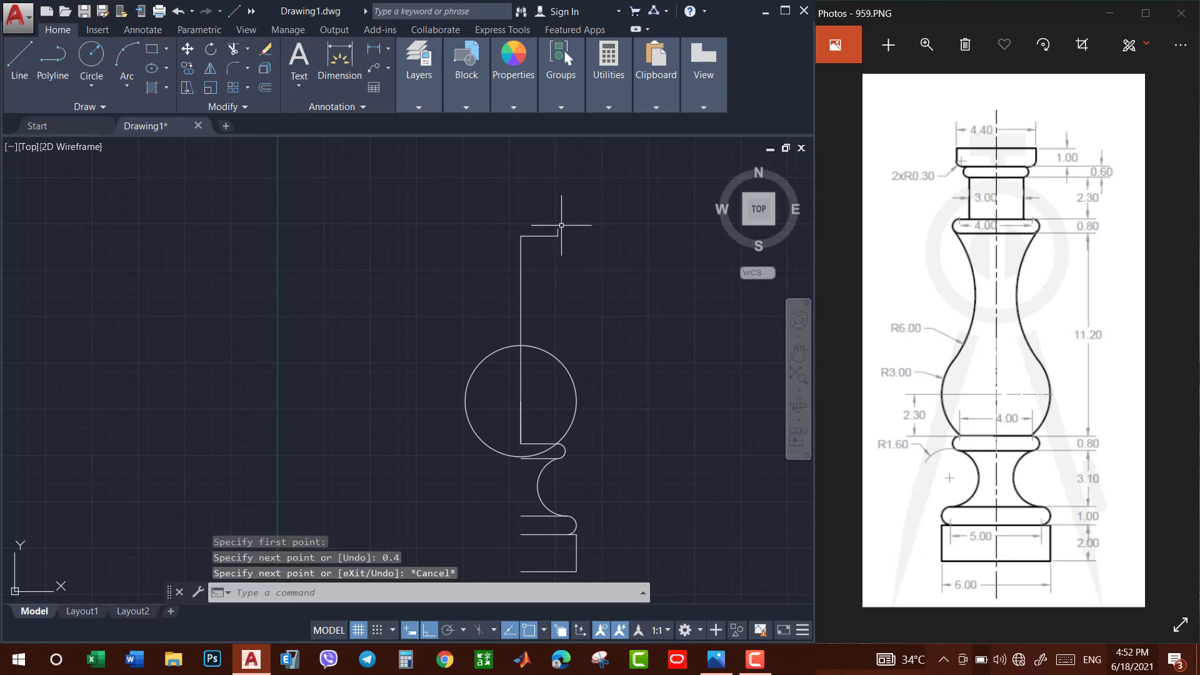
{"action": "scroll", "coordinate": [556, 222], "scroll_direction": "up", "scroll_amount": 5}
{"action": "key", "text": "Return"}
Draw a circle centred at the riser's end, undoing the accidental erase.
{"action": "left_click", "coordinate": [543, 235]}
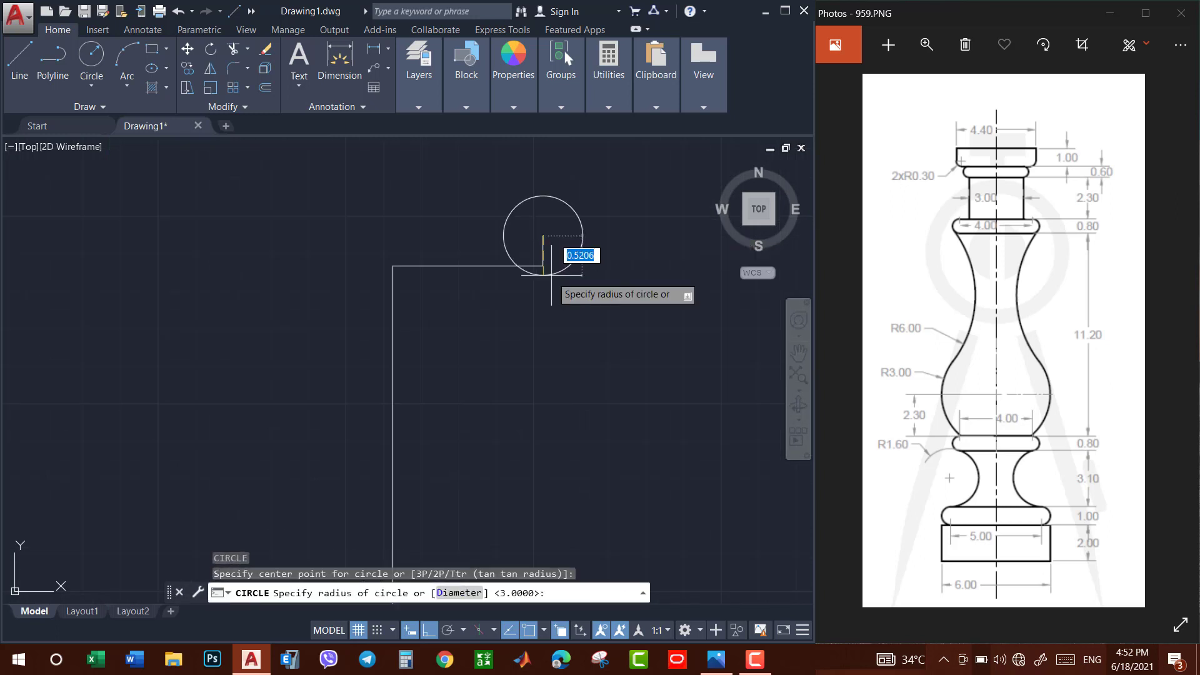
{"action": "left_click", "coordinate": [543, 265]}
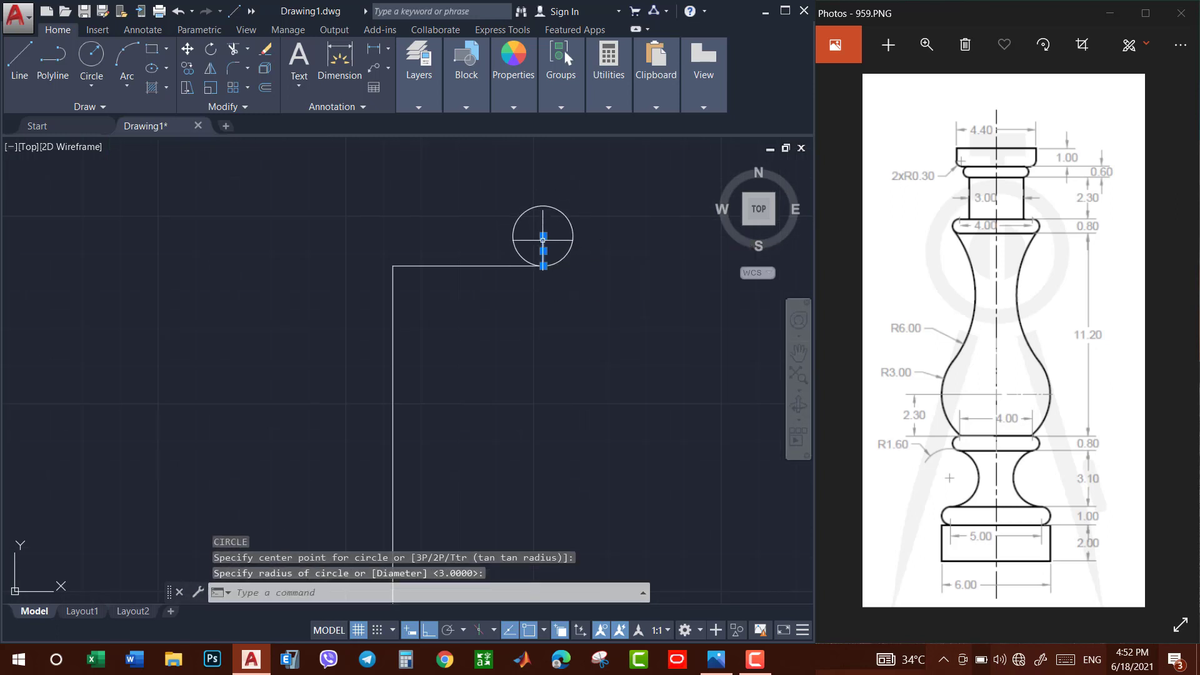
{"action": "key", "text": "Delete"}
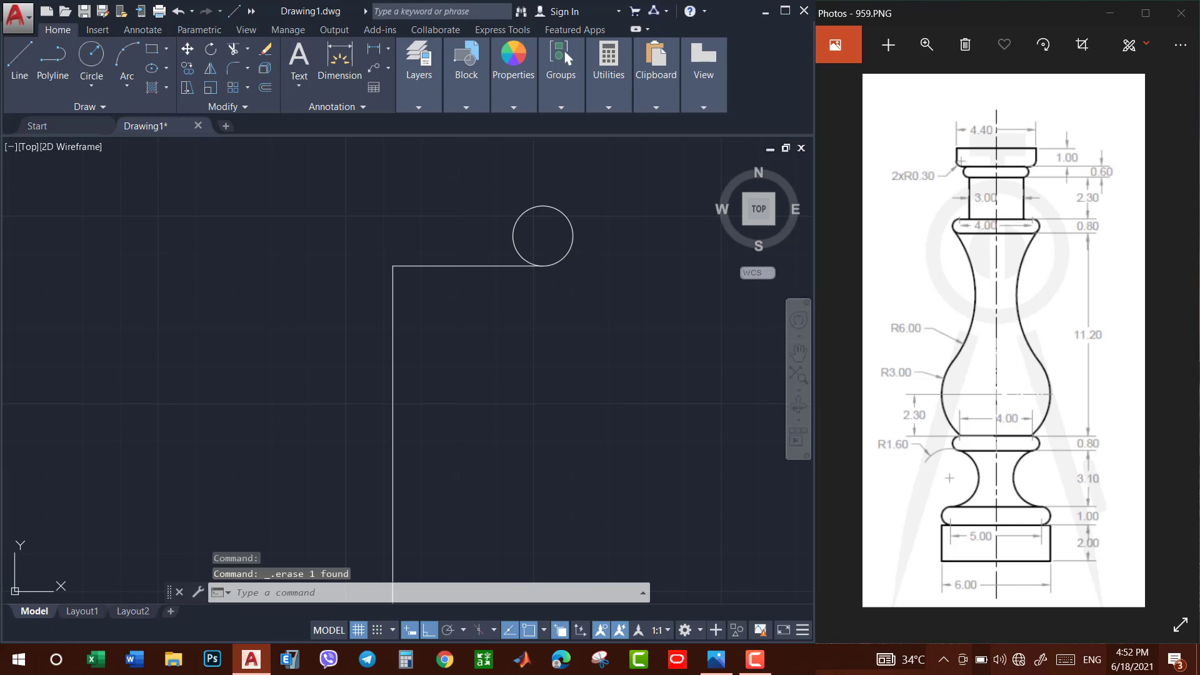
{"action": "type", "text": "lk"}
{"action": "key", "text": "Return"}
{"action": "key", "text": "Delete"}
{"action": "key", "text": "Escape"}
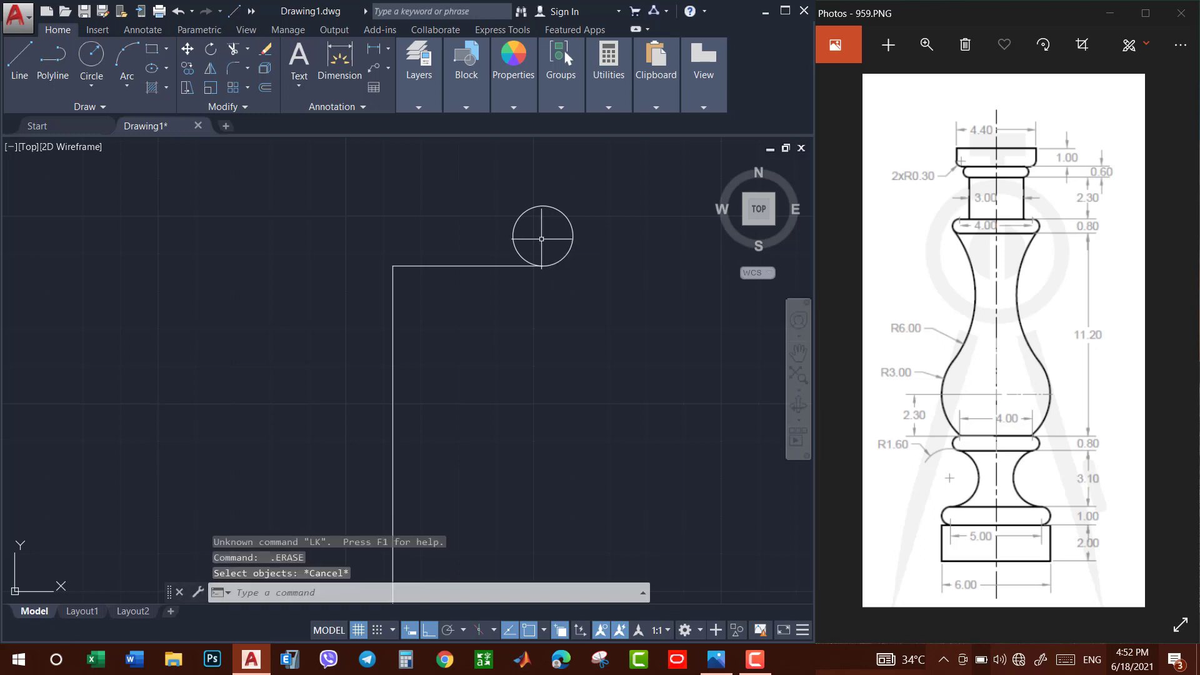
{"action": "key", "text": "ctrl+z"}
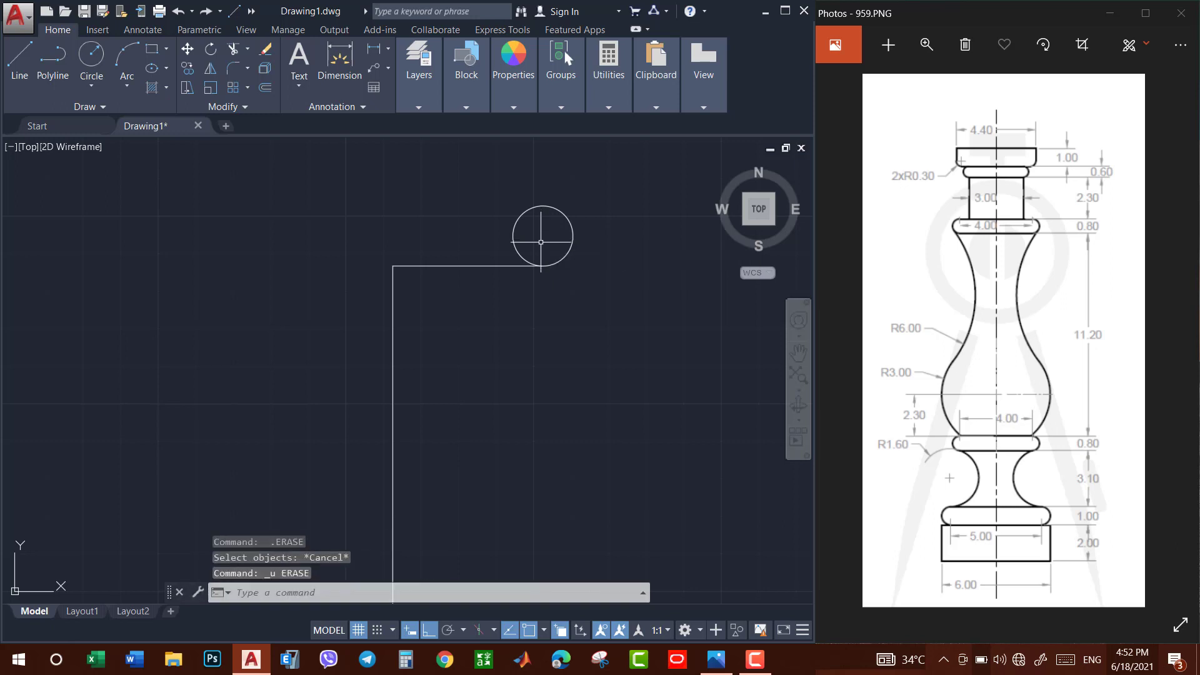
{"action": "key", "text": "ctrl+z"}
{"action": "key", "text": "ctrl+z"}
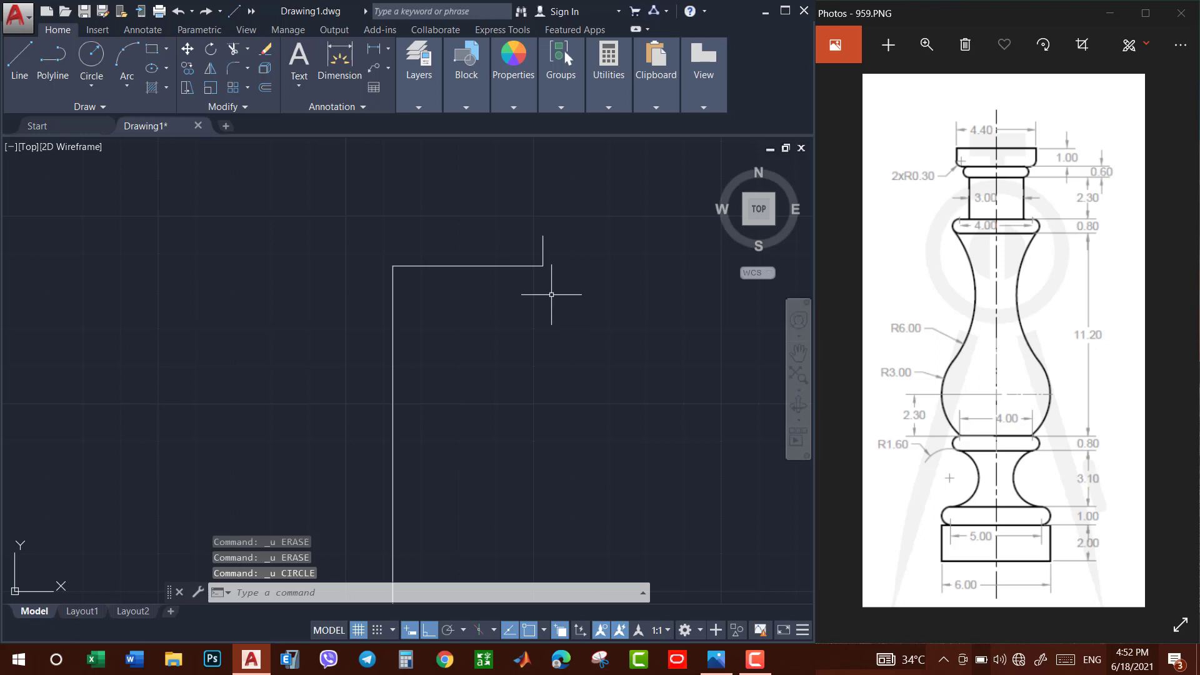
{"action": "key", "text": "ctrl+y"}
Trim the circle's left half and erase the vertical line inside it.
{"action": "key", "text": "Return"}
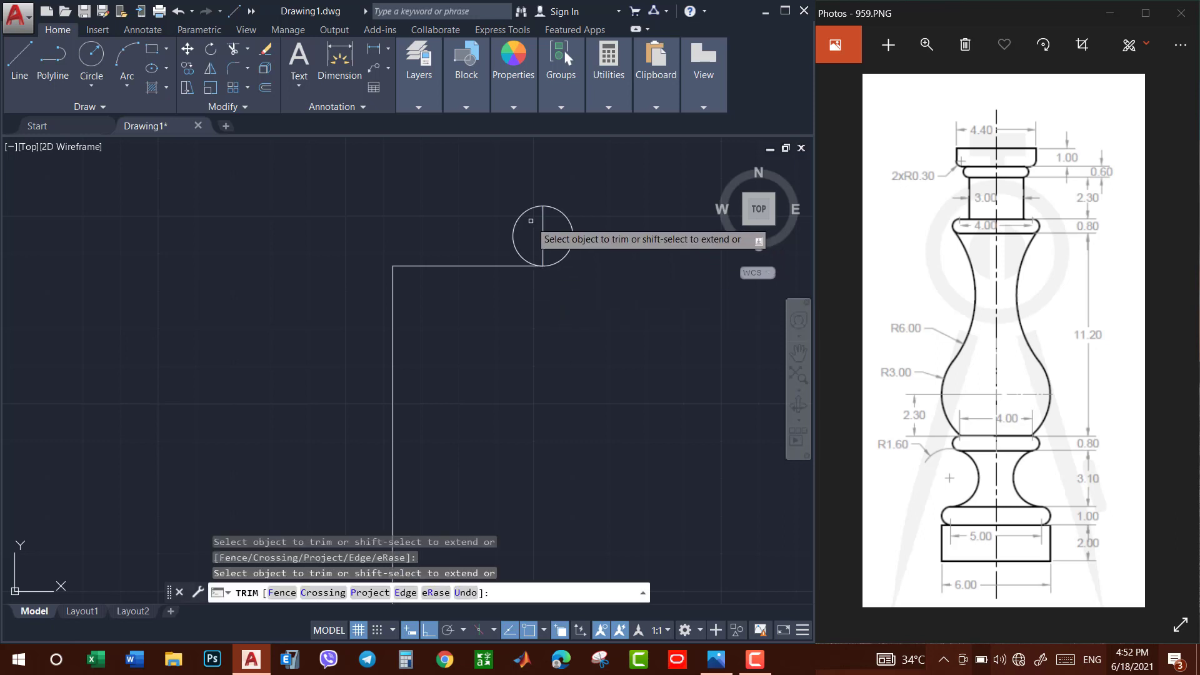
{"action": "left_click", "coordinate": [531, 231]}
{"action": "left_click", "coordinate": [503, 247]}
{"action": "key", "text": "Escape"}
{"action": "left_click", "coordinate": [547, 227]}
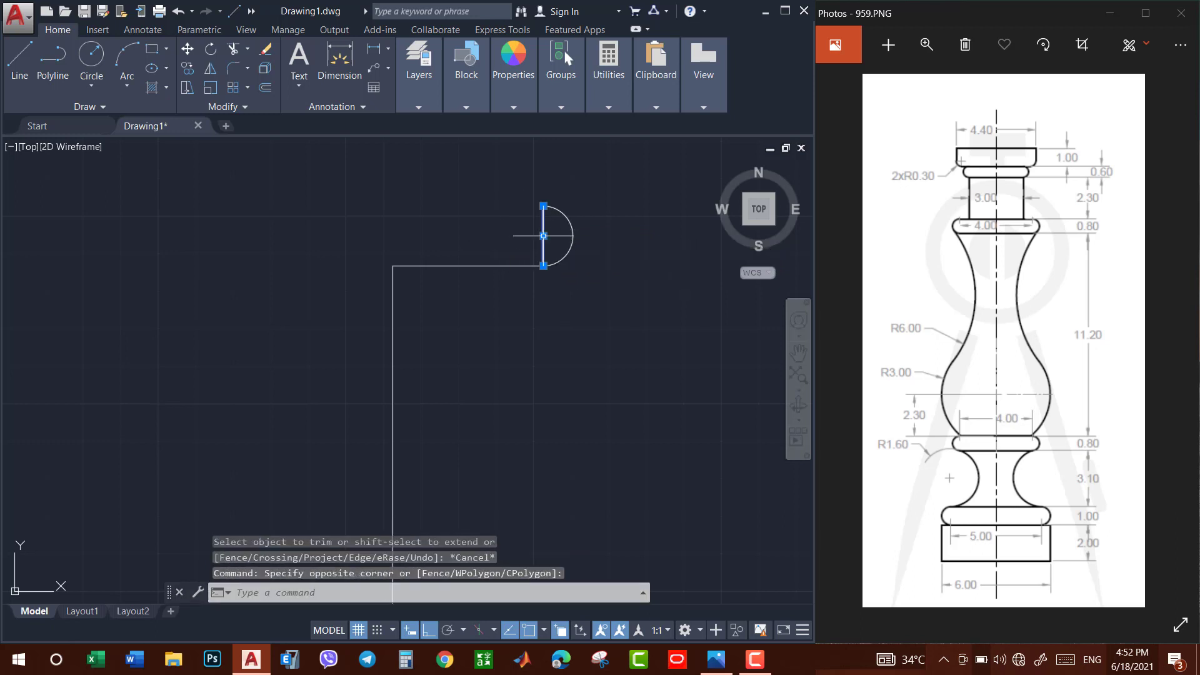
{"action": "key", "text": "Delete"}
Copy the upper horizontal line 0.8 units away to close the top bead.
{"action": "scroll", "coordinate": [540, 237], "scroll_direction": "down", "scroll_amount": 2}
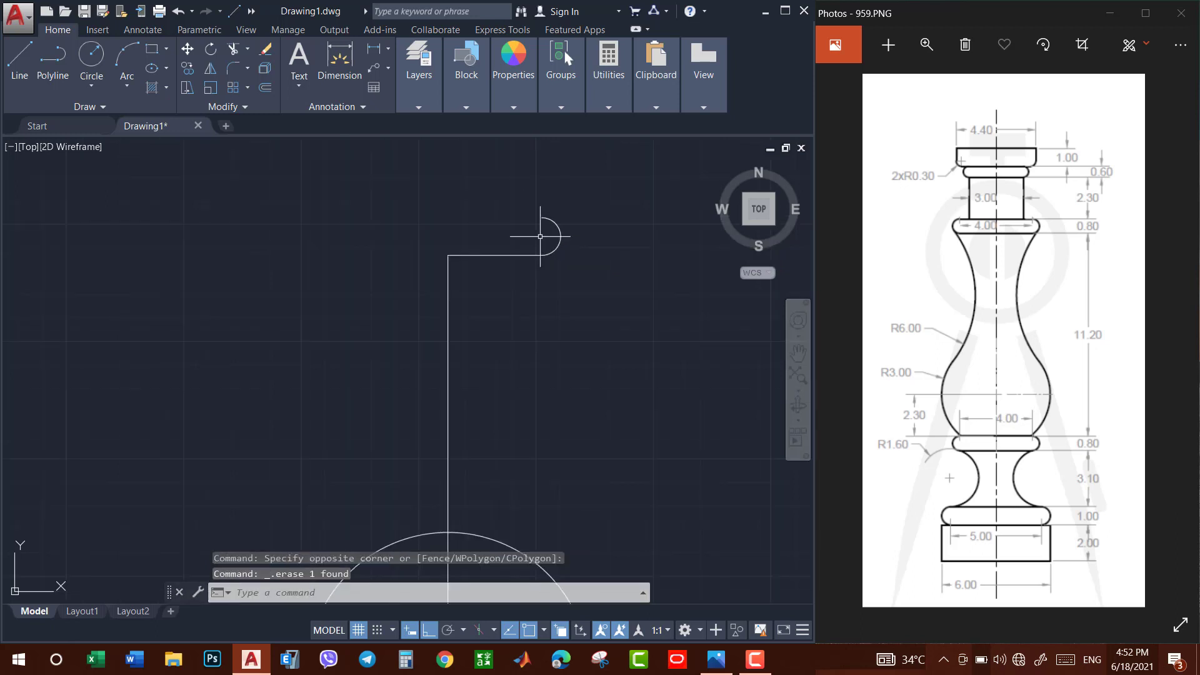
{"action": "scroll", "coordinate": [540, 244], "scroll_direction": "down", "scroll_amount": 2}
{"action": "left_click", "coordinate": [513, 248]}
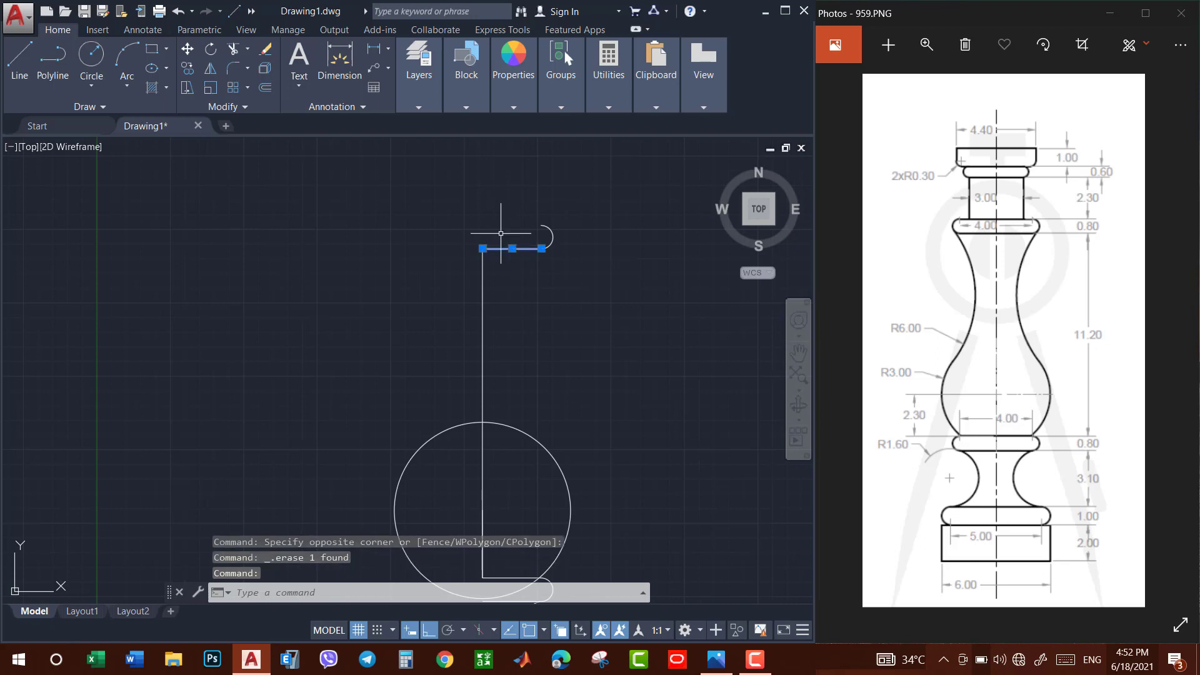
{"action": "type", "text": "co"}
{"action": "key", "text": "Return"}
{"action": "left_click", "coordinate": [583, 318]}
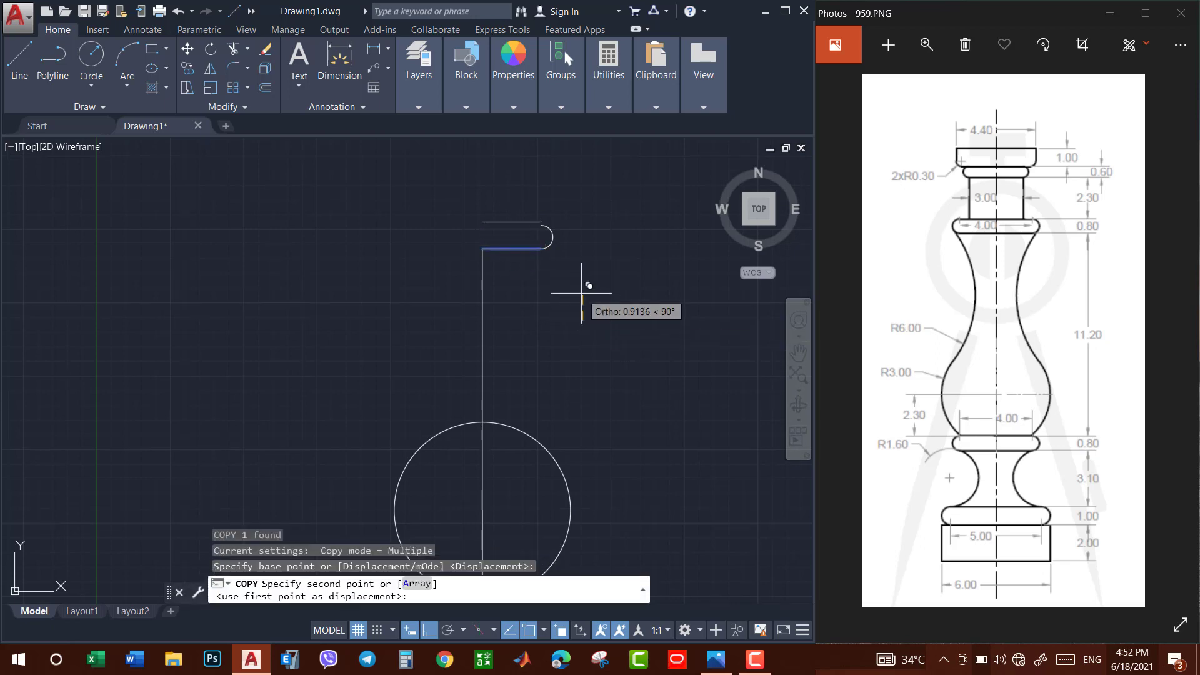
{"action": "type", "text": "0.8"}
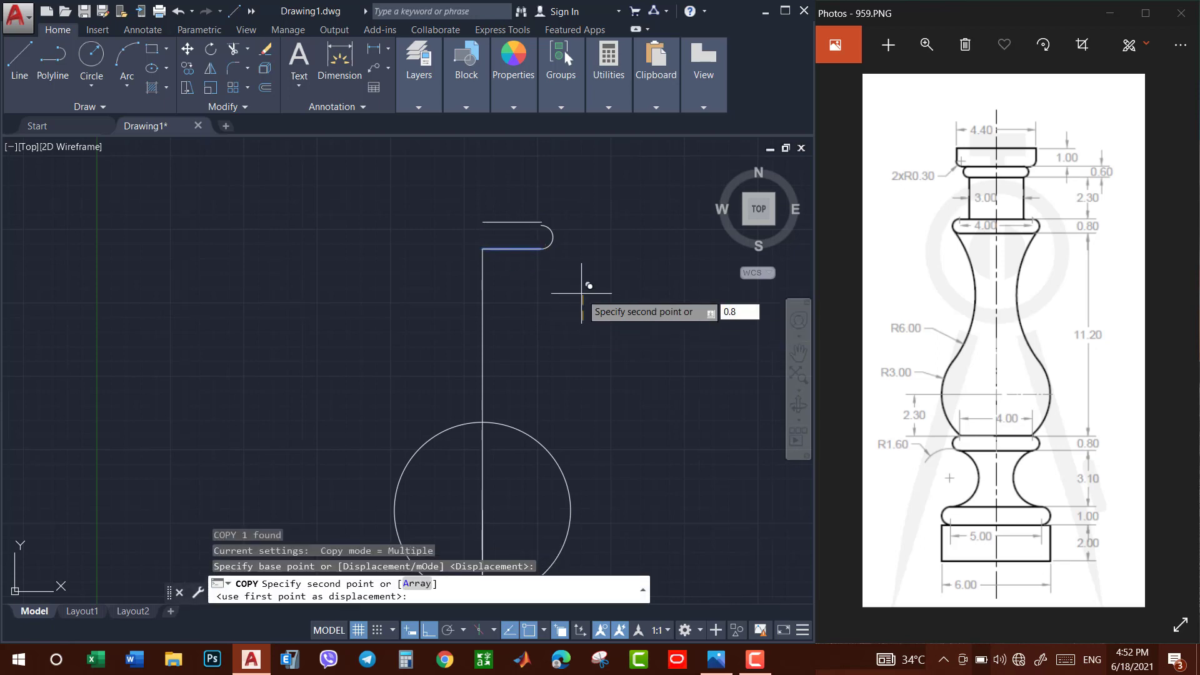
{"action": "key", "text": "Return"}
{"action": "key", "text": "Escape"}
Delete the leftover vertical construction lines and the short overlapping segment.
{"action": "scroll", "coordinate": [581, 293], "scroll_direction": "down", "scroll_amount": 2}
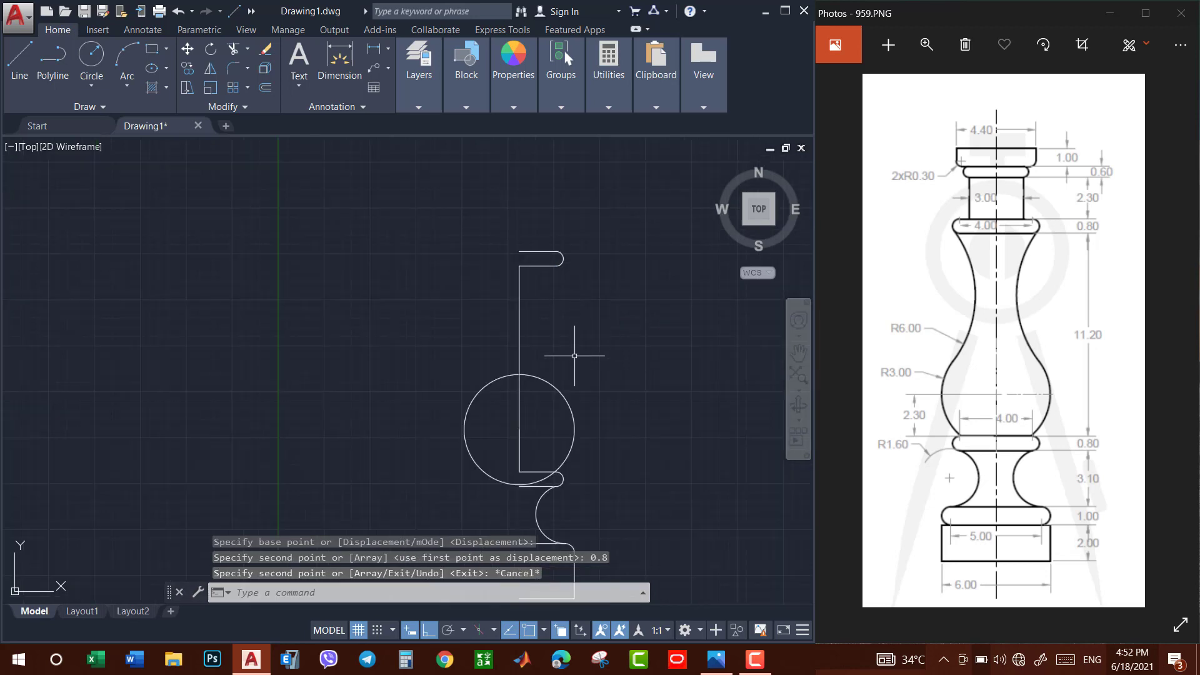
{"action": "left_click", "coordinate": [526, 309]}
{"action": "left_click", "coordinate": [531, 406]}
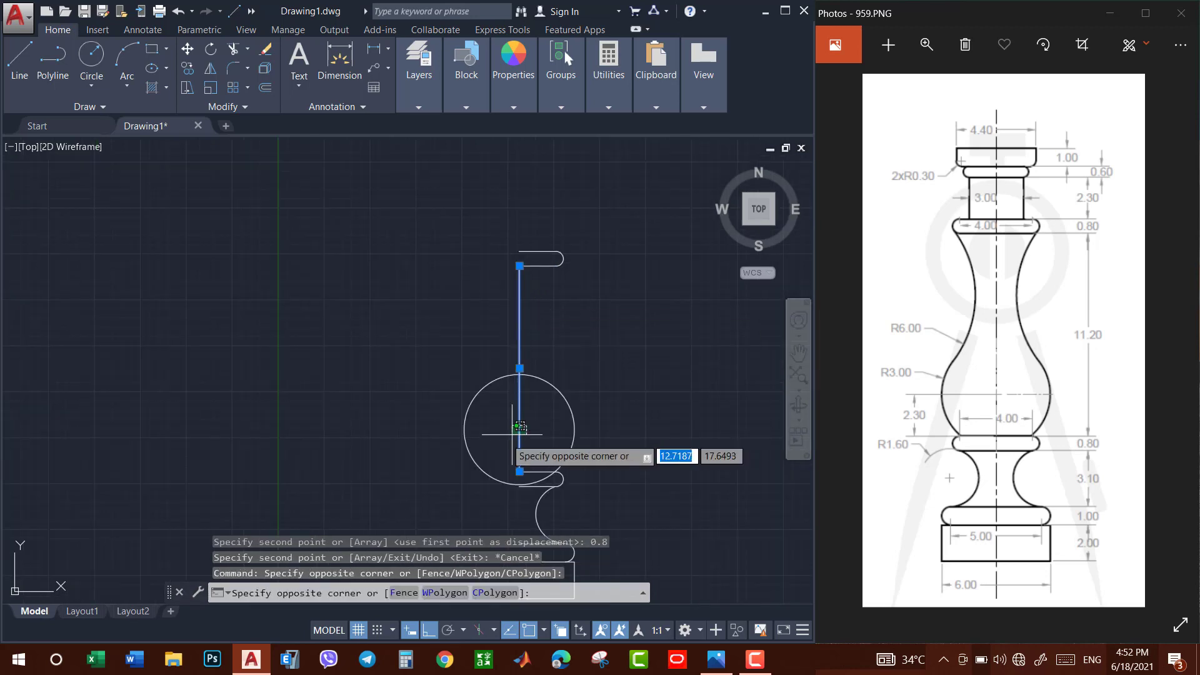
{"action": "left_click", "coordinate": [505, 438]}
{"action": "key", "text": "Delete"}
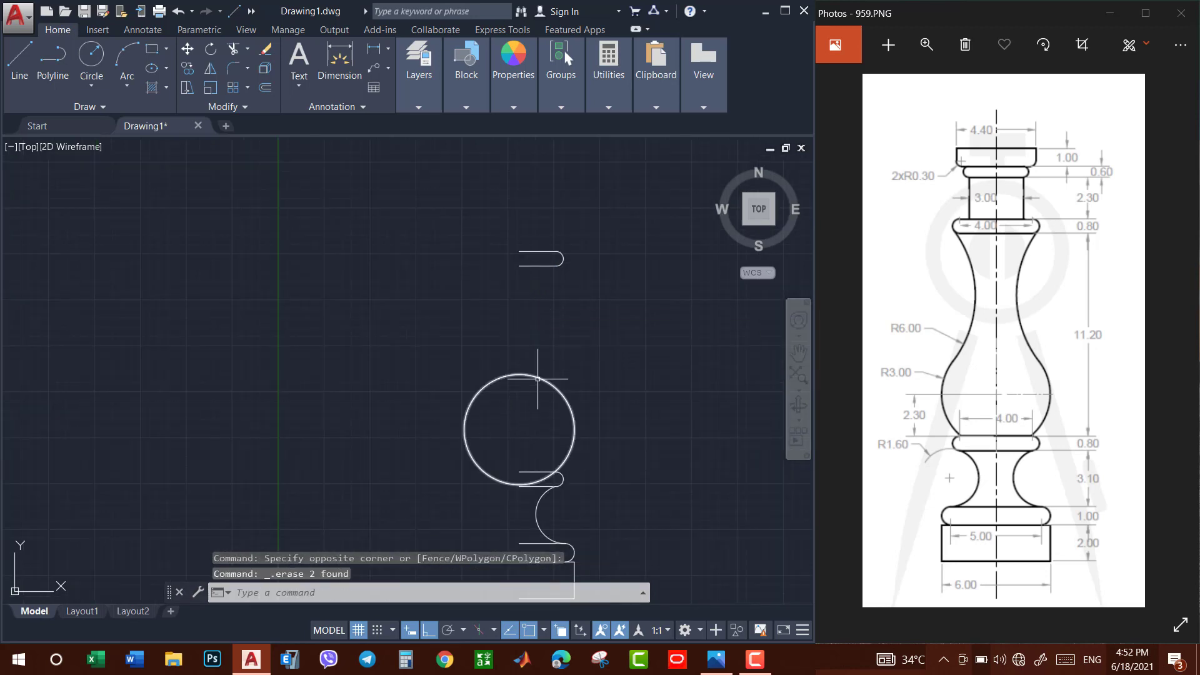
Try a Tan, Tan, Radius circle of R6 and delete the misplaced result.
{"action": "left_click", "coordinate": [91, 81]}
{"action": "left_click", "coordinate": [125, 245]}
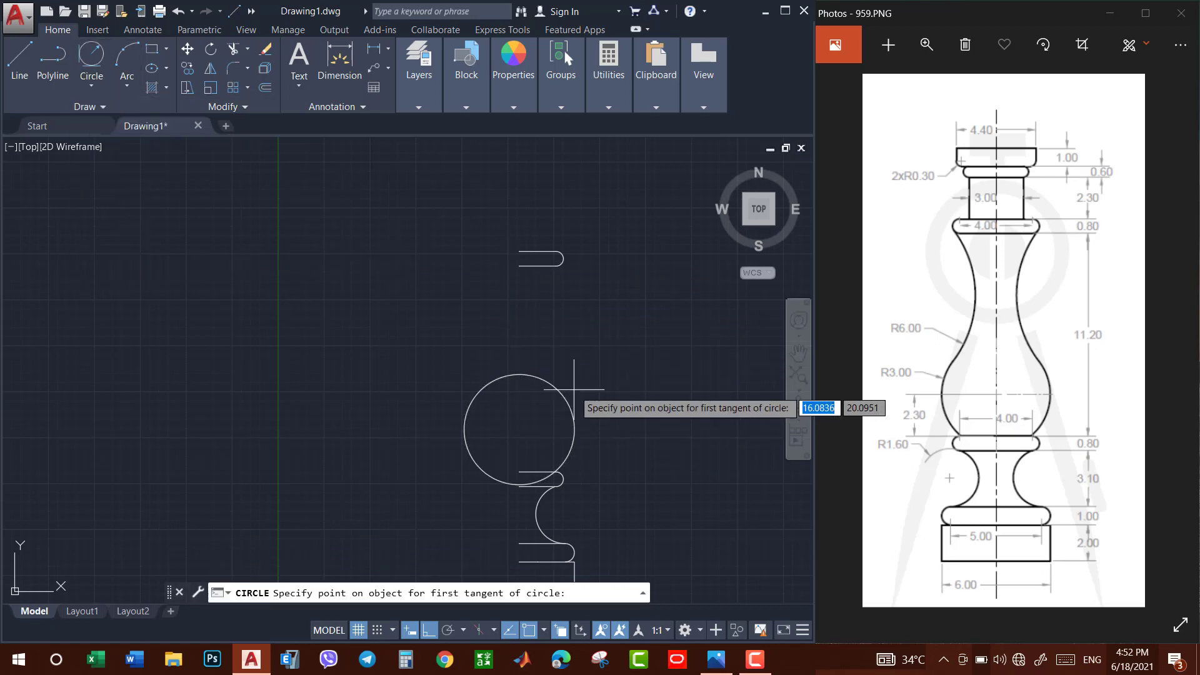
{"action": "left_click", "coordinate": [545, 396]}
{"action": "left_click", "coordinate": [556, 266]}
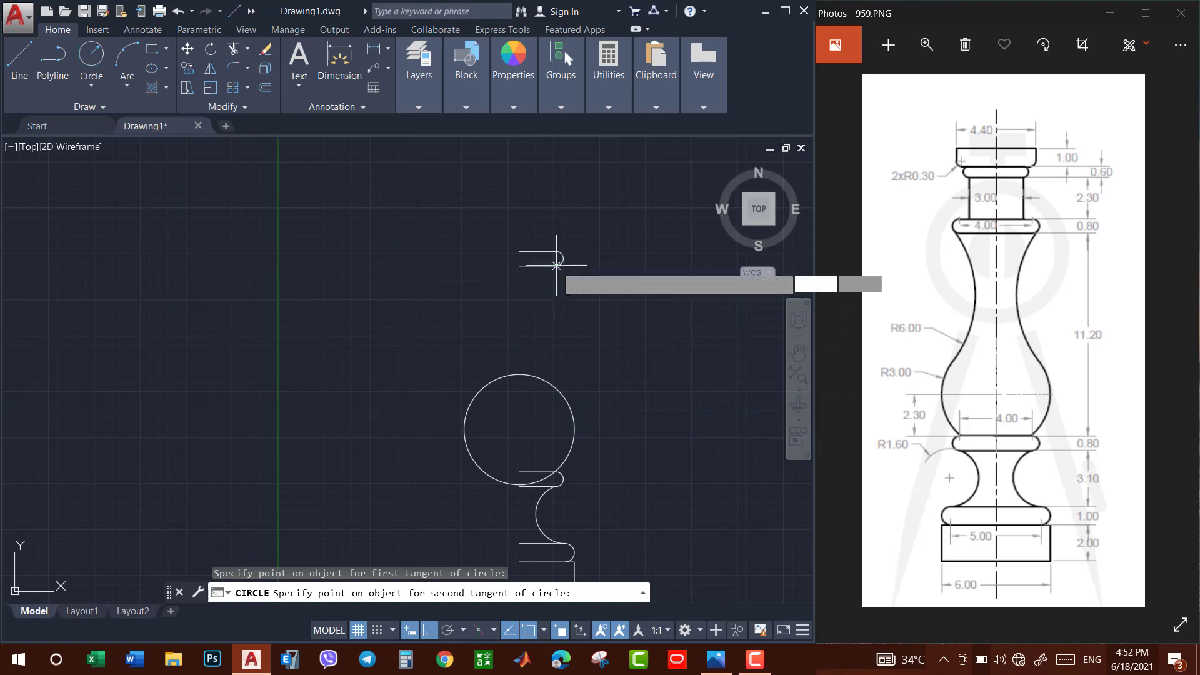
{"action": "type", "text": "6"}
{"action": "key", "text": "Return"}
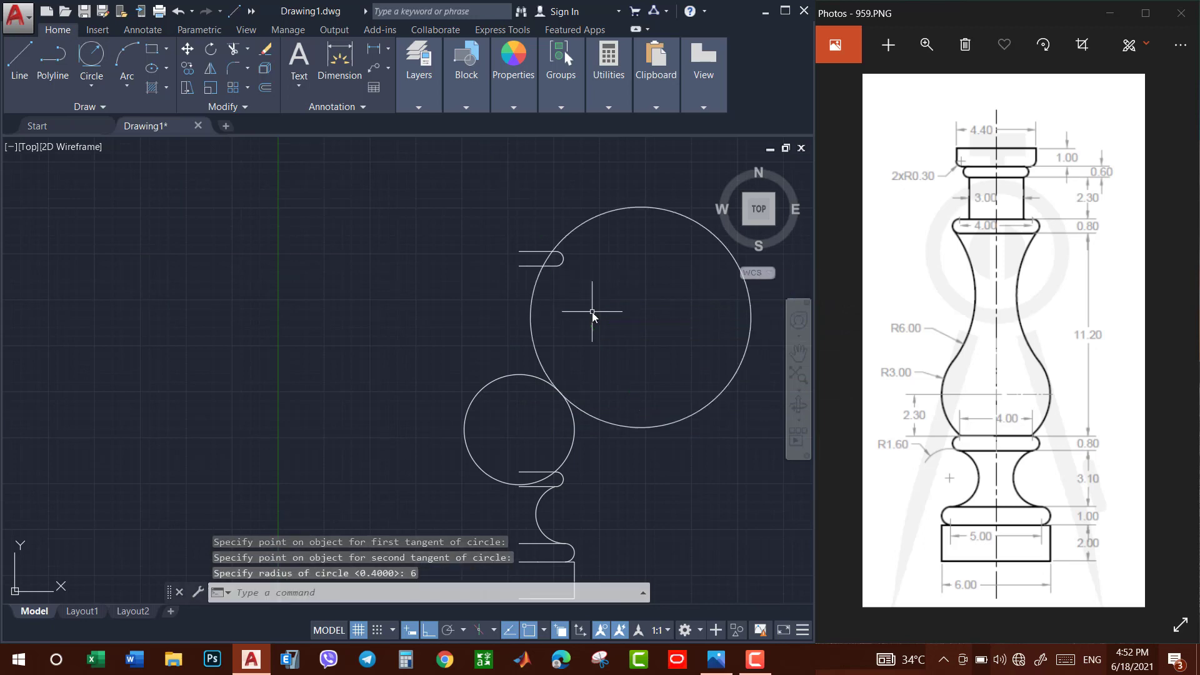
{"action": "left_click", "coordinate": [616, 237]}
{"action": "left_click", "coordinate": [590, 190]}
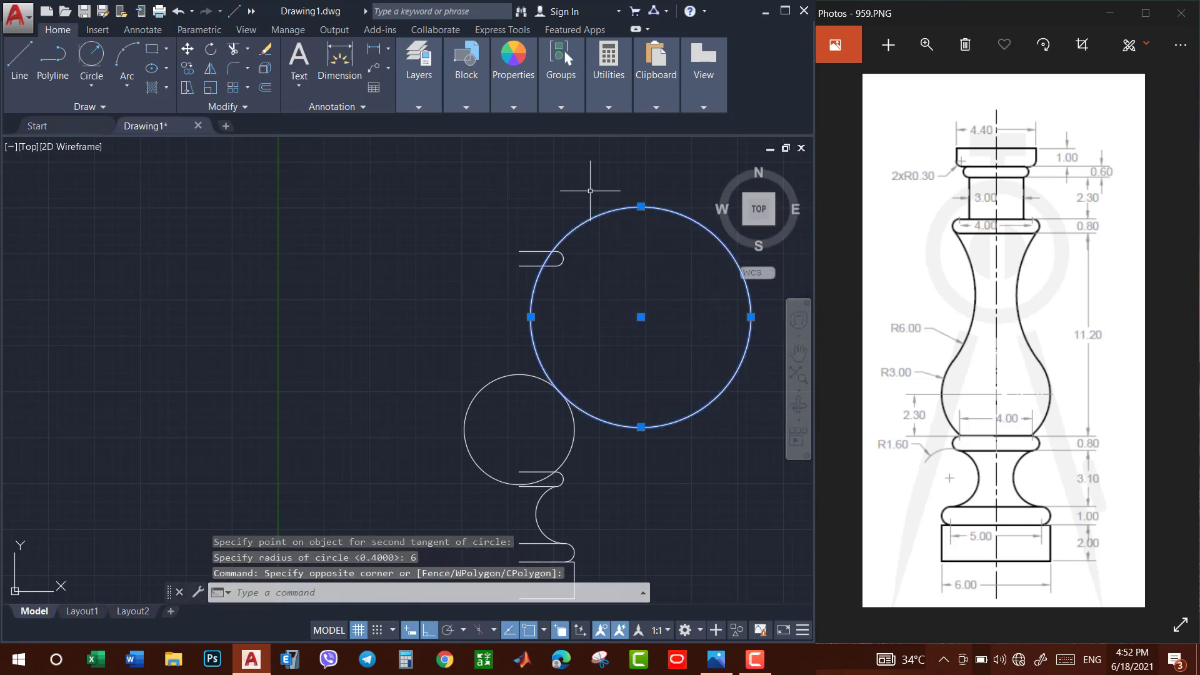
{"action": "key", "text": "Delete"}
Draw an R6 circle tangent to the small circle and the upper rounded end.
{"action": "left_click", "coordinate": [91, 58]}
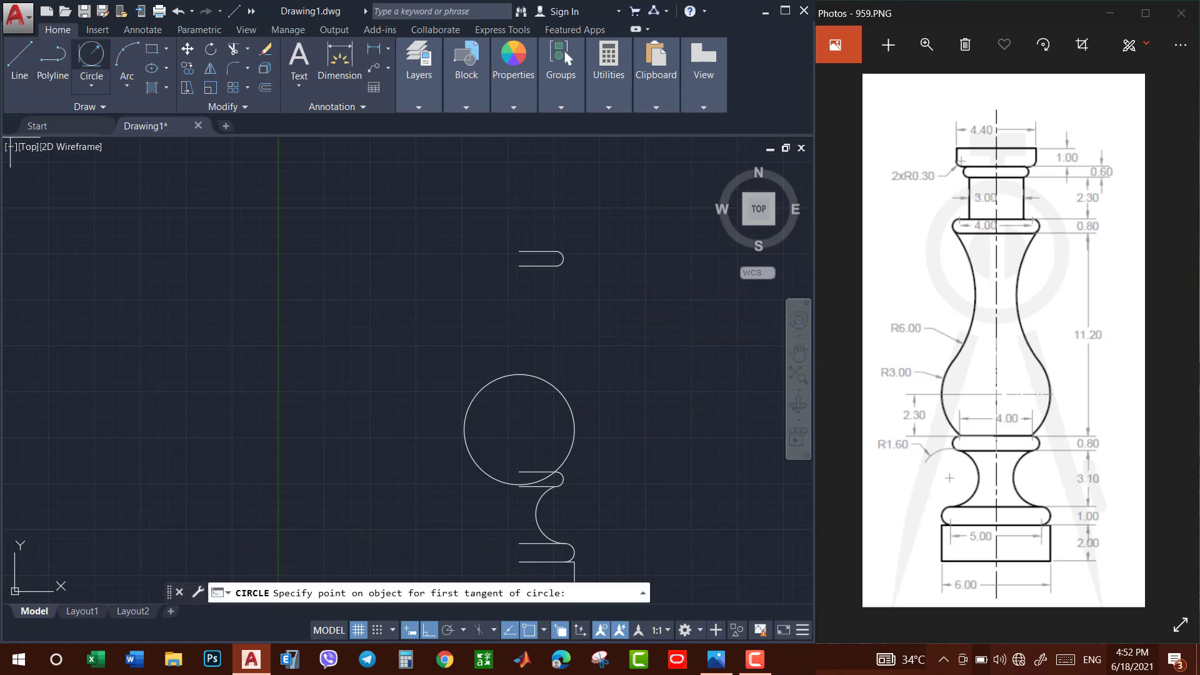
{"action": "left_click", "coordinate": [549, 384]}
{"action": "scroll", "coordinate": [559, 262], "scroll_direction": "up", "scroll_amount": 3}
{"action": "scroll", "coordinate": [559, 261], "scroll_direction": "up", "scroll_amount": 5}
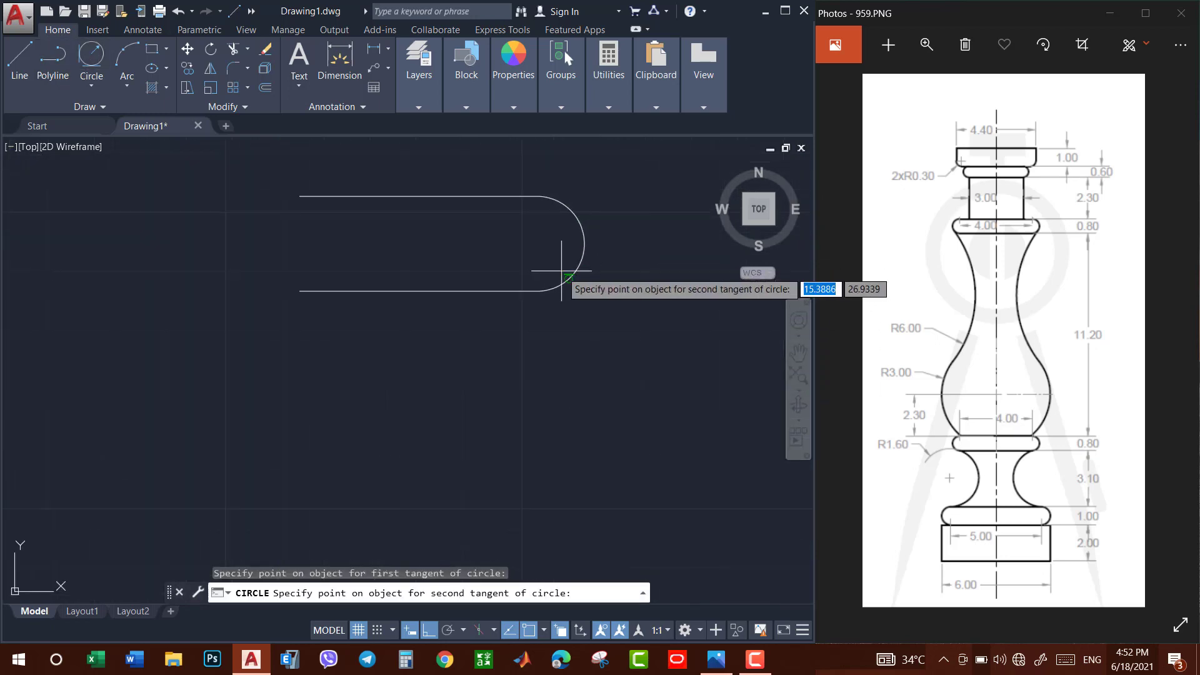
{"action": "left_click", "coordinate": [562, 283]}
{"action": "scroll", "coordinate": [562, 283], "scroll_direction": "down", "scroll_amount": 5}
{"action": "key", "text": "Return"}
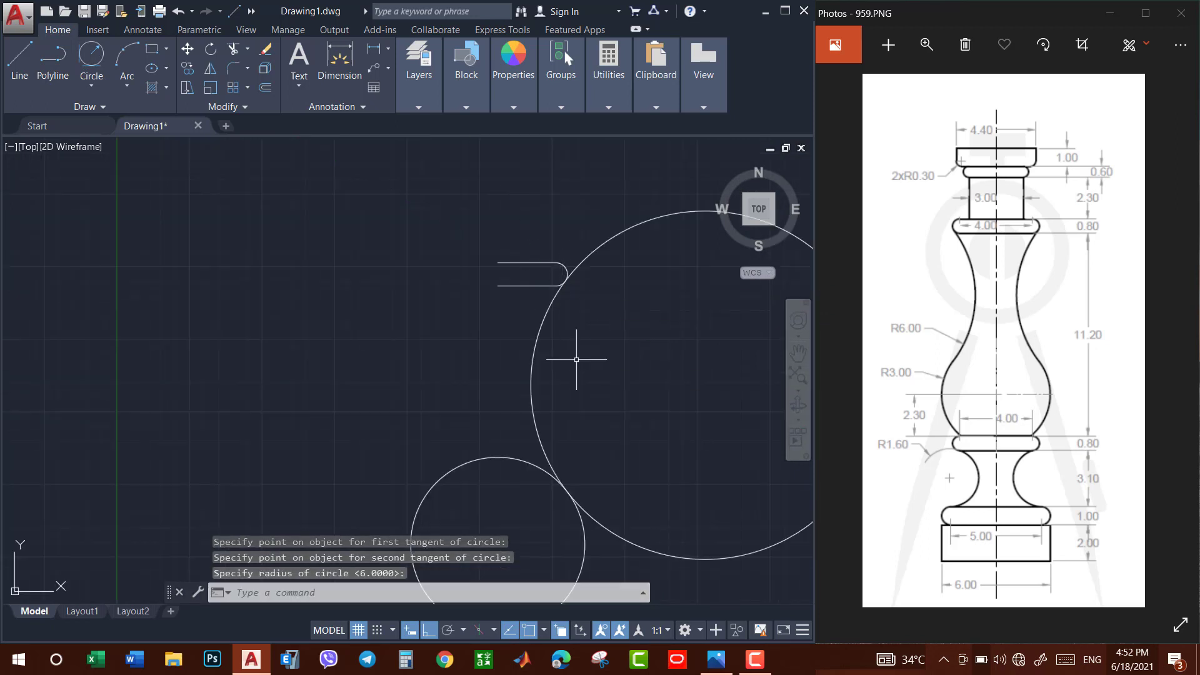
{"action": "scroll", "coordinate": [576, 359], "scroll_direction": "down", "scroll_amount": 4}
{"action": "type", "text": "tr"}
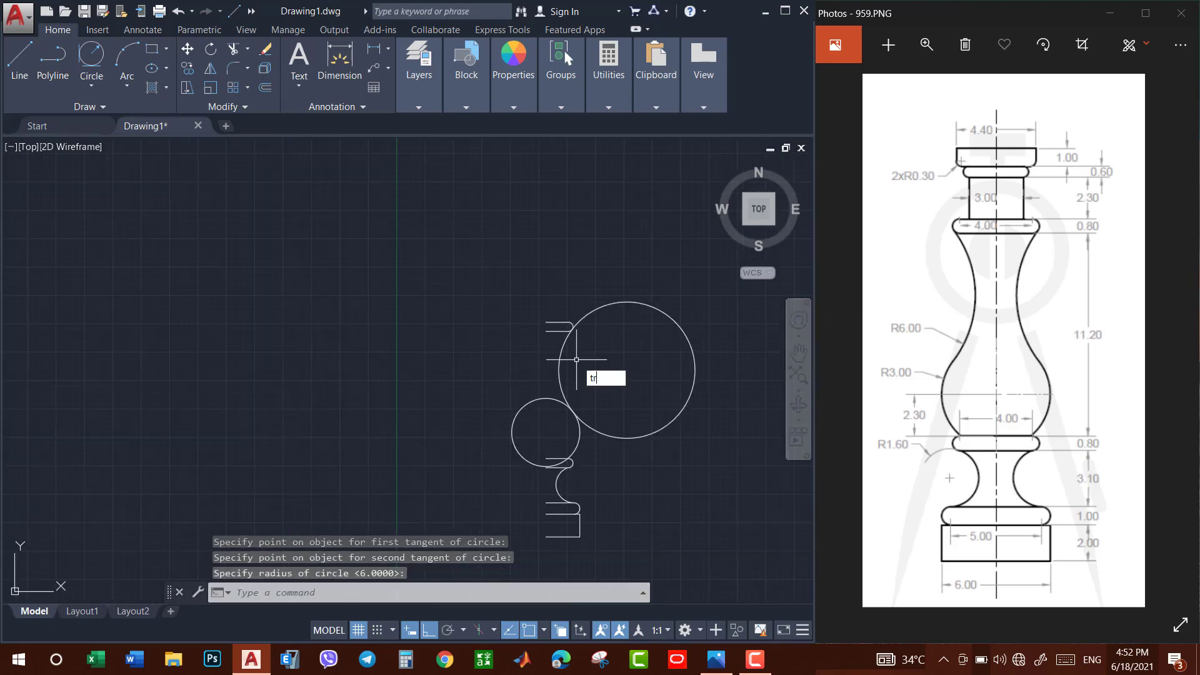
Trim the excess parts of the R6 and R3 circles, then recenter the view.
{"action": "key", "text": "Return"}
{"action": "left_click", "coordinate": [661, 306]}
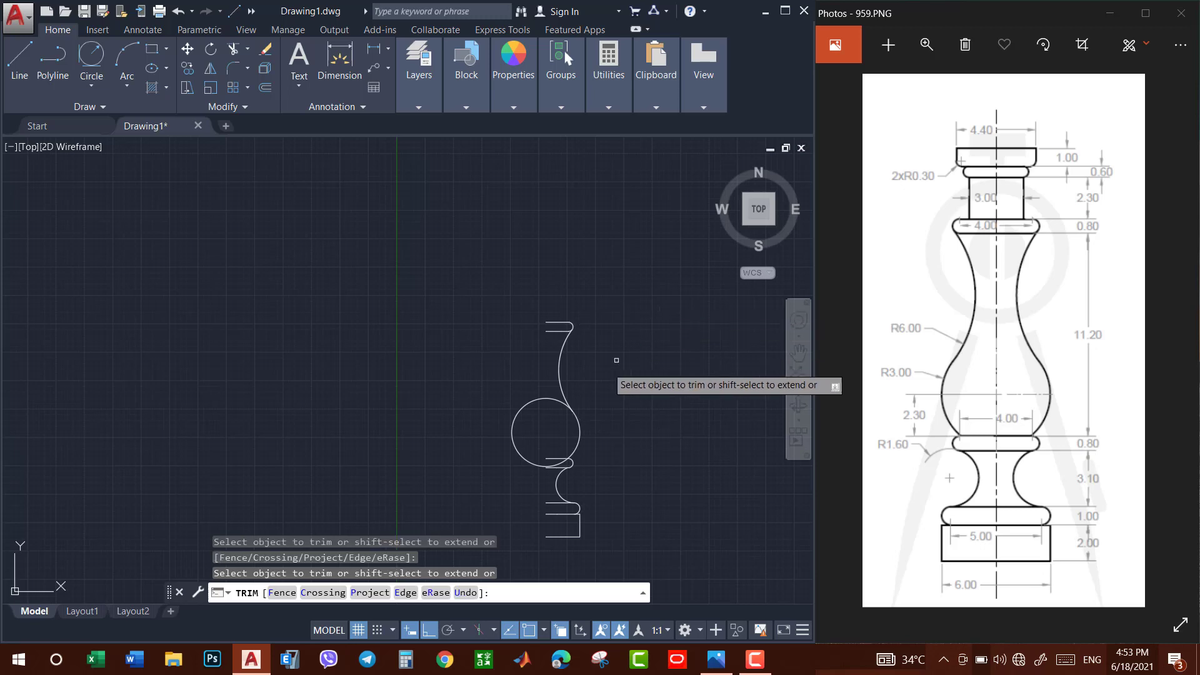
{"action": "left_click", "coordinate": [535, 399]}
{"action": "scroll", "coordinate": [550, 437], "scroll_direction": "up", "scroll_amount": 3}
{"action": "scroll", "coordinate": [574, 476], "scroll_direction": "up", "scroll_amount": 2}
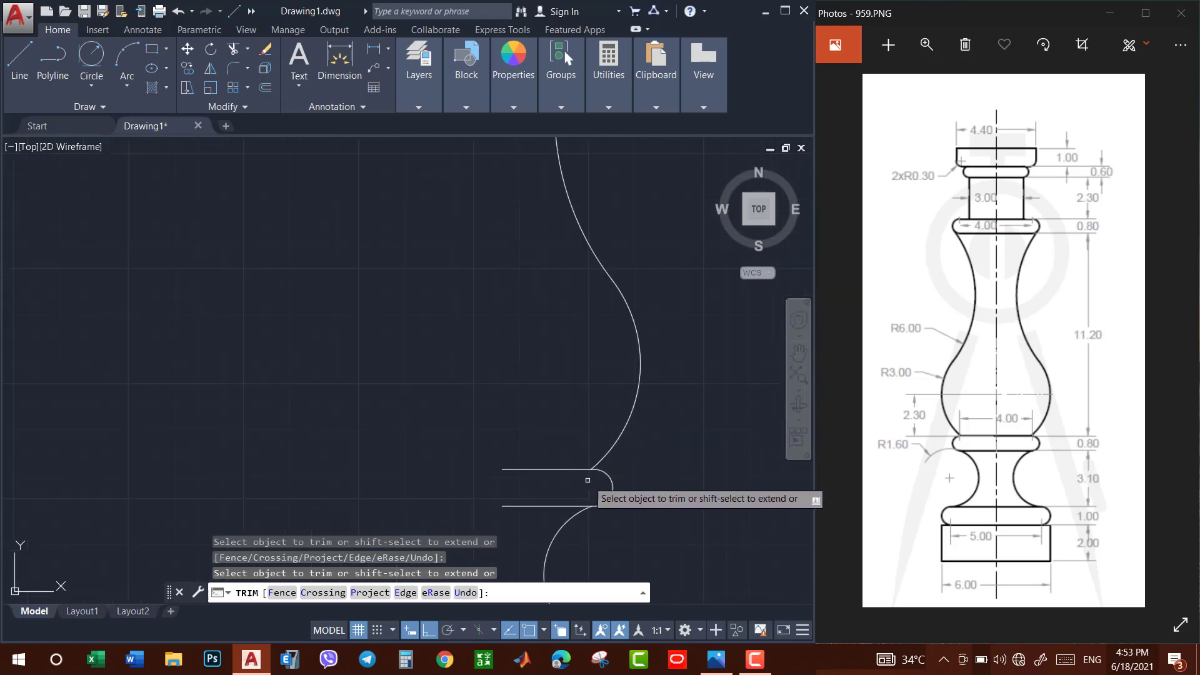
{"action": "scroll", "coordinate": [584, 478], "scroll_direction": "up", "scroll_amount": 2}
{"action": "scroll", "coordinate": [588, 480], "scroll_direction": "down", "scroll_amount": 2}
{"action": "key", "text": "Escape"}
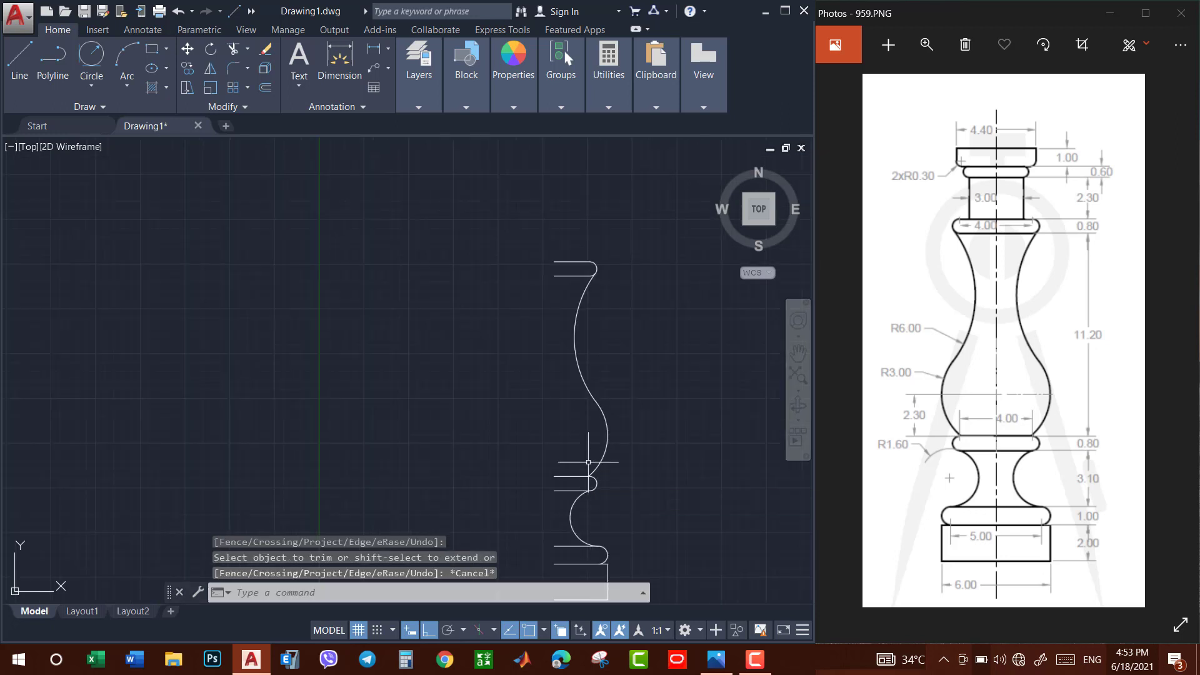
{"action": "left_click", "coordinate": [798, 353]}
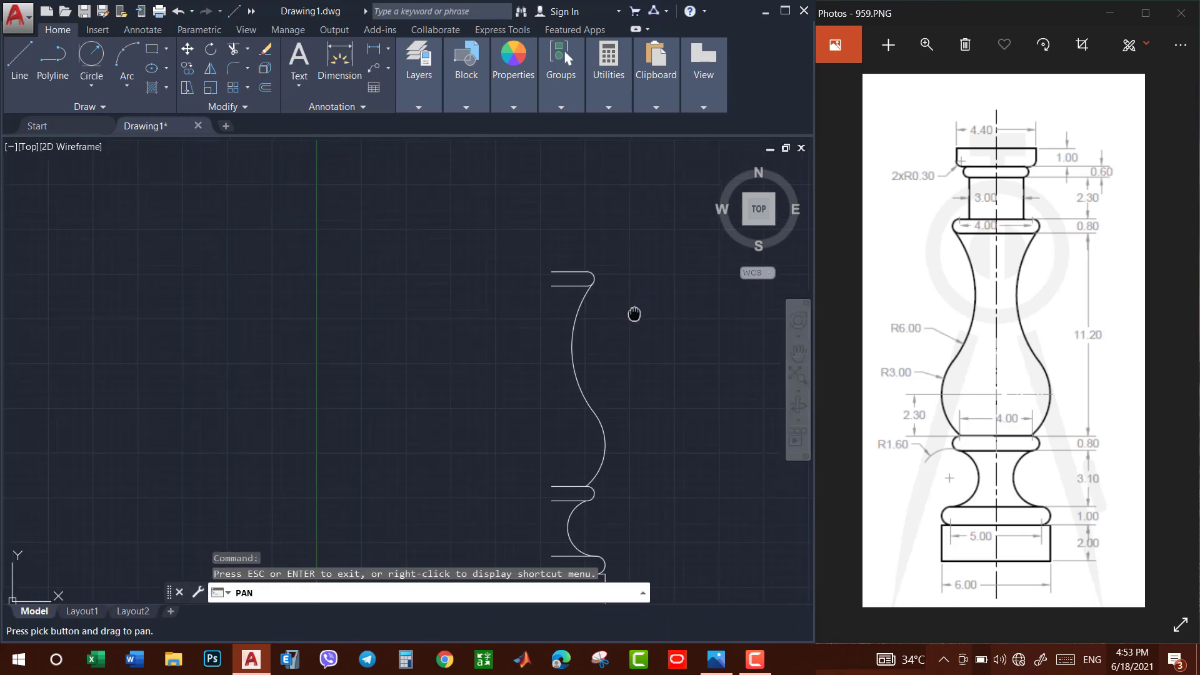
{"action": "left_click_drag", "start_coordinate": [581, 248], "coordinate": [541, 389]}
{"action": "key", "text": "Escape"}
Start a line 1.5 from the slot end and draw a 2.3 vertical segment upward.
{"action": "type", "text": "l"}
{"action": "key", "text": "Return"}
{"action": "scroll", "coordinate": [527, 399], "scroll_direction": "up", "scroll_amount": 2}
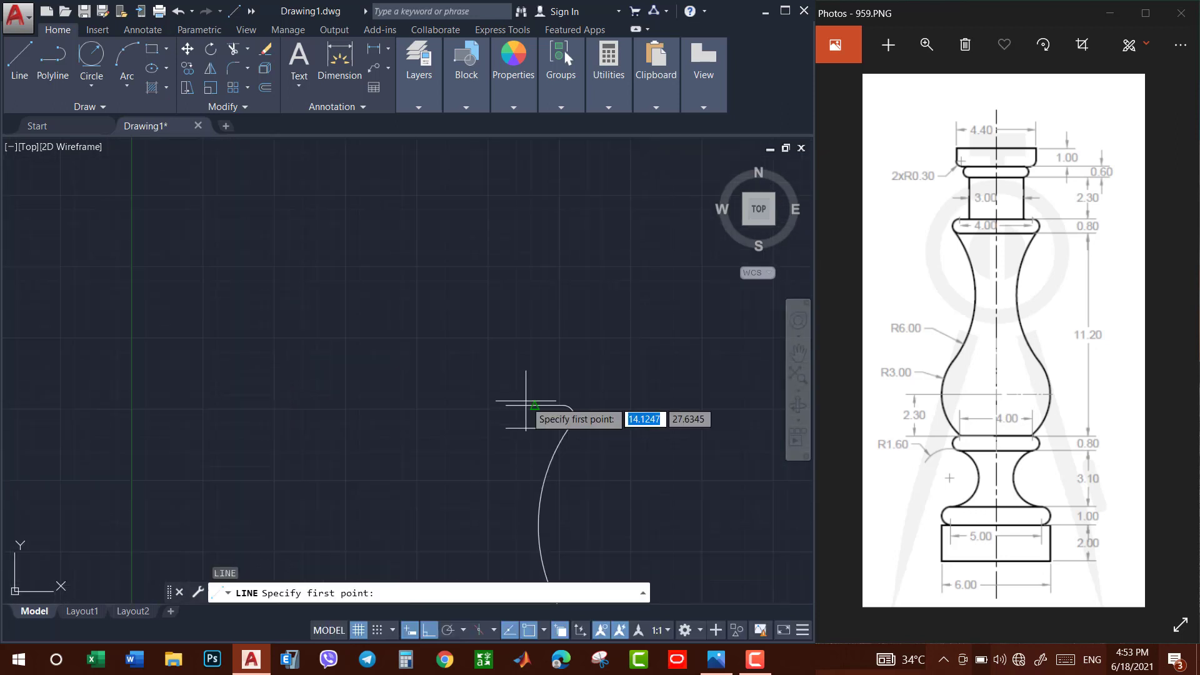
{"action": "left_click", "coordinate": [506, 405]}
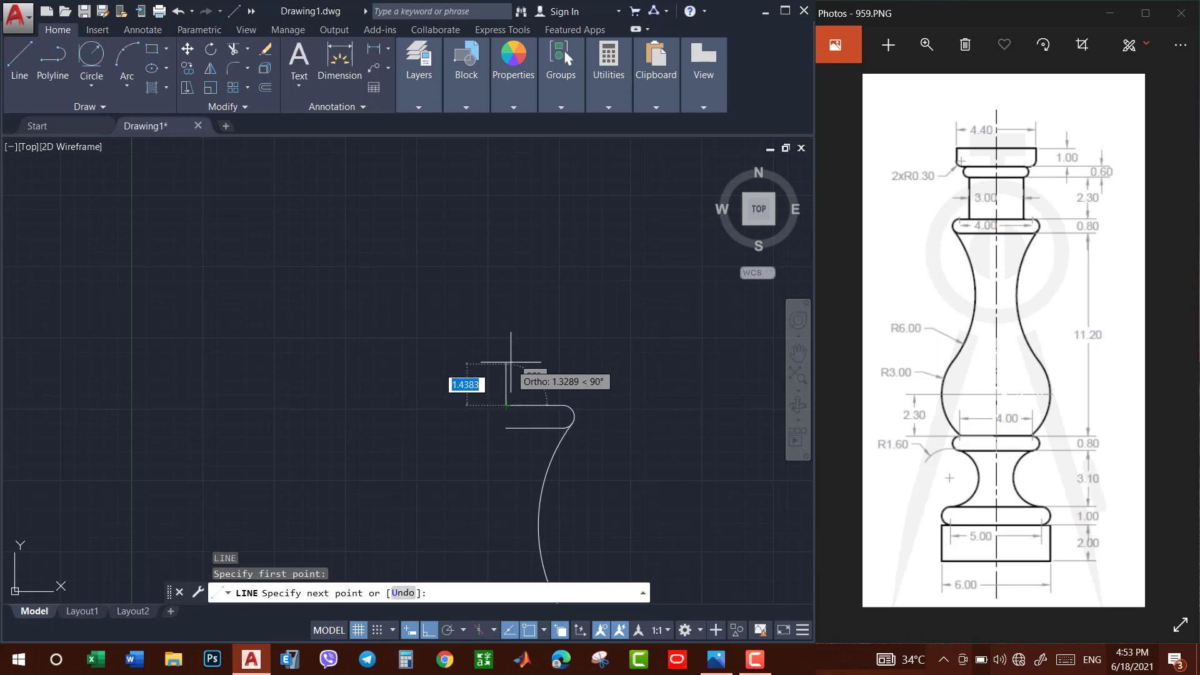
{"action": "key", "text": "Escape"}
{"action": "key", "text": "Return"}
{"action": "scroll", "coordinate": [517, 405], "scroll_direction": "up", "scroll_amount": 3}
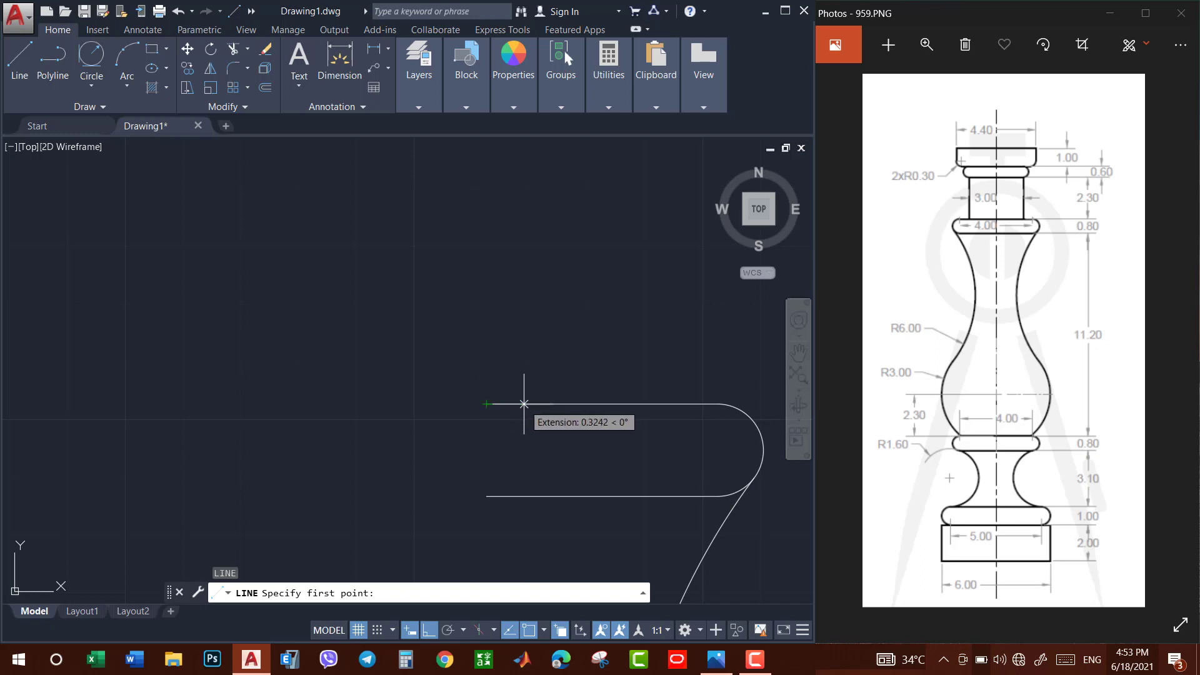
{"action": "type", "text": "1.5"}
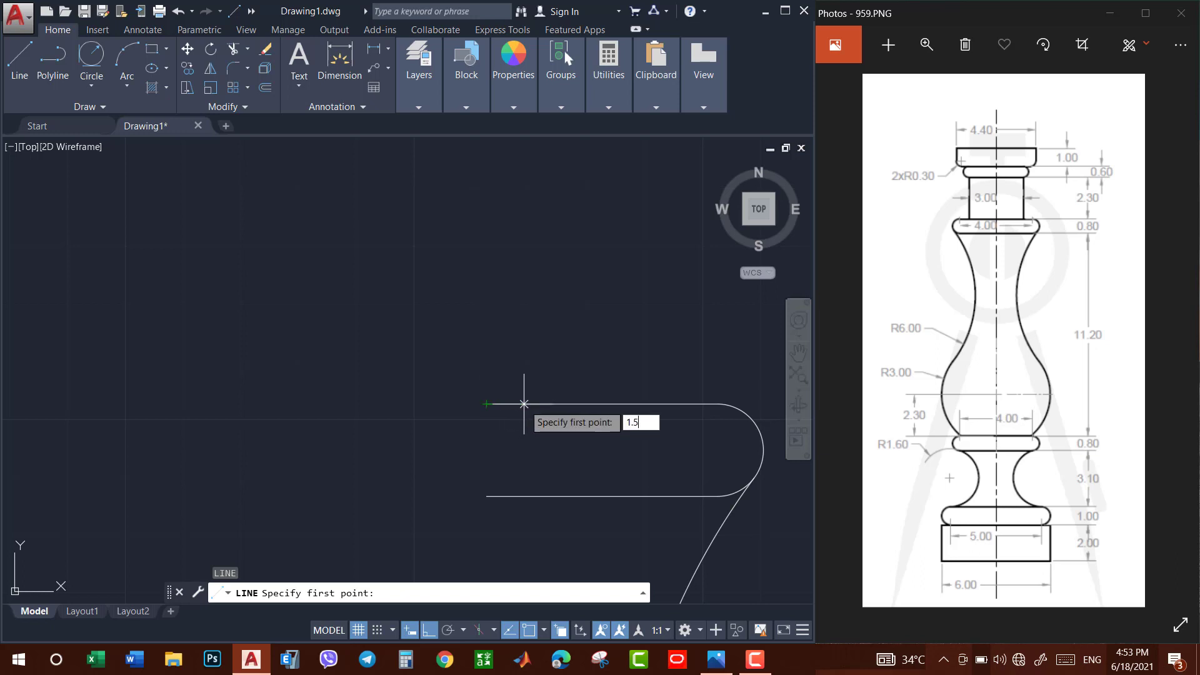
{"action": "key", "text": "Return"}
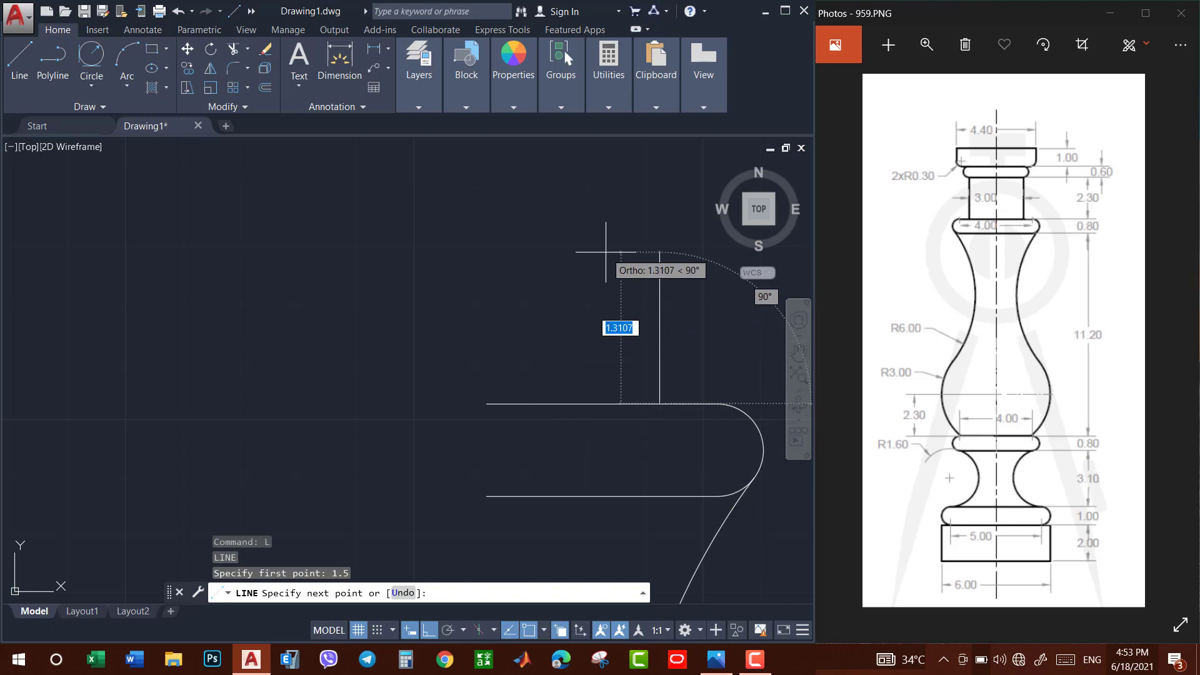
{"action": "type", "text": "2.3"}
{"action": "key", "text": "Return"}
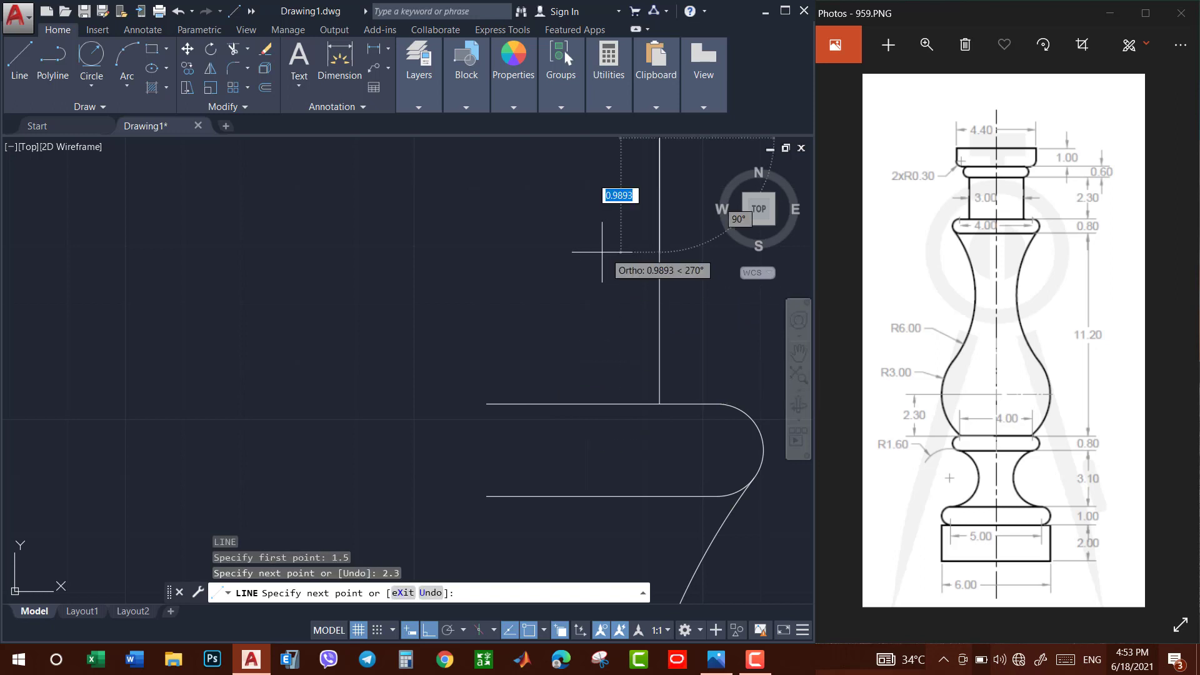
Continue the line 1.5 across, then 0.6 up, and end it.
{"action": "type", "text": "1.5"}
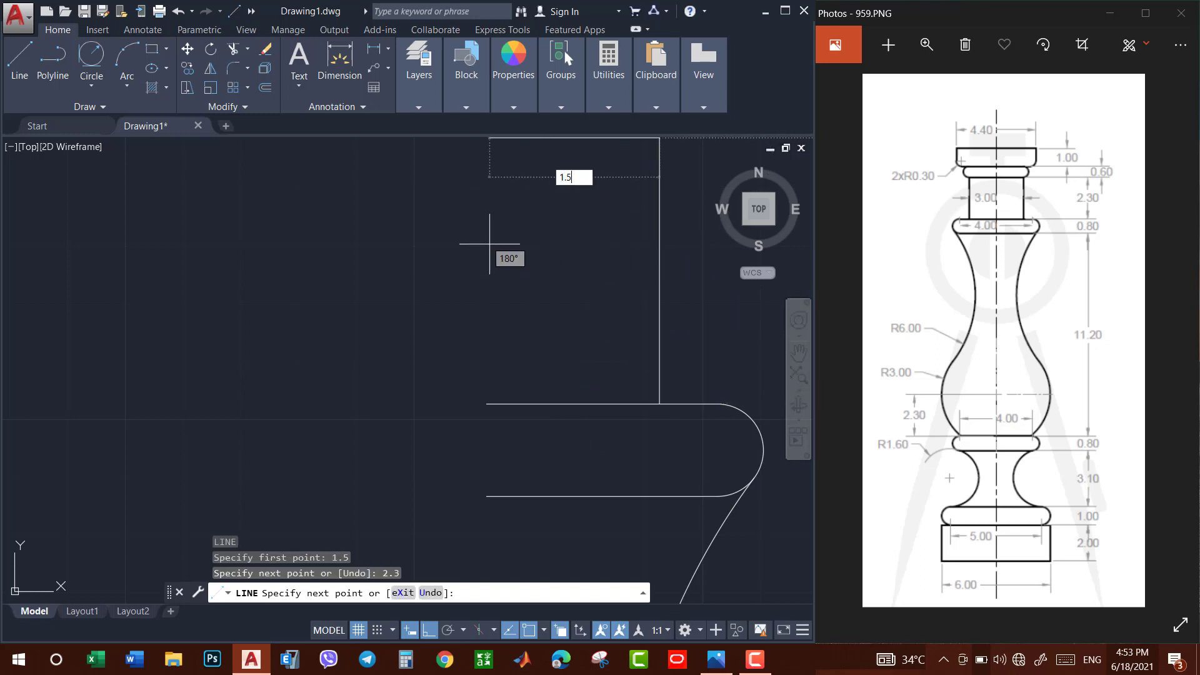
{"action": "key", "text": "Return"}
{"action": "left_click", "coordinate": [798, 353]}
{"action": "left_click_drag", "start_coordinate": [653, 264], "coordinate": [622, 463]}
{"action": "key", "text": "Escape"}
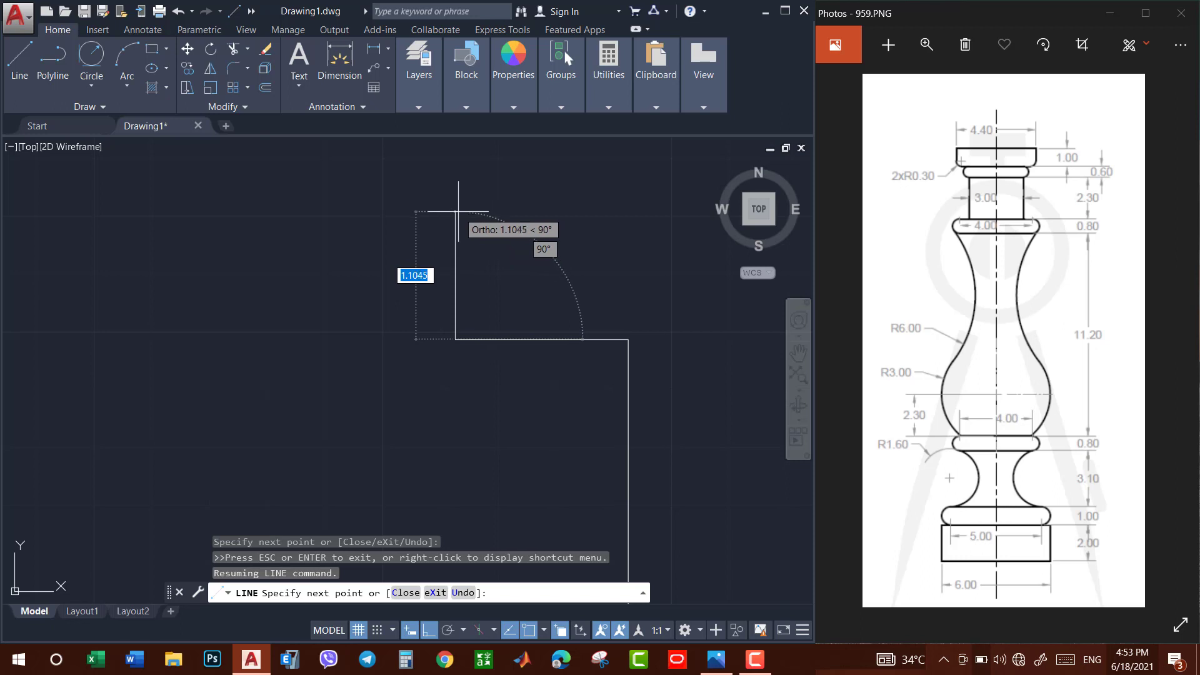
{"action": "type", "text": "0"}
{"action": "key", "text": "Return"}
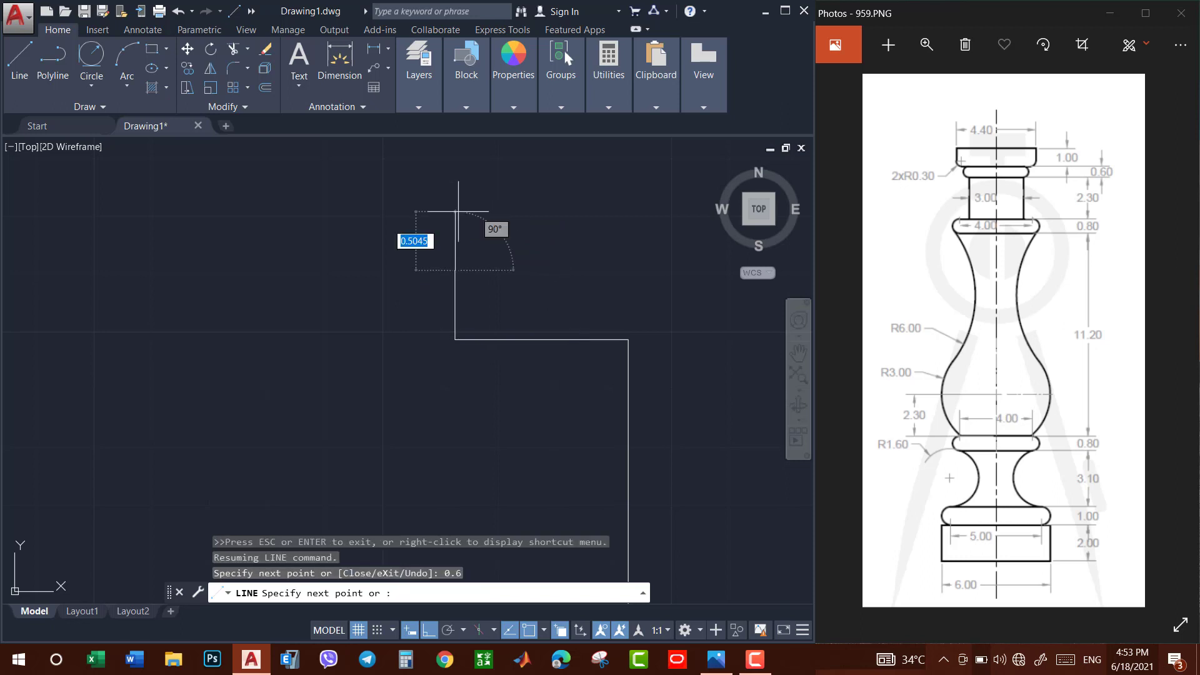
{"action": "key", "text": "Escape"}
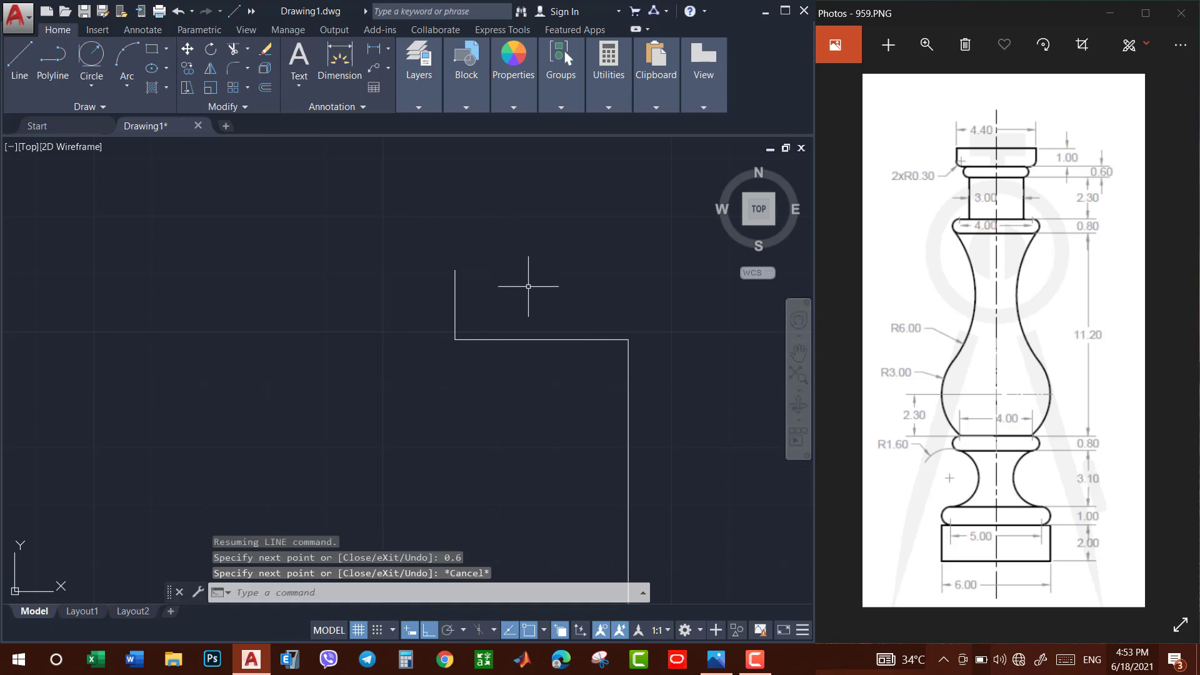
Pan the stepped outline into view and start a circle with C.
{"action": "left_click", "coordinate": [799, 353]}
{"action": "left_click_drag", "start_coordinate": [714, 331], "coordinate": [583, 363]}
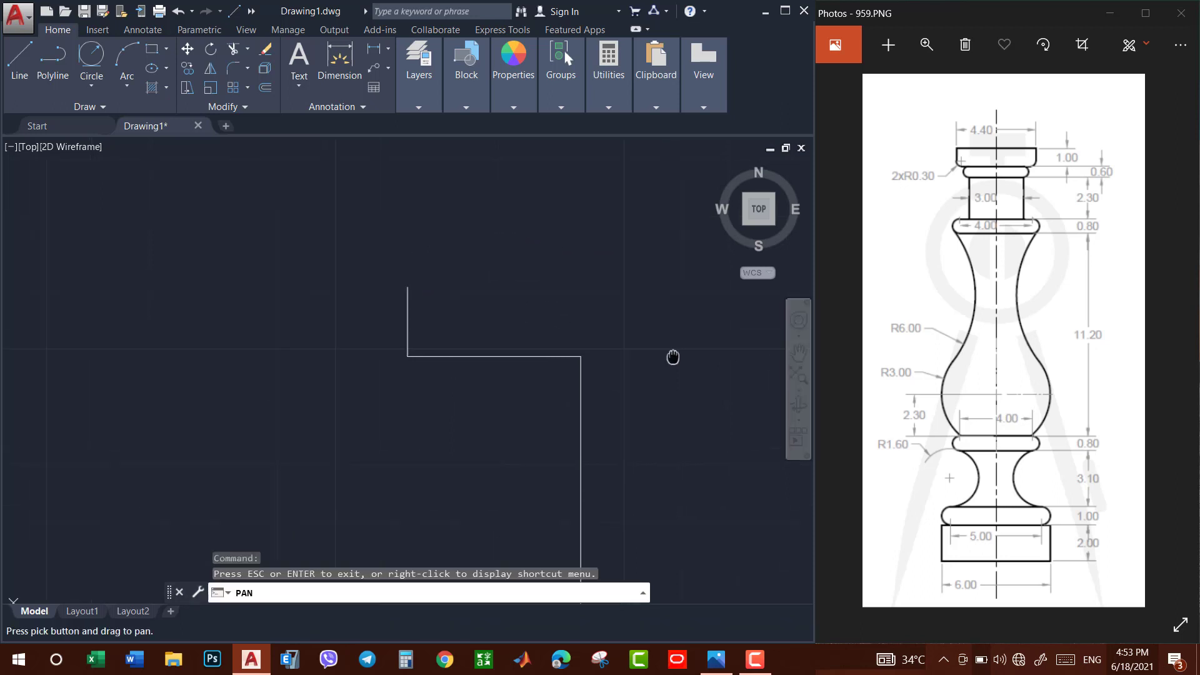
{"action": "key", "text": "Escape"}
{"action": "type", "text": "c"}
{"action": "key", "text": "Return"}
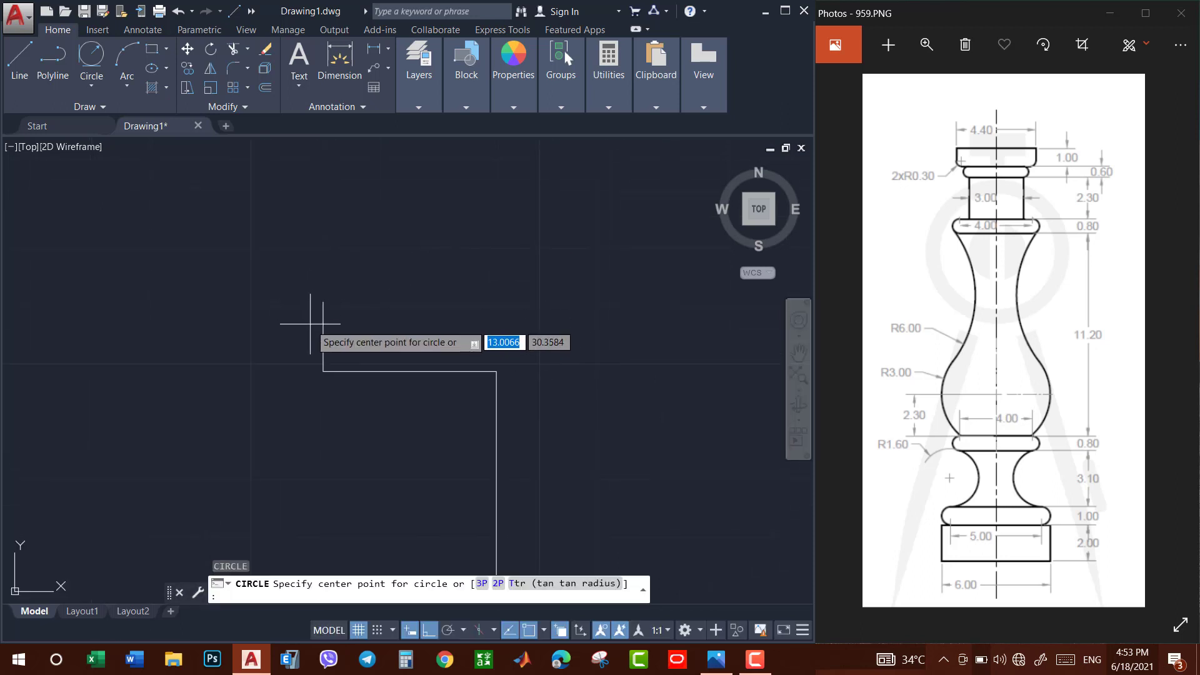
Draw a small circle and move it so its bottom sits on the line corner.
{"action": "left_click", "coordinate": [323, 337]}
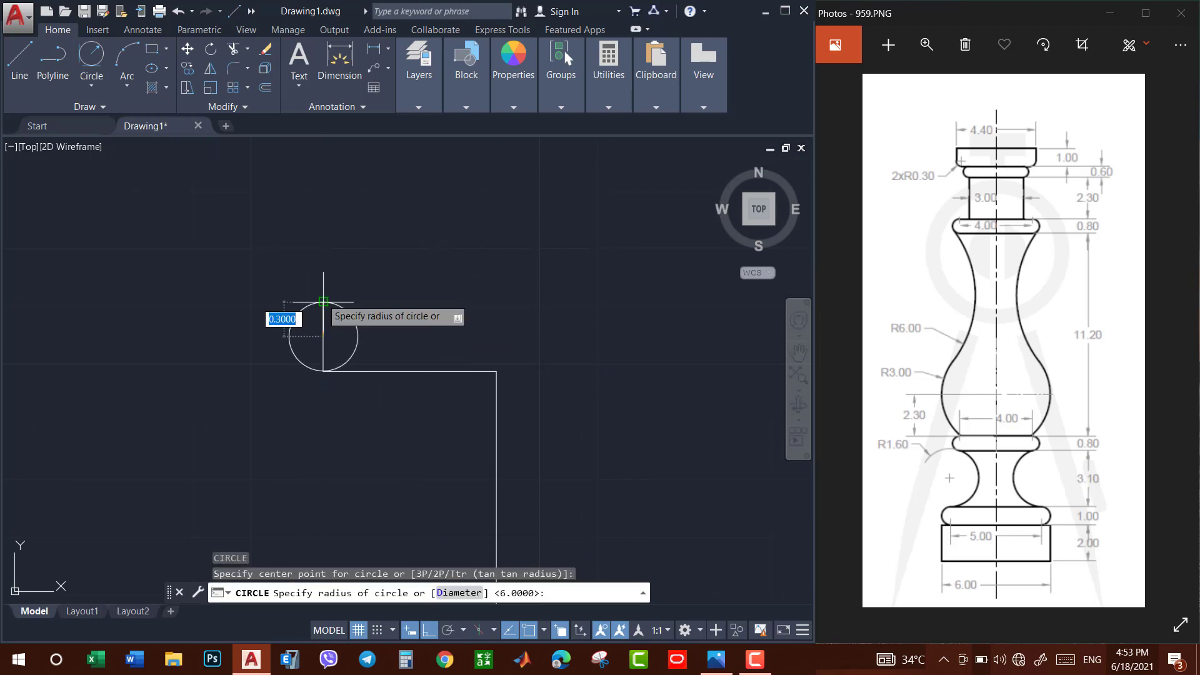
{"action": "left_click", "coordinate": [323, 298]}
{"action": "key", "text": "Escape"}
{"action": "left_click", "coordinate": [356, 288]}
{"action": "left_click", "coordinate": [332, 313]}
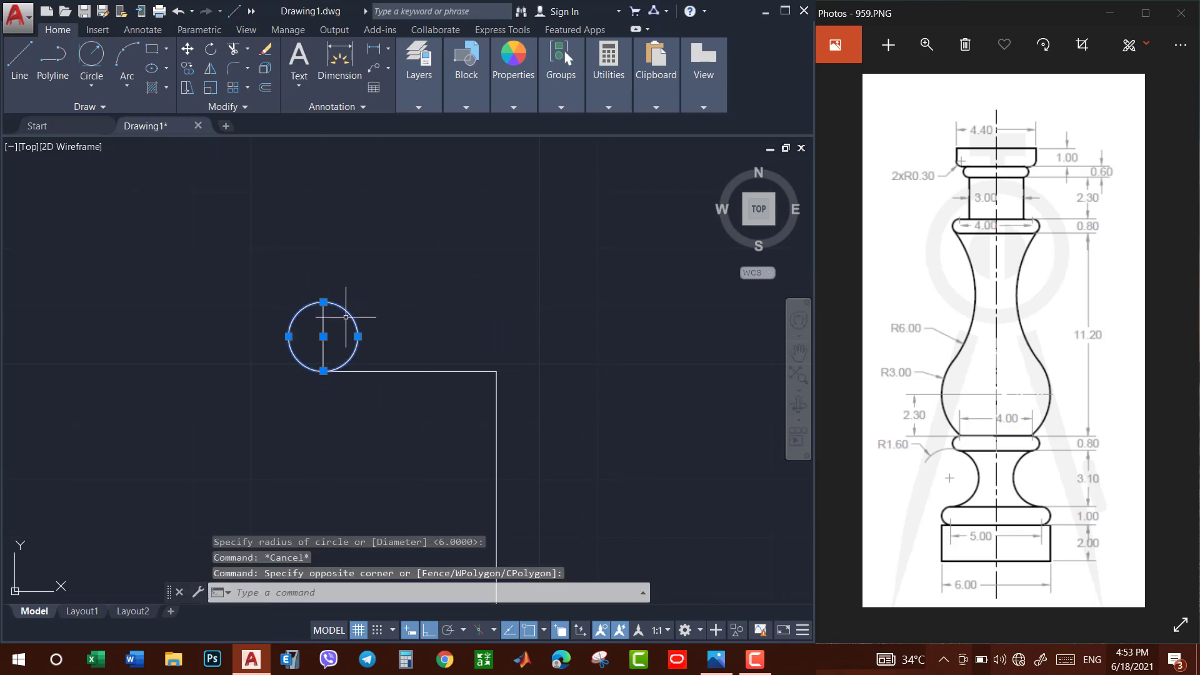
{"action": "type", "text": "m"}
{"action": "key", "text": "Return"}
{"action": "left_click", "coordinate": [323, 371]}
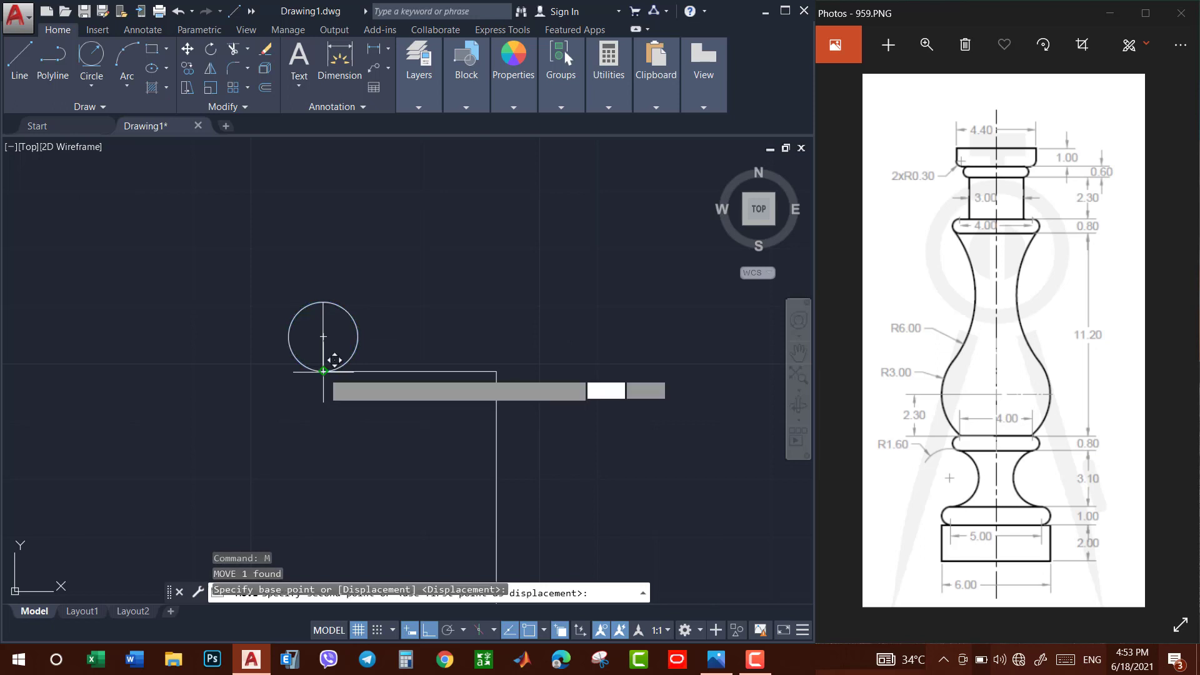
{"action": "left_click", "coordinate": [496, 372]}
Erase the leftover short line near the circle.
{"action": "left_click", "coordinate": [322, 289]}
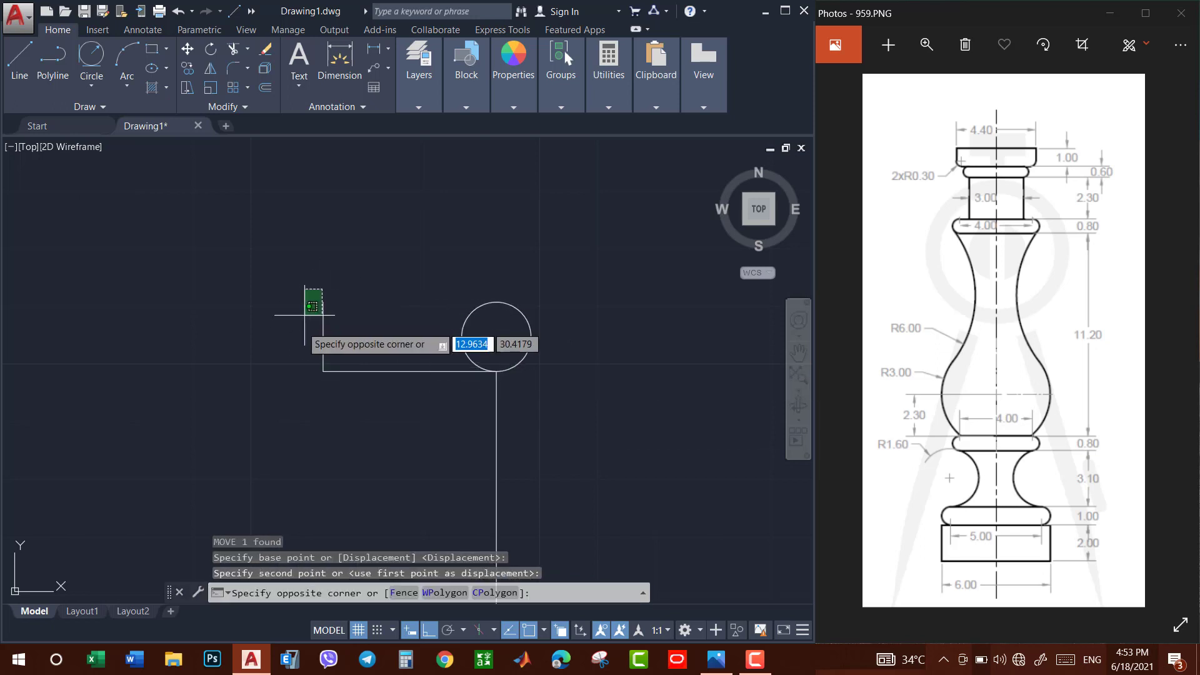
{"action": "left_click", "coordinate": [304, 315]}
{"action": "left_click", "coordinate": [371, 275]}
{"action": "left_click", "coordinate": [287, 340]}
{"action": "key", "text": "Delete"}
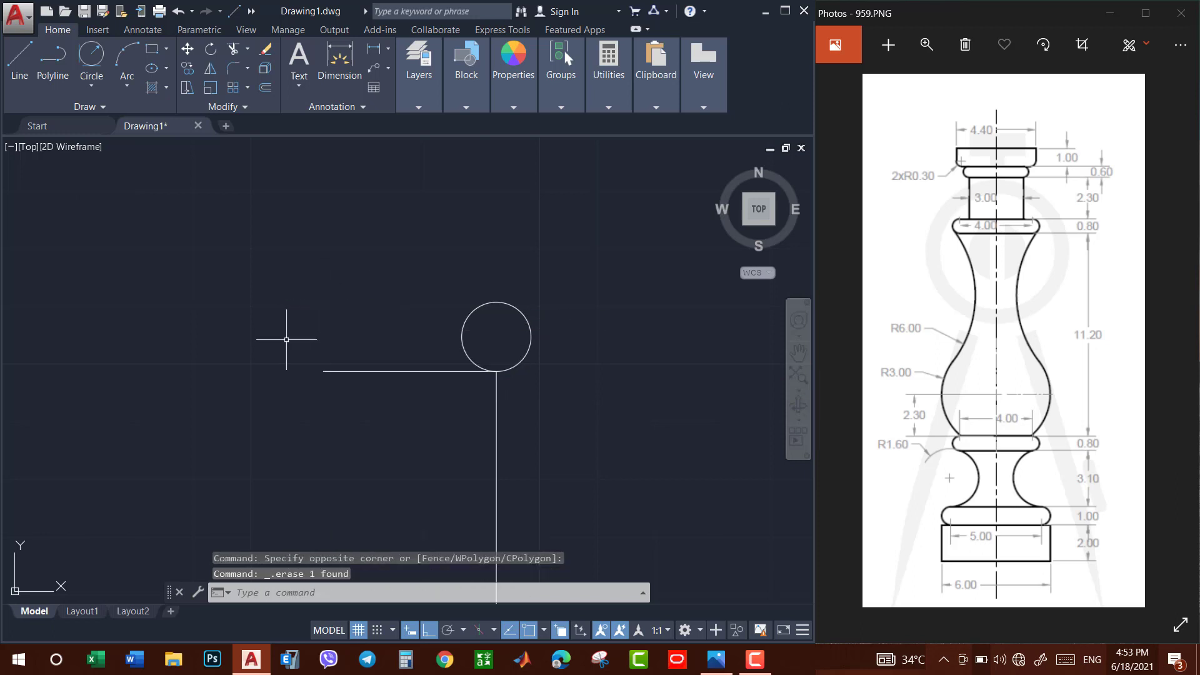
{"action": "scroll", "coordinate": [387, 295], "scroll_direction": "down", "scroll_amount": 2}
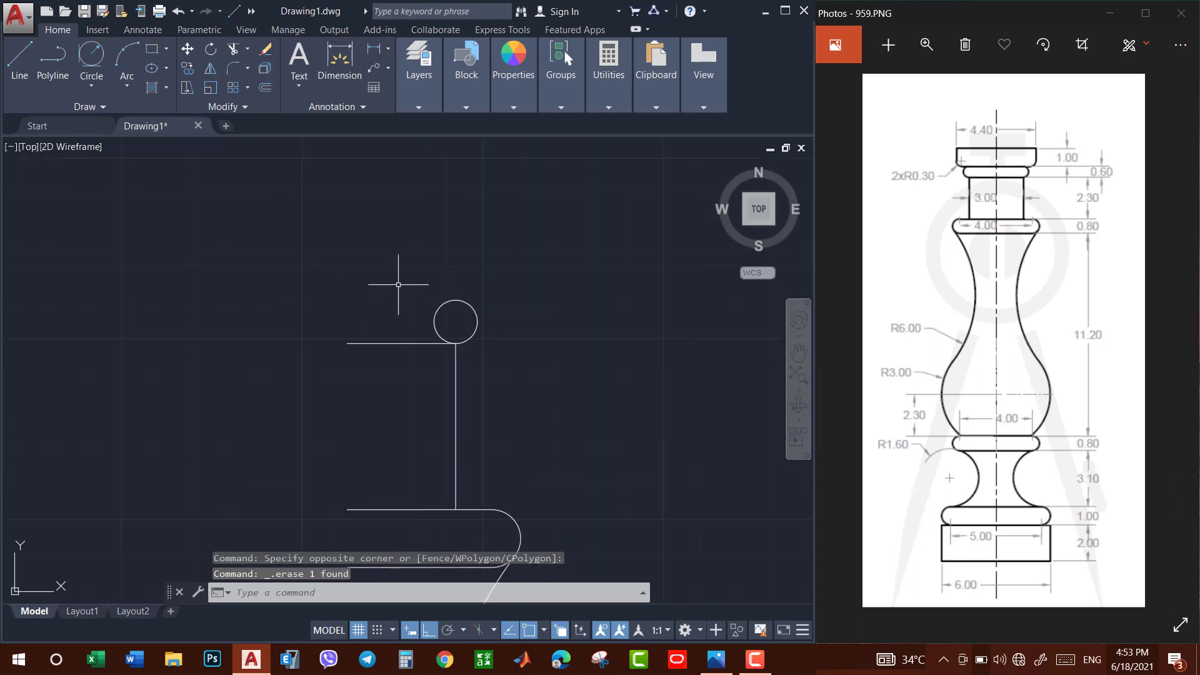
Draw a horizontal line left from the circle's top and trim away the circle's left half.
{"action": "type", "text": "l"}
{"action": "key", "text": "Return"}
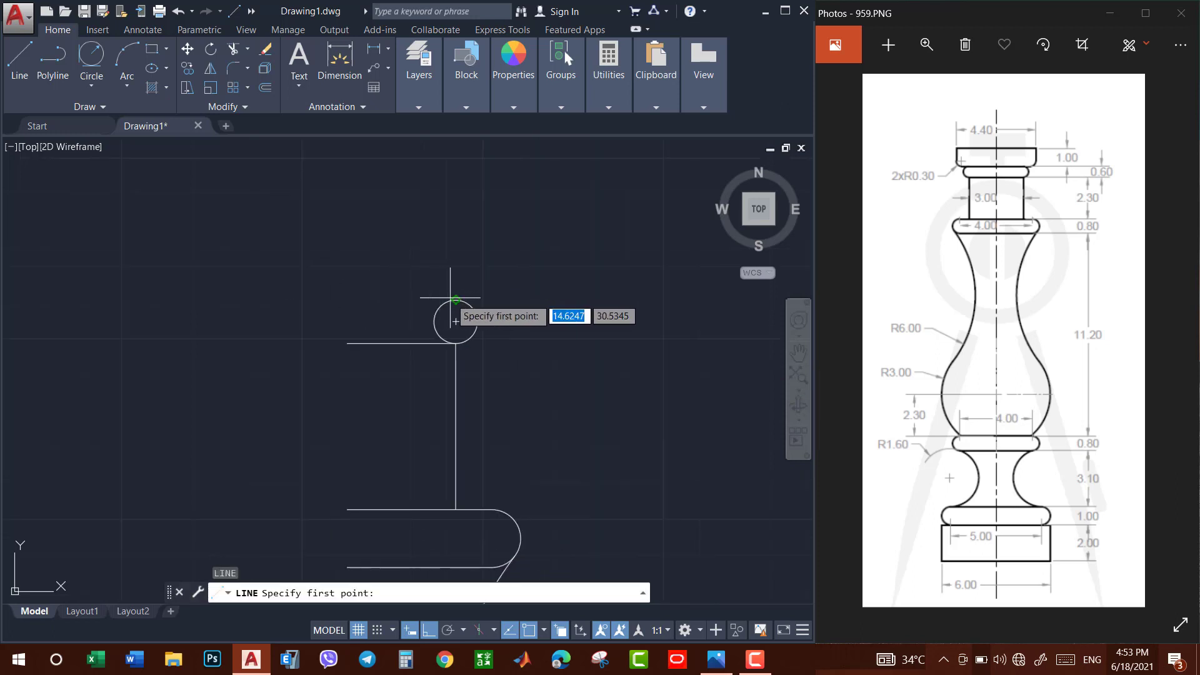
{"action": "left_click", "coordinate": [456, 300]}
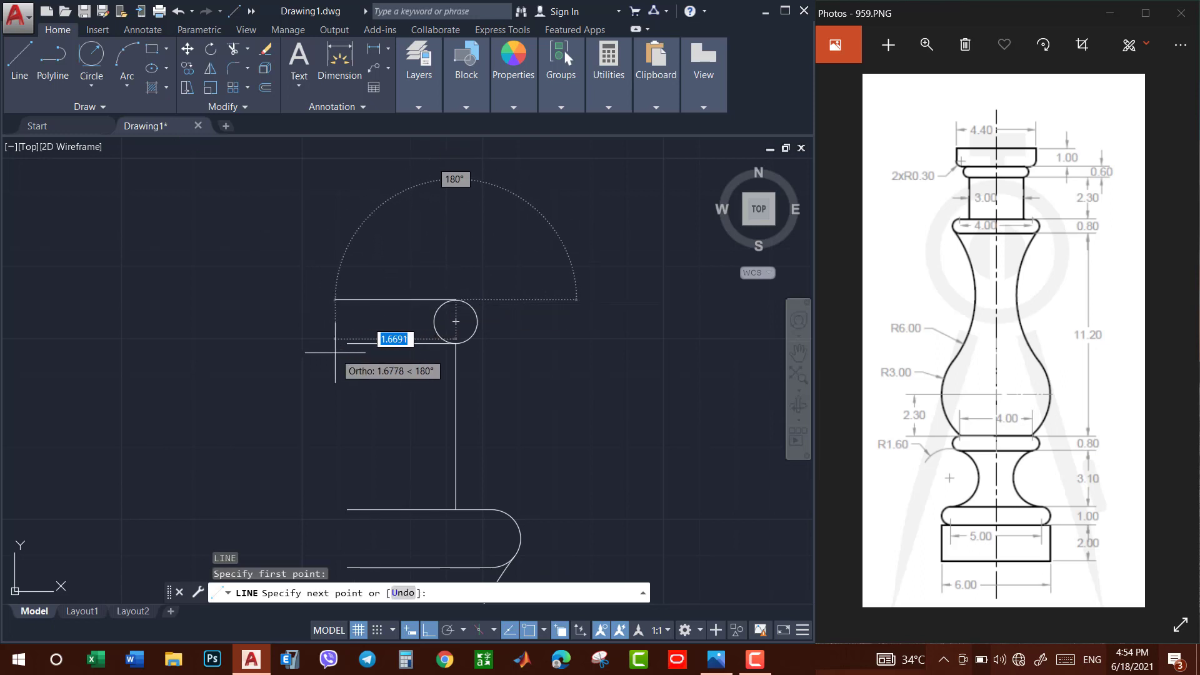
{"action": "left_click", "coordinate": [348, 300]}
{"action": "key", "text": "Escape"}
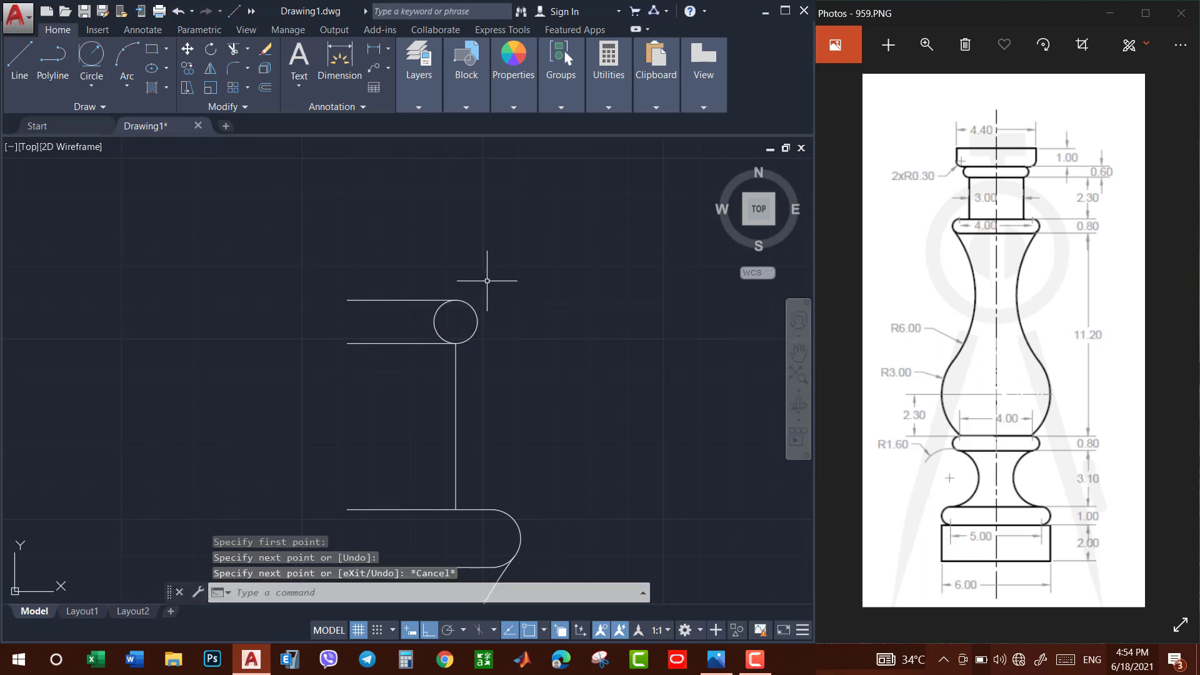
{"action": "type", "text": "tr"}
{"action": "key", "text": "Return"}
{"action": "left_click", "coordinate": [434, 318]}
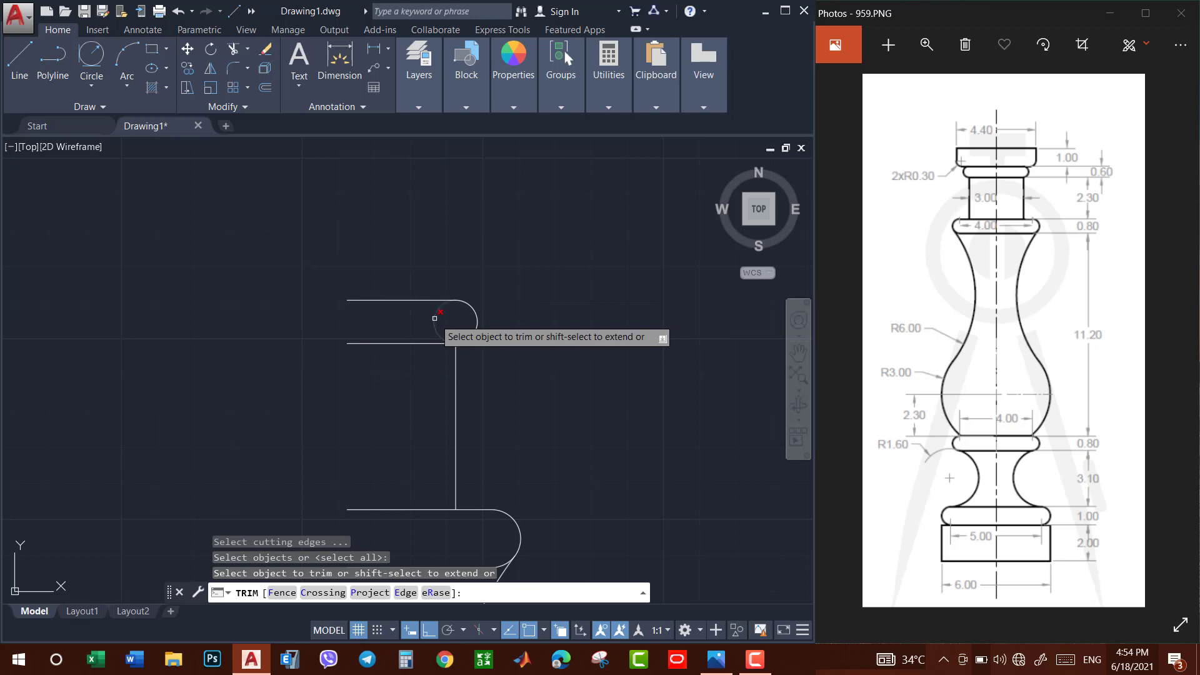
{"action": "key", "text": "Escape"}
Pan the drawing right and down and start a new line.
{"action": "left_click", "coordinate": [797, 353]}
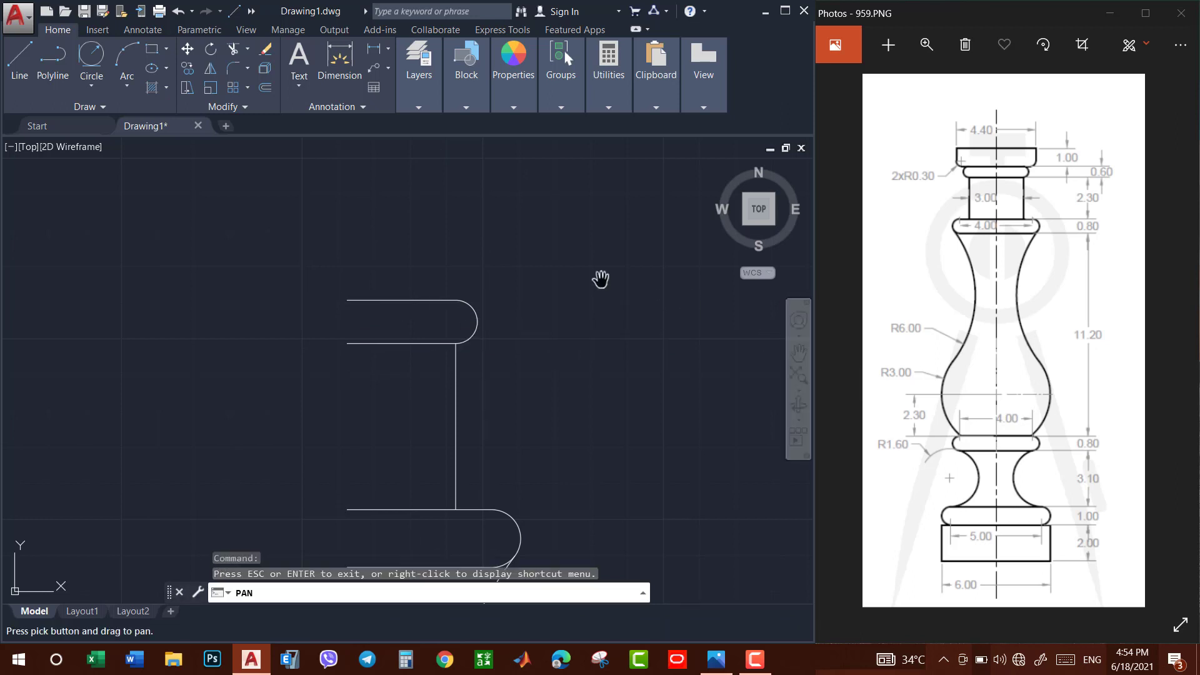
{"action": "left_click_drag", "start_coordinate": [600, 279], "coordinate": [641, 362]}
{"action": "type", "text": "l"}
{"action": "key", "text": "Return"}
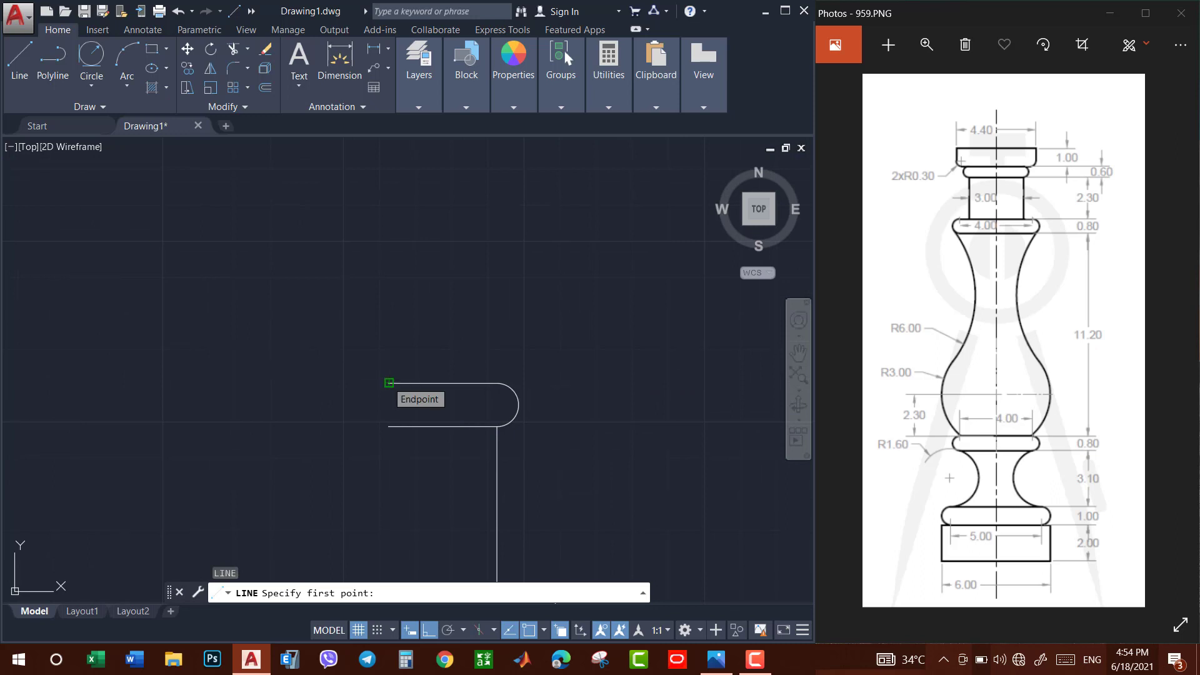
Draw the cap step from the top-left endpoint: 2.2 right, 1 up, 2.2 left.
{"action": "left_click", "coordinate": [389, 382]}
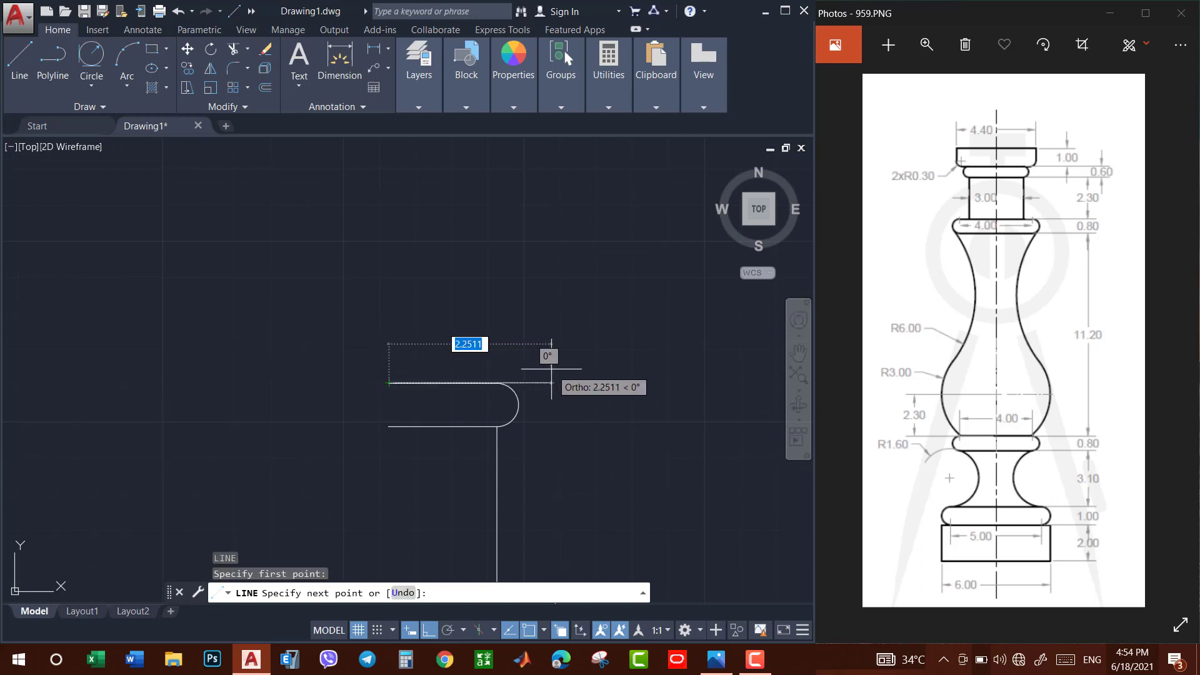
{"action": "type", "text": "2.2"}
{"action": "key", "text": "Return"}
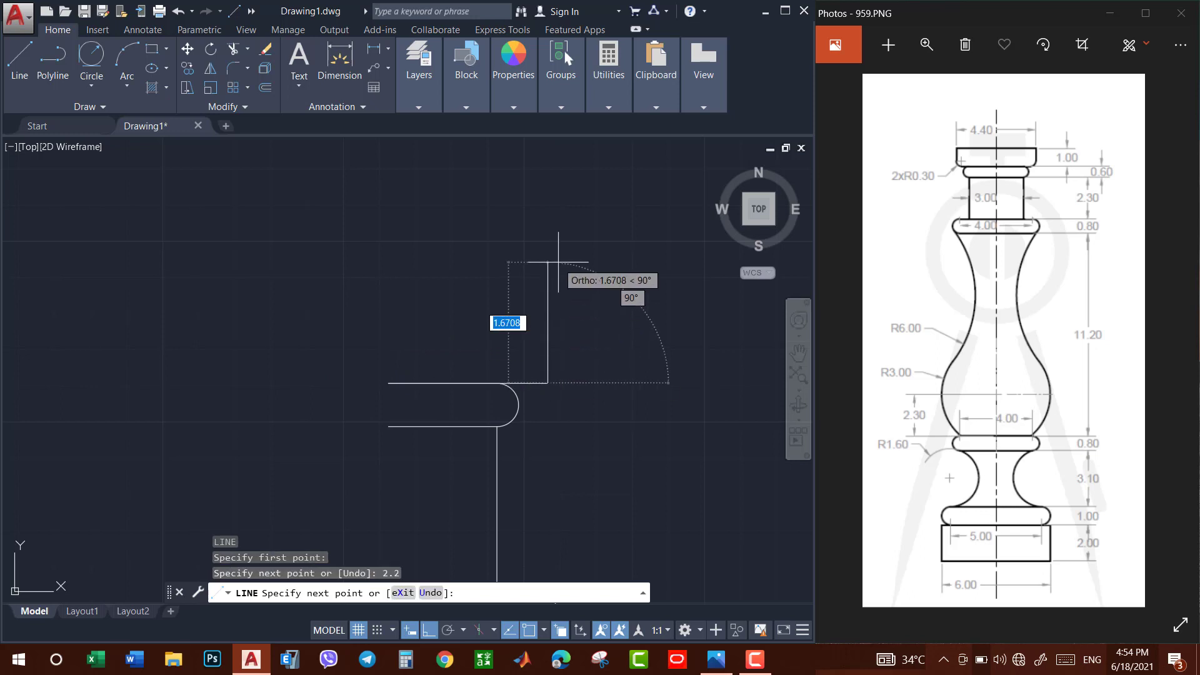
{"action": "type", "text": "1"}
{"action": "key", "text": "Return"}
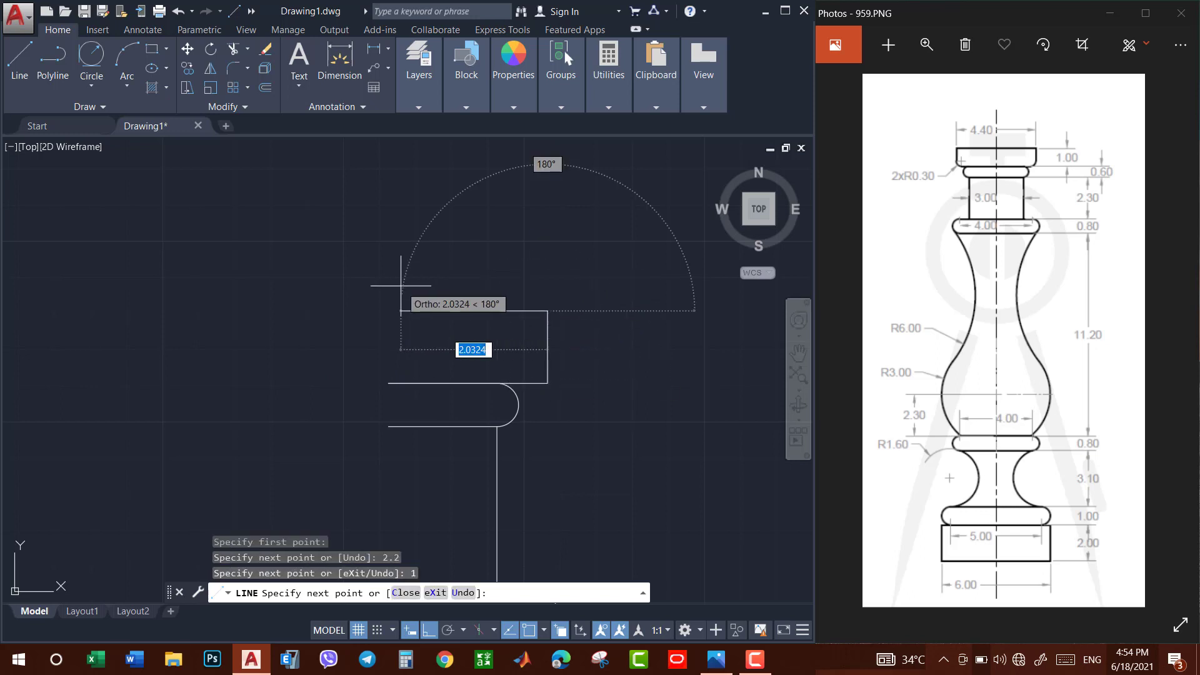
{"action": "type", "text": "2.2"}
{"action": "key", "text": "Return"}
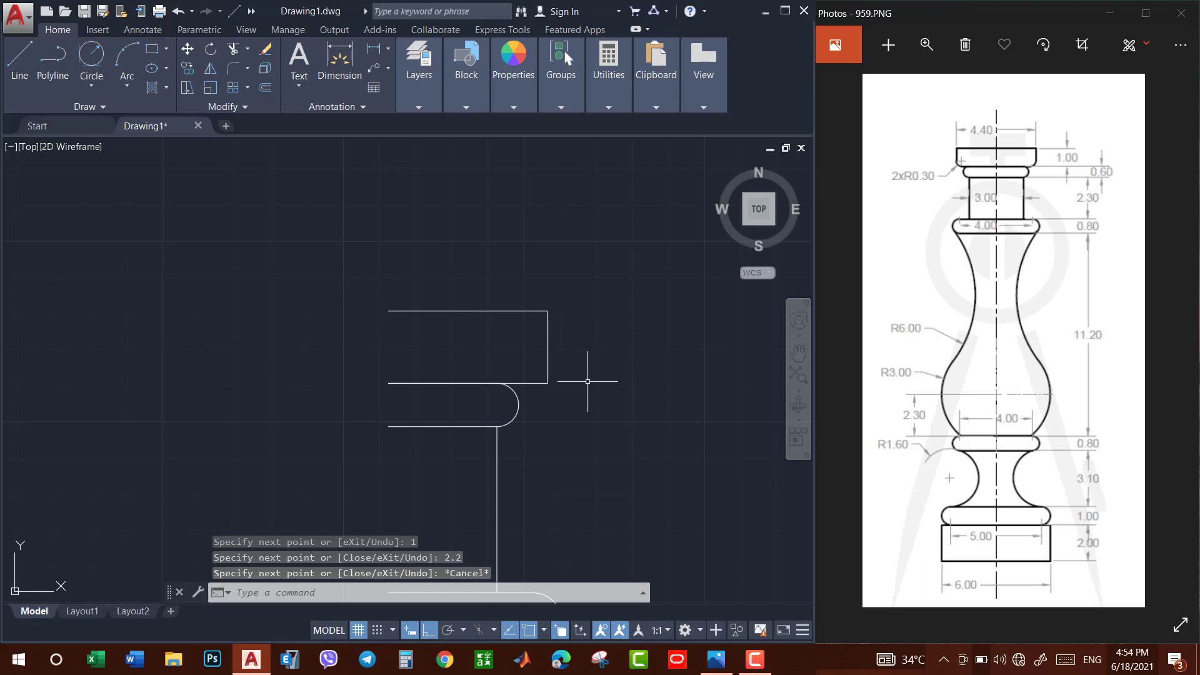
Fillet the step's lower right corner with radius 0.3 and zoom out to the whole profile.
{"action": "key", "text": "Return"}
{"action": "key", "text": "Return"}
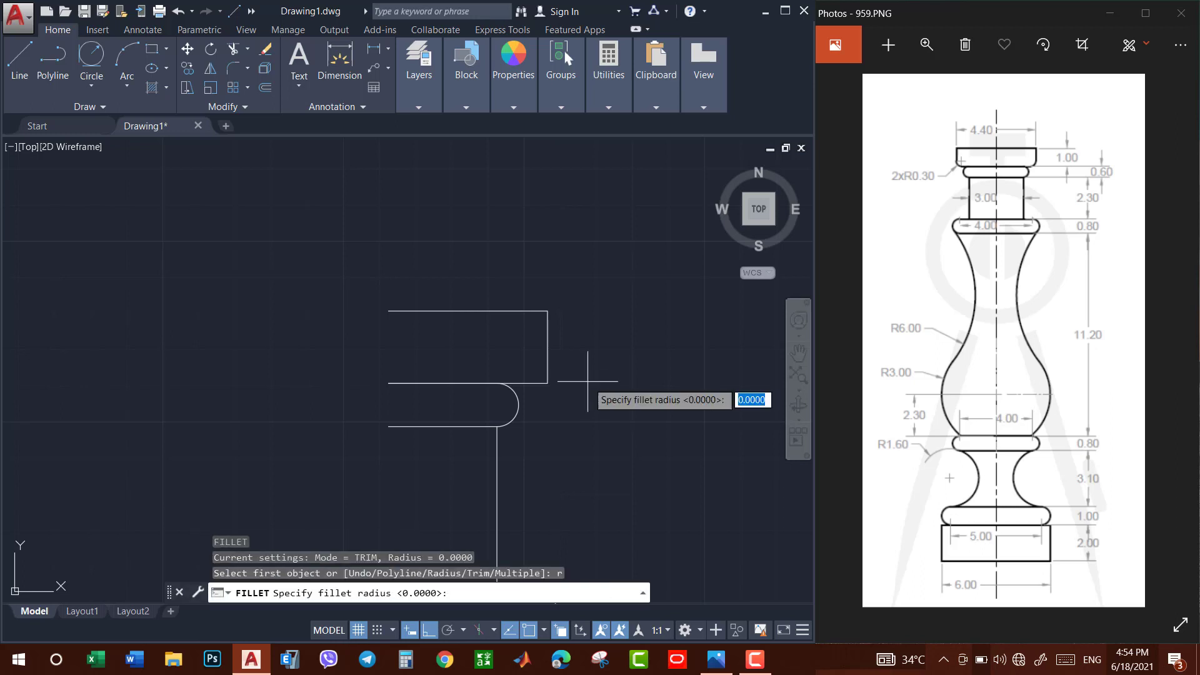
{"action": "type", "text": "0.3"}
{"action": "key", "text": "Return"}
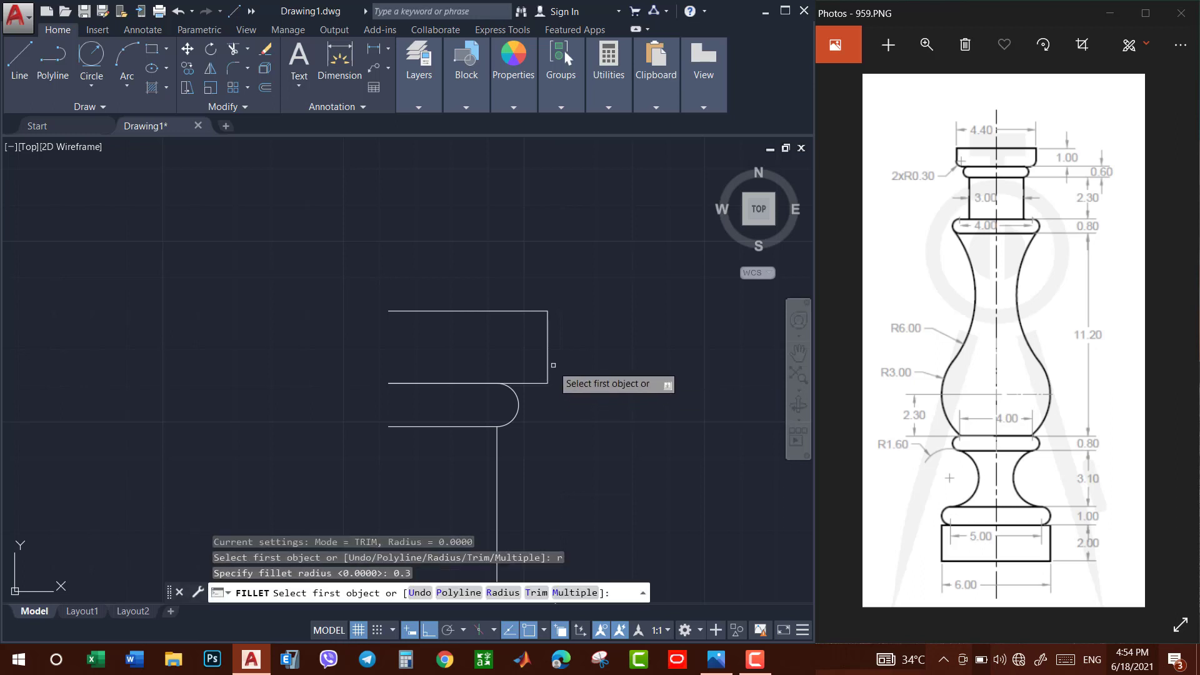
{"action": "left_click", "coordinate": [548, 365]}
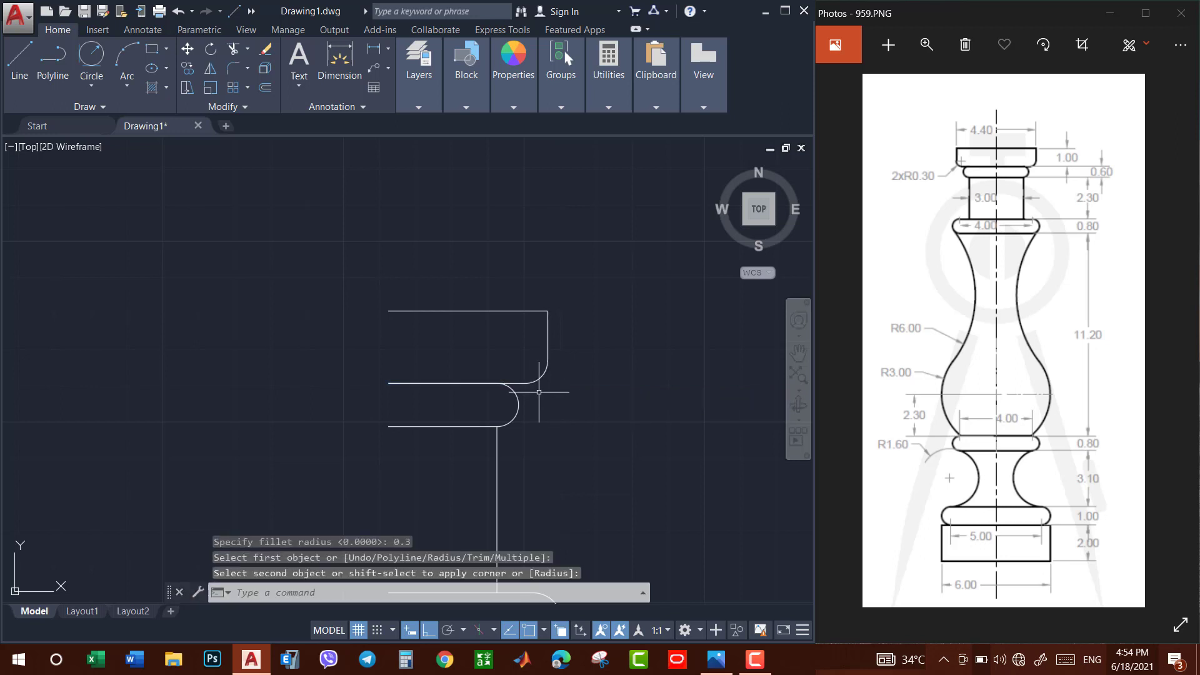
{"action": "scroll", "coordinate": [538, 392], "scroll_direction": "down", "scroll_amount": 5}
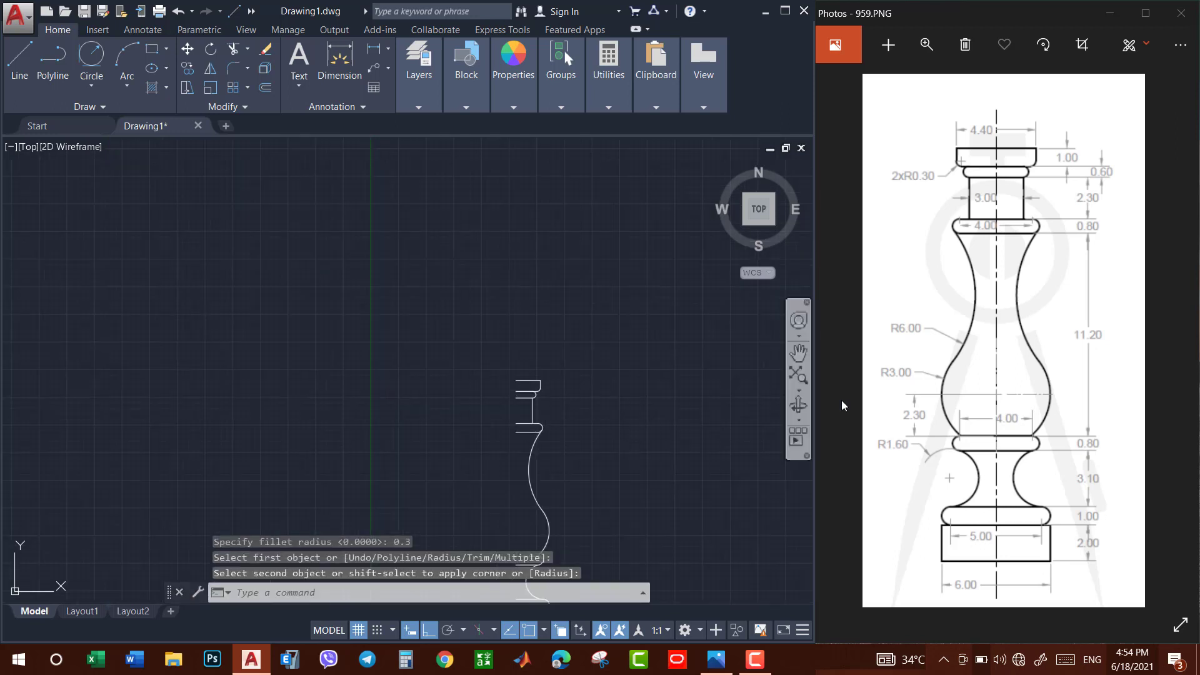
{"action": "left_click", "coordinate": [799, 353]}
{"action": "left_click_drag", "start_coordinate": [620, 343], "coordinate": [588, 206]}
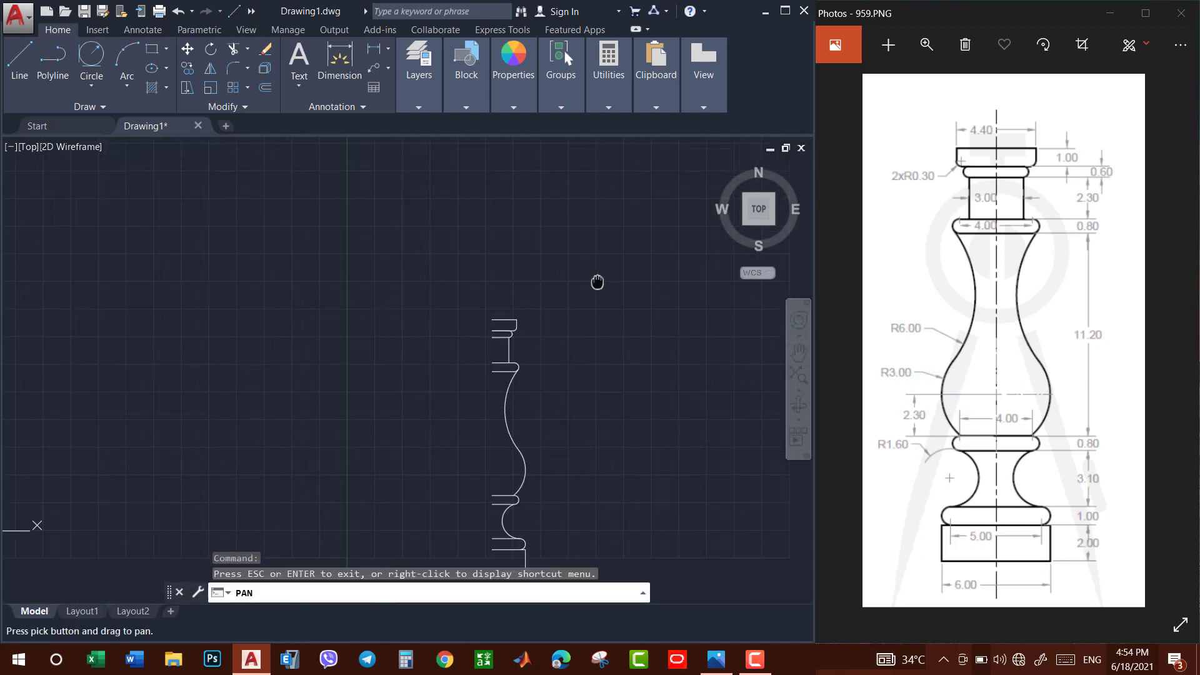
Join the whole half-profile's pieces into polylines.
{"action": "key", "text": "Escape"}
{"action": "left_click", "coordinate": [576, 210]}
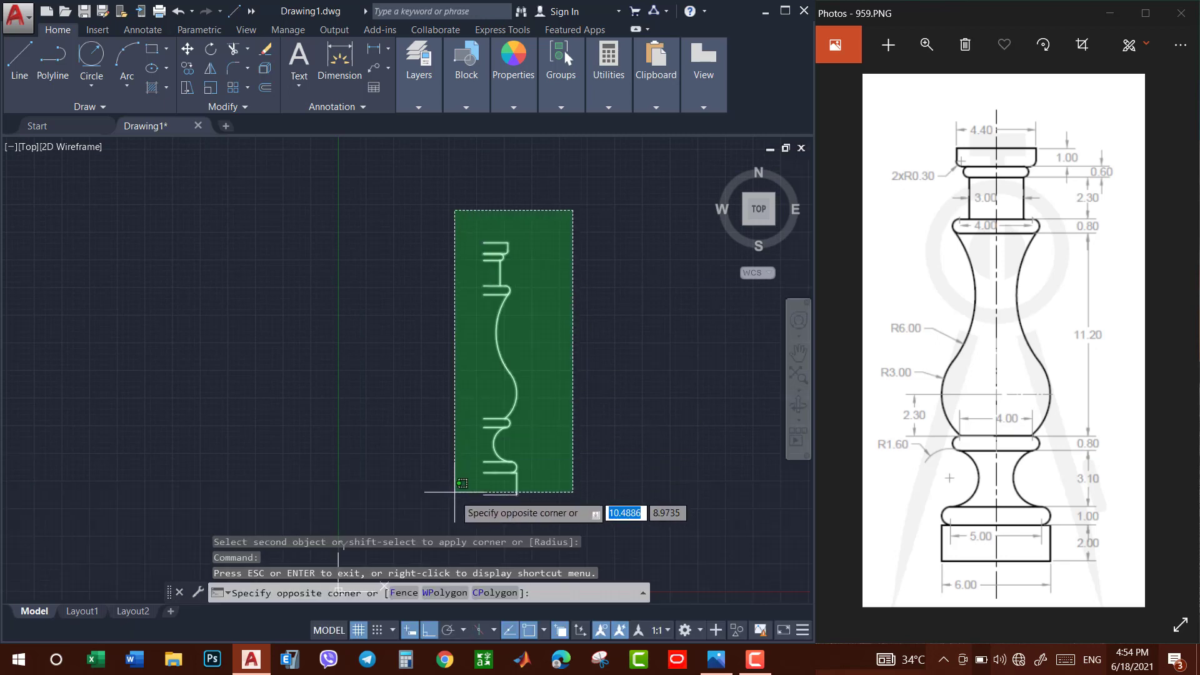
{"action": "left_click", "coordinate": [450, 510]}
{"action": "key", "text": "Return"}
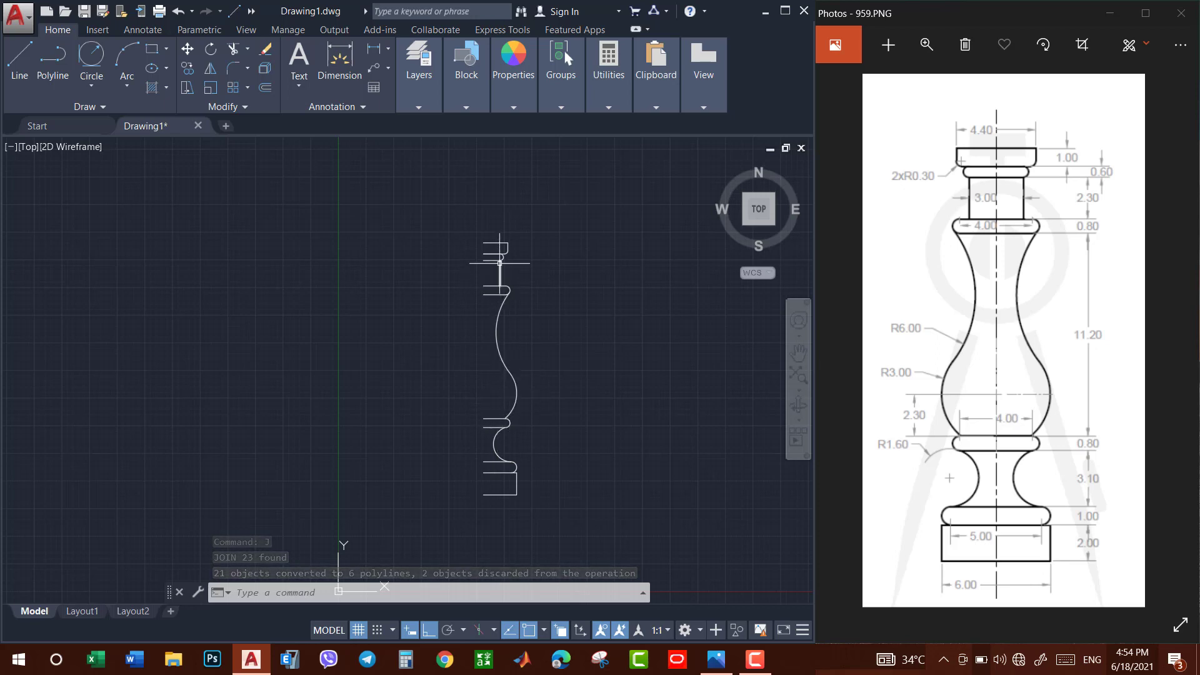
Mirror the half-profile about a vertical axis through its bottom endpoint, keeping the original.
{"action": "left_click", "coordinate": [524, 222]}
{"action": "left_click", "coordinate": [447, 545]}
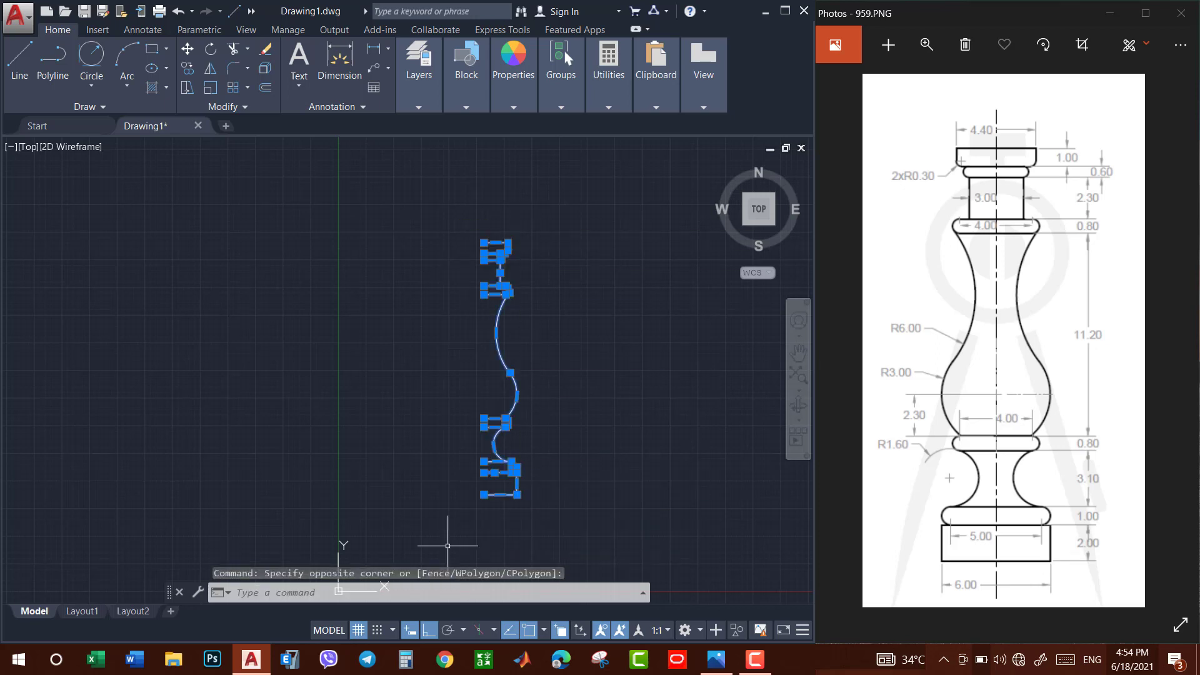
{"action": "type", "text": "mi"}
{"action": "key", "text": "Return"}
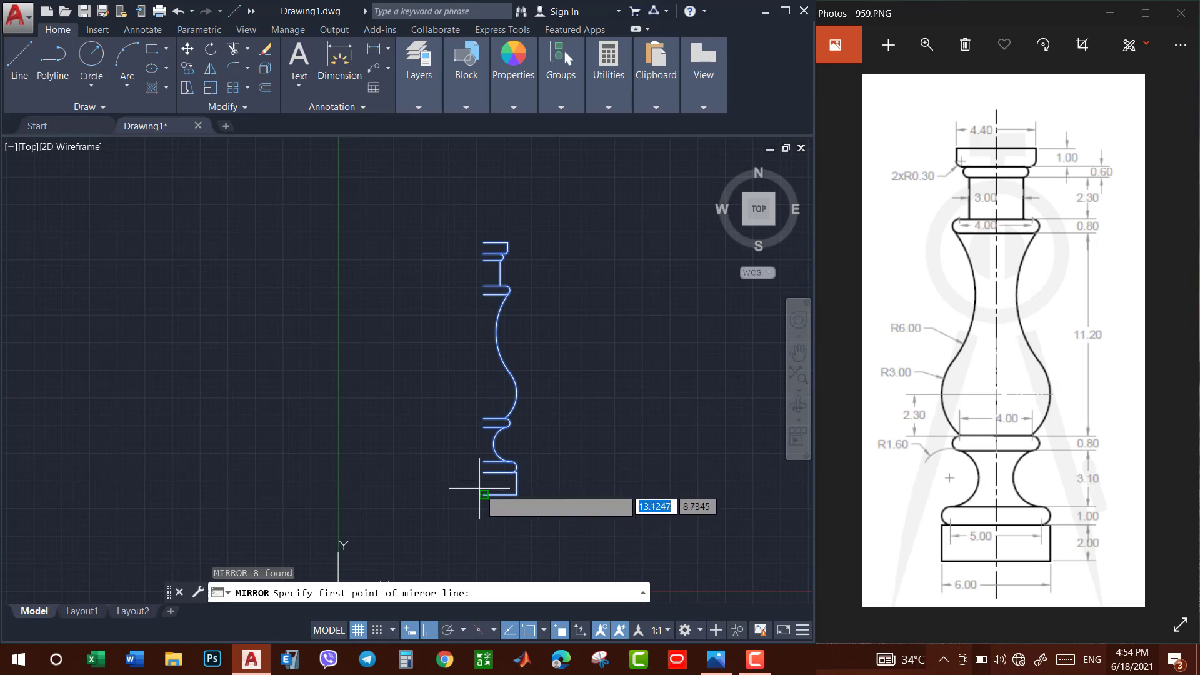
{"action": "left_click", "coordinate": [484, 495]}
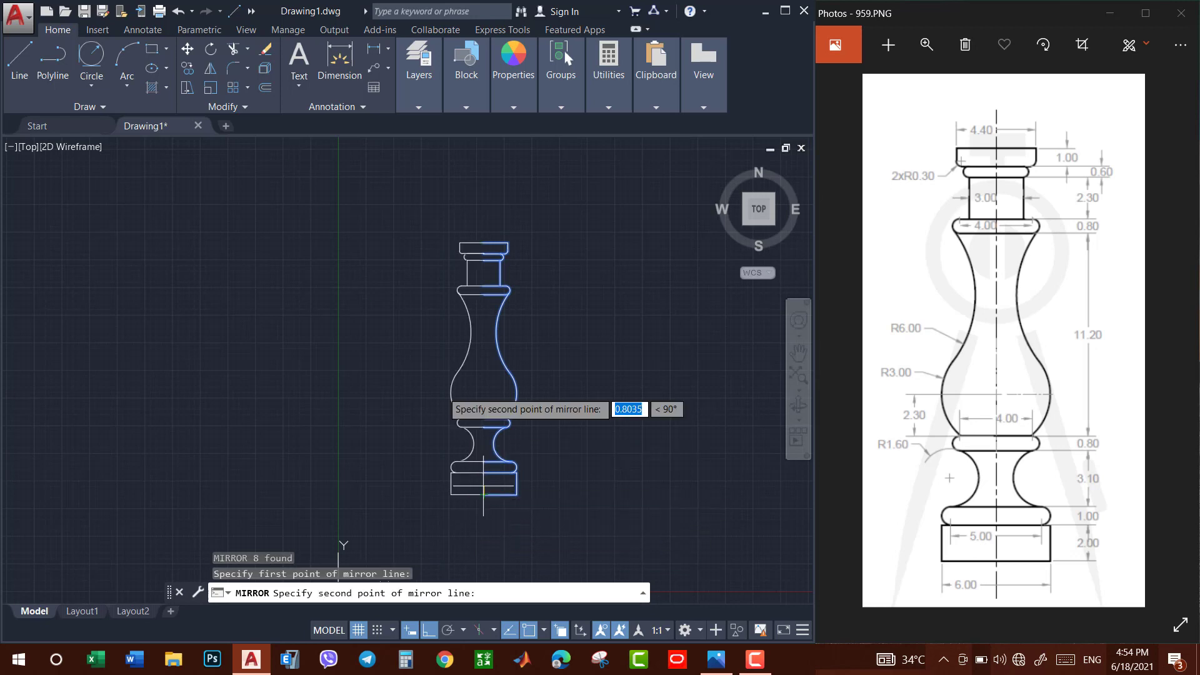
{"action": "left_click", "coordinate": [374, 288]}
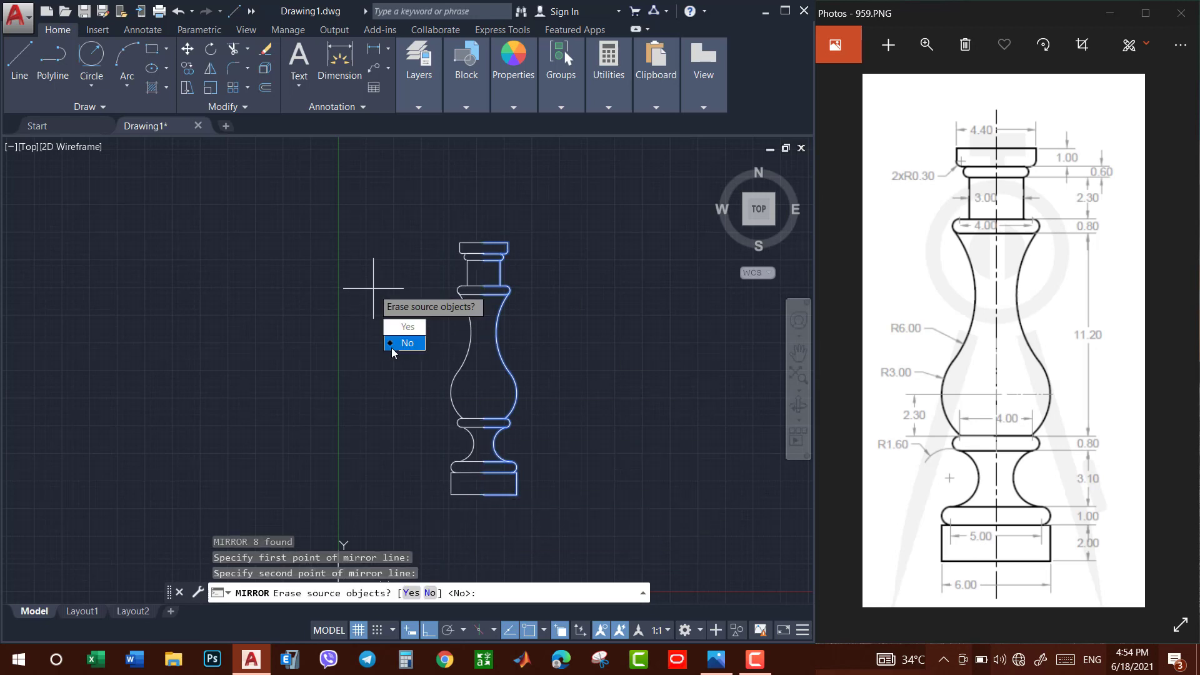
{"action": "key", "text": "Return"}
Join the mirrored half into polylines.
{"action": "left_click", "coordinate": [570, 204]}
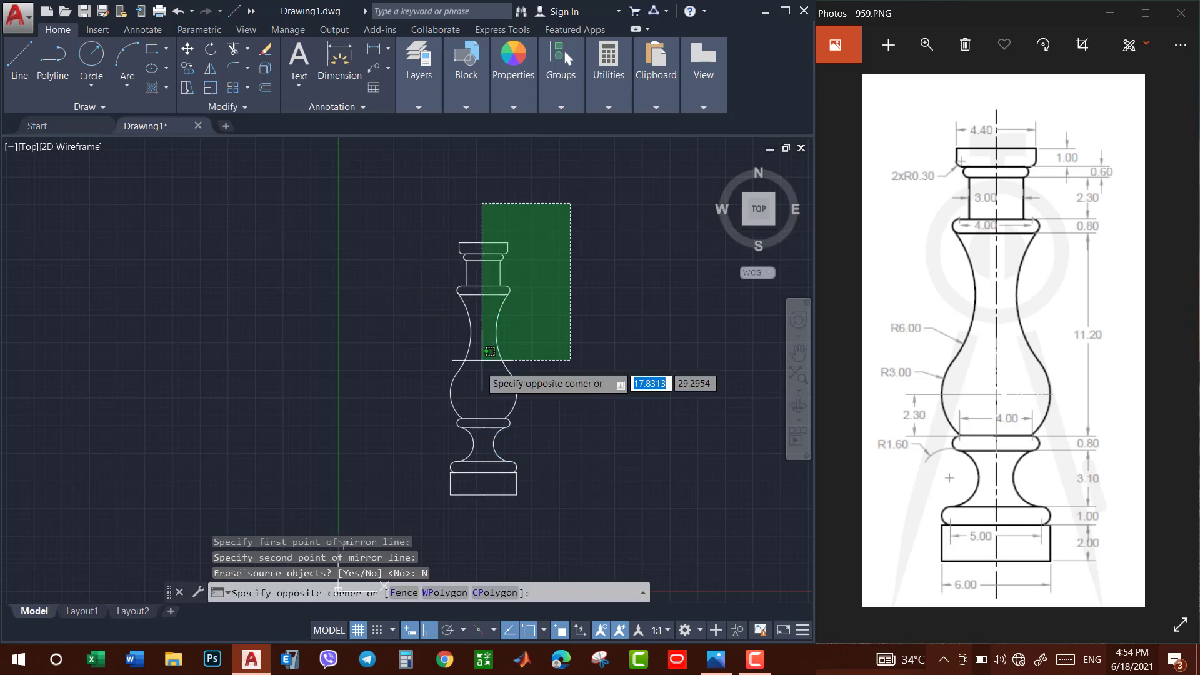
{"action": "left_click", "coordinate": [415, 509]}
{"action": "type", "text": "j"}
{"action": "key", "text": "Return"}
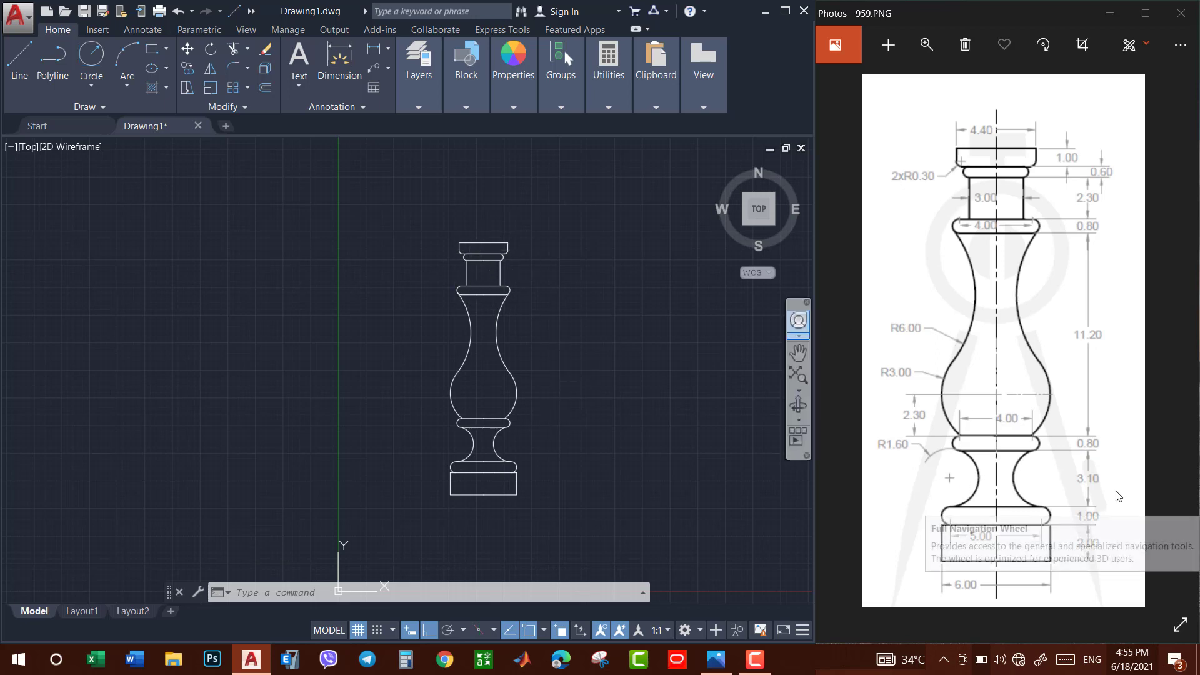
Create a new Dim layer, make it current, and give it green colour 90.
{"action": "left_click", "coordinate": [418, 107]}
{"action": "left_click", "coordinate": [420, 150]}
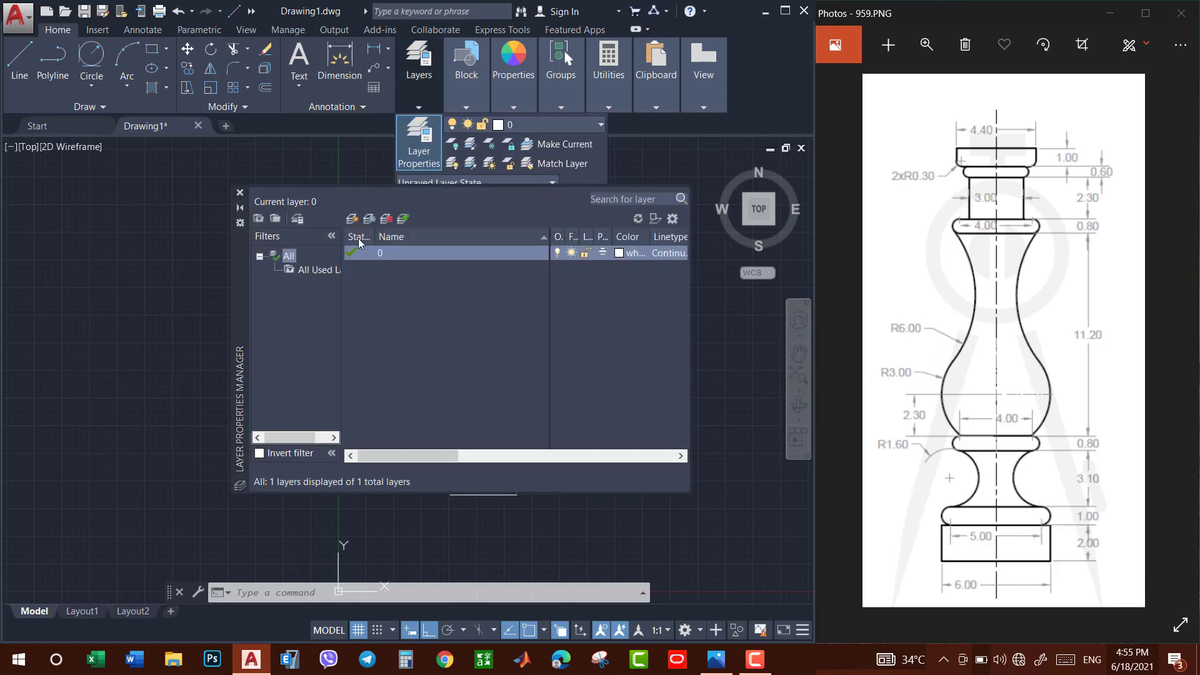
{"action": "left_click", "coordinate": [352, 218]}
{"action": "type", "text": "Dim"}
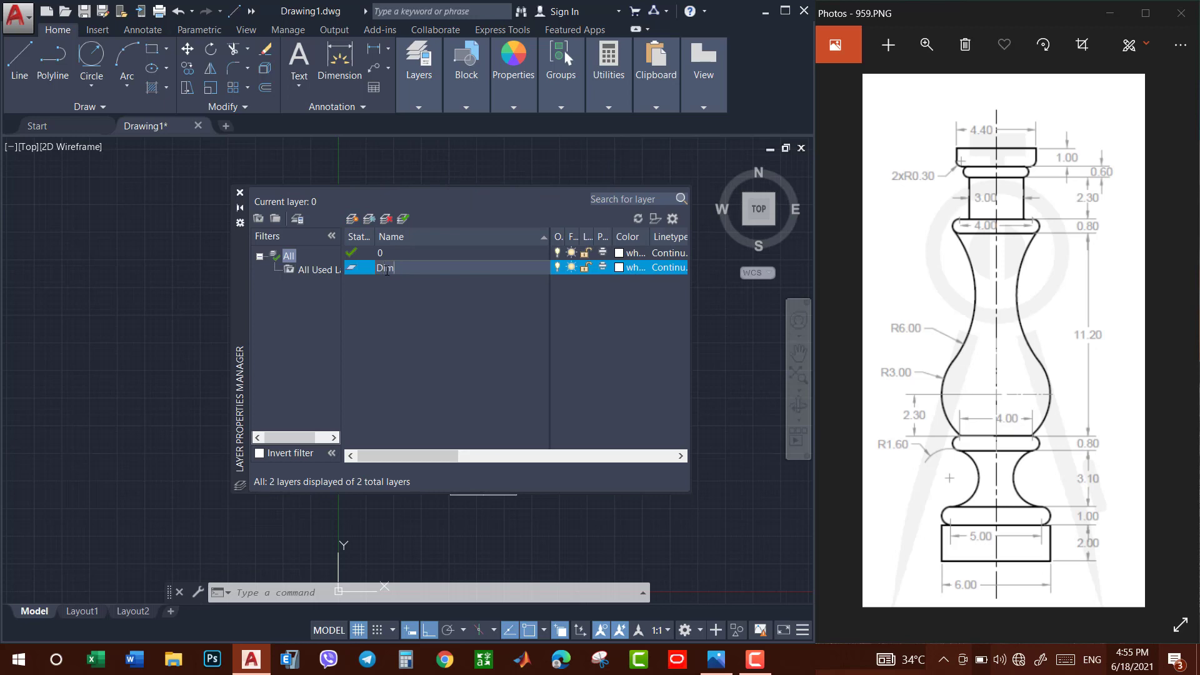
{"action": "key", "text": "Return"}
{"action": "key", "text": "Return"}
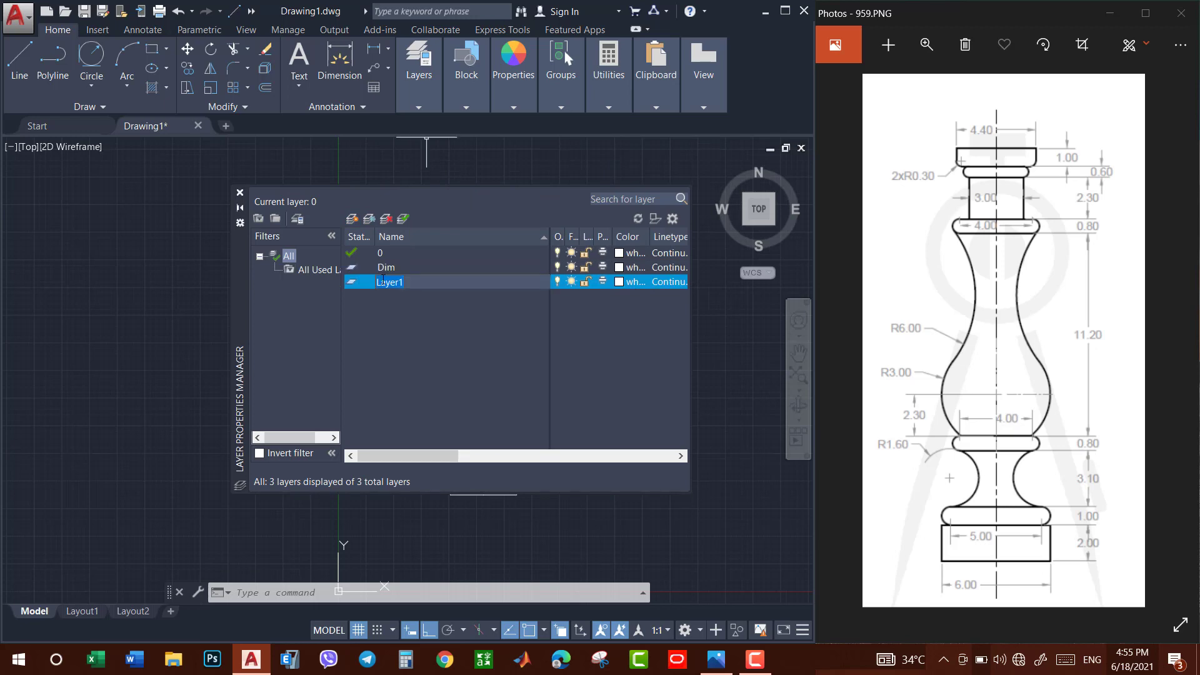
{"action": "double_click", "coordinate": [371, 270]}
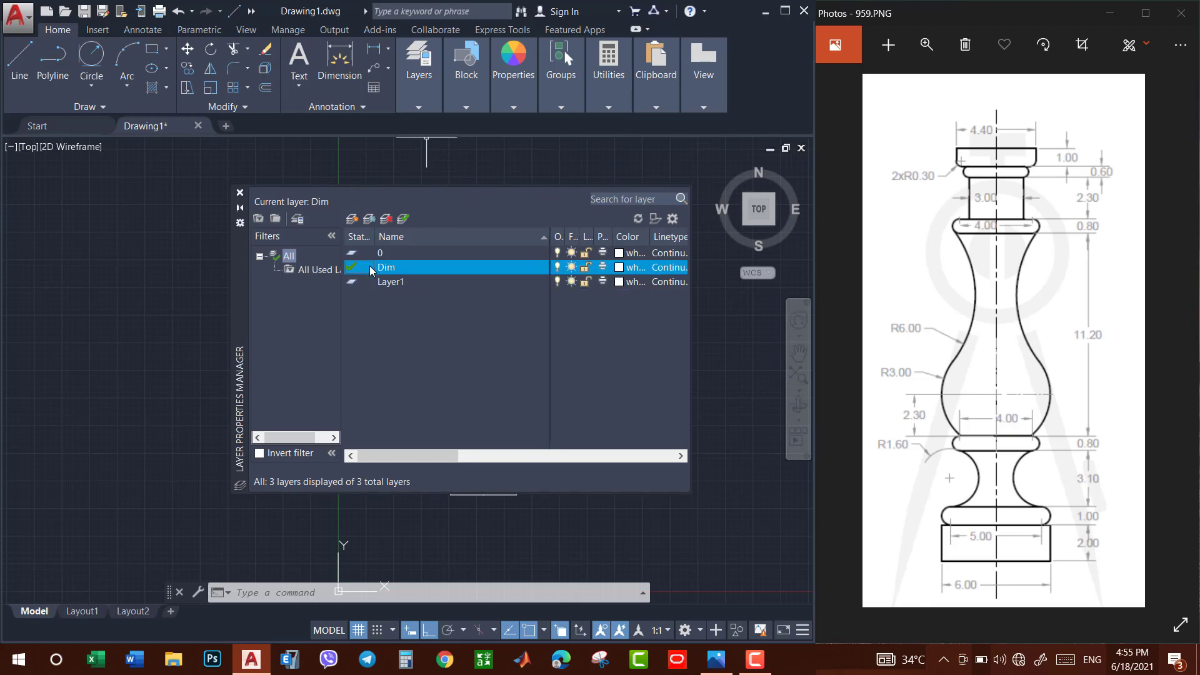
{"action": "left_click", "coordinate": [620, 267]}
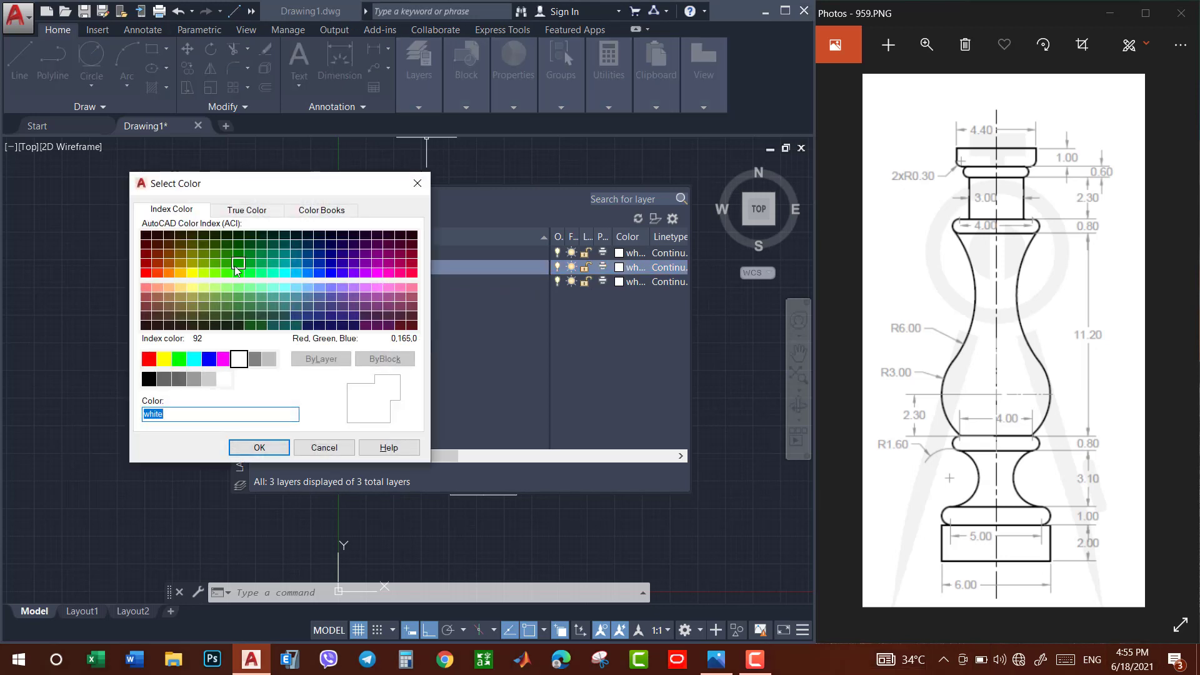
{"action": "left_click", "coordinate": [238, 273]}
{"action": "left_click", "coordinate": [258, 447]}
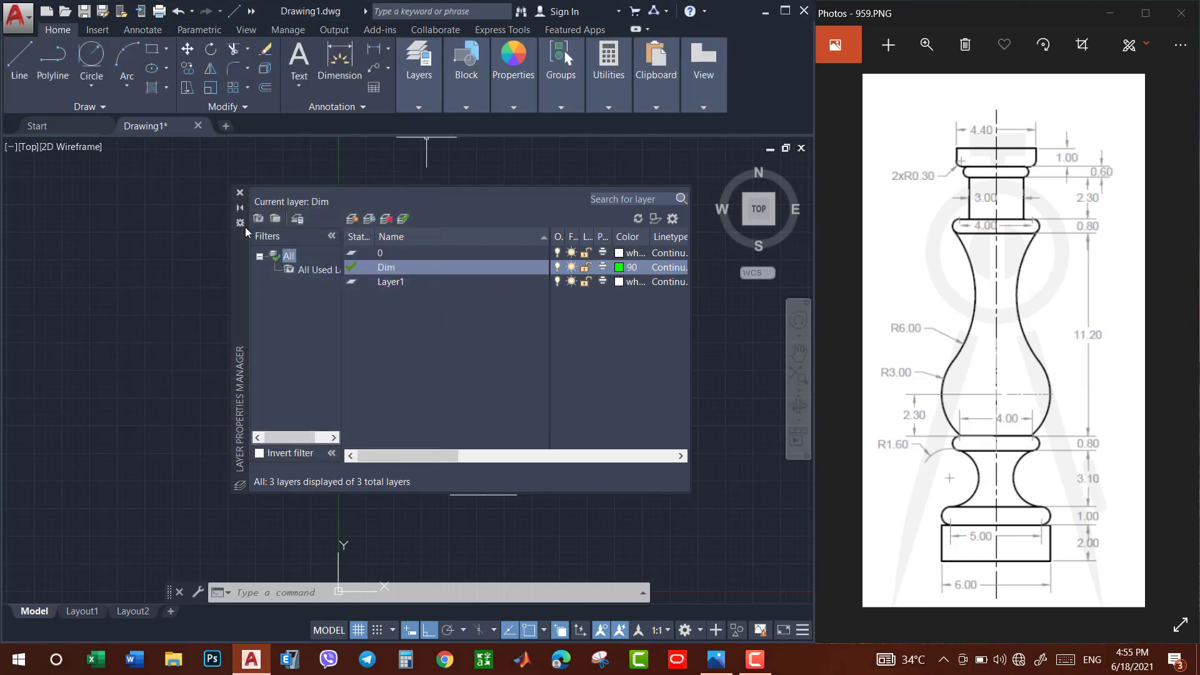
{"action": "left_click", "coordinate": [239, 193]}
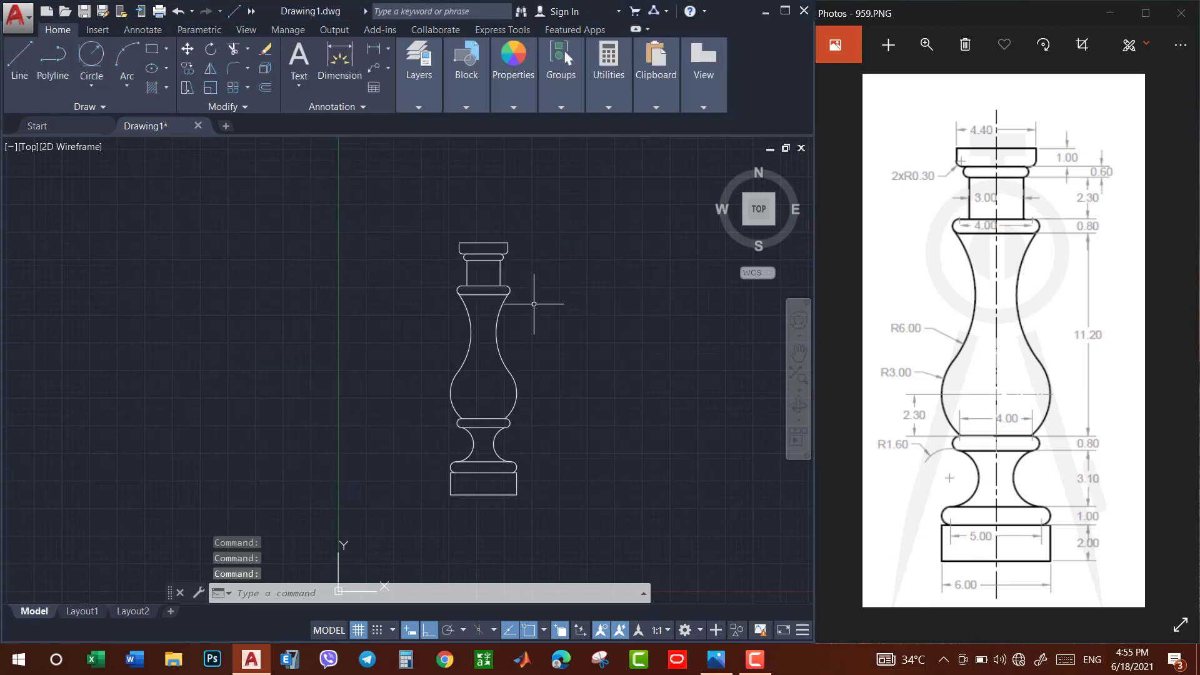
Start a linear dimension across the base's bottom corners, then cancel it.
{"action": "left_click", "coordinate": [387, 53]}
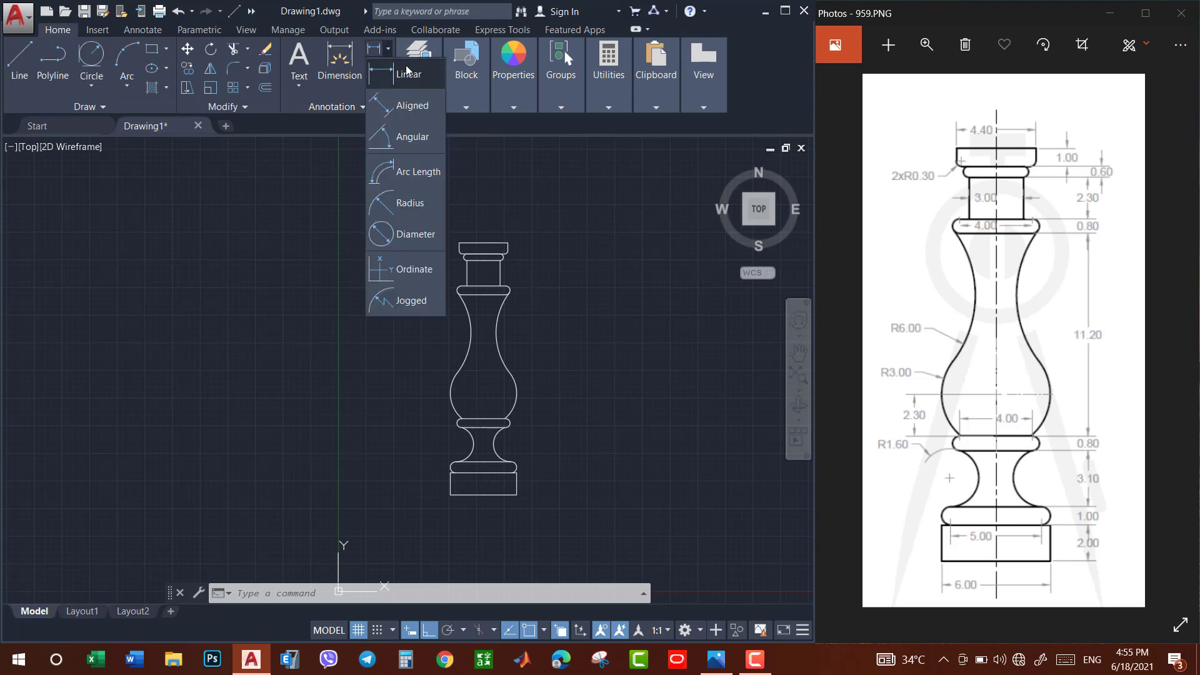
{"action": "left_click", "coordinate": [407, 79]}
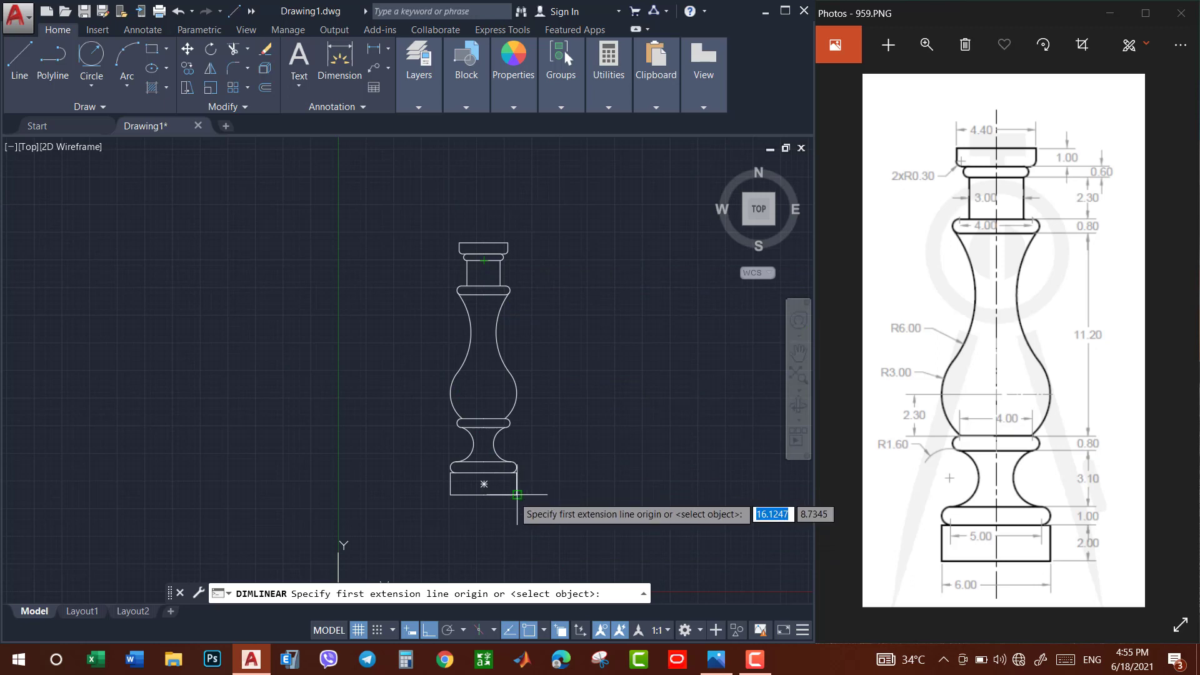
{"action": "left_click", "coordinate": [516, 494]}
{"action": "left_click", "coordinate": [450, 495]}
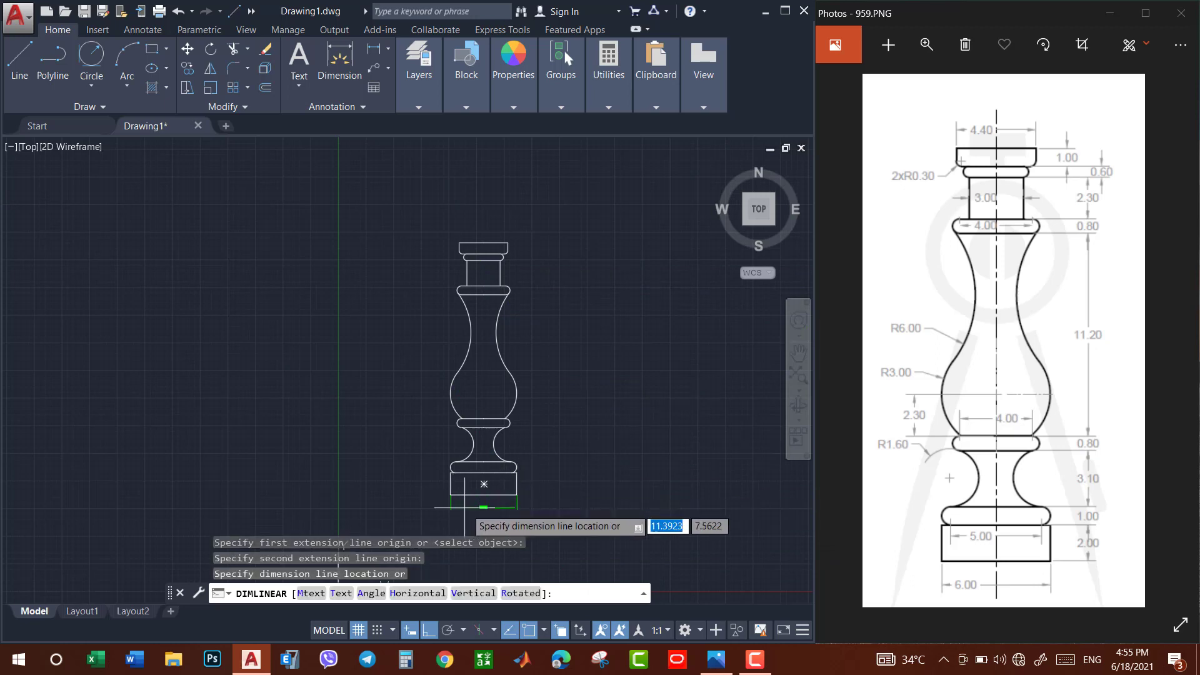
{"action": "scroll", "coordinate": [462, 503], "scroll_direction": "up", "scroll_amount": 7}
{"action": "scroll", "coordinate": [506, 499], "scroll_direction": "up", "scroll_amount": 1}
{"action": "scroll", "coordinate": [513, 499], "scroll_direction": "down", "scroll_amount": 10}
{"action": "key", "text": "Escape"}
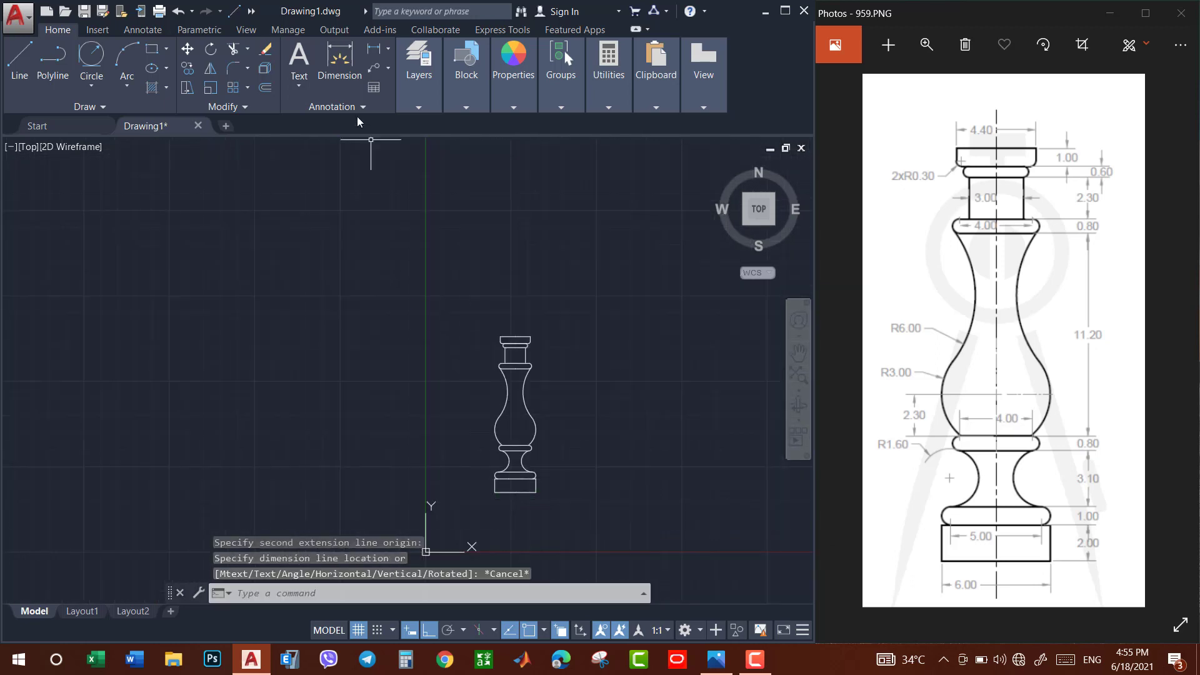
Modify the Standard dimension style to overall scale 10 and 0.00 linear precision.
{"action": "left_click", "coordinate": [339, 110]}
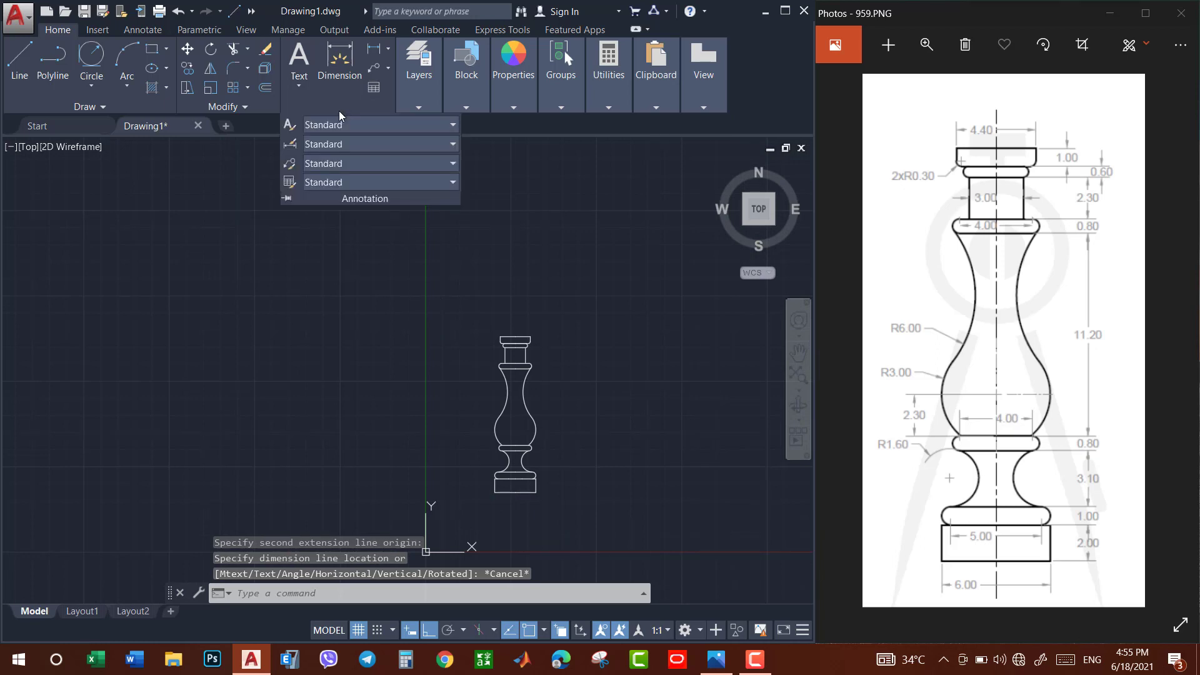
{"action": "left_click", "coordinate": [294, 143]}
{"action": "left_click", "coordinate": [597, 301]}
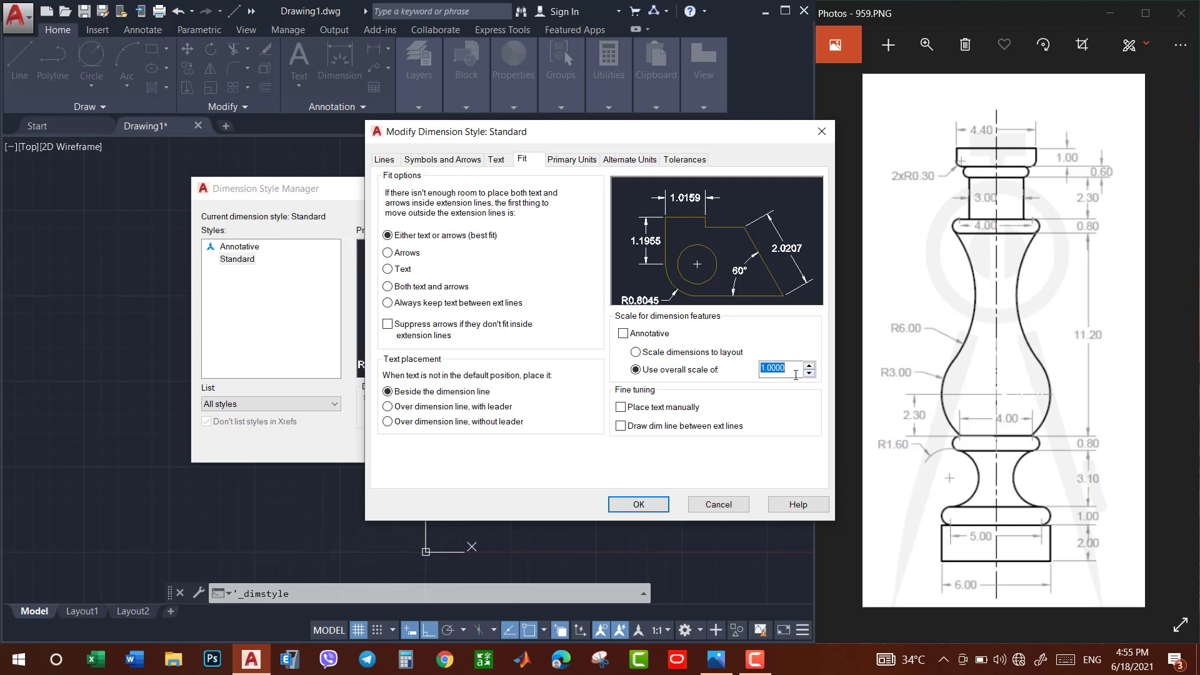
{"action": "mouse_move", "coordinate": [793, 373]}
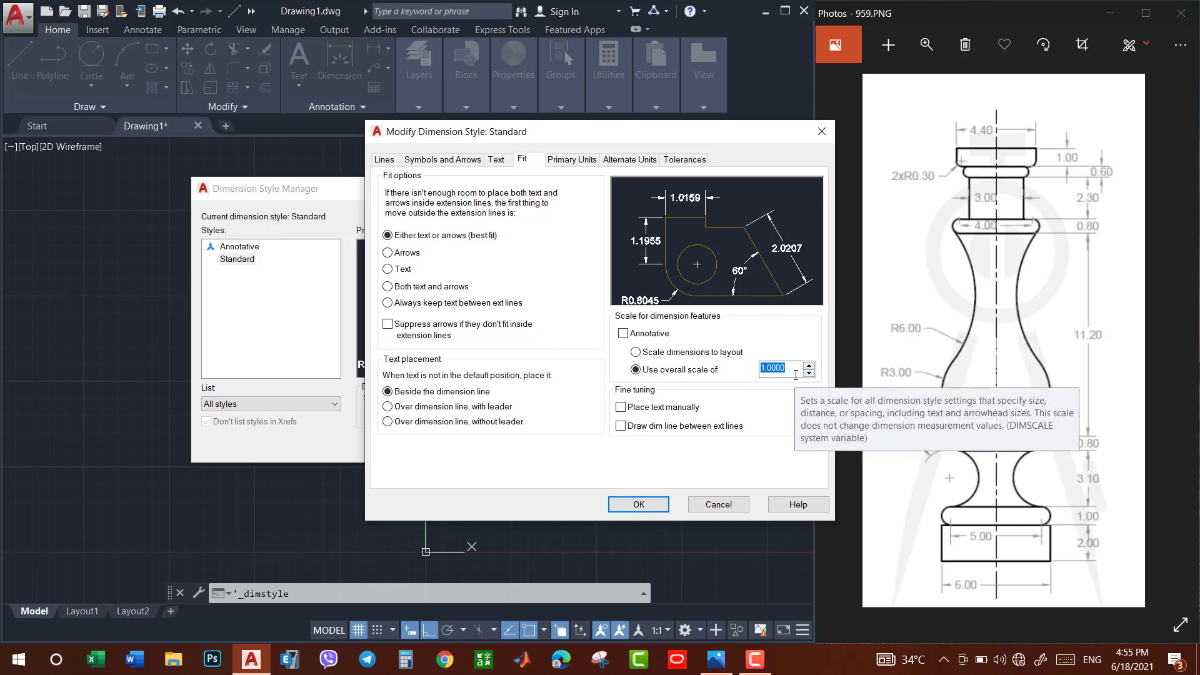
{"action": "type", "text": "10"}
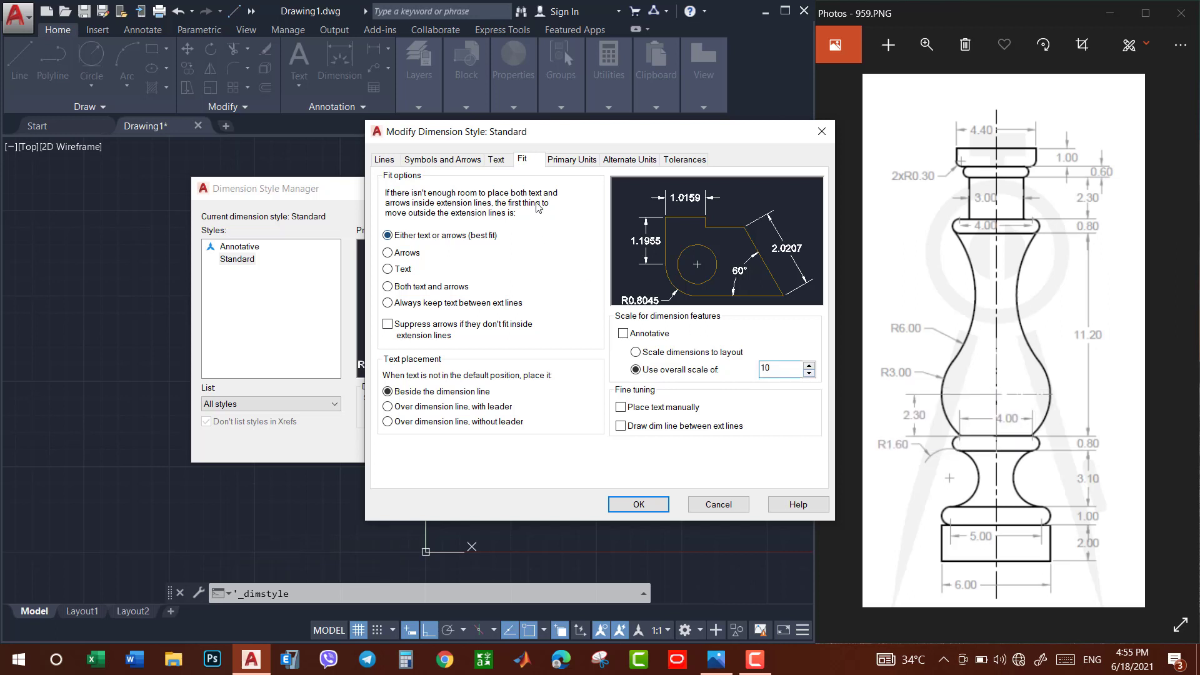
{"action": "left_click", "coordinate": [571, 160]}
{"action": "left_click", "coordinate": [535, 212]}
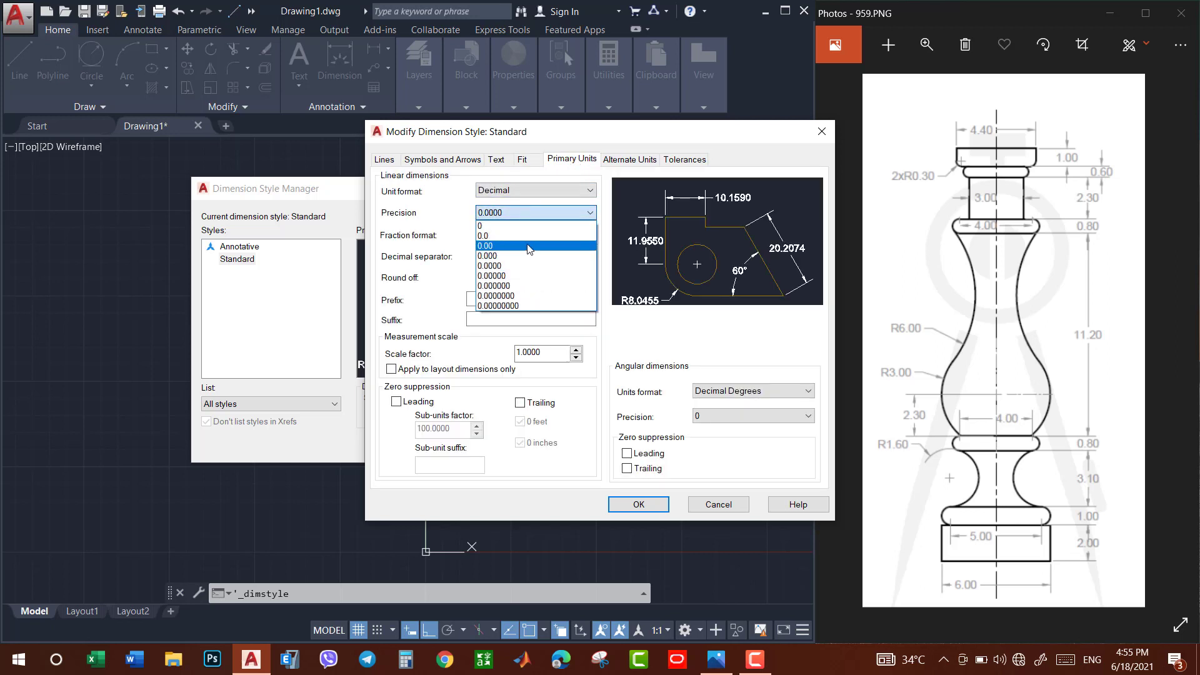
{"action": "left_click", "coordinate": [528, 247]}
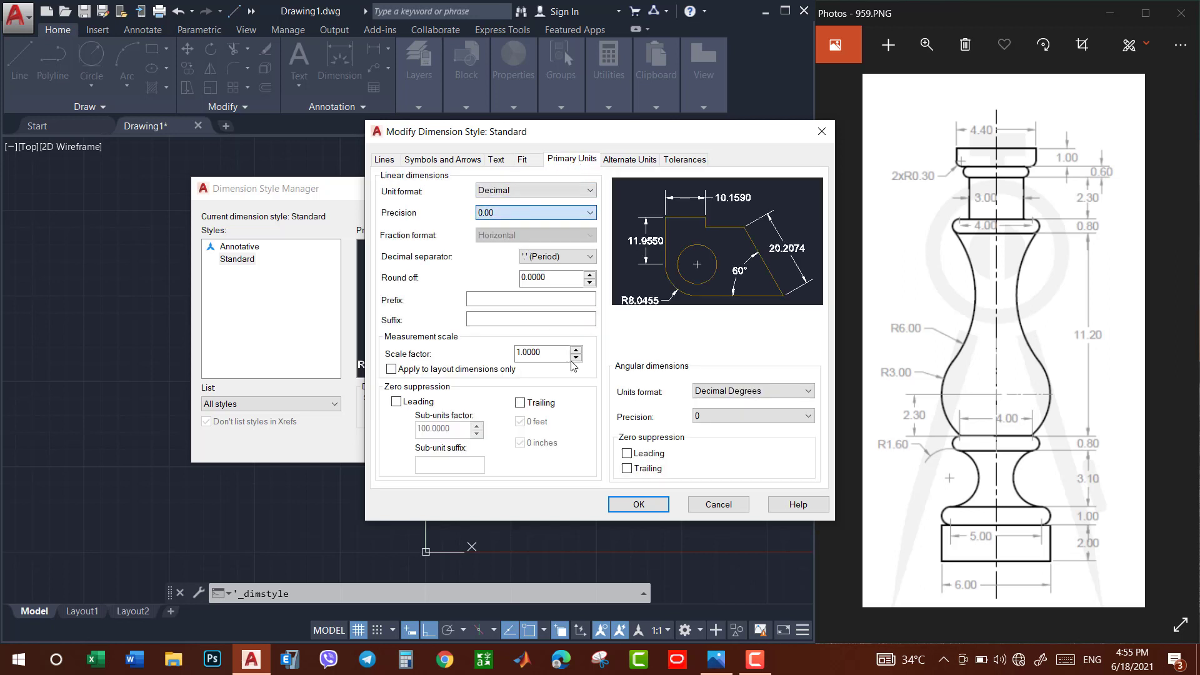
{"action": "left_click", "coordinate": [629, 497]}
{"action": "left_click", "coordinate": [527, 448]}
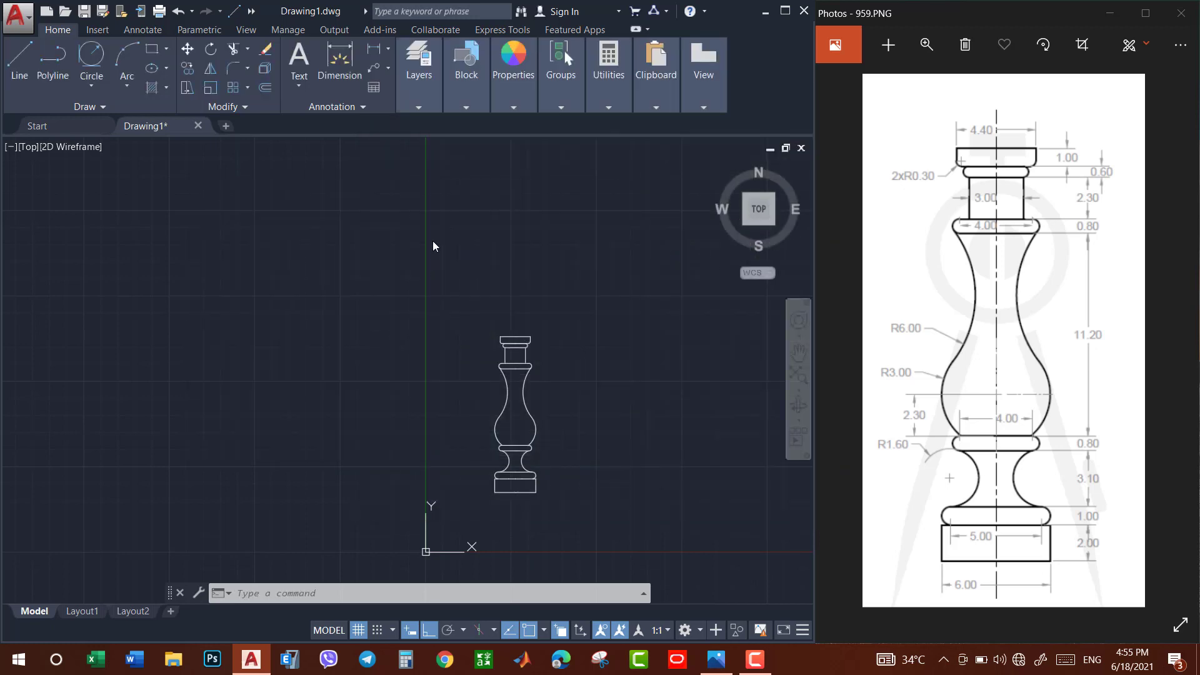
Place a 6.00 linear dimension between the base's bottom corners, just below the base.
{"action": "left_click", "coordinate": [373, 49]}
{"action": "scroll", "coordinate": [537, 486], "scroll_direction": "up", "scroll_amount": 3}
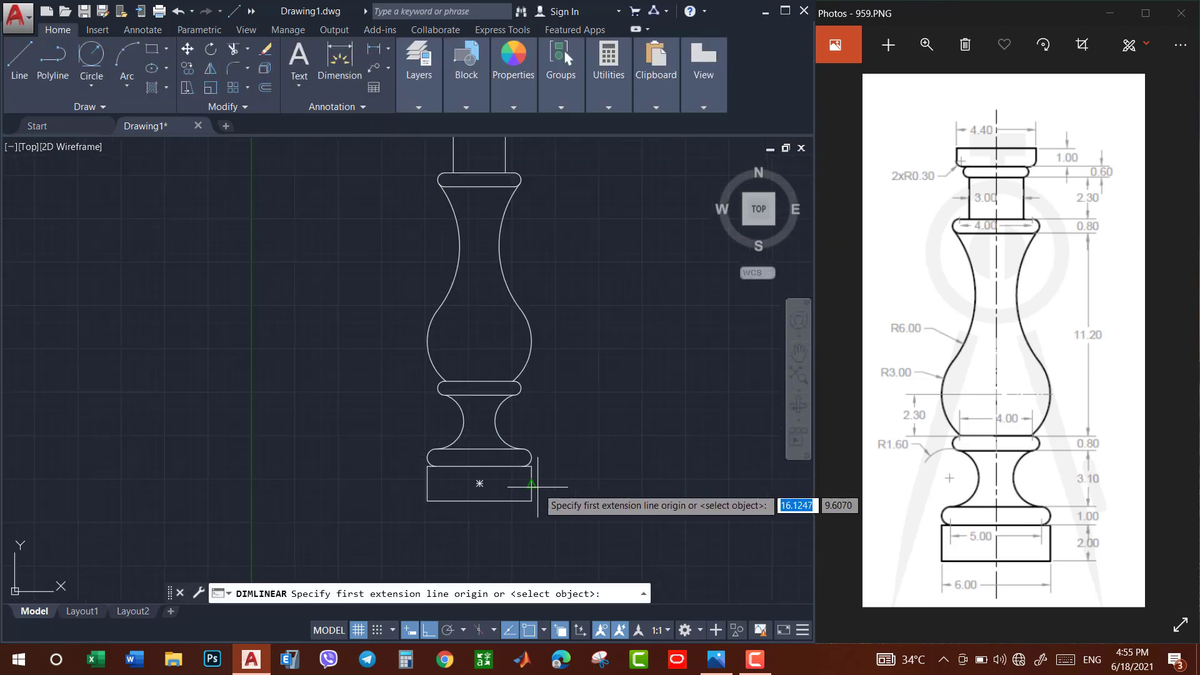
{"action": "left_click", "coordinate": [427, 500]}
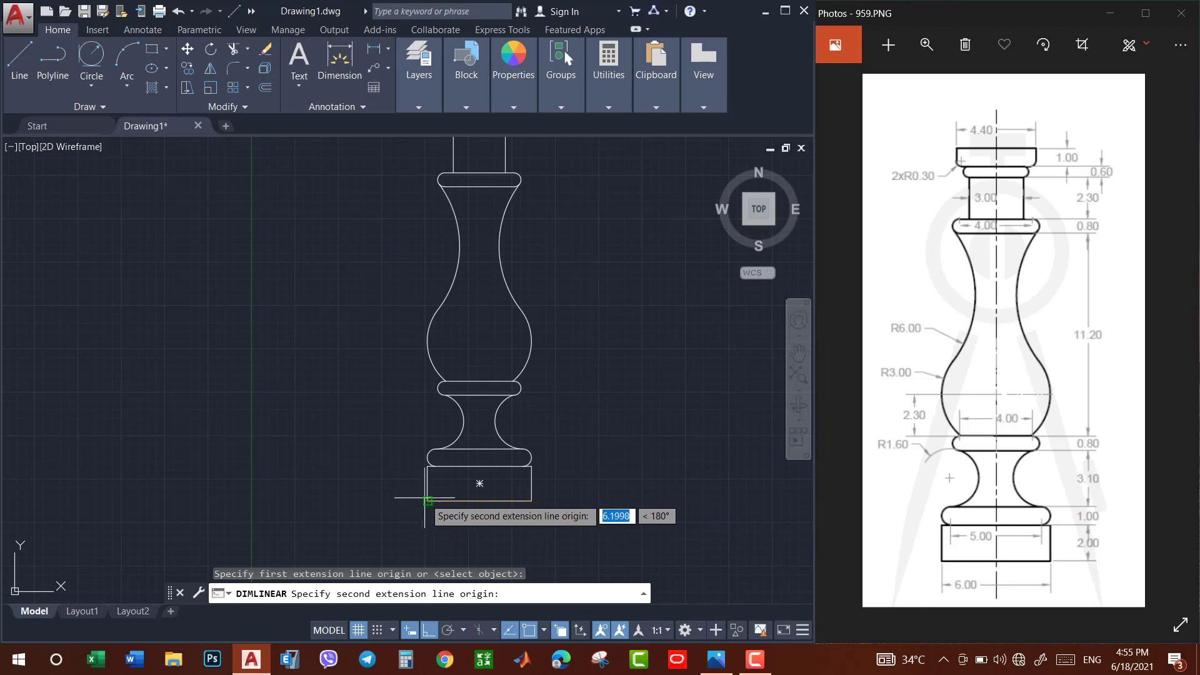
{"action": "left_click", "coordinate": [426, 500]}
{"action": "scroll", "coordinate": [437, 512], "scroll_direction": "down", "scroll_amount": 3}
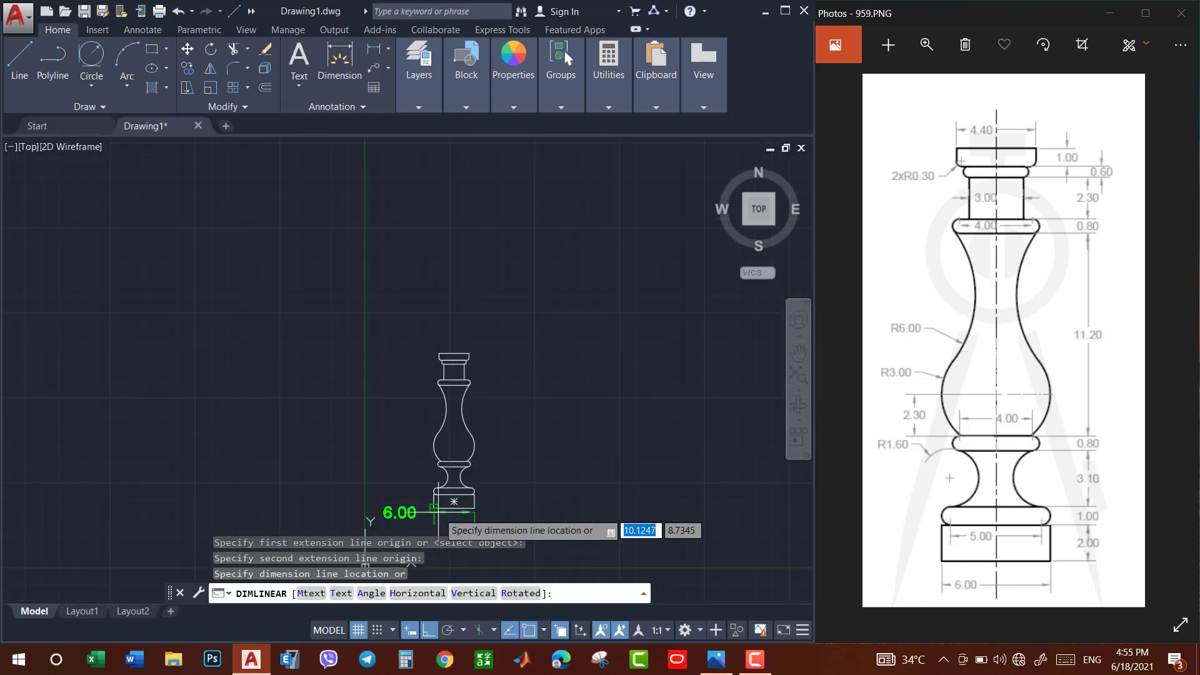
{"action": "left_click", "coordinate": [493, 517]}
{"action": "left_click", "coordinate": [340, 107]}
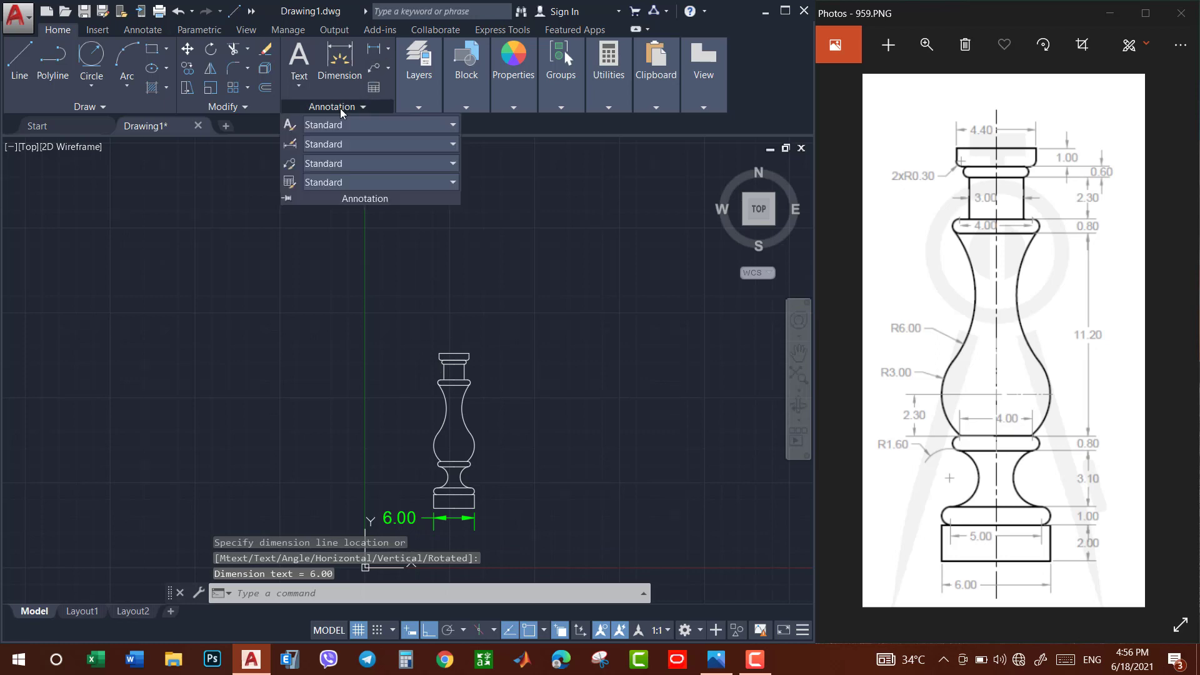
Set the Standard style's overall scale to 5 and check the 6.00 dimension's size.
{"action": "left_click", "coordinate": [290, 144]}
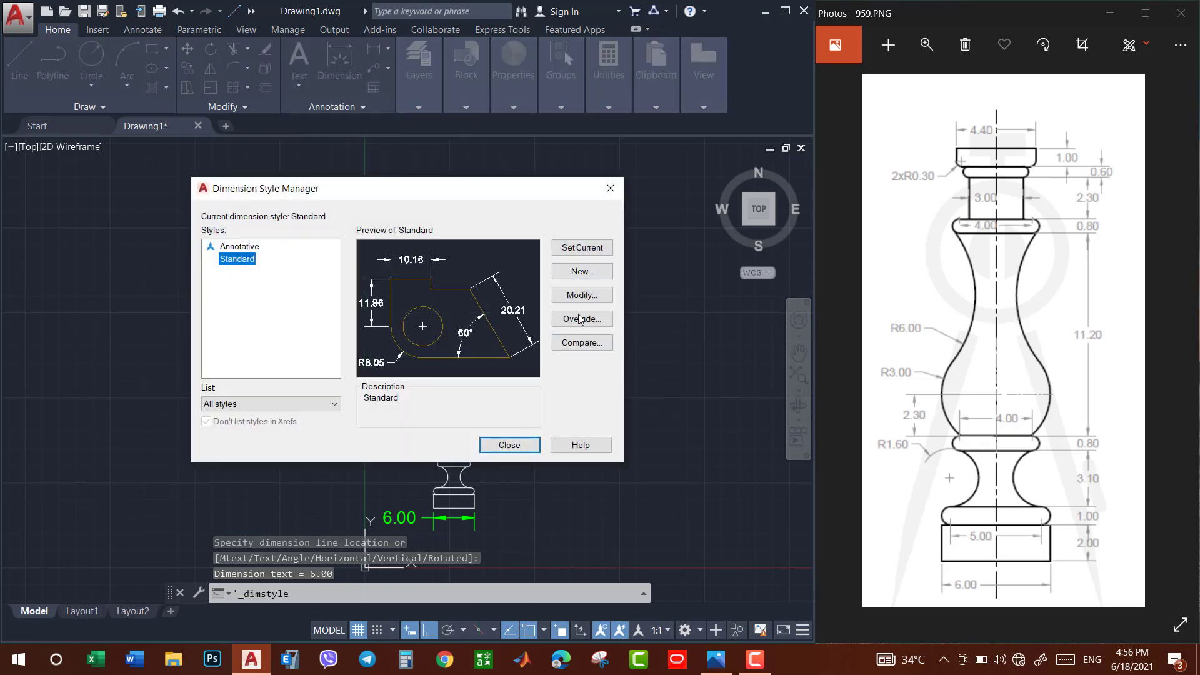
{"action": "left_click", "coordinate": [581, 295]}
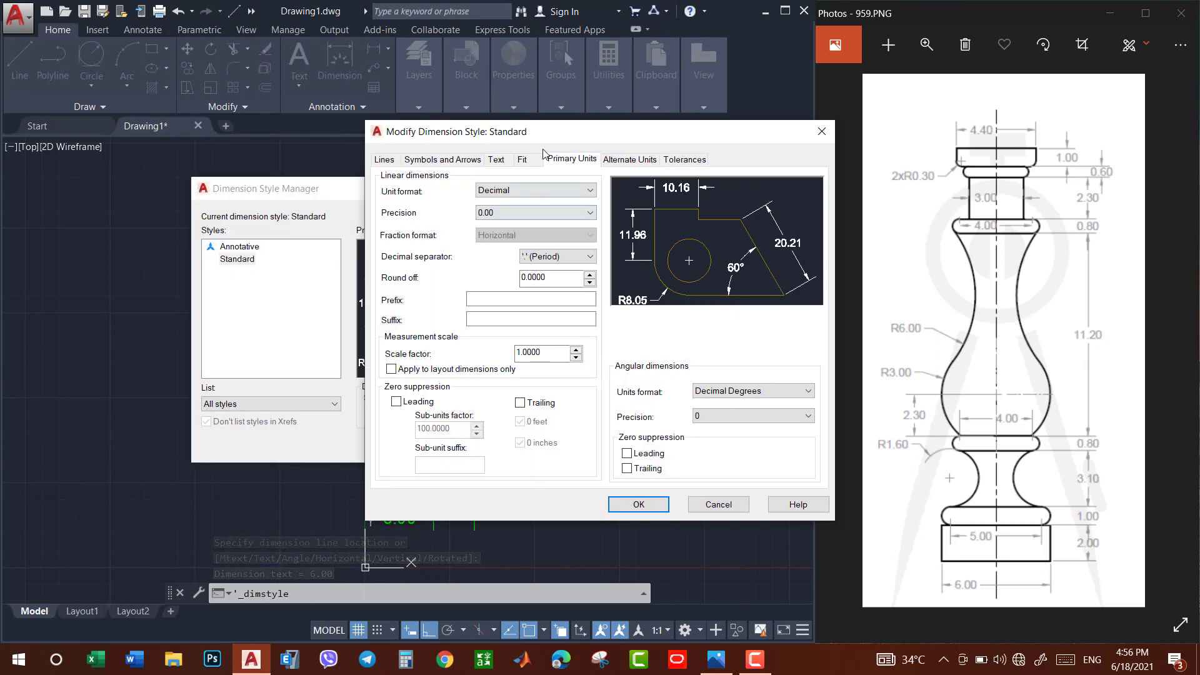
{"action": "left_click", "coordinate": [536, 157]}
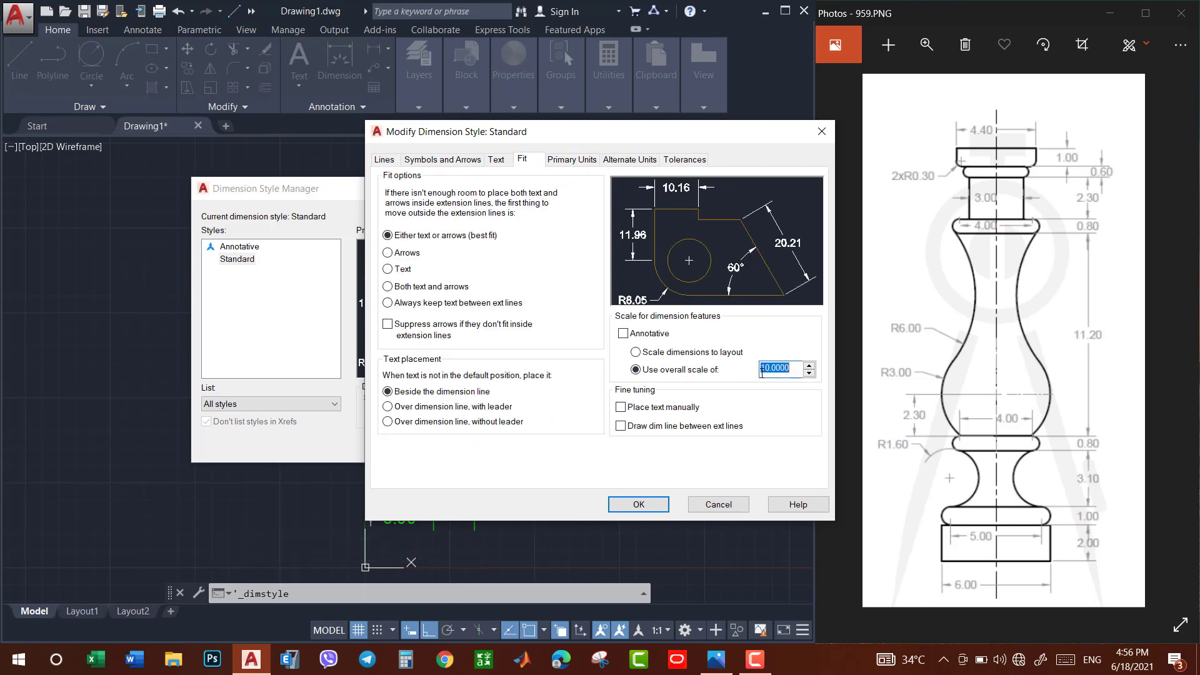
{"action": "type", "text": "5"}
{"action": "left_click", "coordinate": [637, 508]}
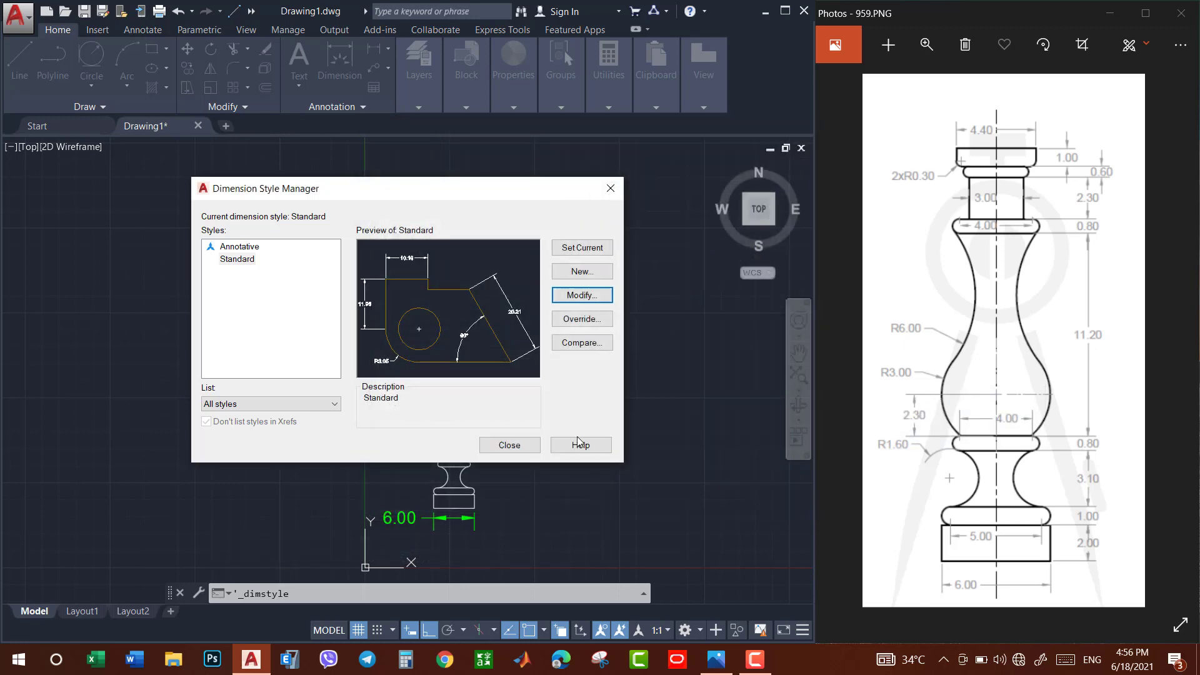
{"action": "left_click", "coordinate": [509, 445]}
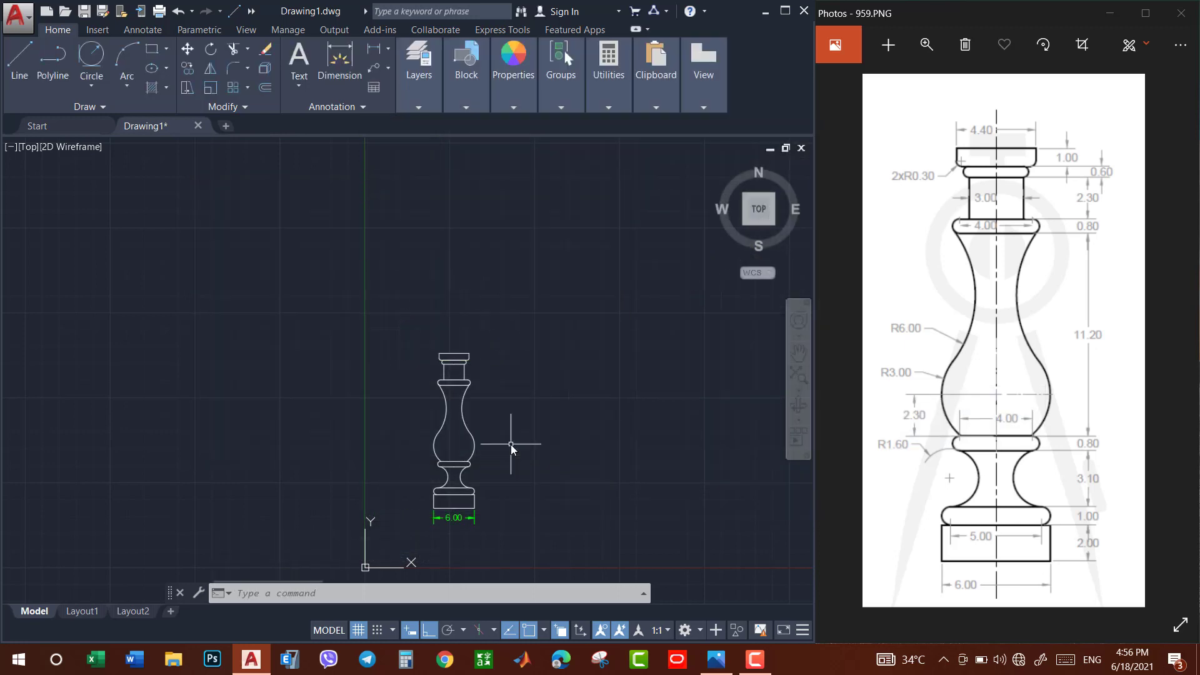
{"action": "left_click", "coordinate": [454, 517]}
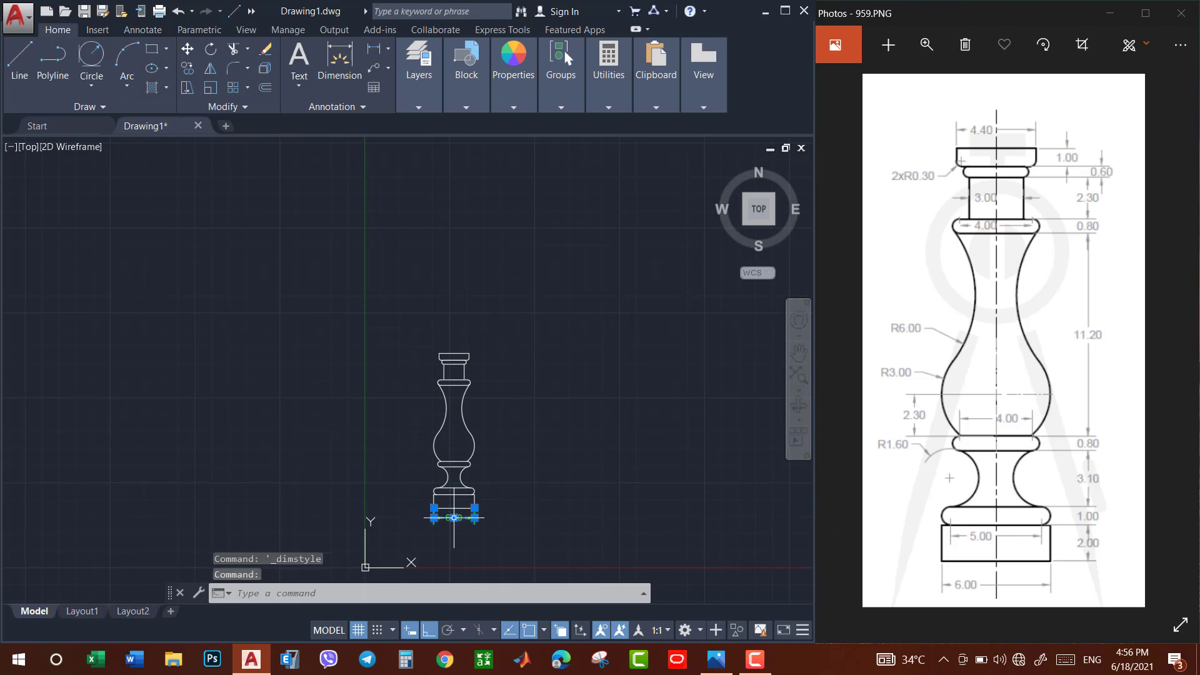
Reopen the Standard style and adjust its overall scale to 3.5.
{"action": "left_click", "coordinate": [325, 118]}
{"action": "left_click", "coordinate": [298, 141]}
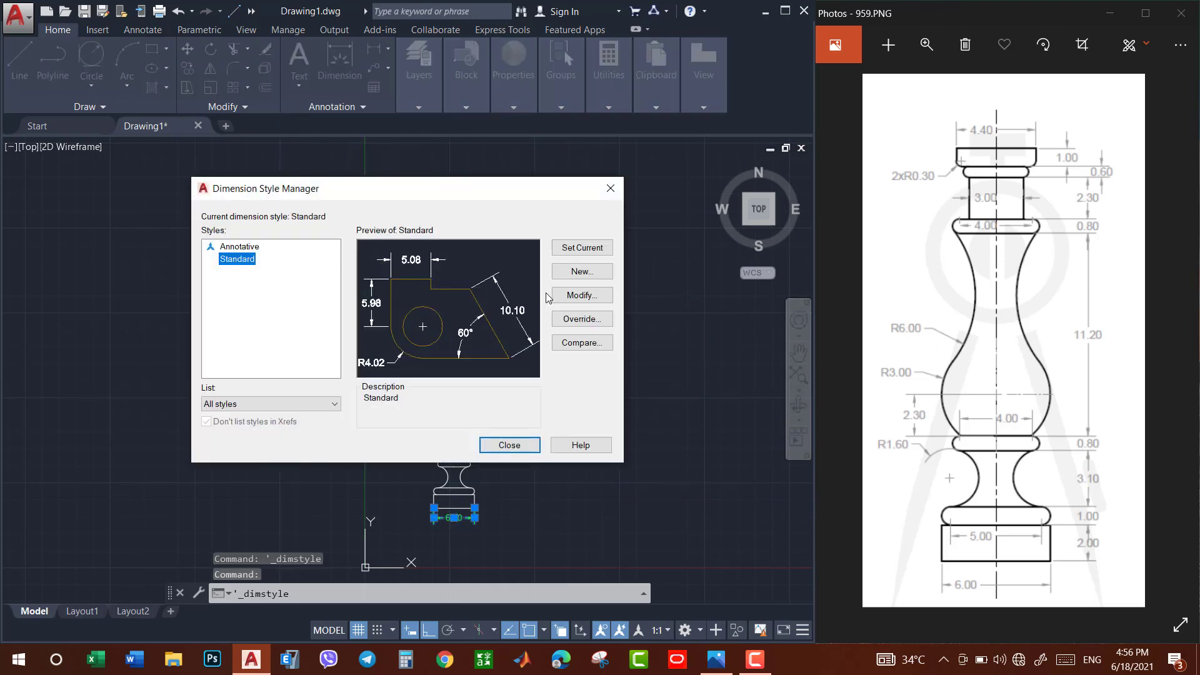
{"action": "left_click", "coordinate": [581, 295]}
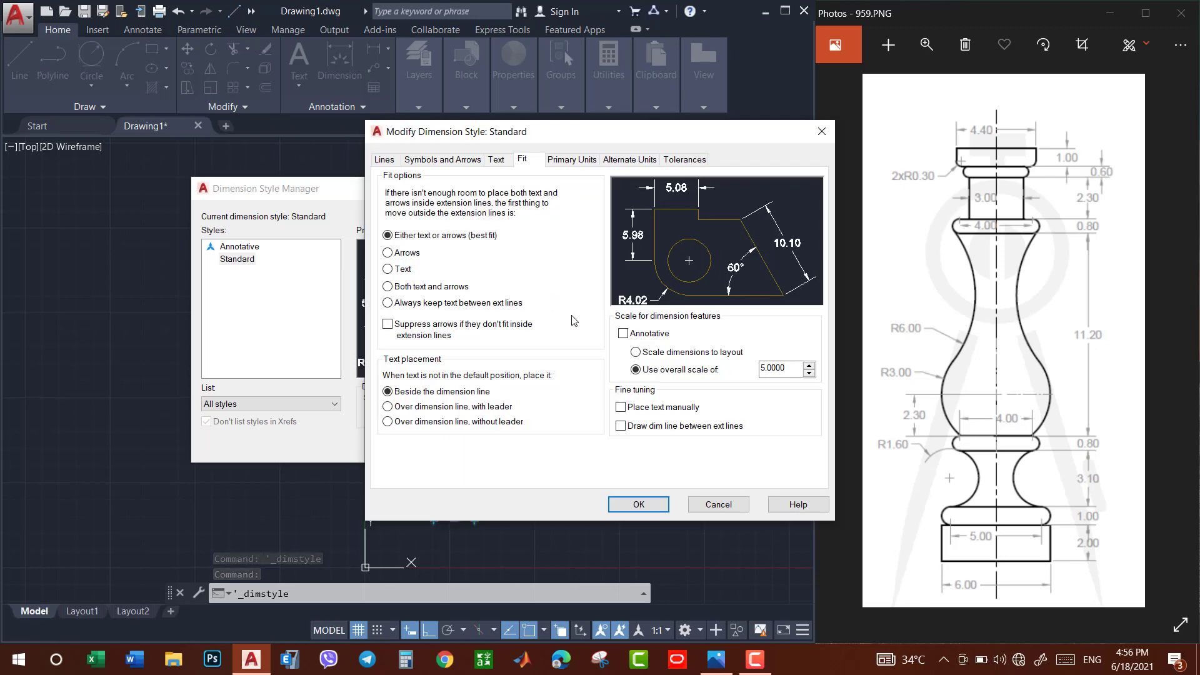
{"action": "left_click", "coordinate": [768, 368]}
{"action": "type", "text": "3.5"}
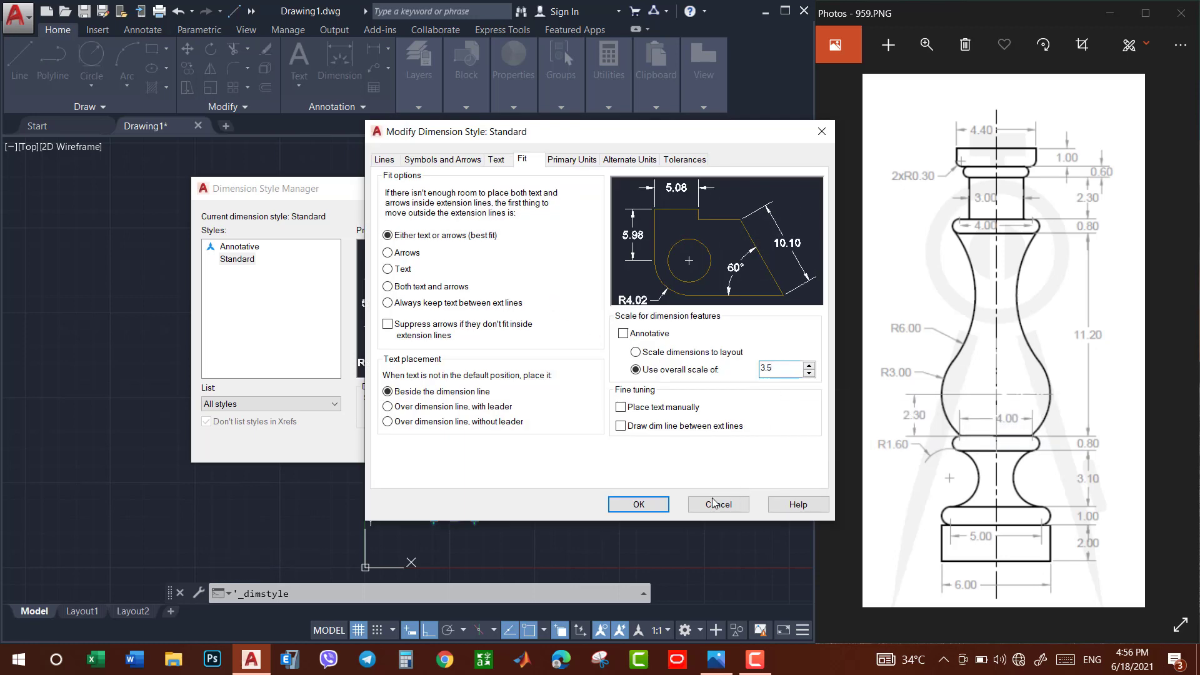
{"action": "left_click", "coordinate": [654, 508]}
Add a 2.00 height dimension on the right side of the base.
{"action": "left_click", "coordinate": [510, 451]}
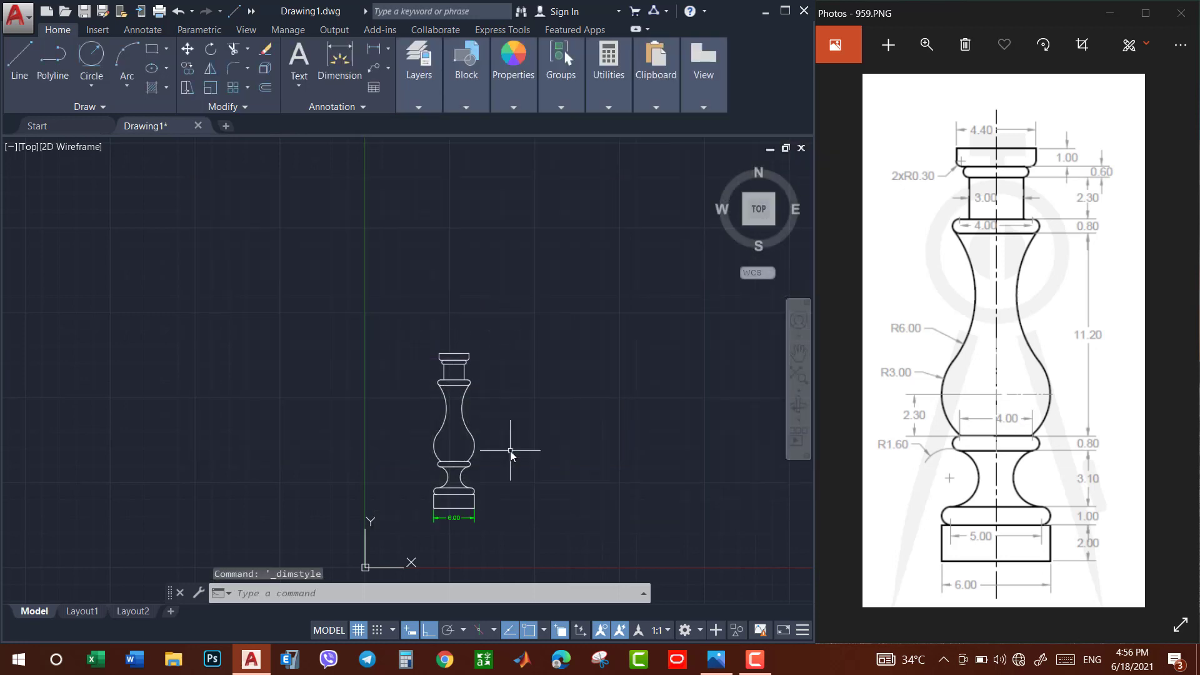
{"action": "left_click", "coordinate": [378, 49]}
{"action": "scroll", "coordinate": [465, 512], "scroll_direction": "up", "scroll_amount": 3}
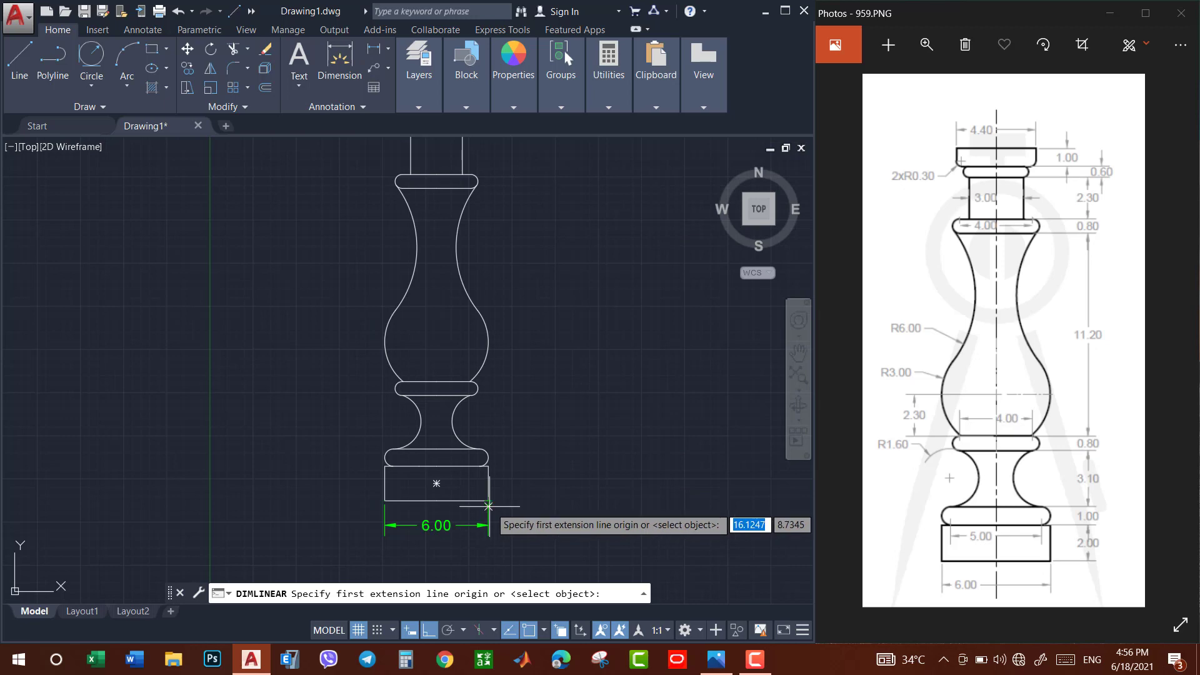
{"action": "left_click", "coordinate": [488, 505]}
{"action": "left_click", "coordinate": [488, 465]}
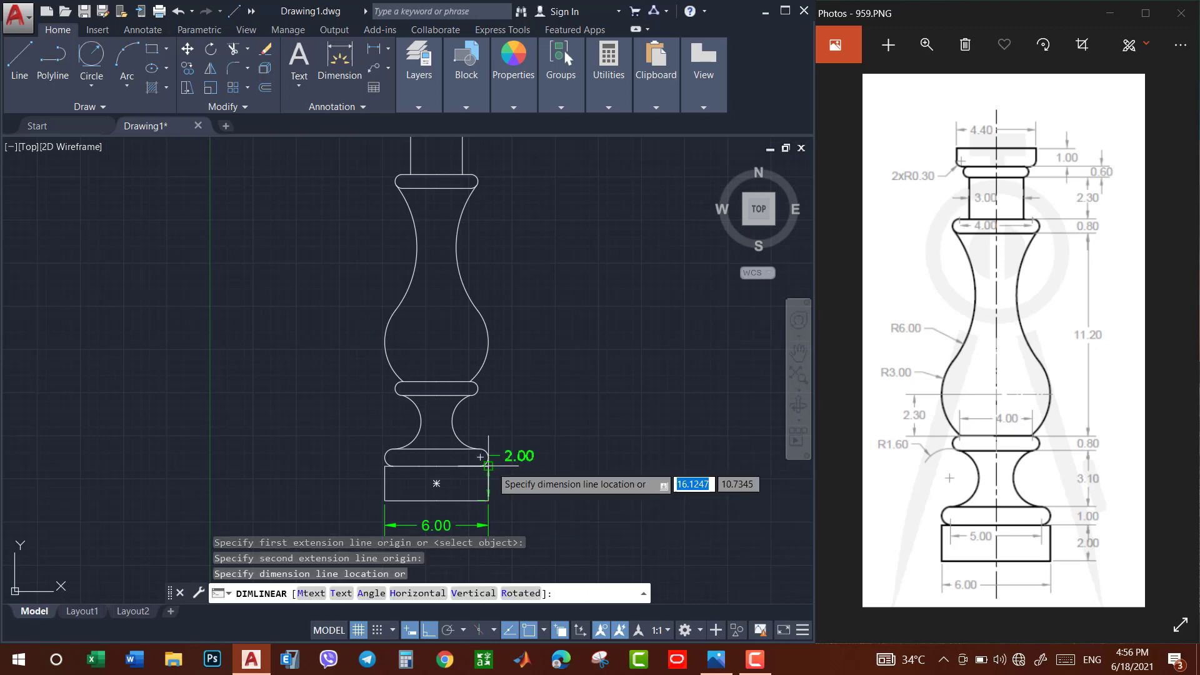
{"action": "scroll", "coordinate": [513, 475], "scroll_direction": "up", "scroll_amount": 4}
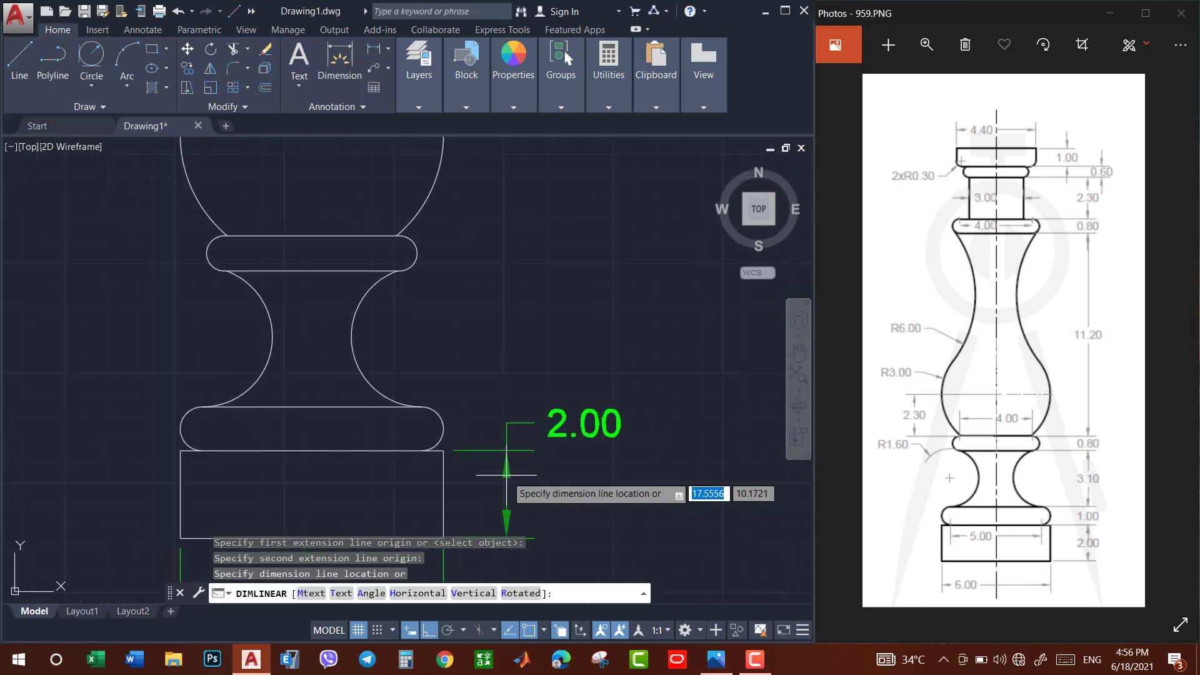
{"action": "scroll", "coordinate": [506, 475], "scroll_direction": "down", "scroll_amount": 4}
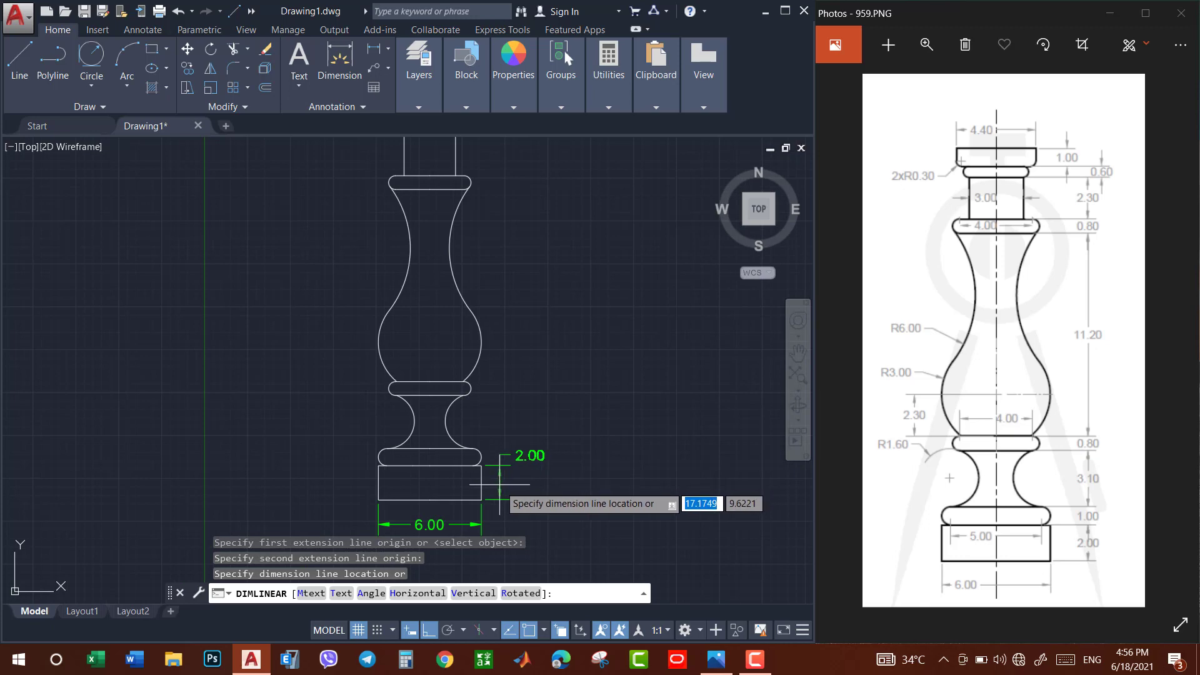
{"action": "left_click", "coordinate": [501, 485]}
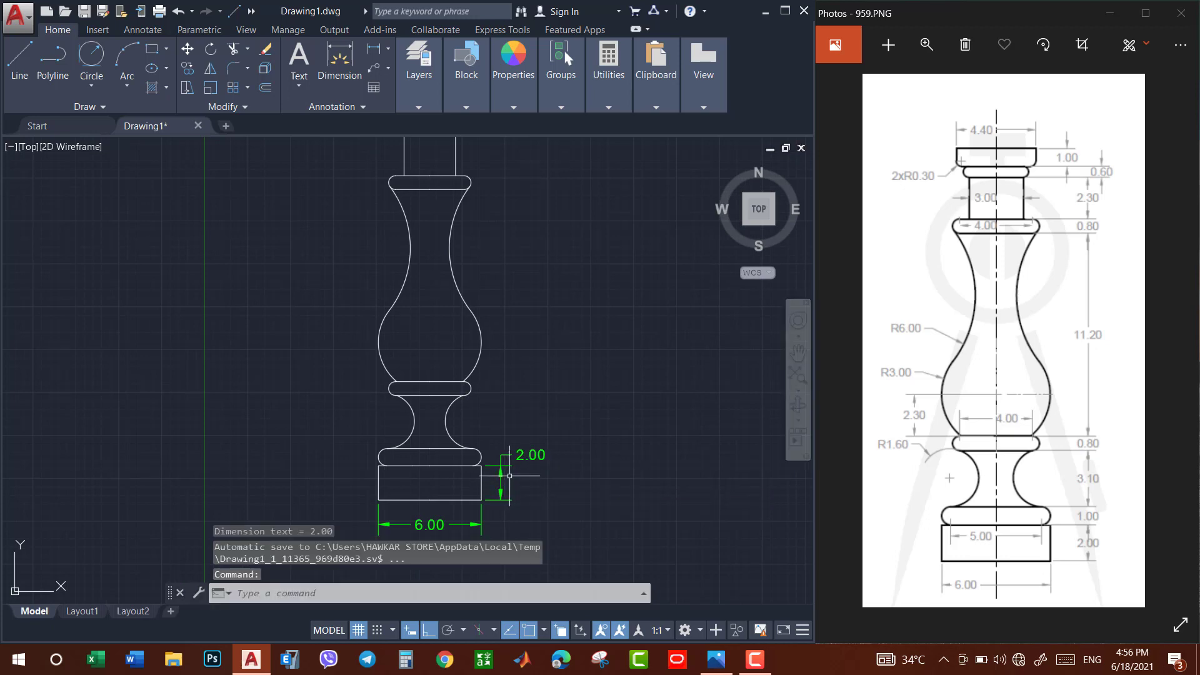
Add a 5.00 width dimension across the ring above the base.
{"action": "right_click", "coordinate": [401, 460]}
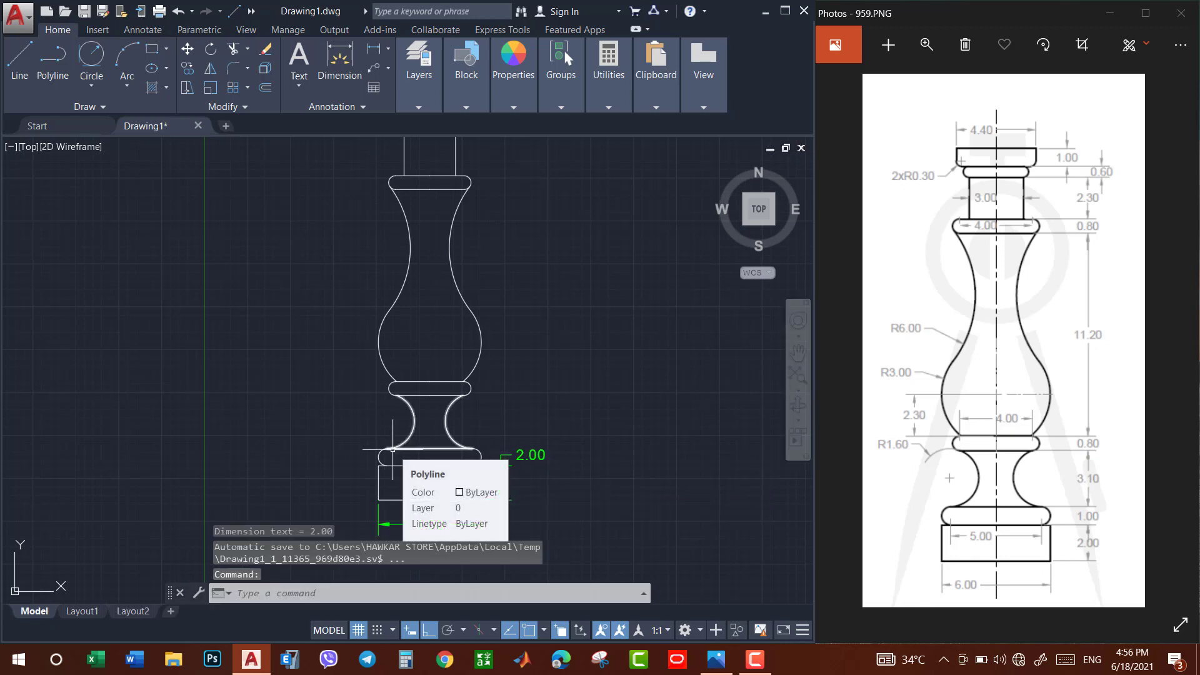
{"action": "left_click", "coordinate": [431, 467]}
{"action": "left_click", "coordinate": [388, 458]}
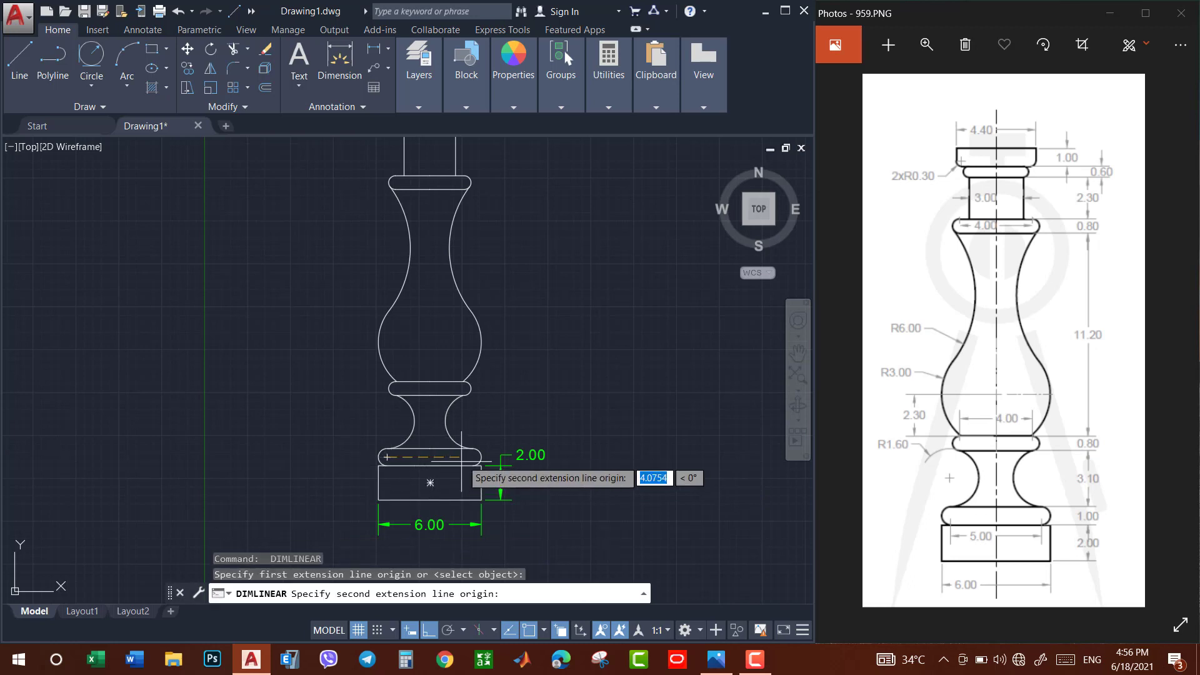
{"action": "left_click", "coordinate": [473, 457]}
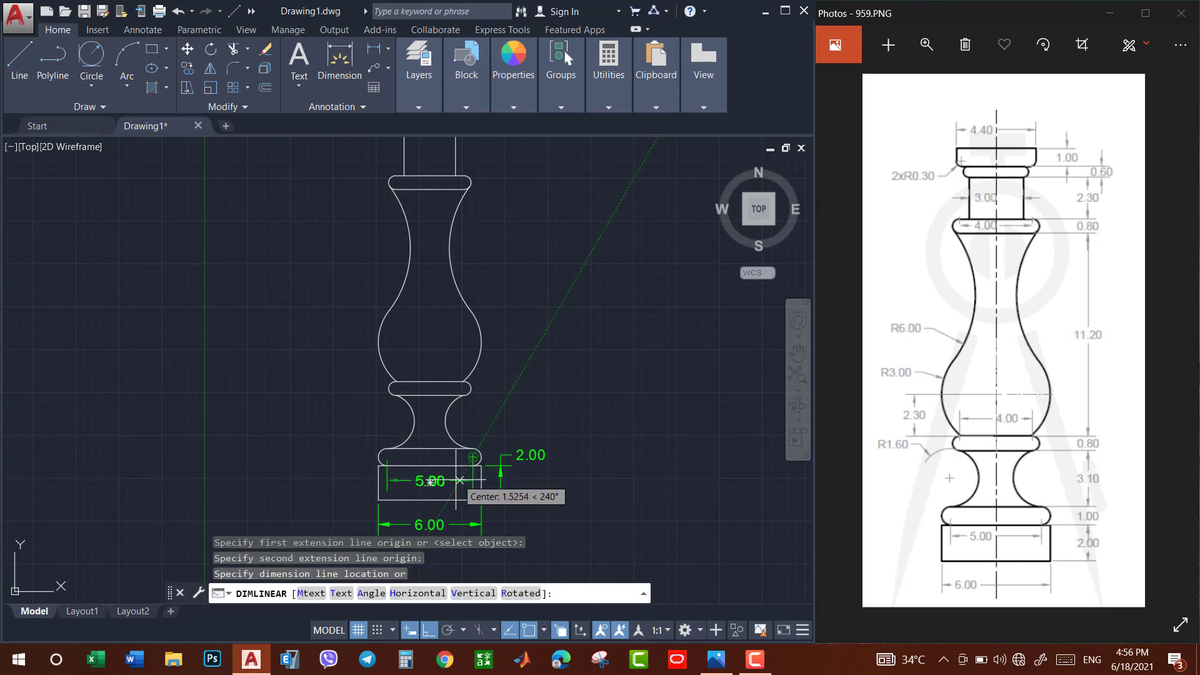
{"action": "left_click", "coordinate": [455, 481]}
Add a 3.10 height dimension left of the lower neck, up to the lower collar.
{"action": "key", "text": "Return"}
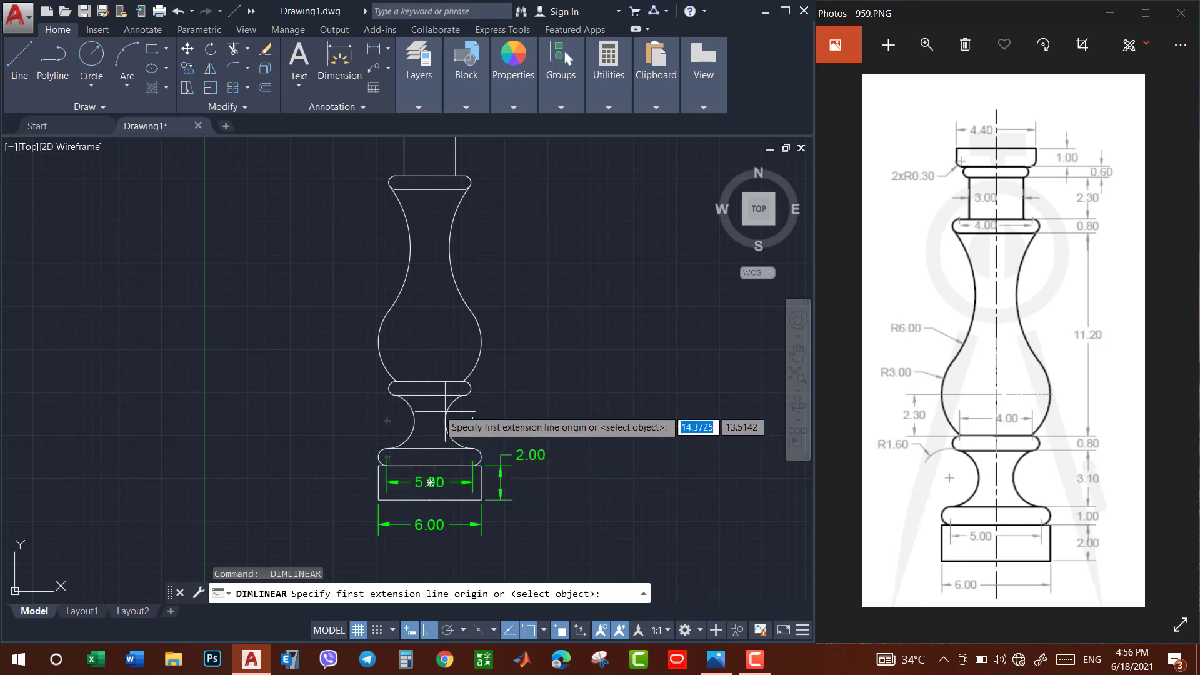
{"action": "scroll", "coordinate": [384, 397], "scroll_direction": "up", "scroll_amount": 4}
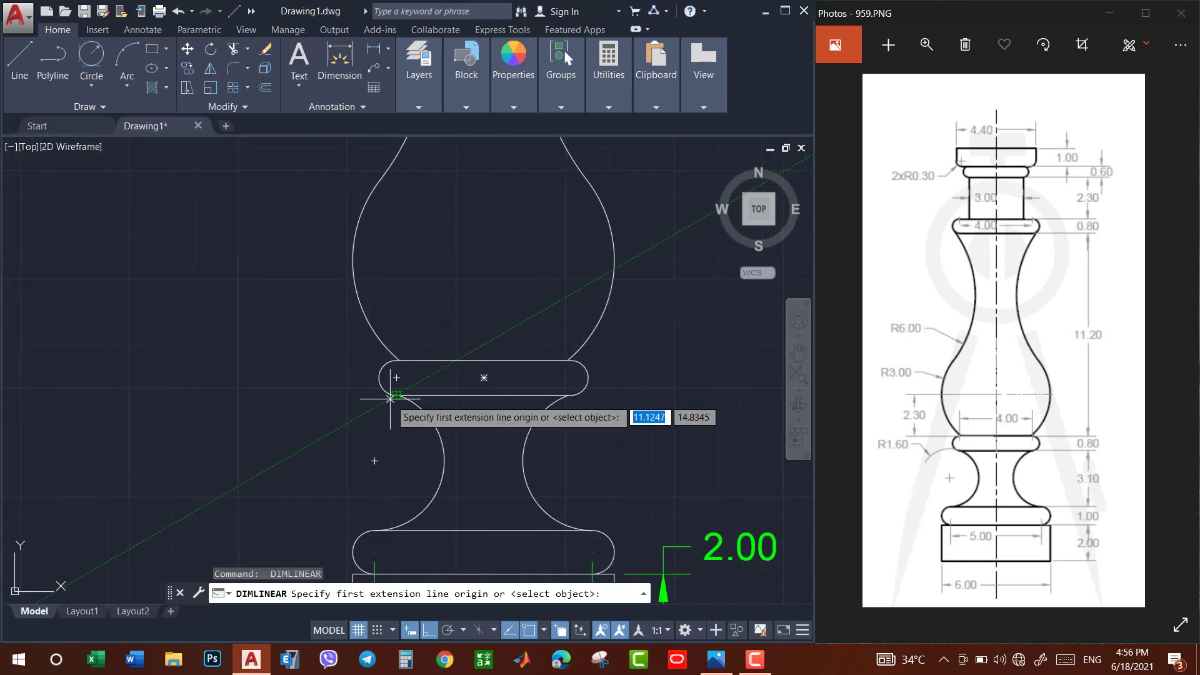
{"action": "scroll", "coordinate": [384, 395], "scroll_direction": "up", "scroll_amount": 6}
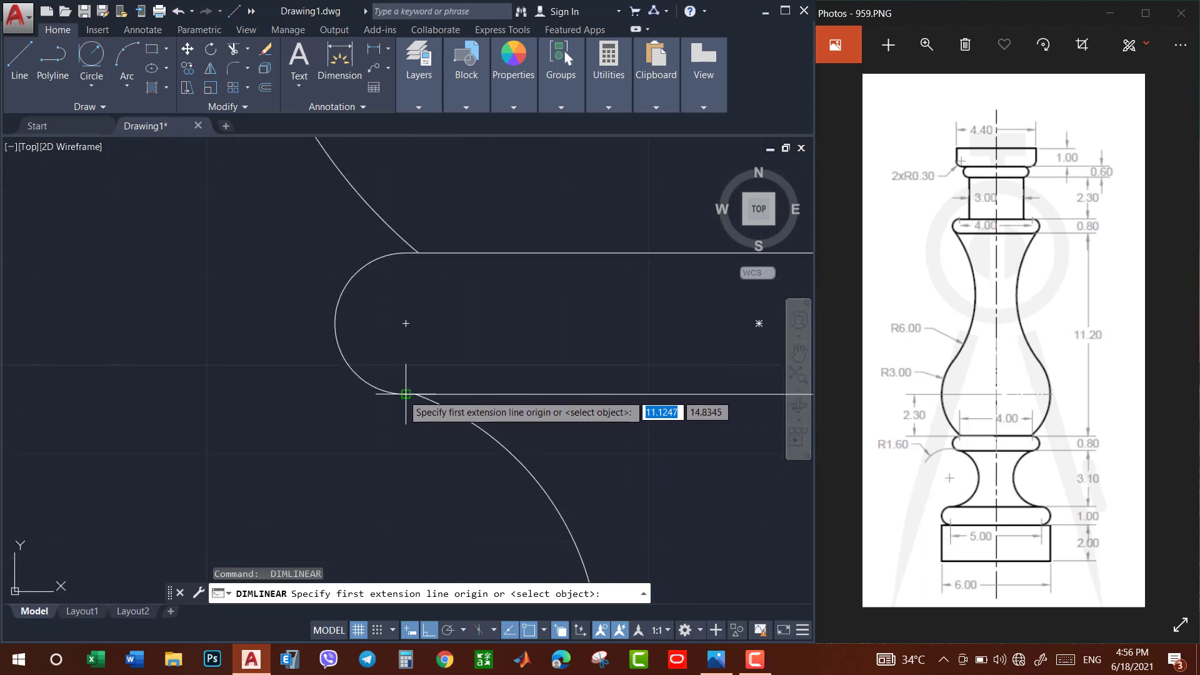
{"action": "left_click", "coordinate": [405, 394]}
{"action": "scroll", "coordinate": [405, 395], "scroll_direction": "down", "scroll_amount": 3}
{"action": "scroll", "coordinate": [405, 395], "scroll_direction": "down", "scroll_amount": 4}
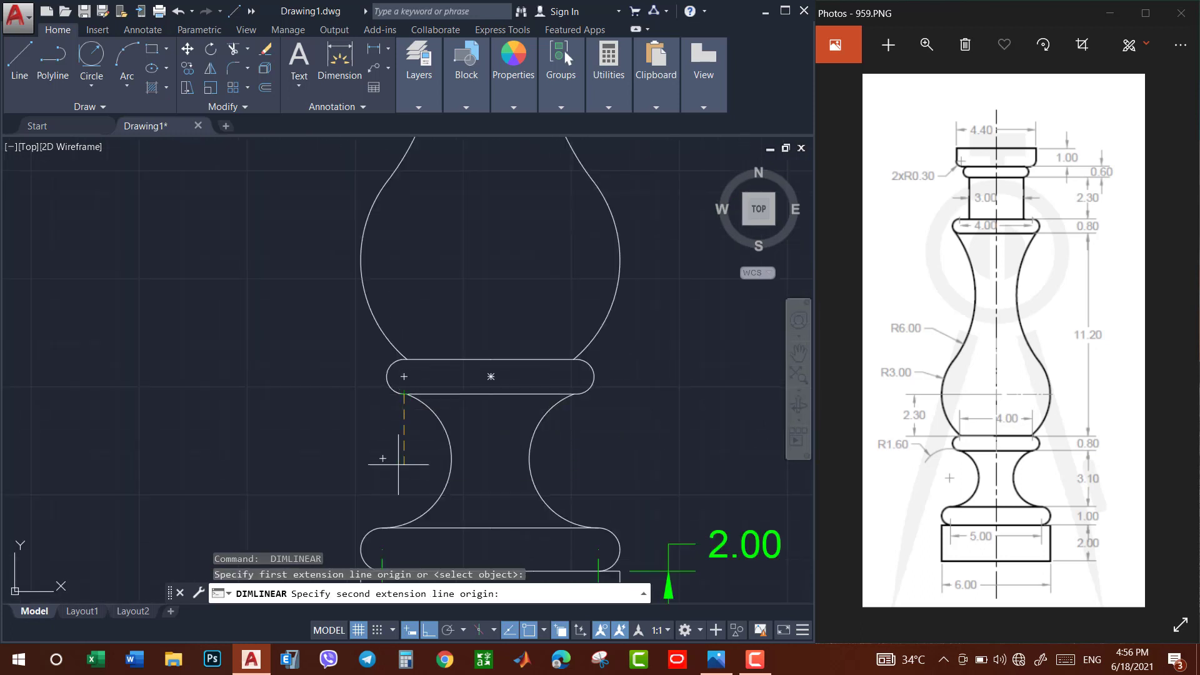
{"action": "left_click", "coordinate": [406, 528]}
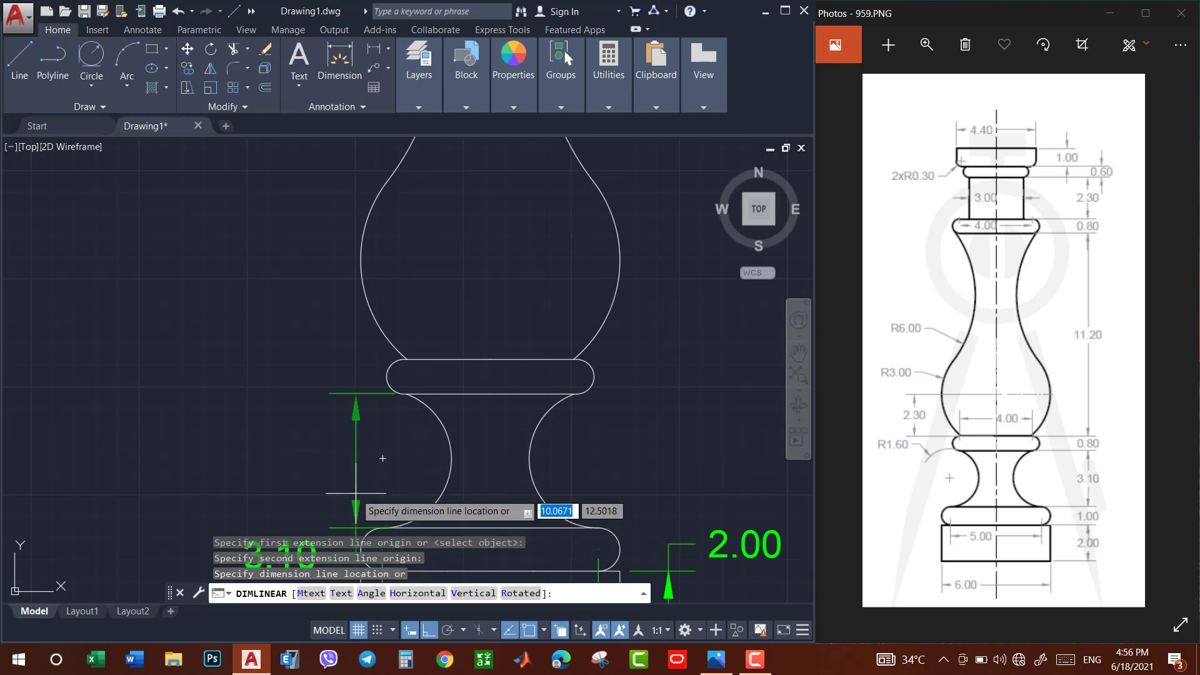
{"action": "left_click", "coordinate": [245, 458]}
{"action": "scroll", "coordinate": [323, 431], "scroll_direction": "down", "scroll_amount": 2}
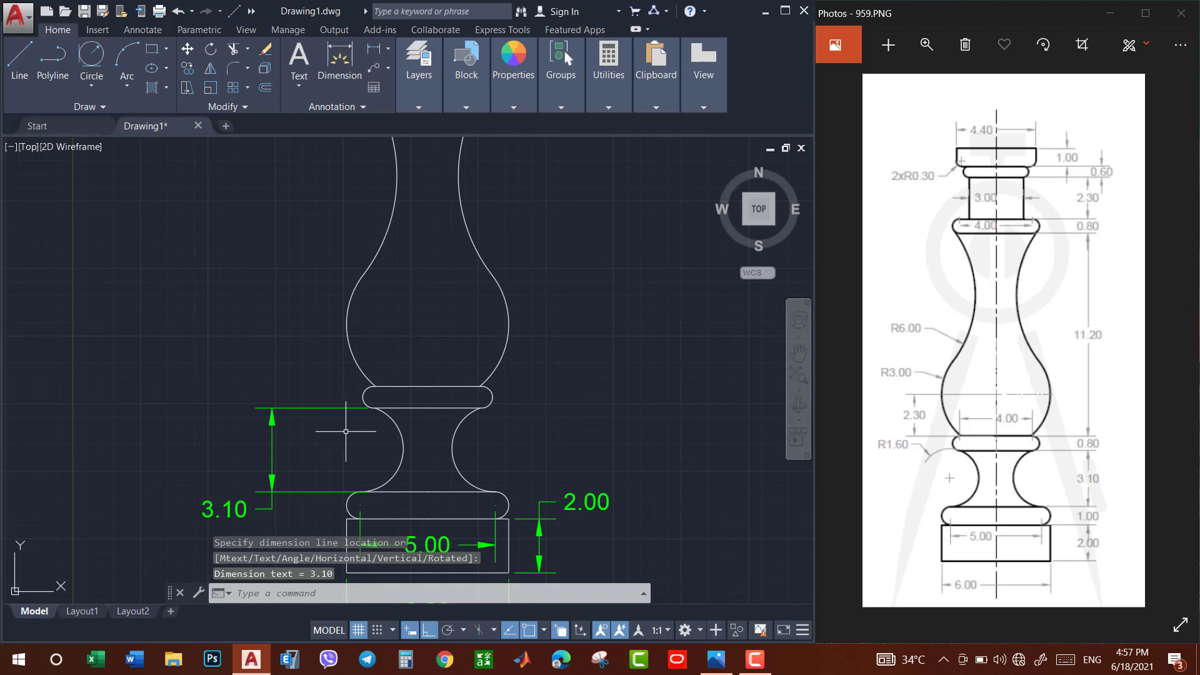
Abandon a stray 0.78 dimension started across the lower collar.
{"action": "key", "text": "Return"}
{"action": "scroll", "coordinate": [486, 395], "scroll_direction": "up", "scroll_amount": 4}
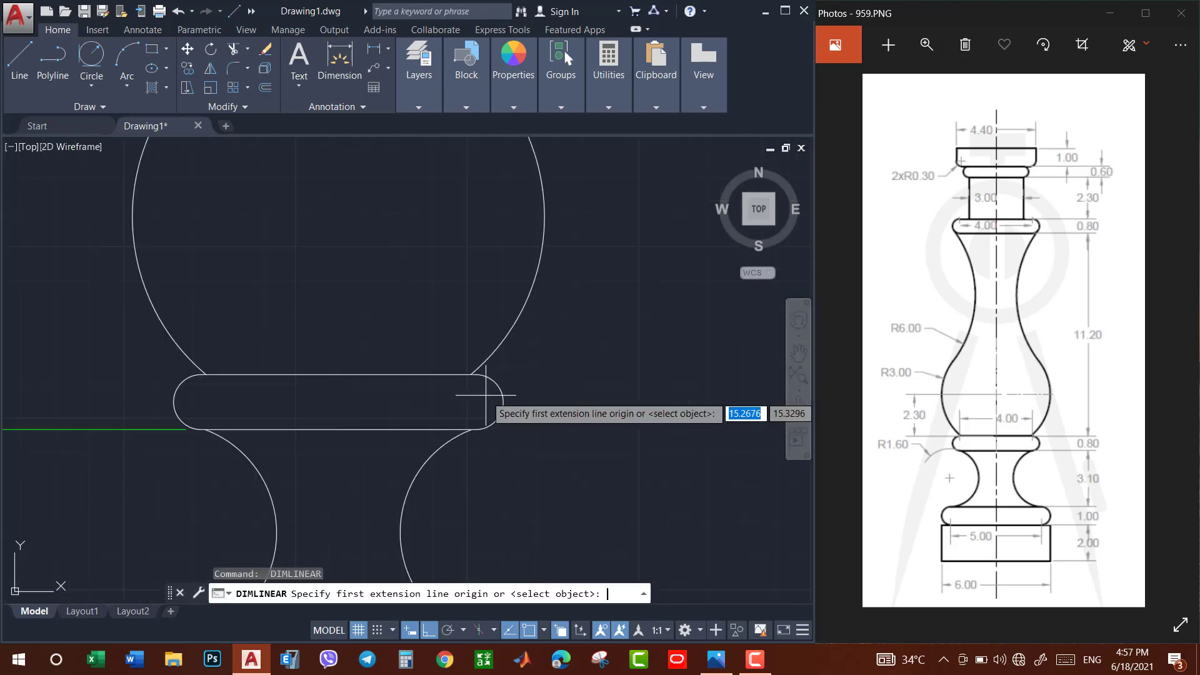
{"action": "left_click", "coordinate": [471, 373]}
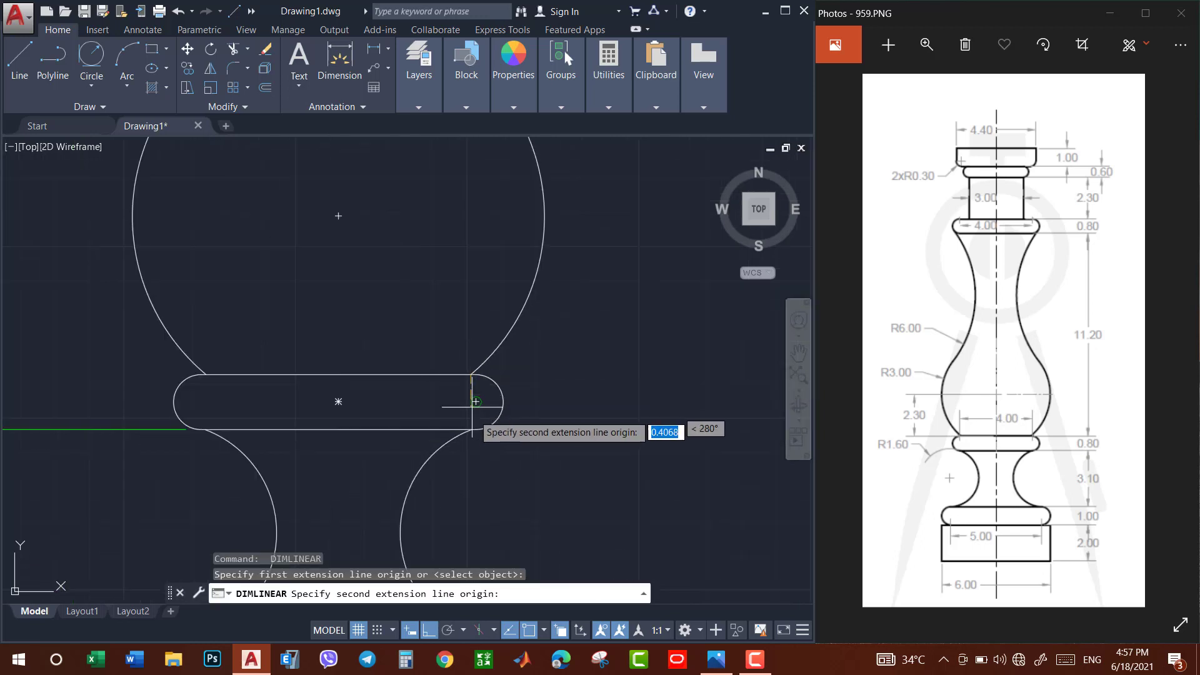
{"action": "scroll", "coordinate": [471, 429], "scroll_direction": "up", "scroll_amount": 8}
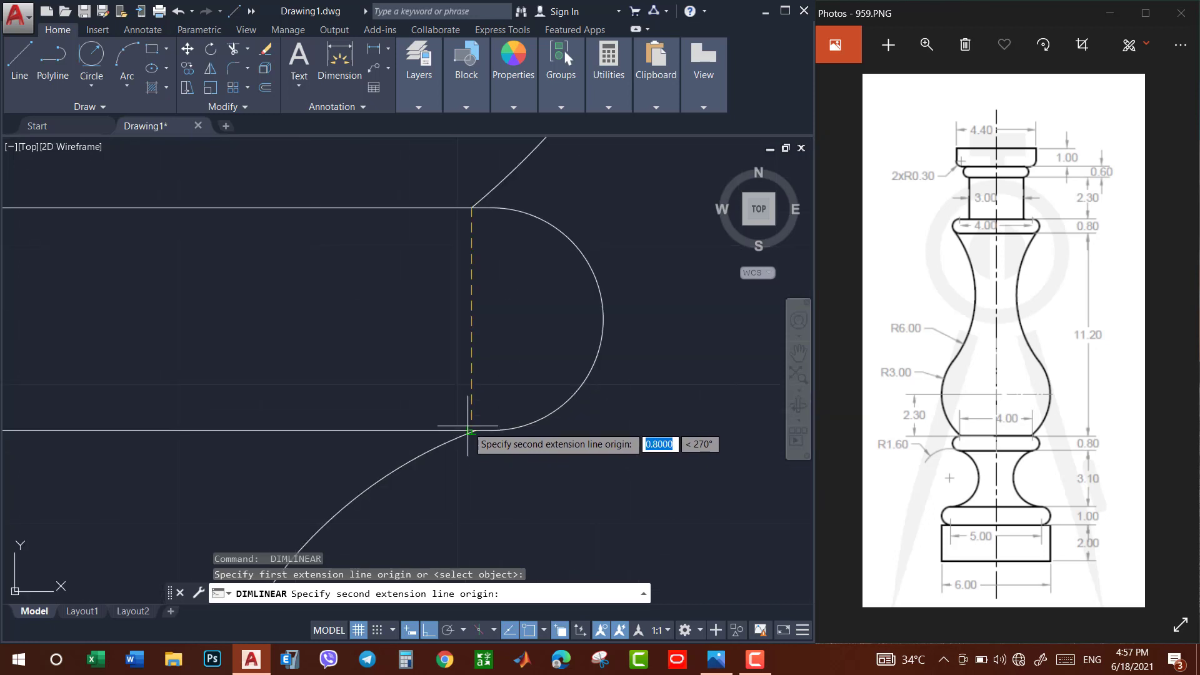
{"action": "left_click", "coordinate": [471, 431]}
{"action": "scroll", "coordinate": [471, 431], "scroll_direction": "down", "scroll_amount": 8}
{"action": "scroll", "coordinate": [470, 429], "scroll_direction": "down", "scroll_amount": 2}
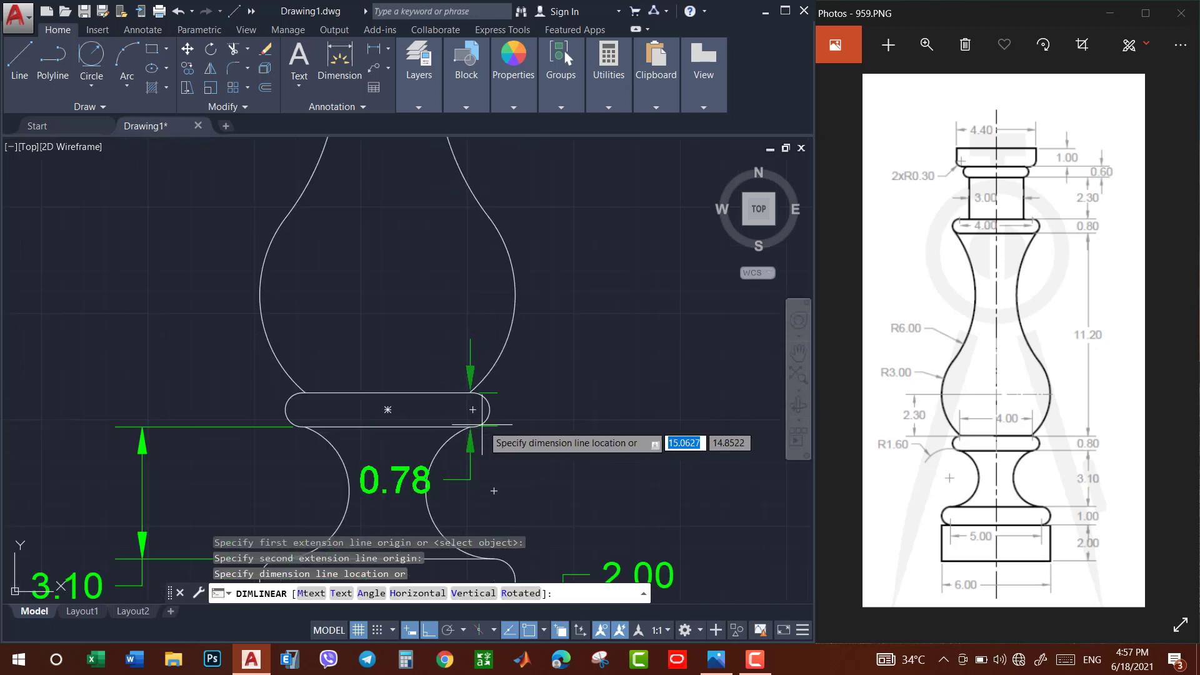
{"action": "key", "text": "Escape"}
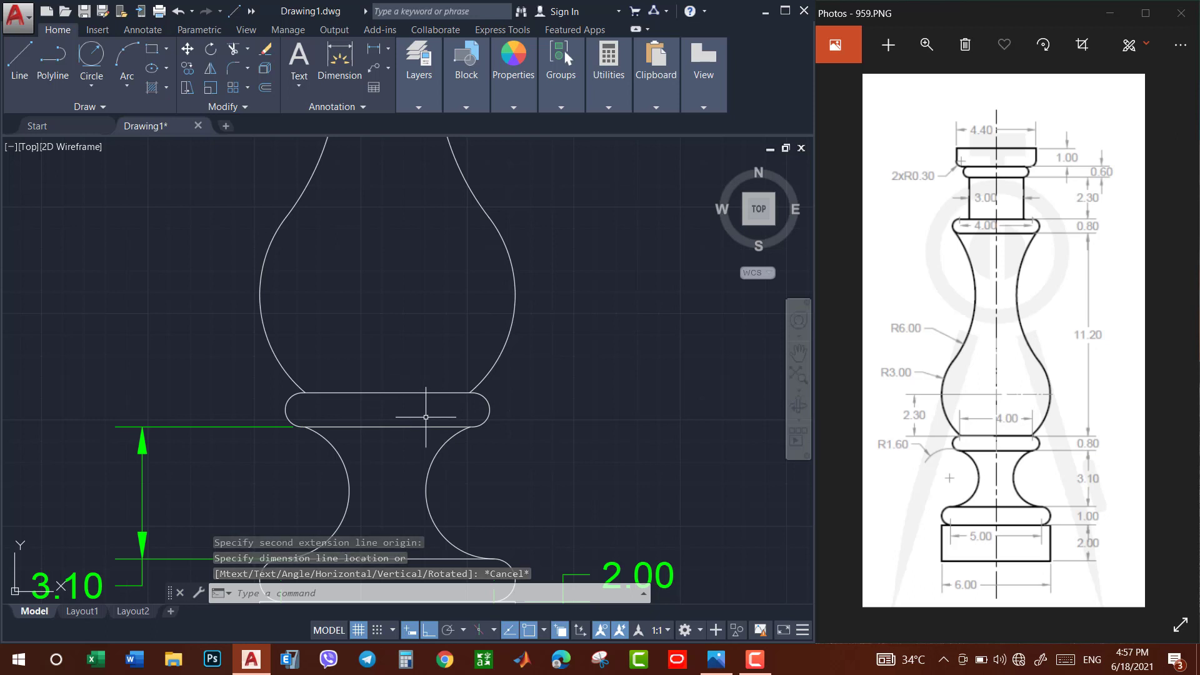
Add an 11.20 height dimension from the lower collar to the upper collar.
{"action": "scroll", "coordinate": [426, 416], "scroll_direction": "down", "scroll_amount": 5}
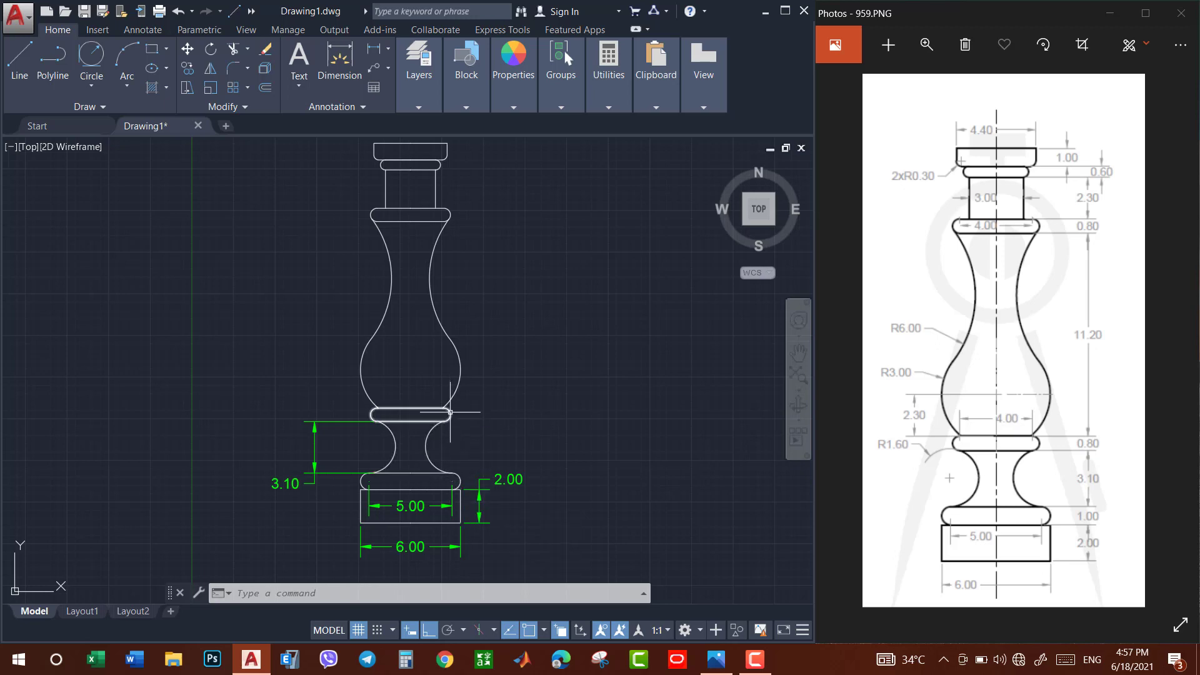
{"action": "left_click", "coordinate": [799, 353]}
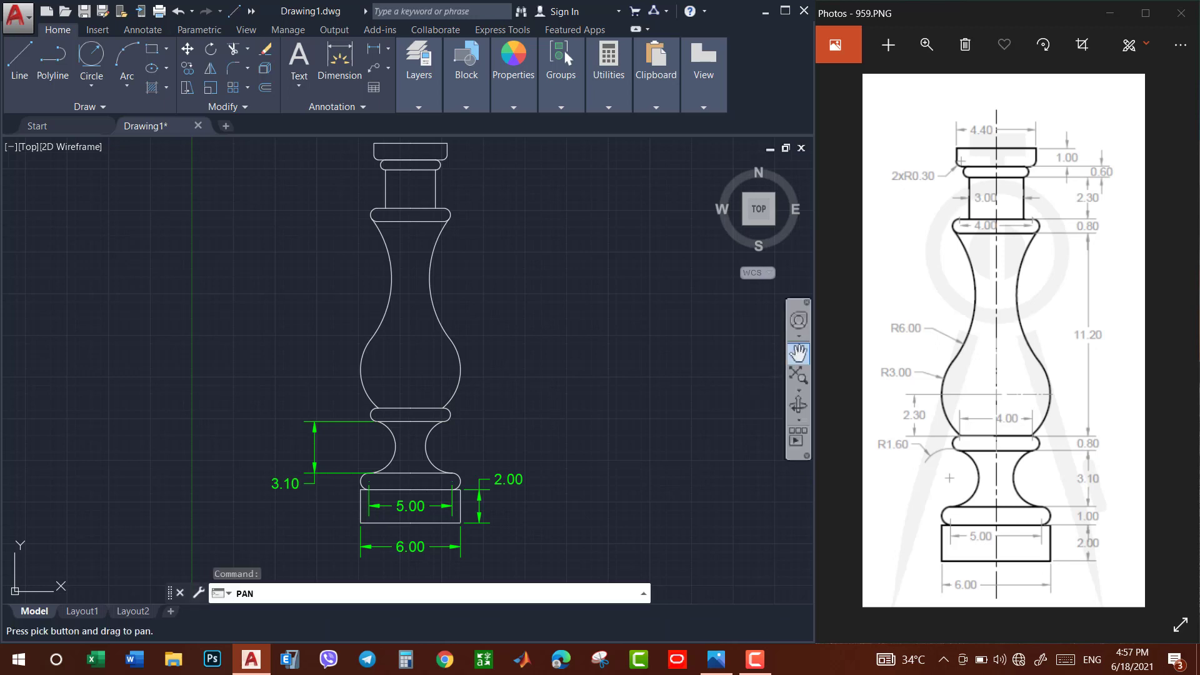
{"action": "left_click_drag", "start_coordinate": [657, 323], "coordinate": [675, 390]}
{"action": "key", "text": "Escape"}
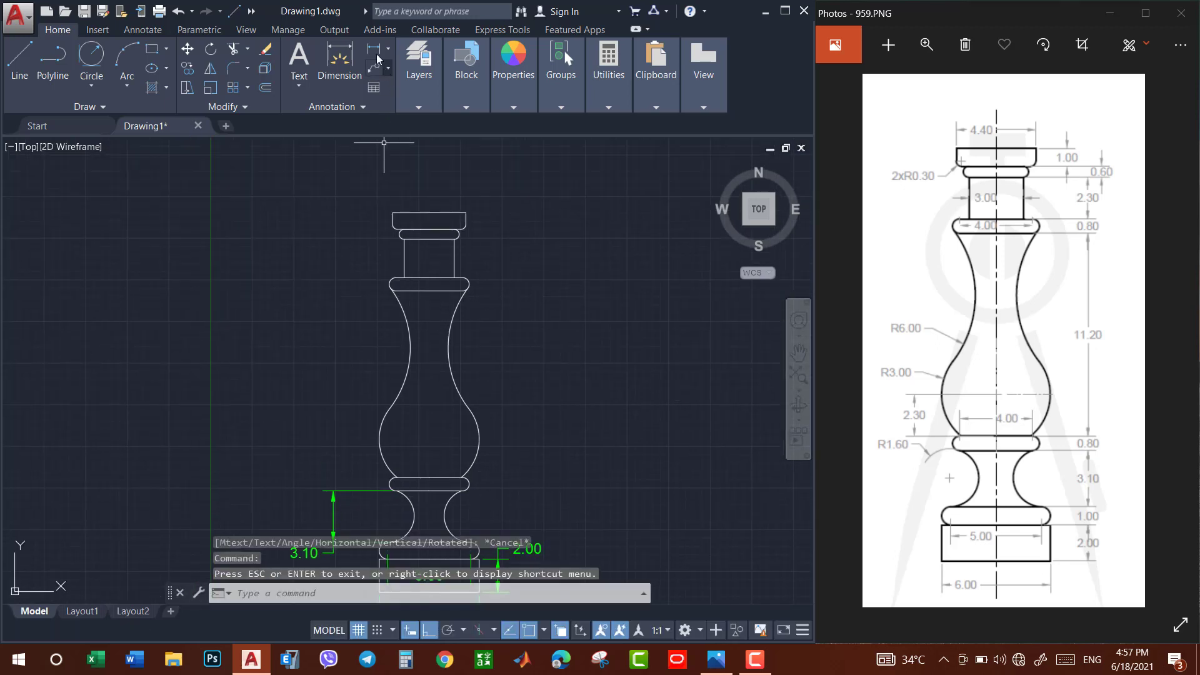
{"action": "left_click", "coordinate": [374, 48]}
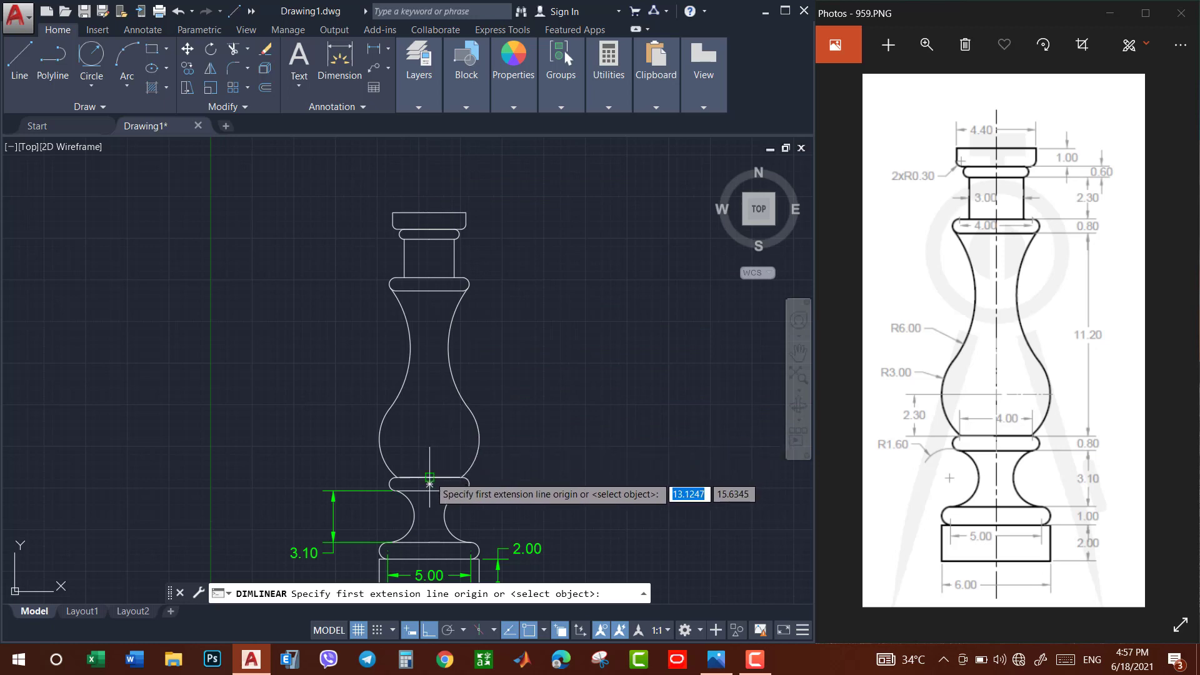
{"action": "left_click", "coordinate": [429, 483]}
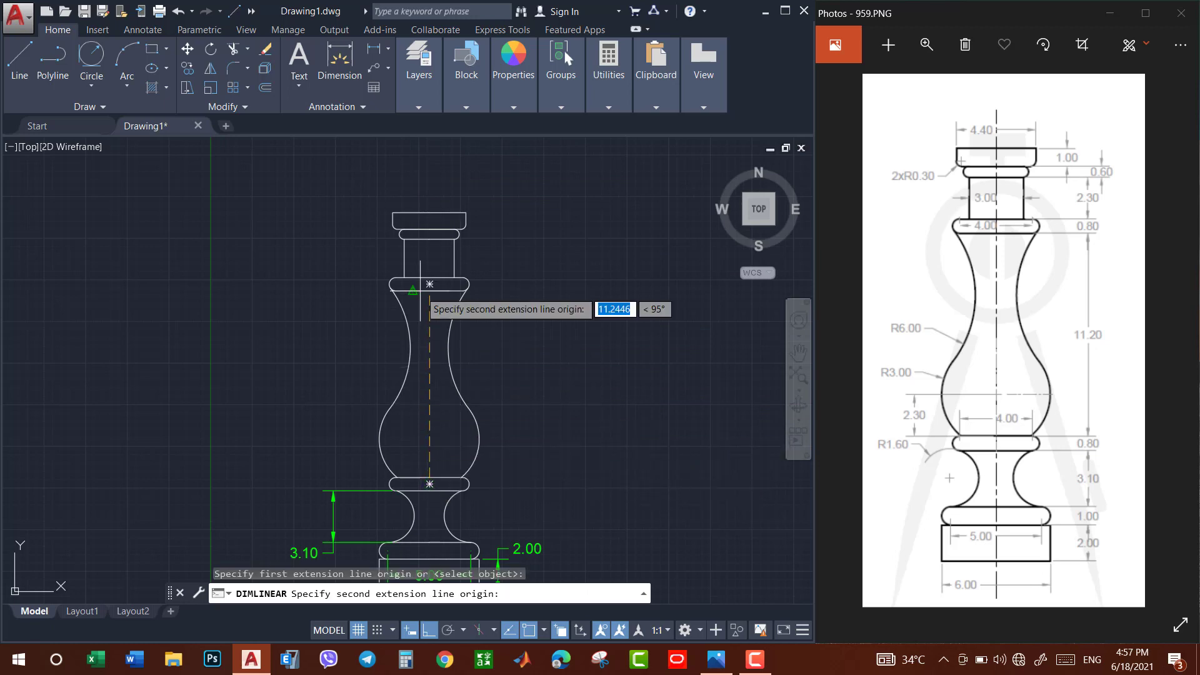
{"action": "left_click", "coordinate": [429, 284]}
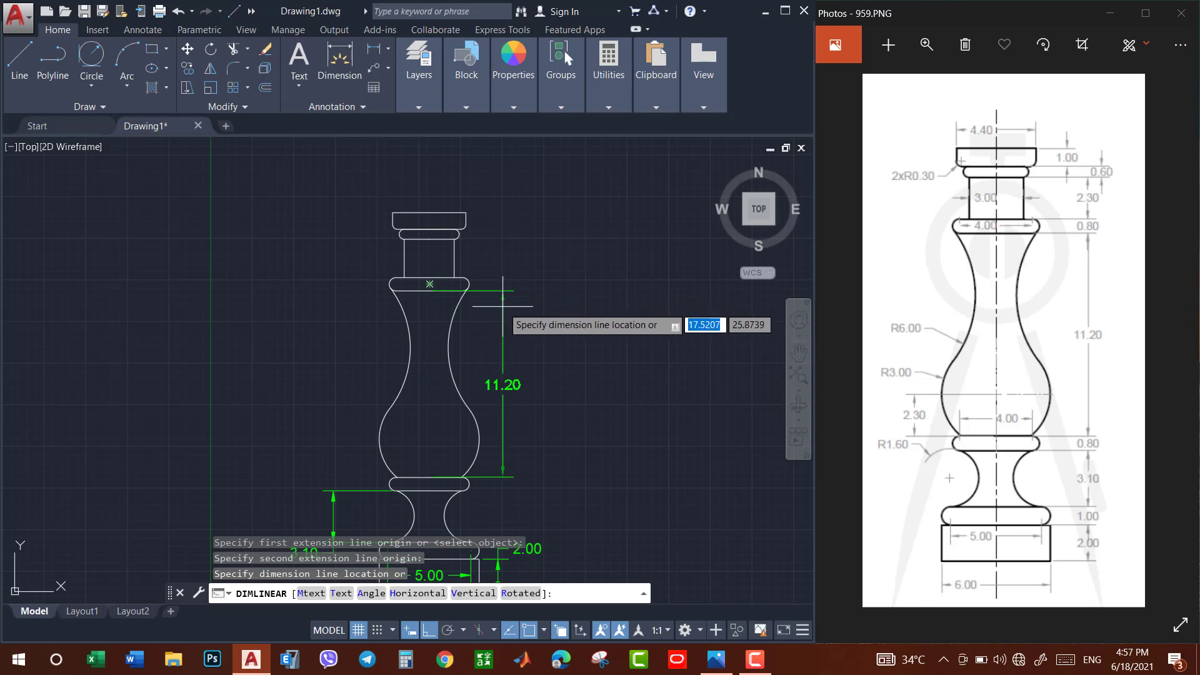
{"action": "left_click", "coordinate": [508, 307]}
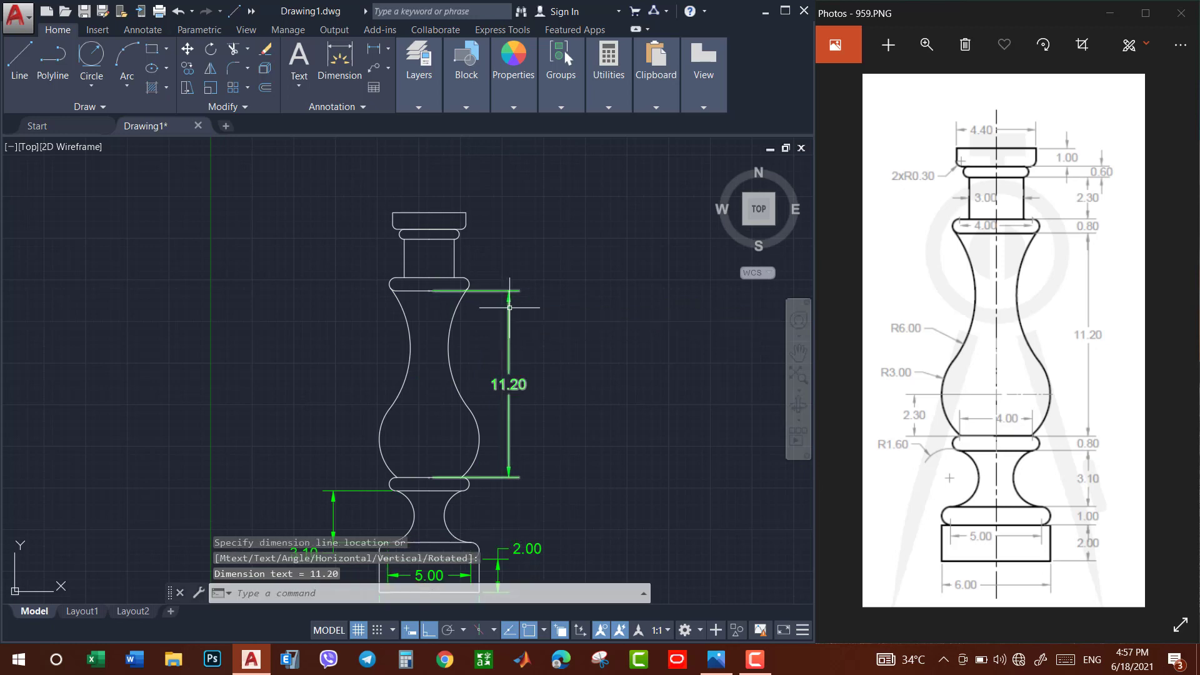
Add a 4.00 width dimension under the upper collar.
{"action": "key", "text": "Return"}
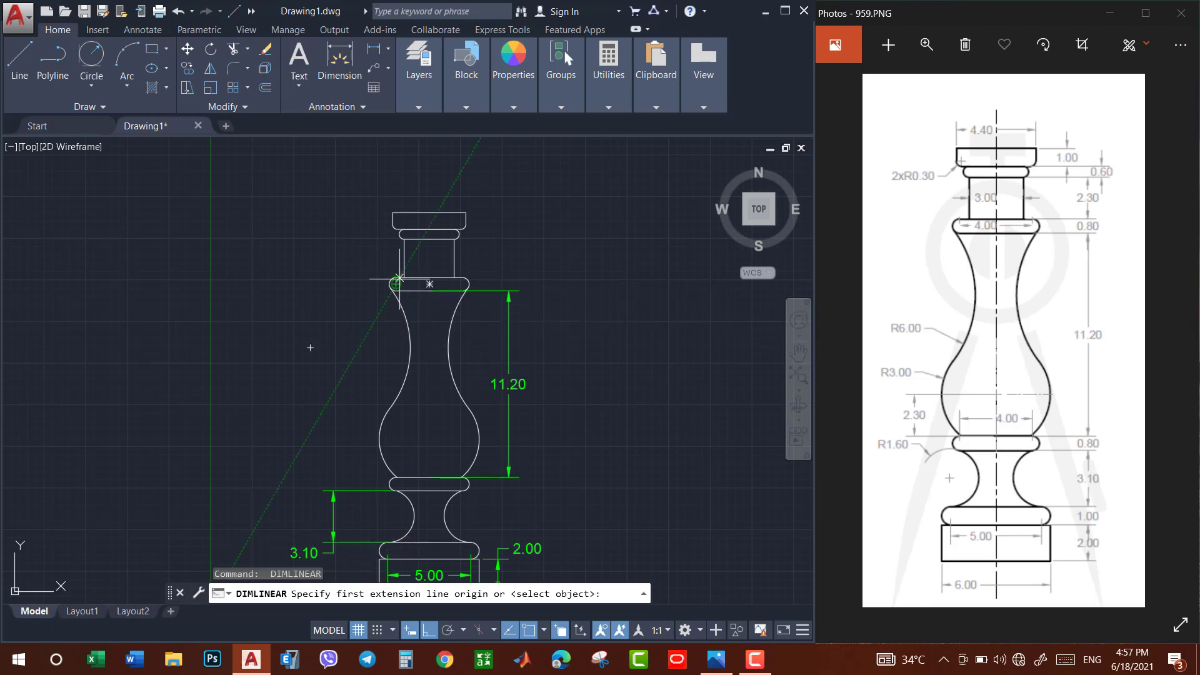
{"action": "left_click", "coordinate": [396, 283]}
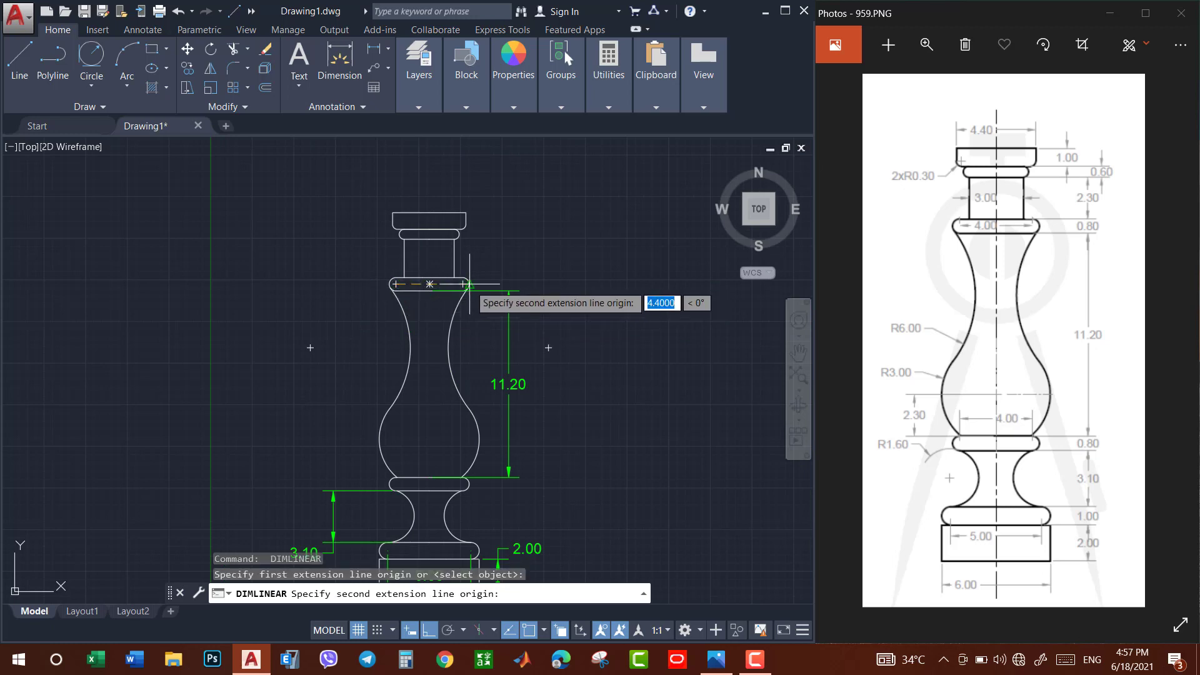
{"action": "left_click", "coordinate": [462, 284]}
{"action": "left_click", "coordinate": [438, 303]}
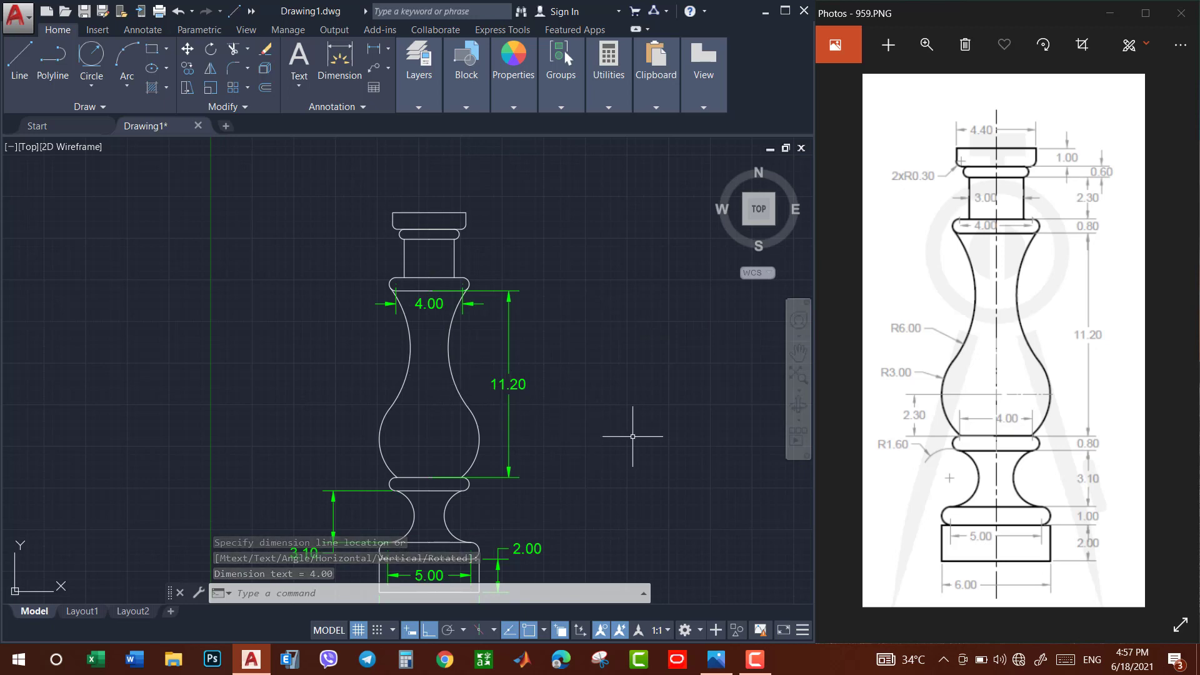
Drop a duplicate 5.00 dimension and add a 4.00 width across the lower collar.
{"action": "scroll", "coordinate": [548, 448], "scroll_direction": "down", "scroll_amount": 2}
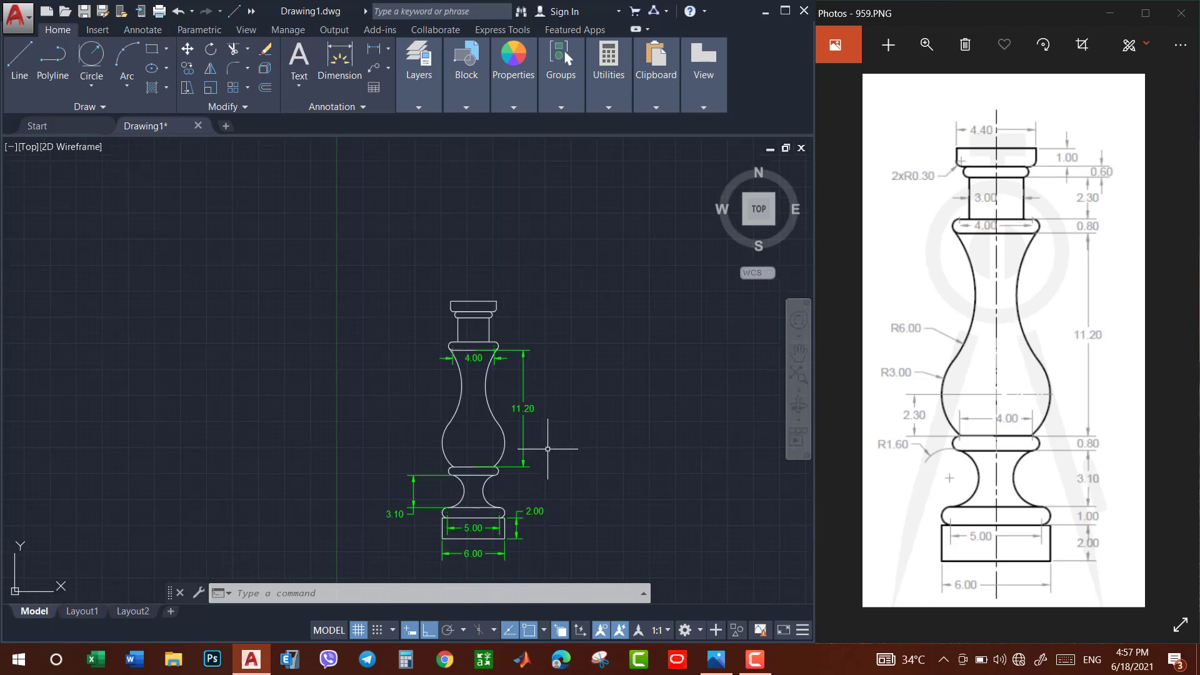
{"action": "scroll", "coordinate": [506, 509], "scroll_direction": "up", "scroll_amount": 2}
{"action": "key", "text": "Return"}
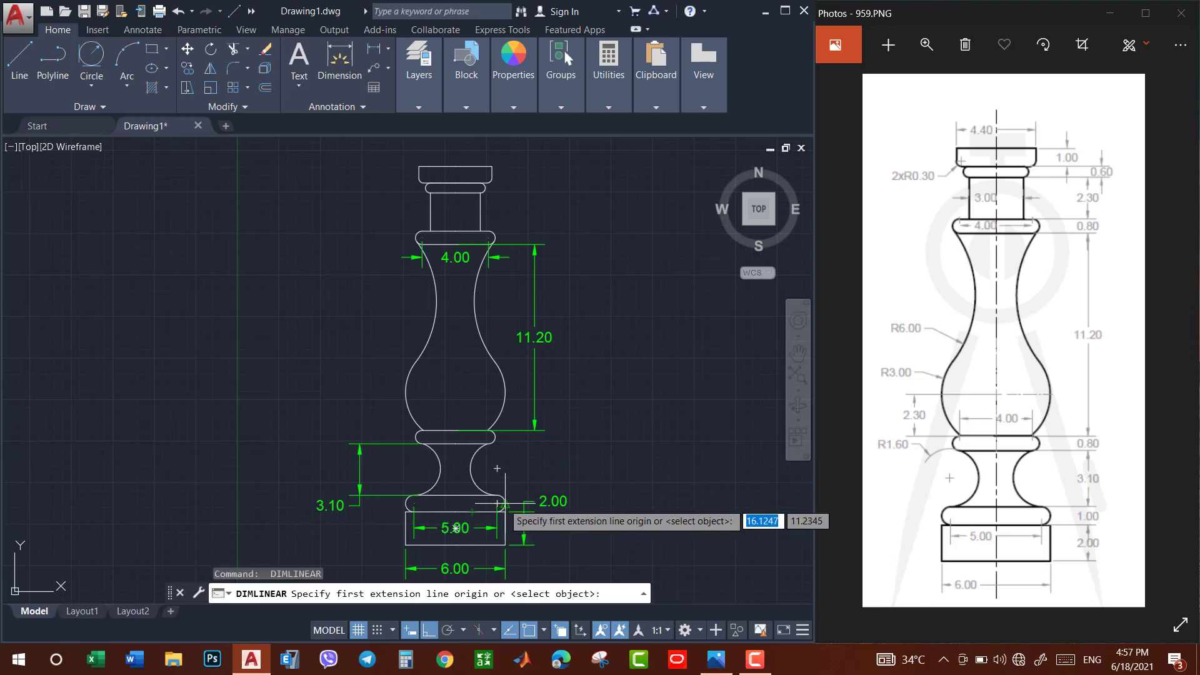
{"action": "left_click", "coordinate": [497, 504]}
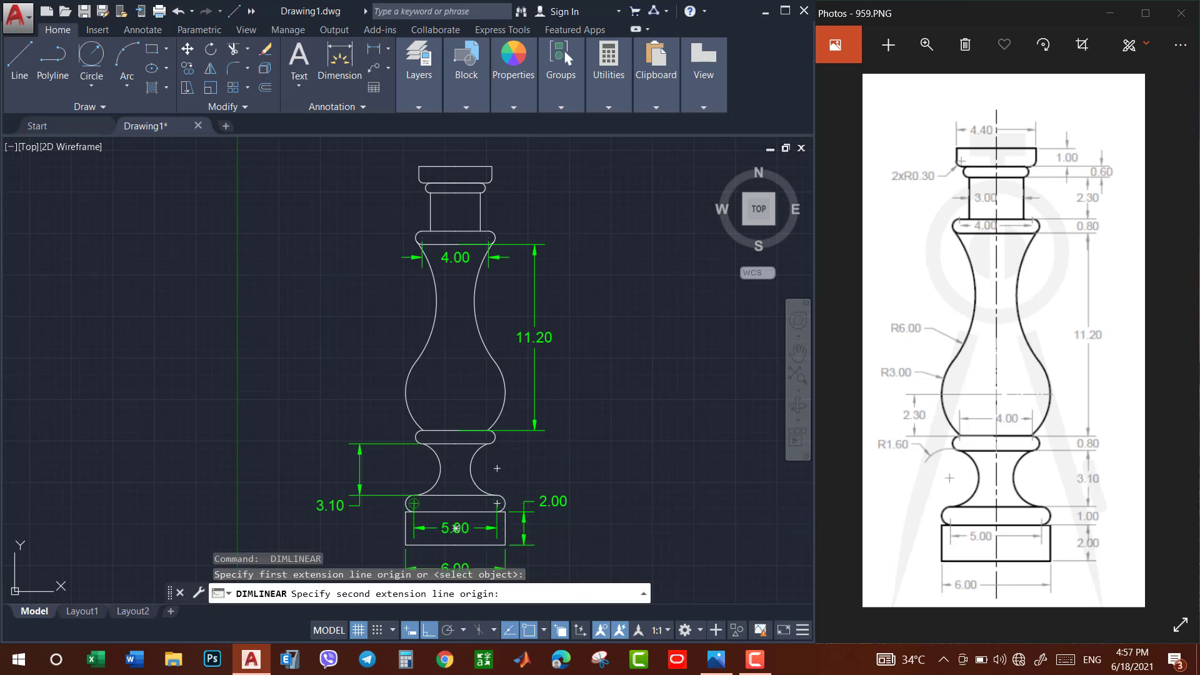
{"action": "left_click", "coordinate": [415, 504]}
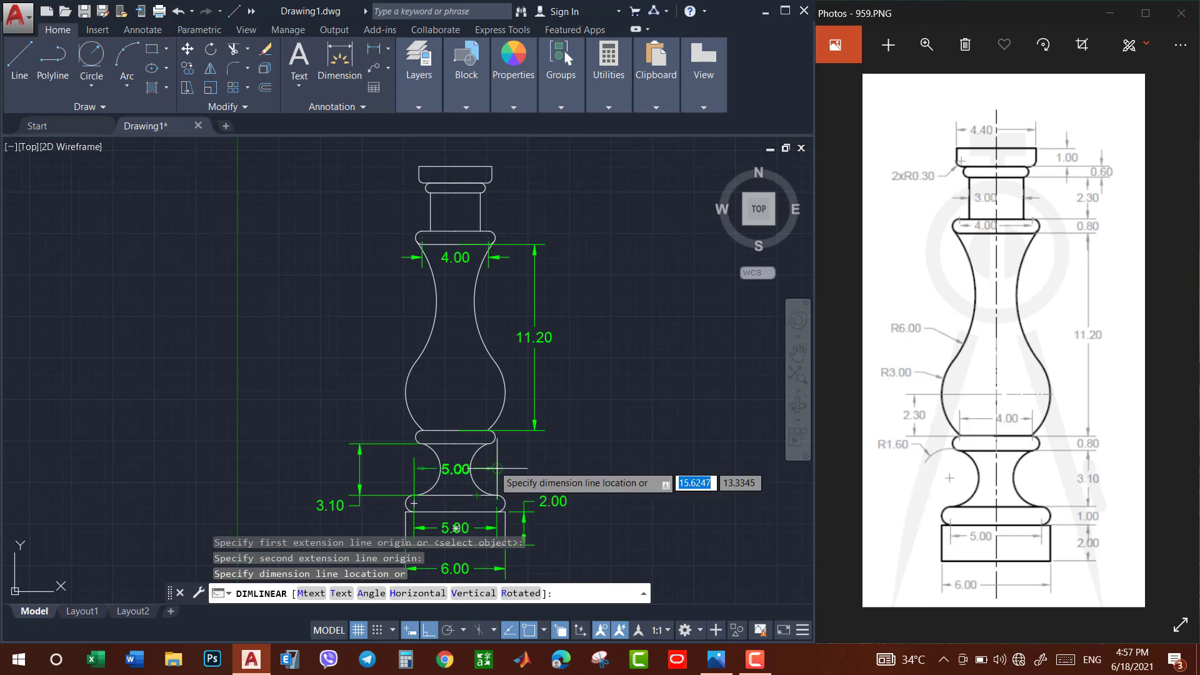
{"action": "key", "text": "Escape"}
{"action": "key", "text": "Return"}
{"action": "left_click", "coordinate": [490, 437]}
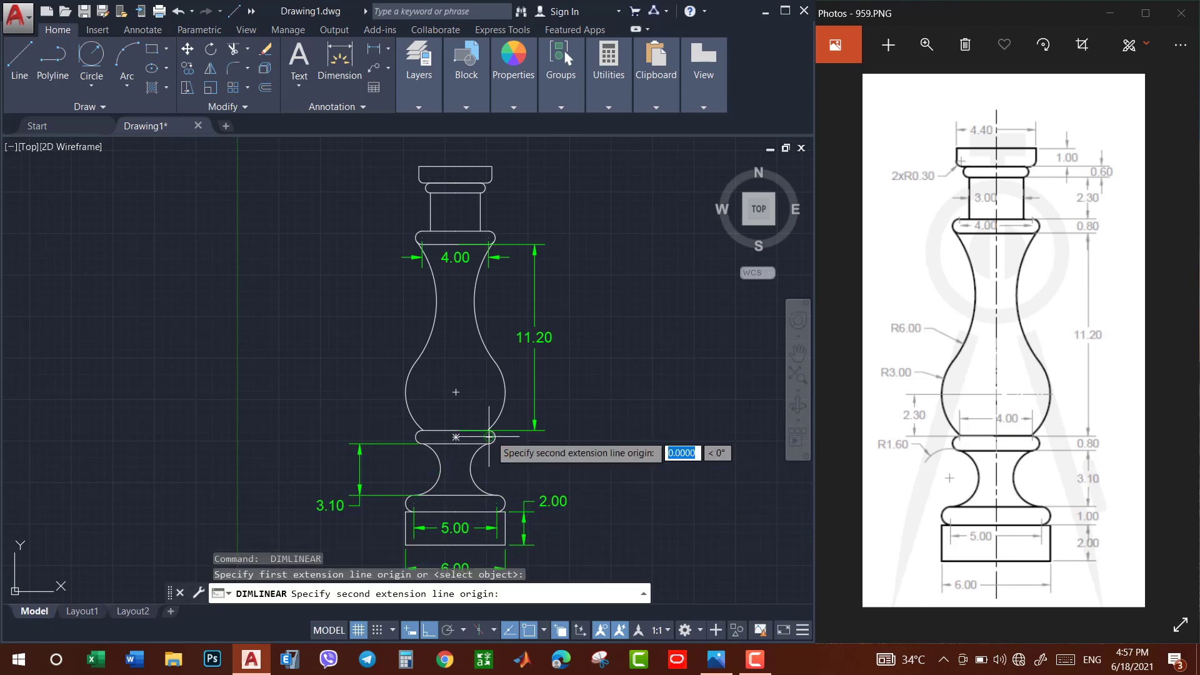
{"action": "left_click", "coordinate": [423, 437]}
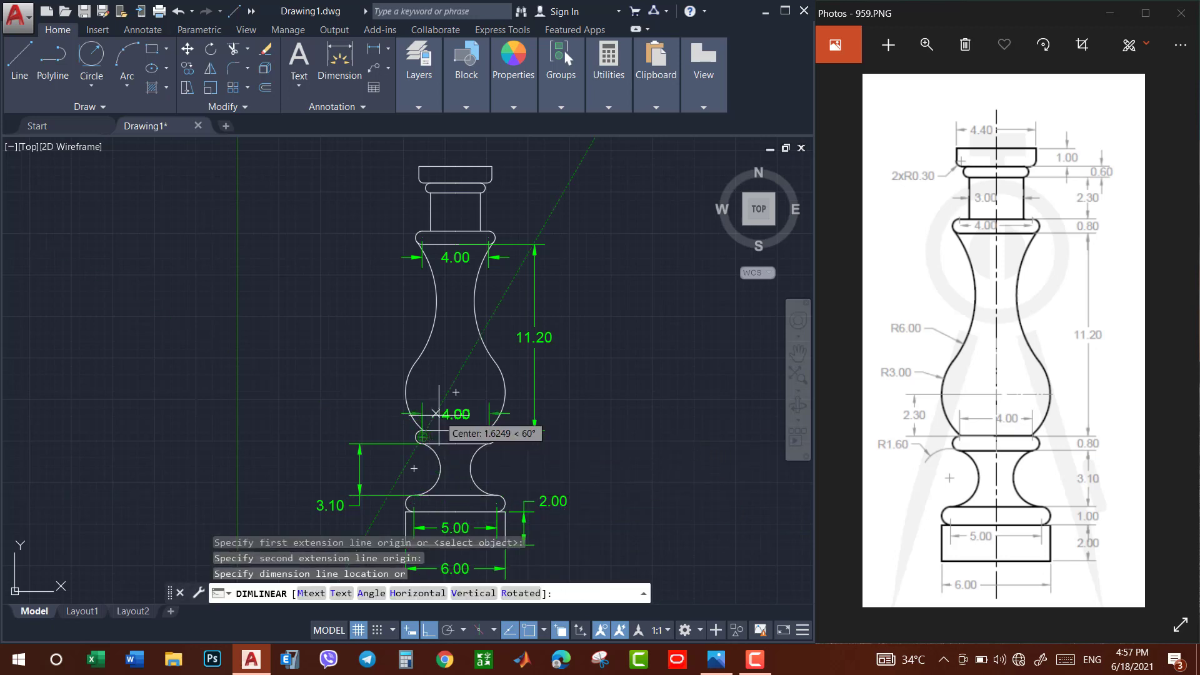
{"action": "left_click", "coordinate": [459, 415]}
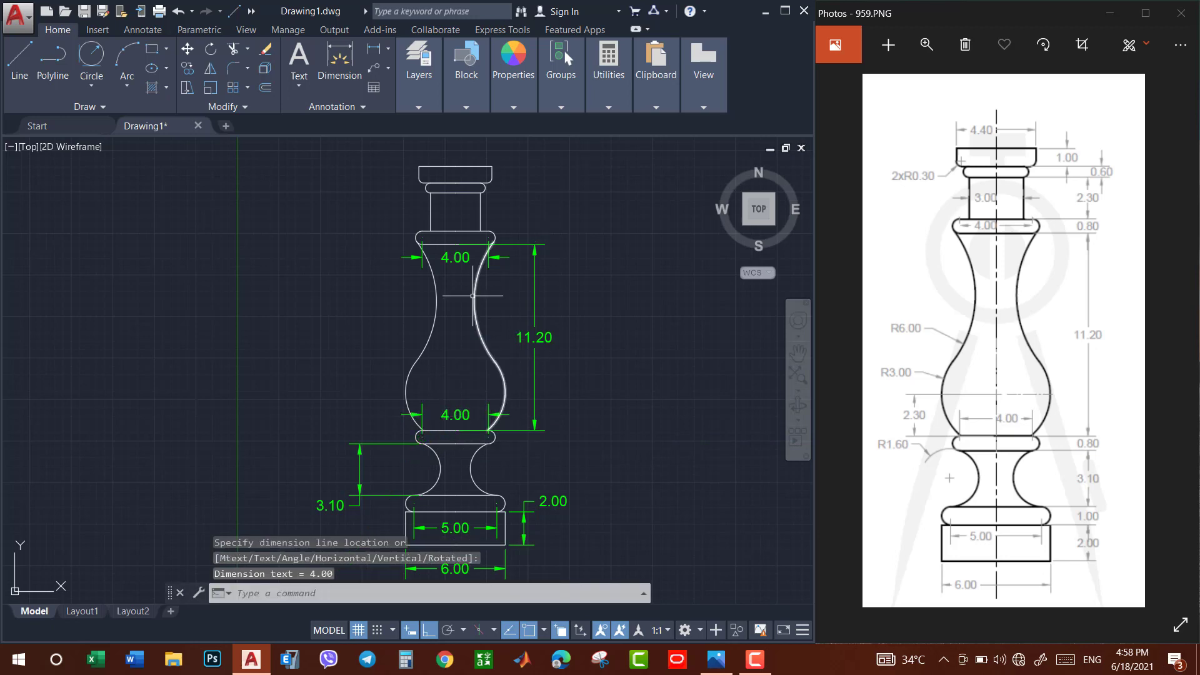
Add a 3.00 width dimension across the upper neck.
{"action": "left_click", "coordinate": [804, 355]}
{"action": "left_click_drag", "start_coordinate": [655, 312], "coordinate": [658, 400]}
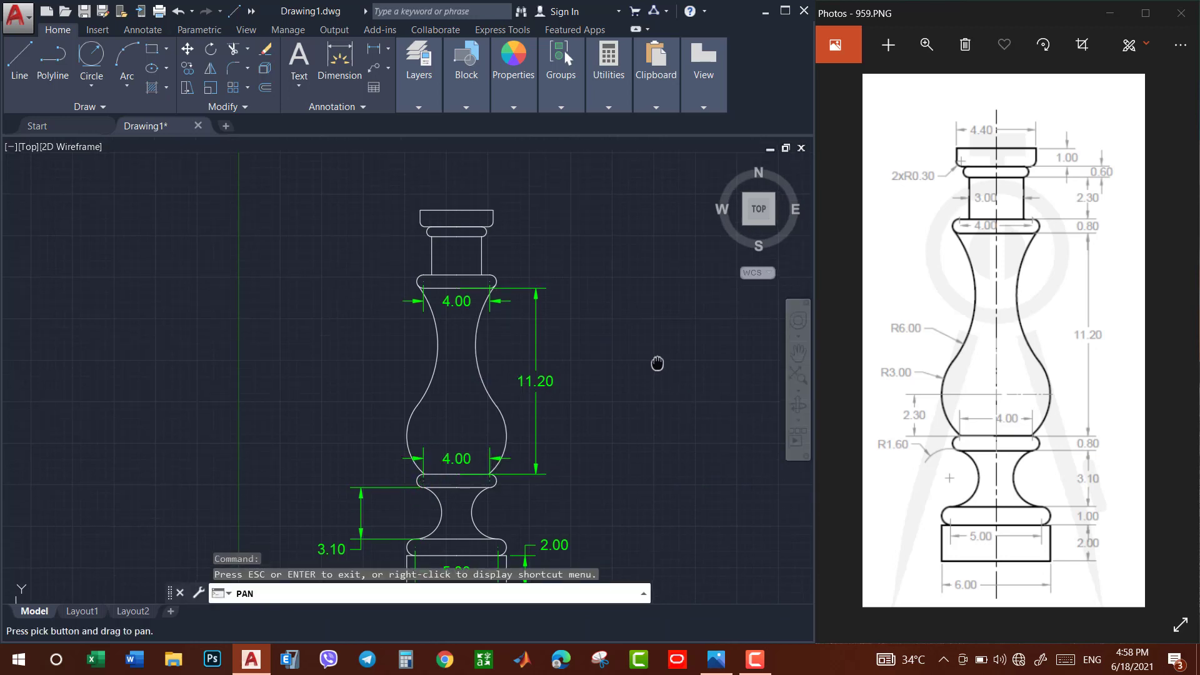
{"action": "key", "text": "Escape"}
{"action": "left_click", "coordinate": [372, 50]}
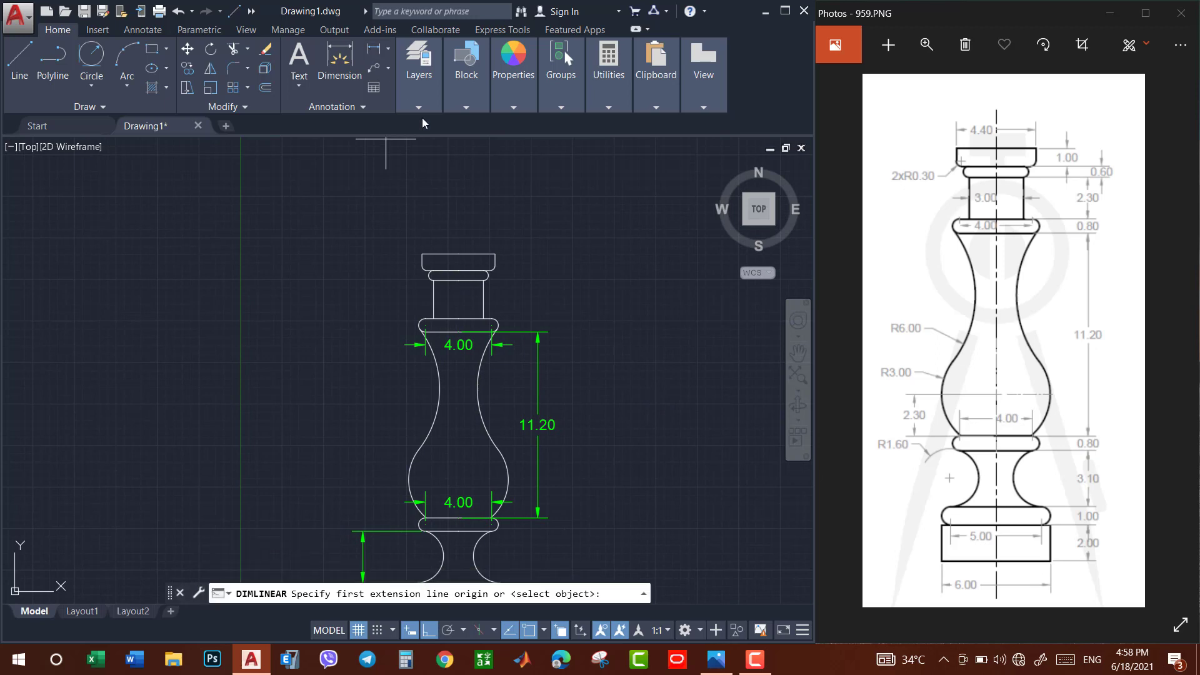
{"action": "left_click", "coordinate": [434, 299]}
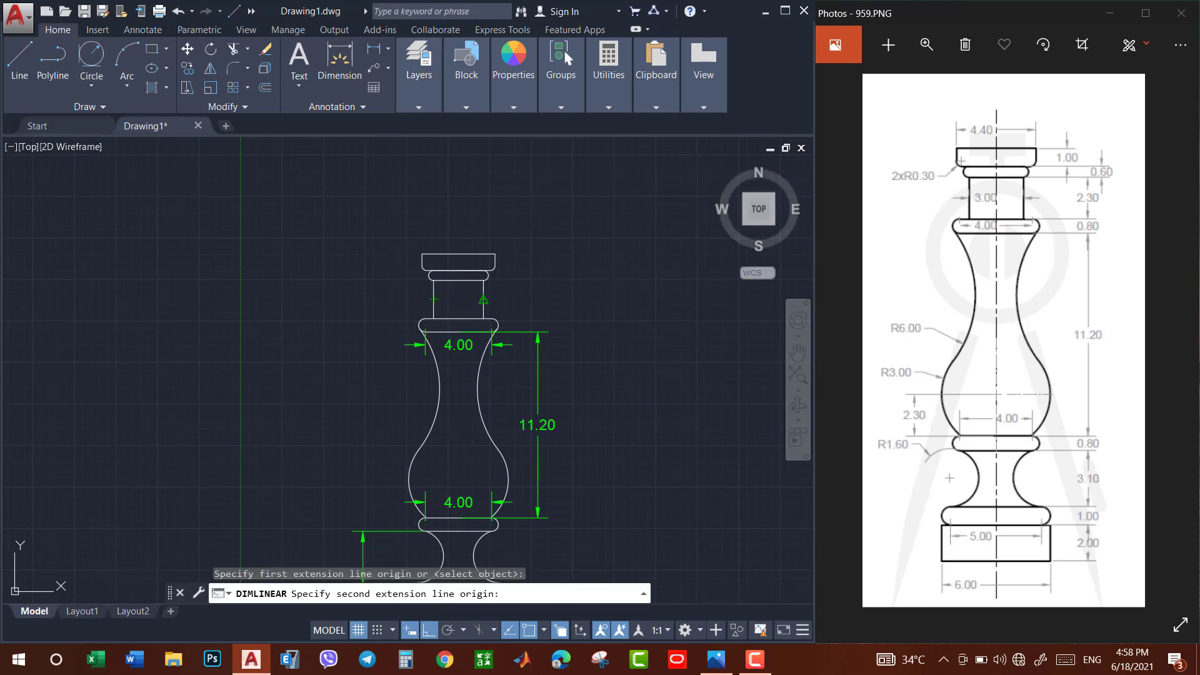
{"action": "left_click", "coordinate": [483, 300]}
{"action": "left_click", "coordinate": [507, 298]}
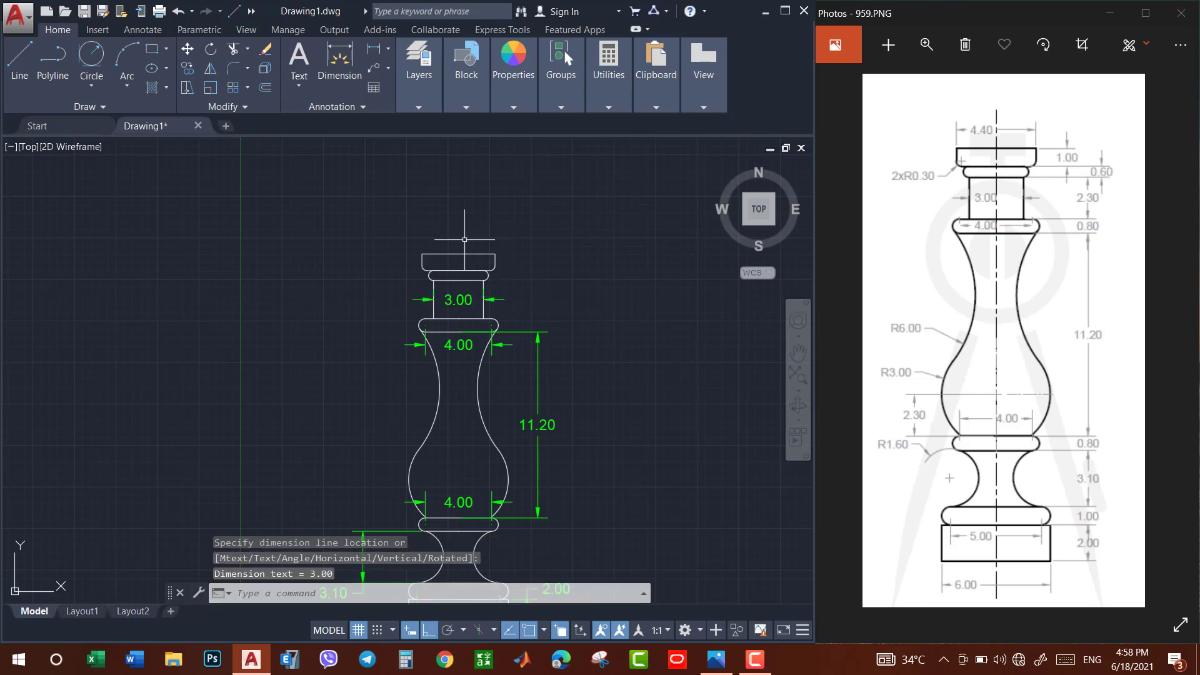
Add a 4.40 width dimension across the top cap's corners.
{"action": "key", "text": "Return"}
{"action": "left_click", "coordinate": [422, 254]}
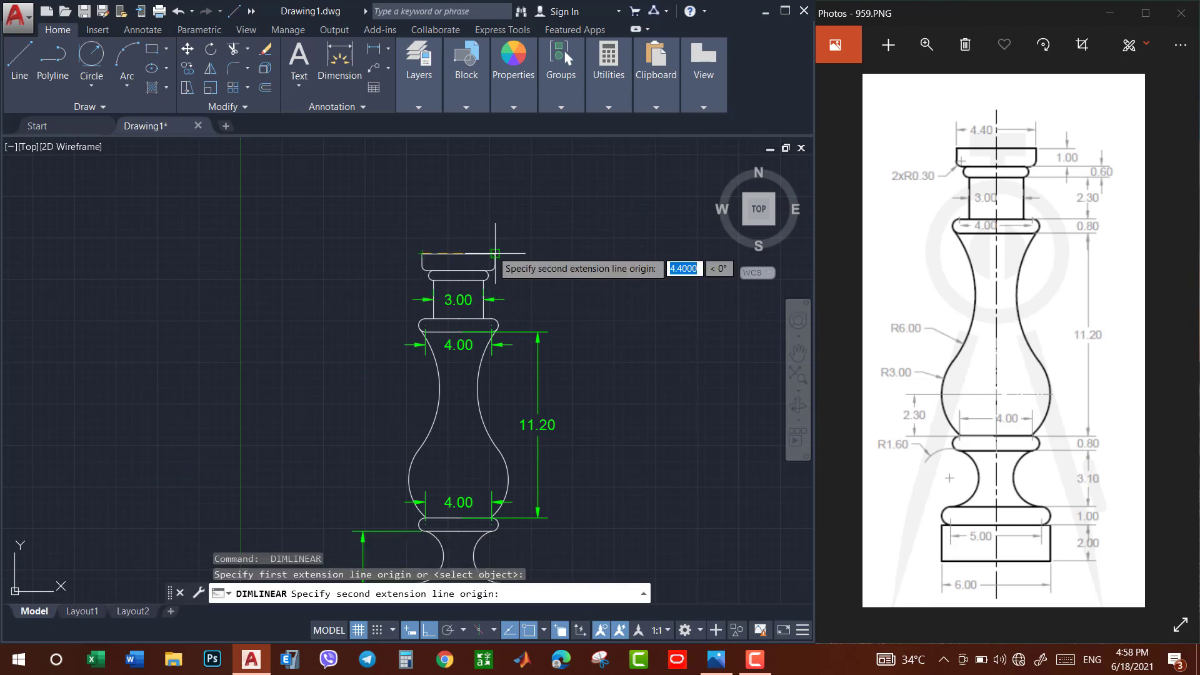
{"action": "left_click", "coordinate": [495, 253]}
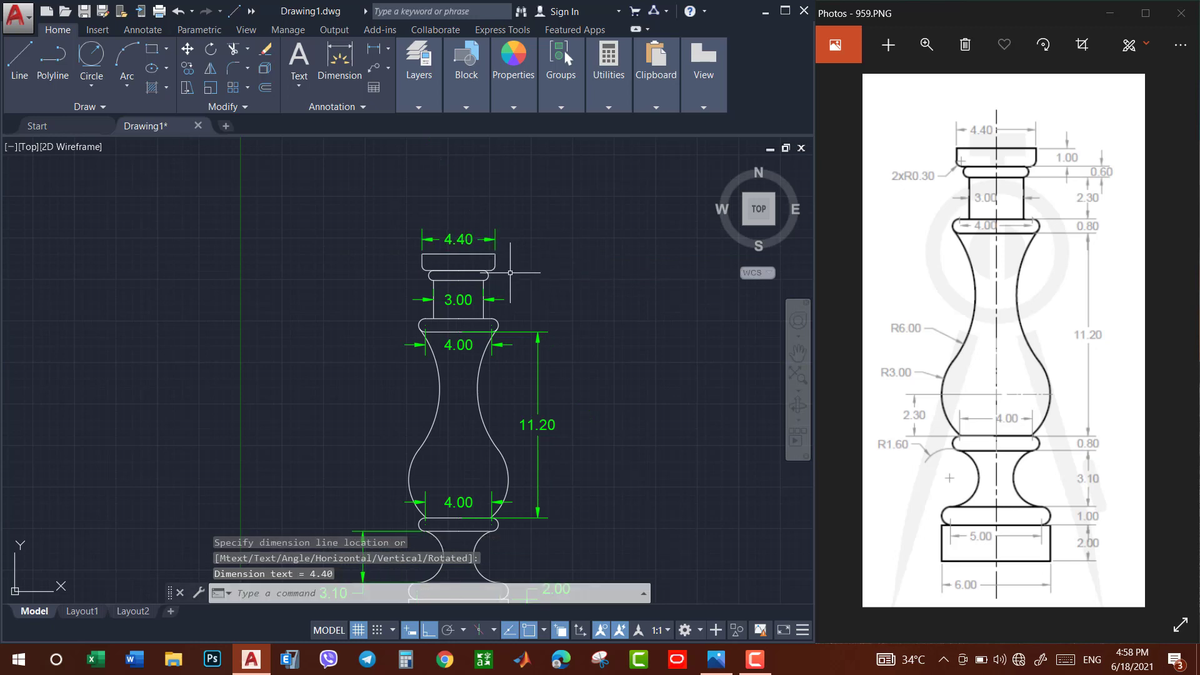
{"action": "scroll", "coordinate": [510, 273], "scroll_direction": "down", "scroll_amount": 2}
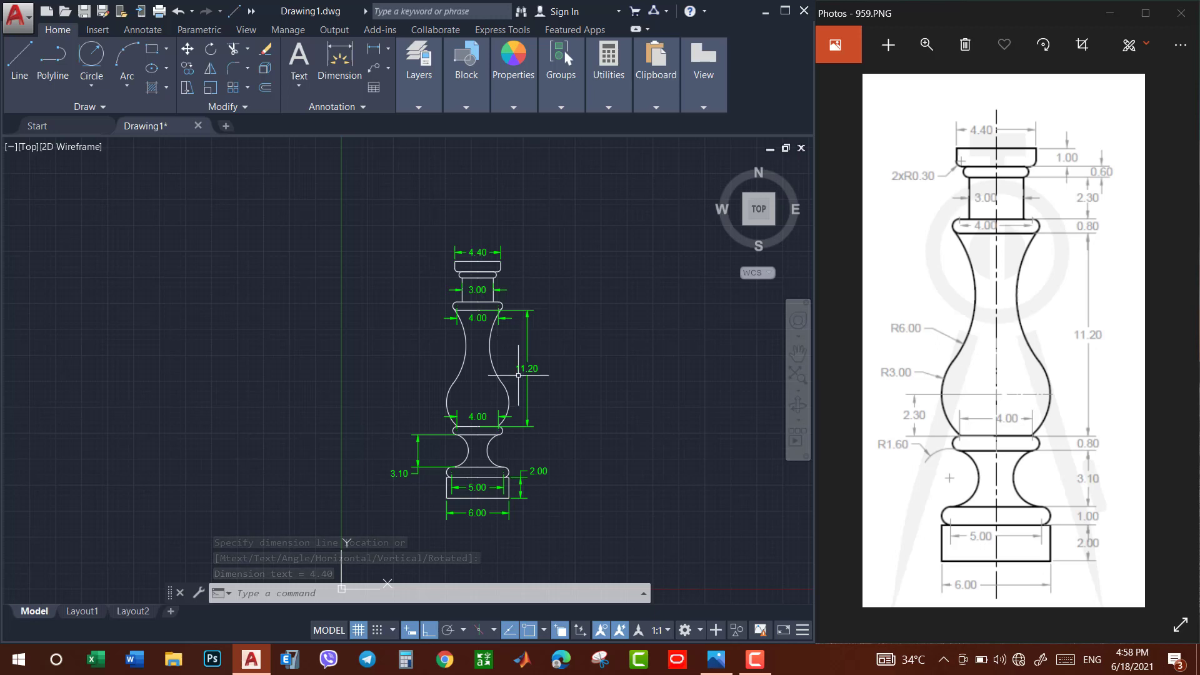
Switch to radius dimensioning and label the base fillet arc R0.50.
{"action": "left_click", "coordinate": [387, 48]}
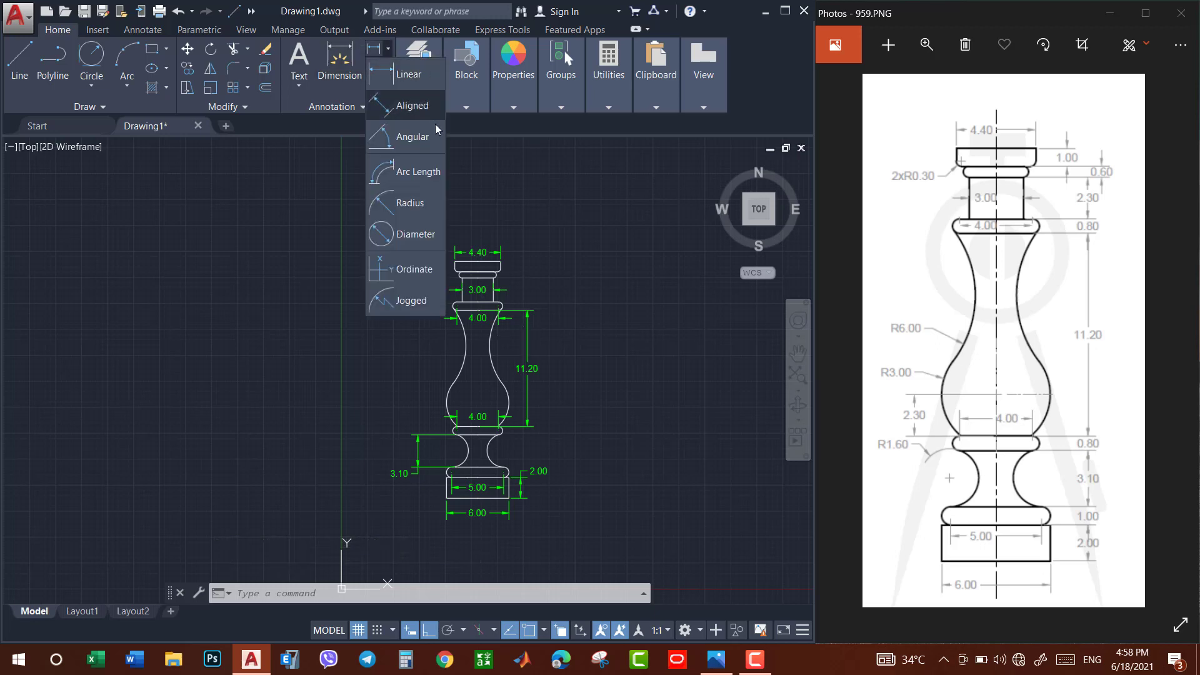
{"action": "left_click", "coordinate": [436, 132]}
{"action": "left_click", "coordinate": [388, 50]}
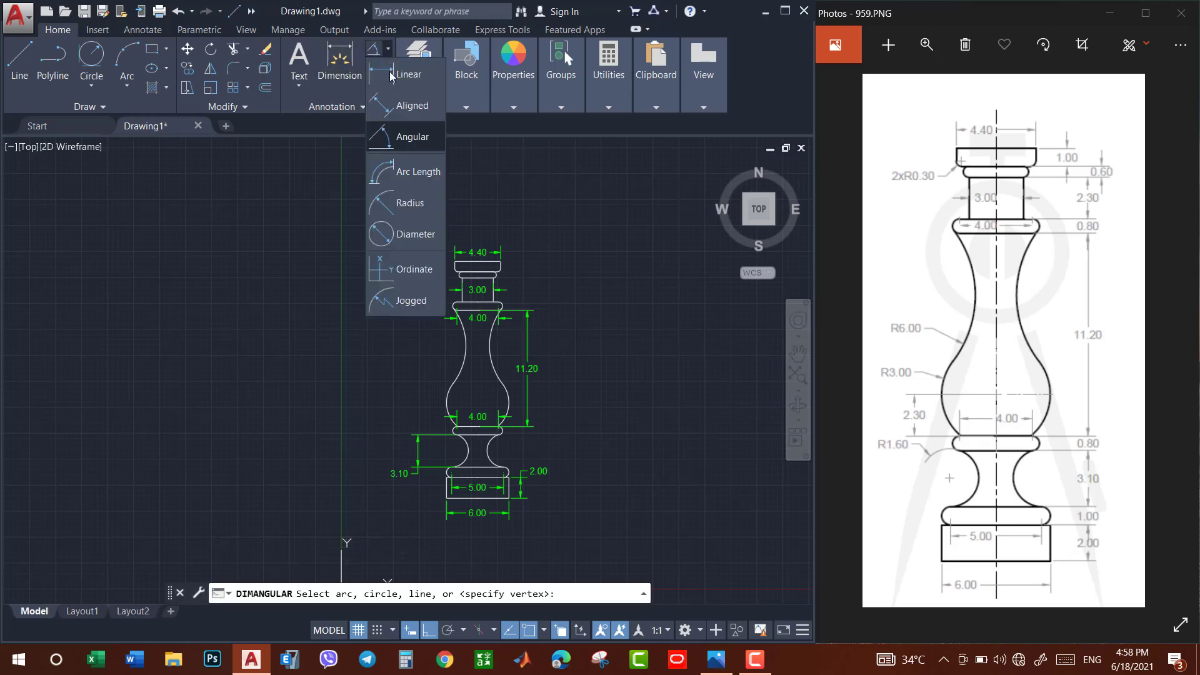
{"action": "left_click", "coordinate": [420, 202]}
{"action": "scroll", "coordinate": [504, 519], "scroll_direction": "up", "scroll_amount": 5}
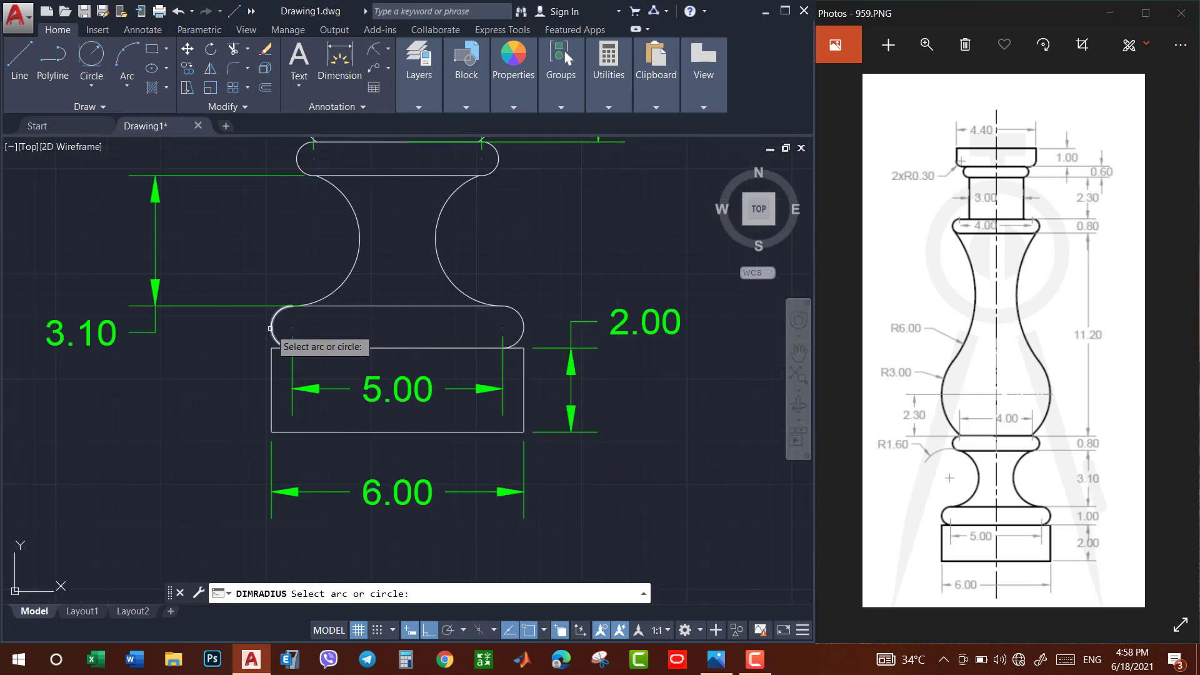
{"action": "left_click", "coordinate": [270, 328]}
{"action": "left_click", "coordinate": [219, 369]}
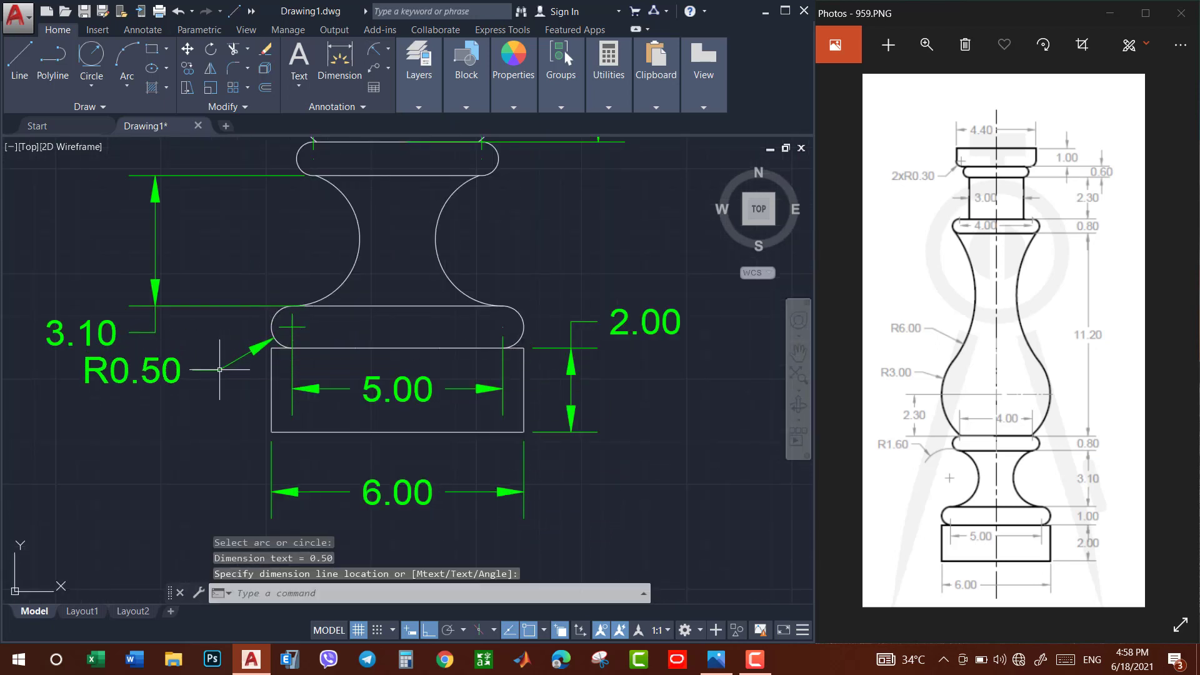
Add an R0.40 radius dimension to the lower ring's left arc.
{"action": "left_click", "coordinate": [799, 354]}
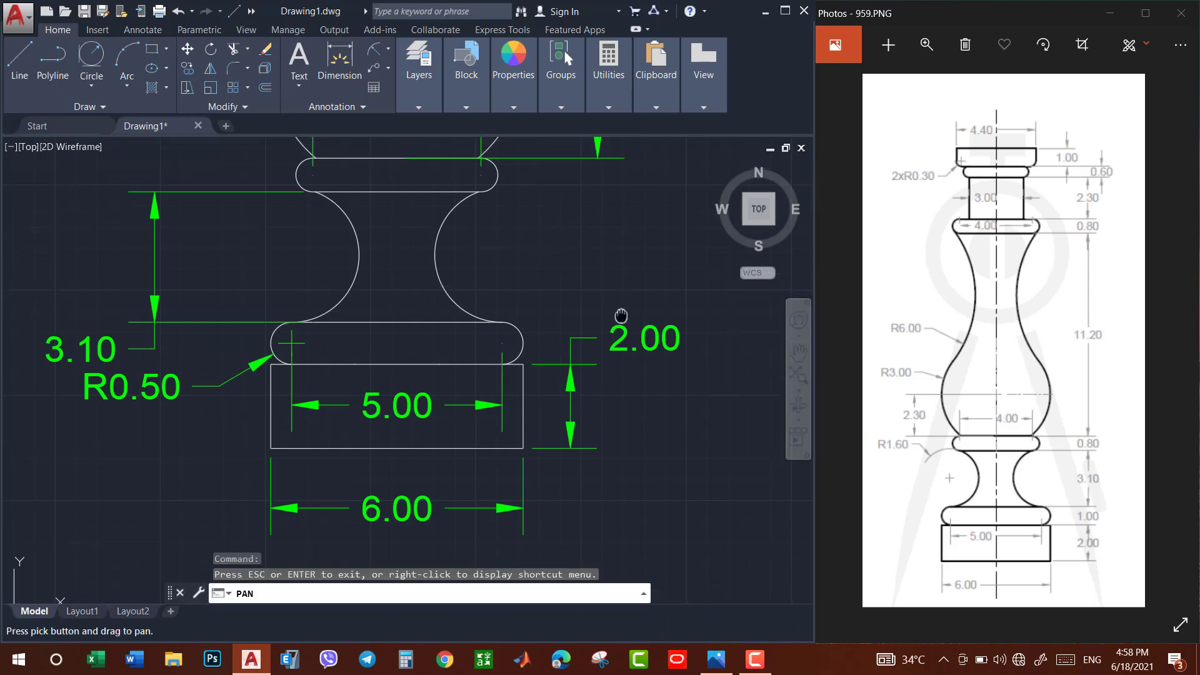
{"action": "left_click_drag", "start_coordinate": [439, 218], "coordinate": [445, 332]}
{"action": "left_click", "coordinate": [374, 50]}
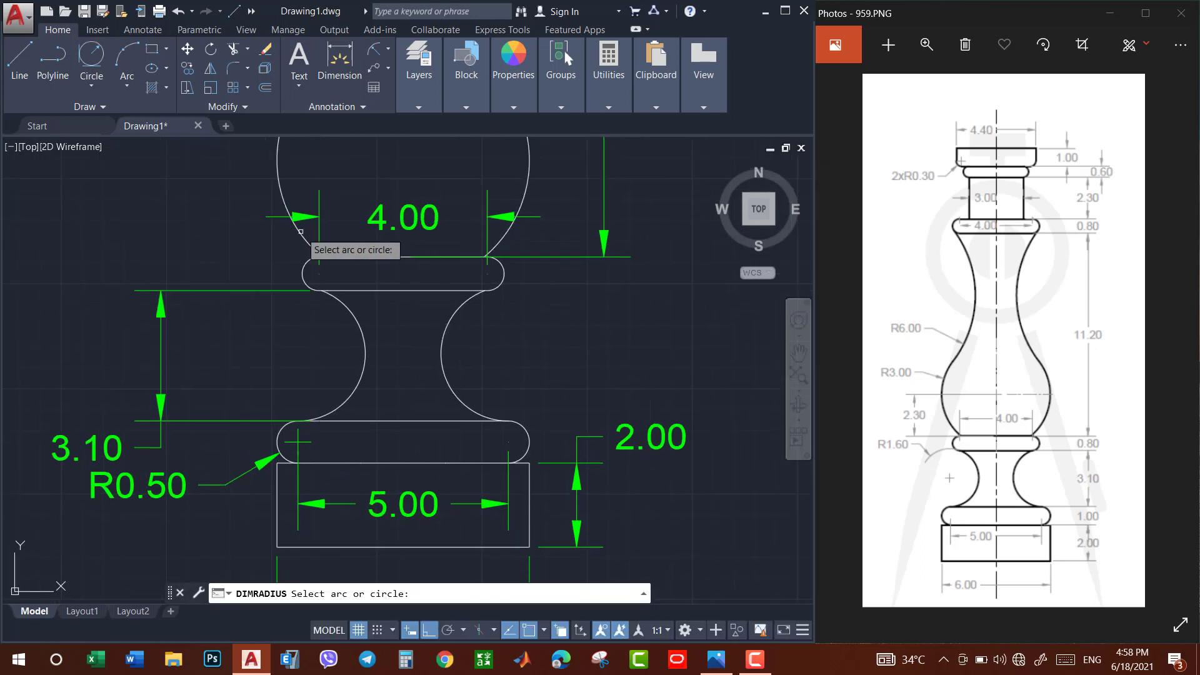
{"action": "left_click", "coordinate": [303, 280]}
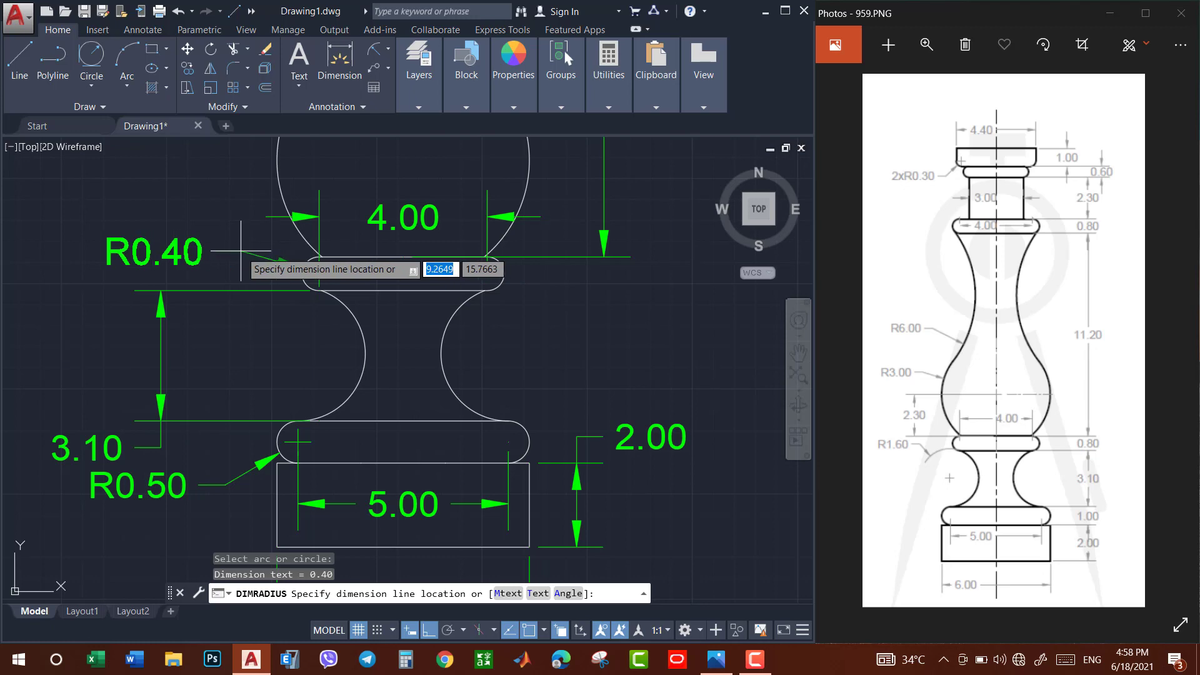
{"action": "left_click", "coordinate": [280, 256]}
Add R3.00 and R6.00 radius dimensions to the bulb's left curves.
{"action": "scroll", "coordinate": [566, 271], "scroll_direction": "down", "scroll_amount": 5}
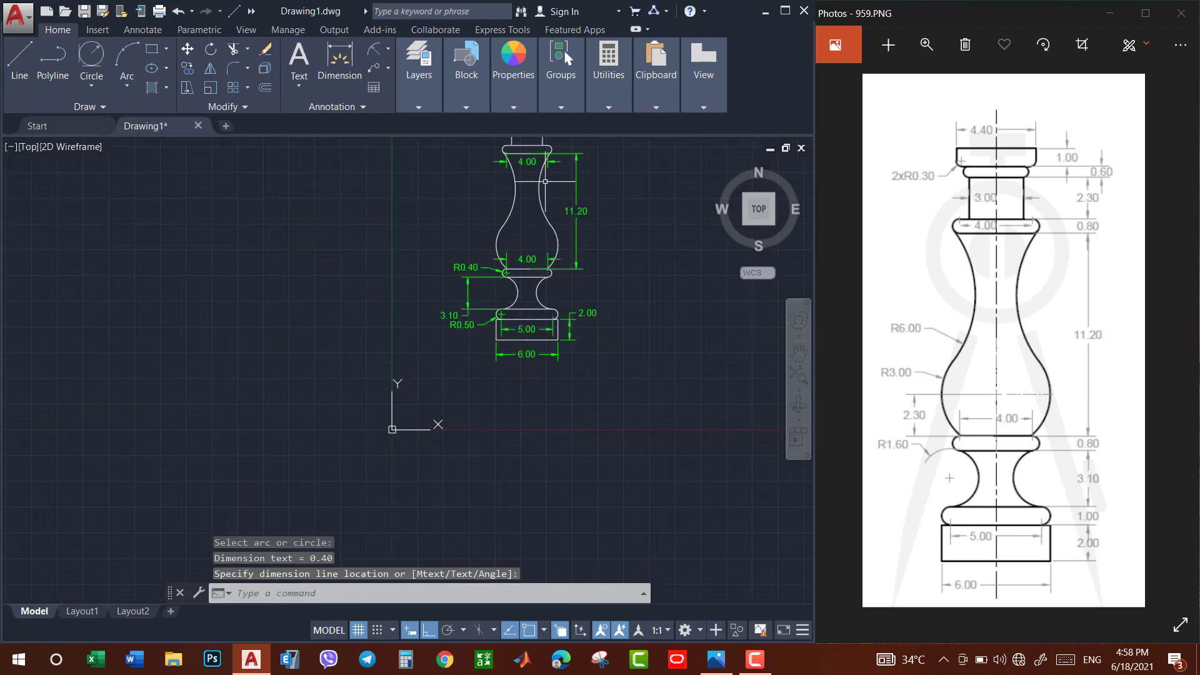
{"action": "scroll", "coordinate": [555, 203], "scroll_direction": "up", "scroll_amount": 3}
{"action": "key", "text": "Return"}
{"action": "left_click", "coordinate": [413, 331]}
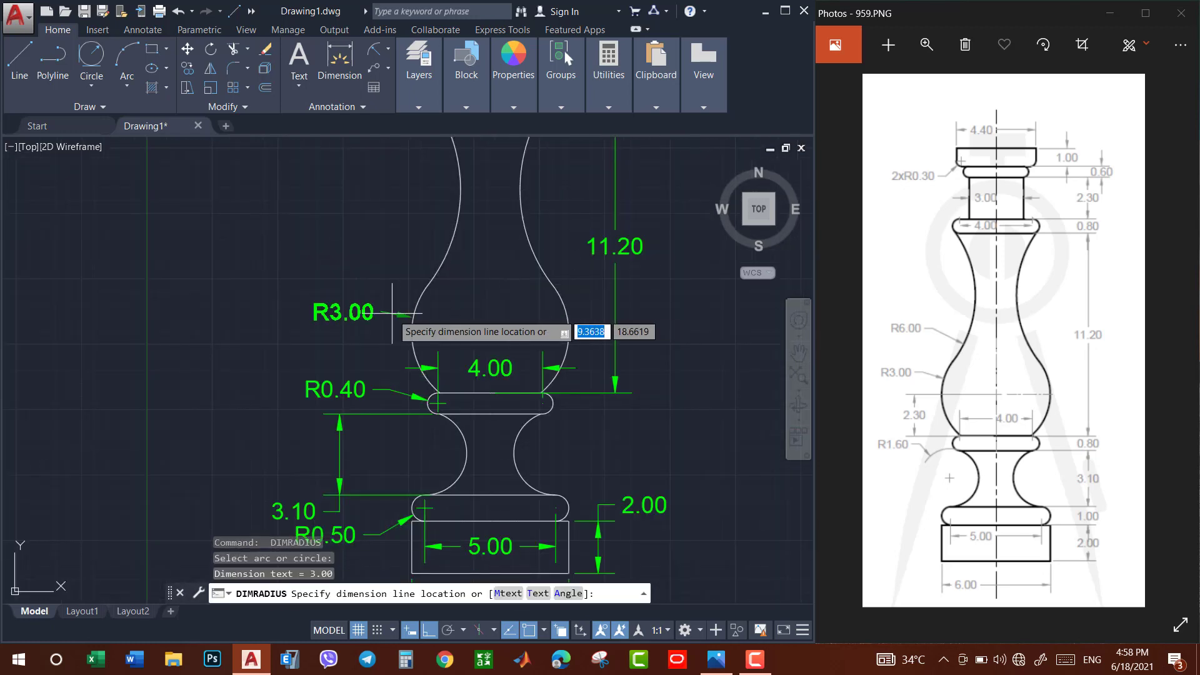
{"action": "left_click", "coordinate": [375, 311]}
{"action": "key", "text": "Return"}
{"action": "left_click", "coordinate": [460, 199]}
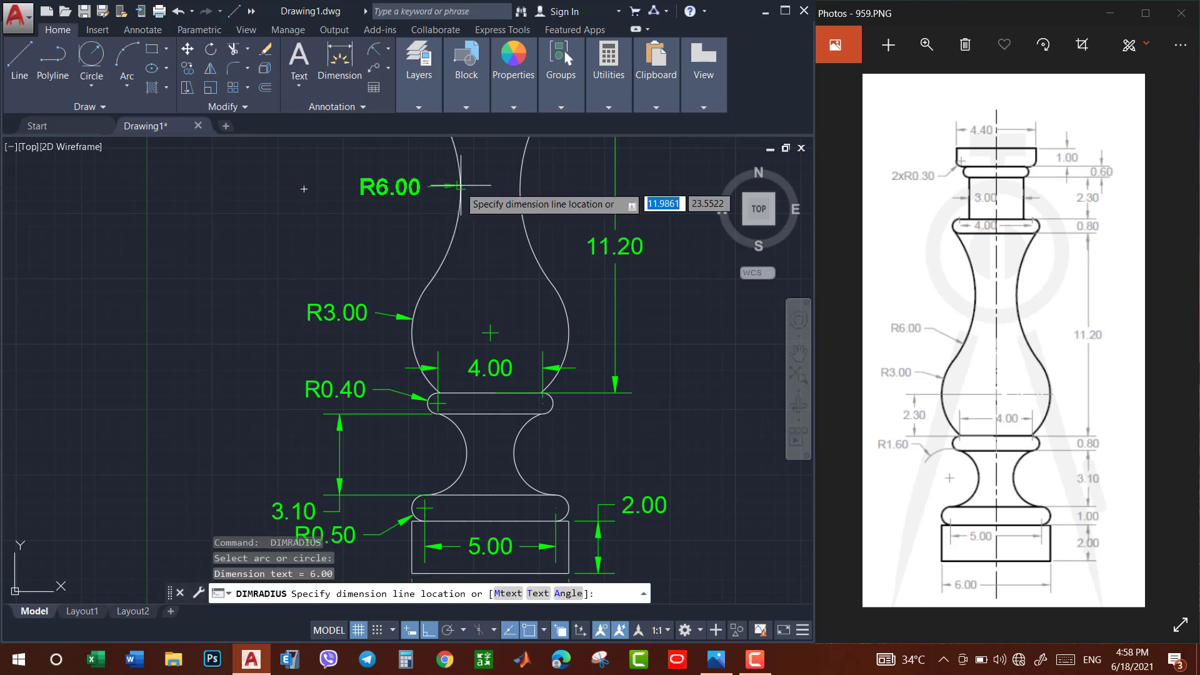
{"action": "left_click", "coordinate": [413, 195]}
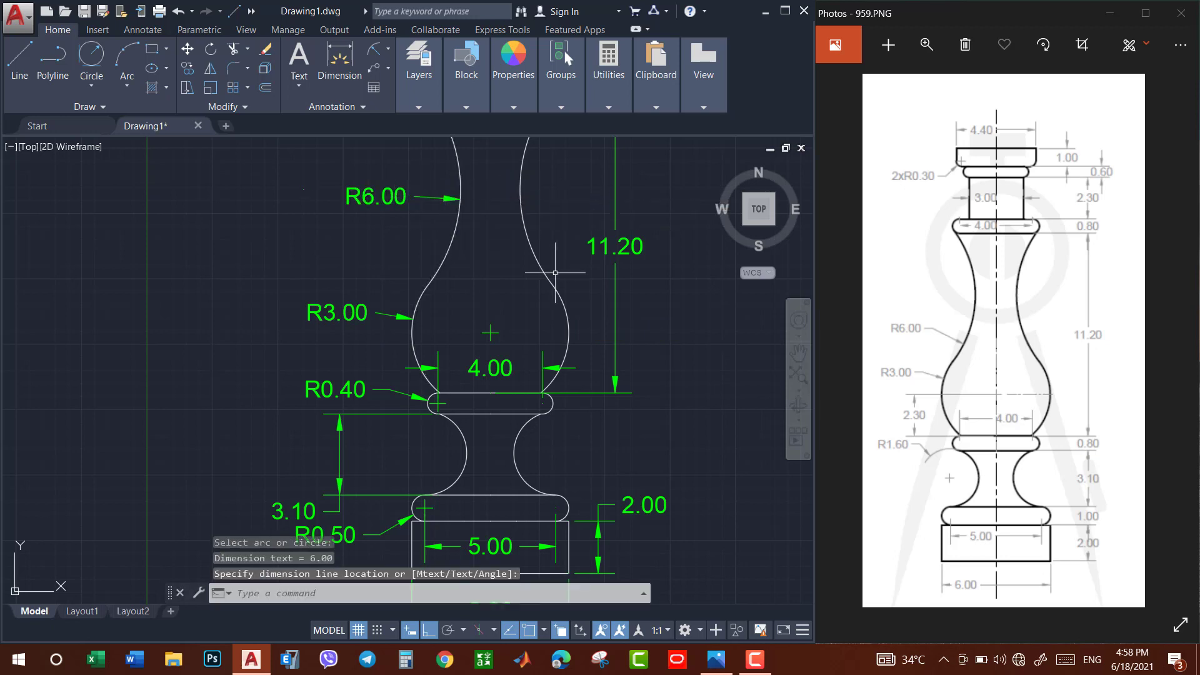
{"action": "left_click", "coordinate": [798, 353]}
{"action": "left_click_drag", "start_coordinate": [576, 153], "coordinate": [528, 379]}
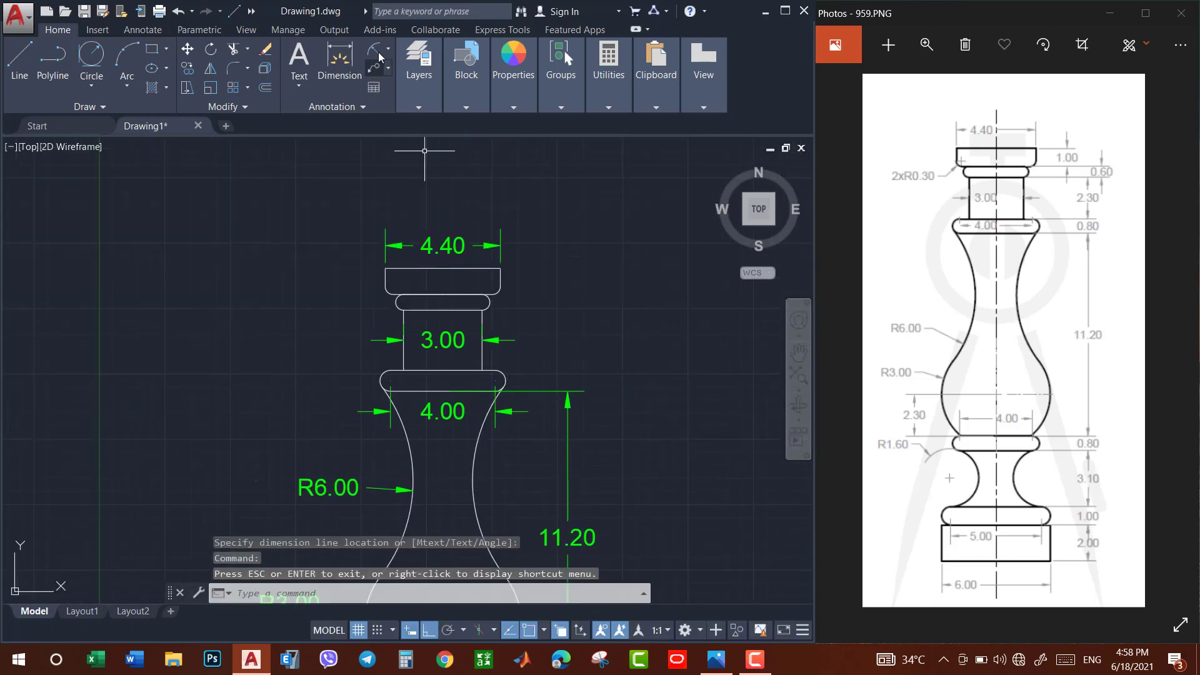
Add R0.40 to the upper ring's left arc and R0.30 to the left cap arc.
{"action": "left_click", "coordinate": [379, 58]}
{"action": "left_click", "coordinate": [381, 375]}
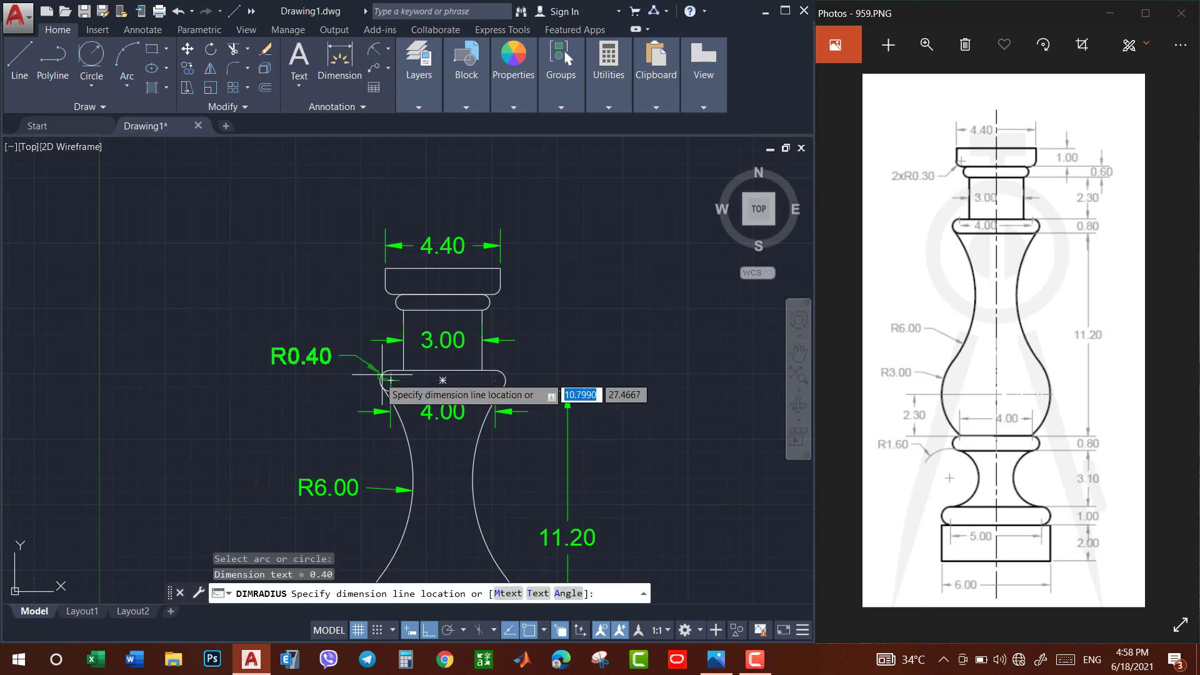
{"action": "left_click", "coordinate": [350, 377]}
{"action": "key", "text": "Return"}
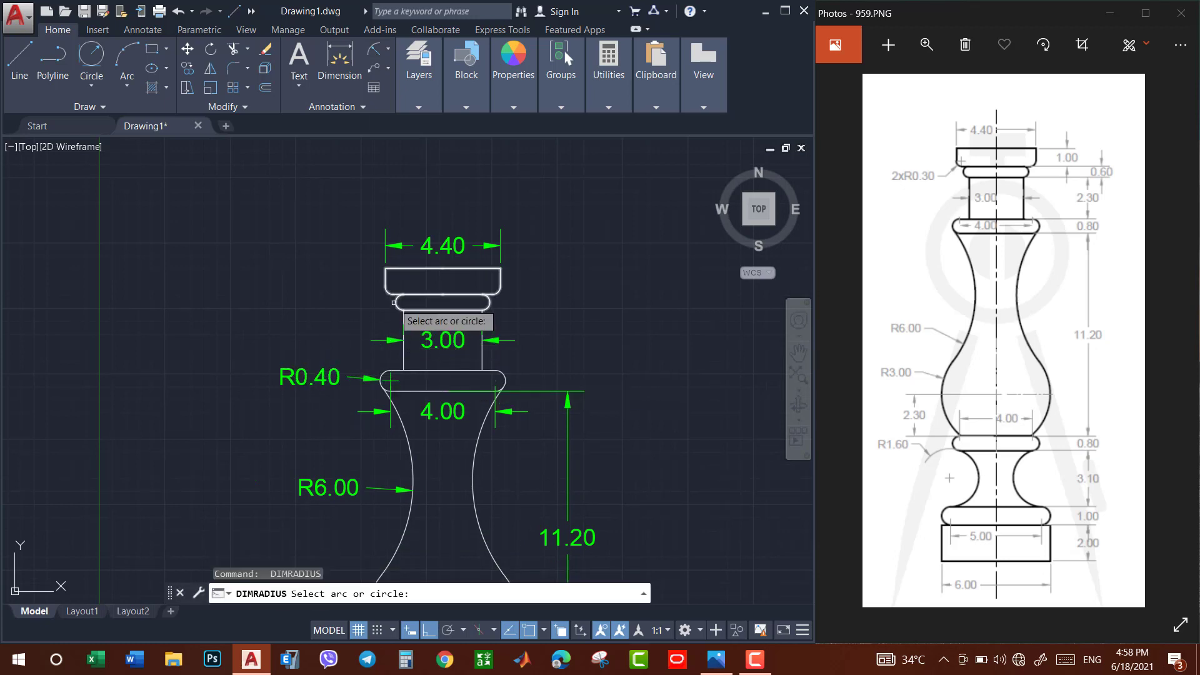
{"action": "left_click", "coordinate": [393, 302]}
{"action": "left_click", "coordinate": [347, 318]}
Add an R0.30 radius to the right cap arc and recentre the finished baluster.
{"action": "scroll", "coordinate": [364, 292], "scroll_direction": "up", "scroll_amount": 4}
{"action": "key", "text": "Return"}
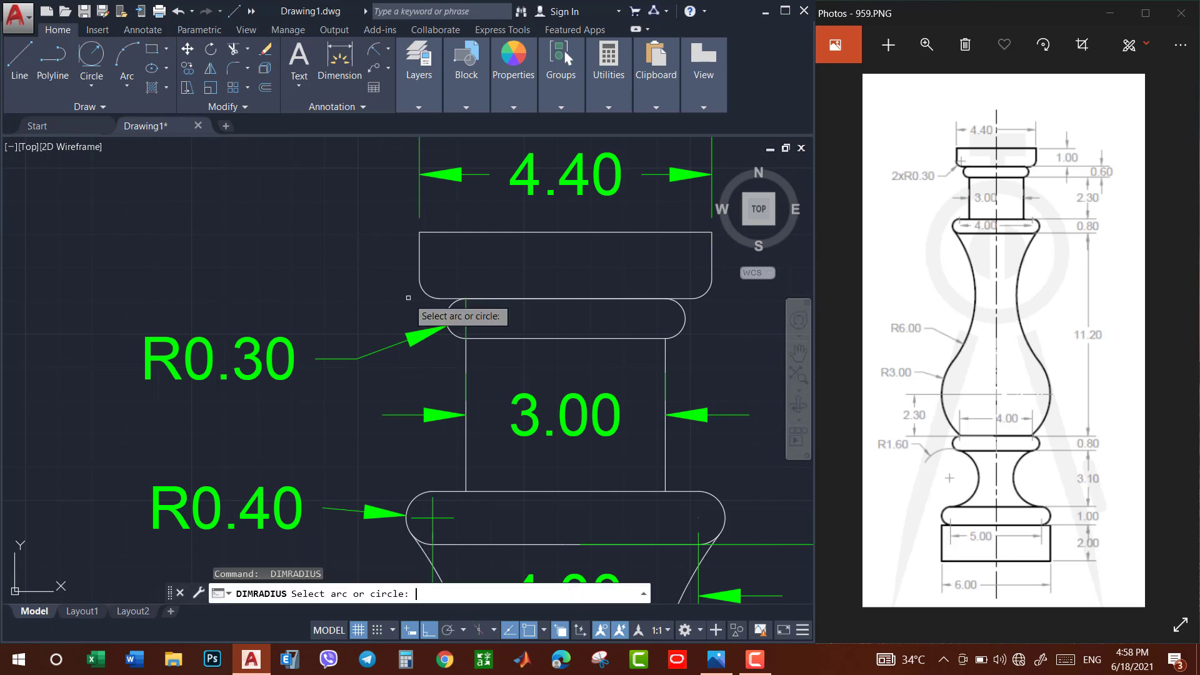
{"action": "left_click", "coordinate": [706, 292]}
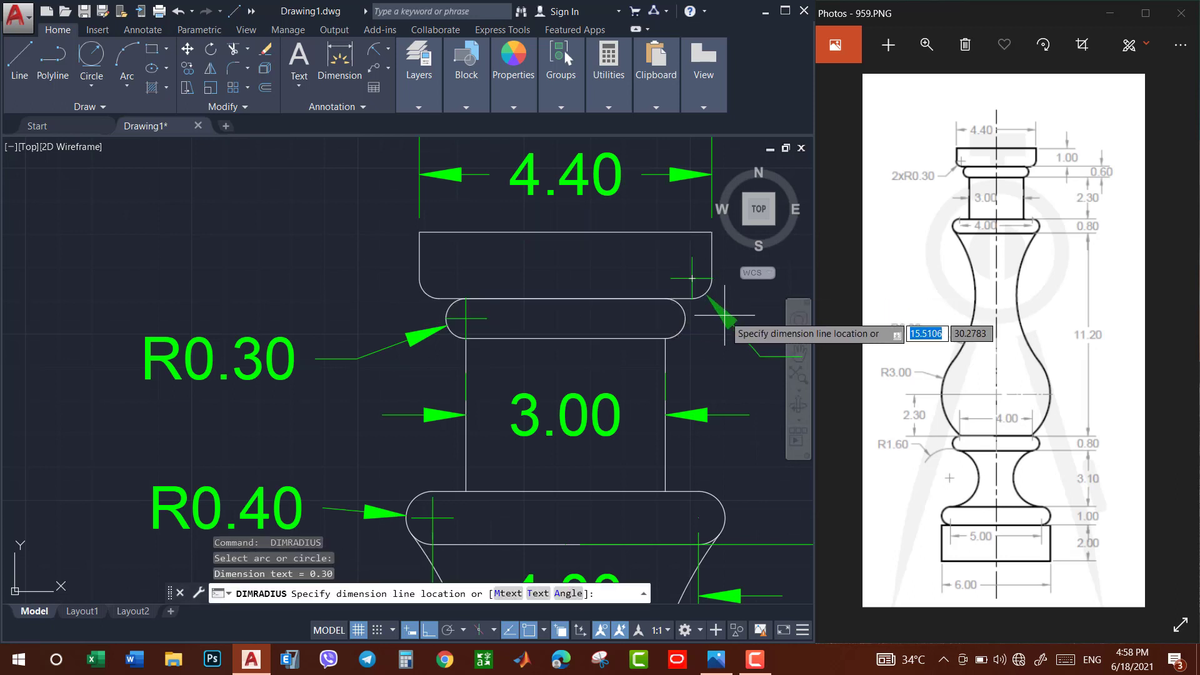
{"action": "left_click", "coordinate": [724, 315]}
{"action": "left_click", "coordinate": [797, 355]}
{"action": "left_click_drag", "start_coordinate": [745, 350], "coordinate": [482, 348]}
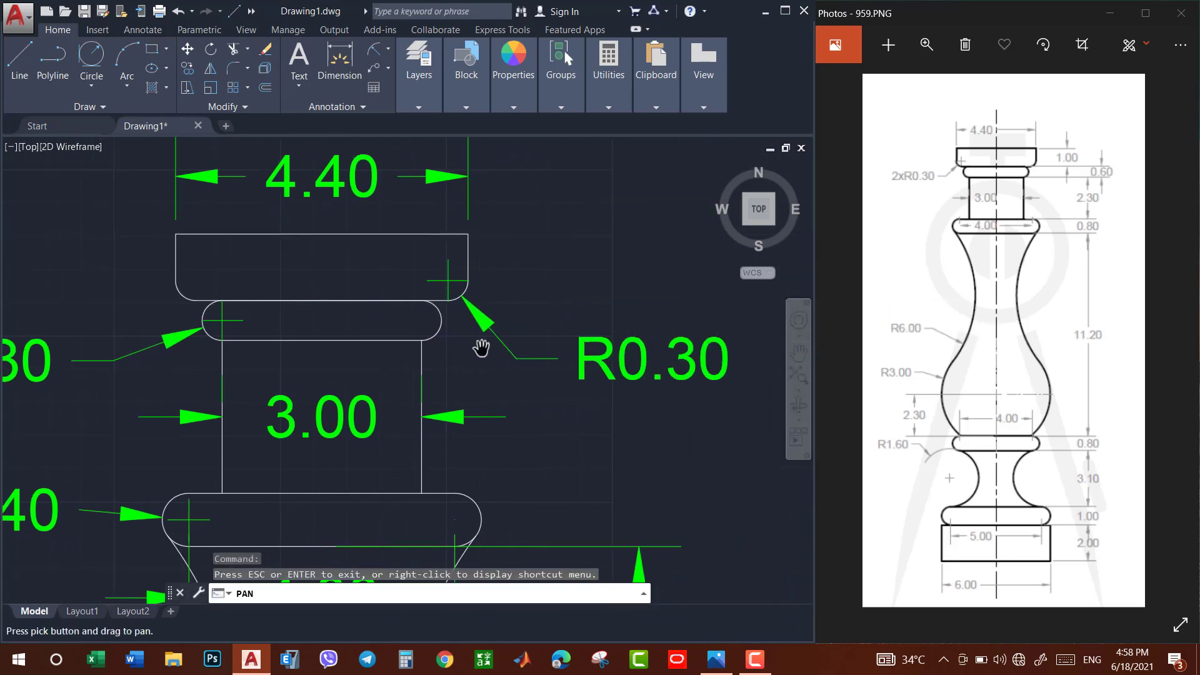
{"action": "scroll", "coordinate": [482, 349], "scroll_direction": "down", "scroll_amount": 2}
{"action": "scroll", "coordinate": [481, 348], "scroll_direction": "down", "scroll_amount": 3}
{"action": "scroll", "coordinate": [482, 349], "scroll_direction": "down", "scroll_amount": 1}
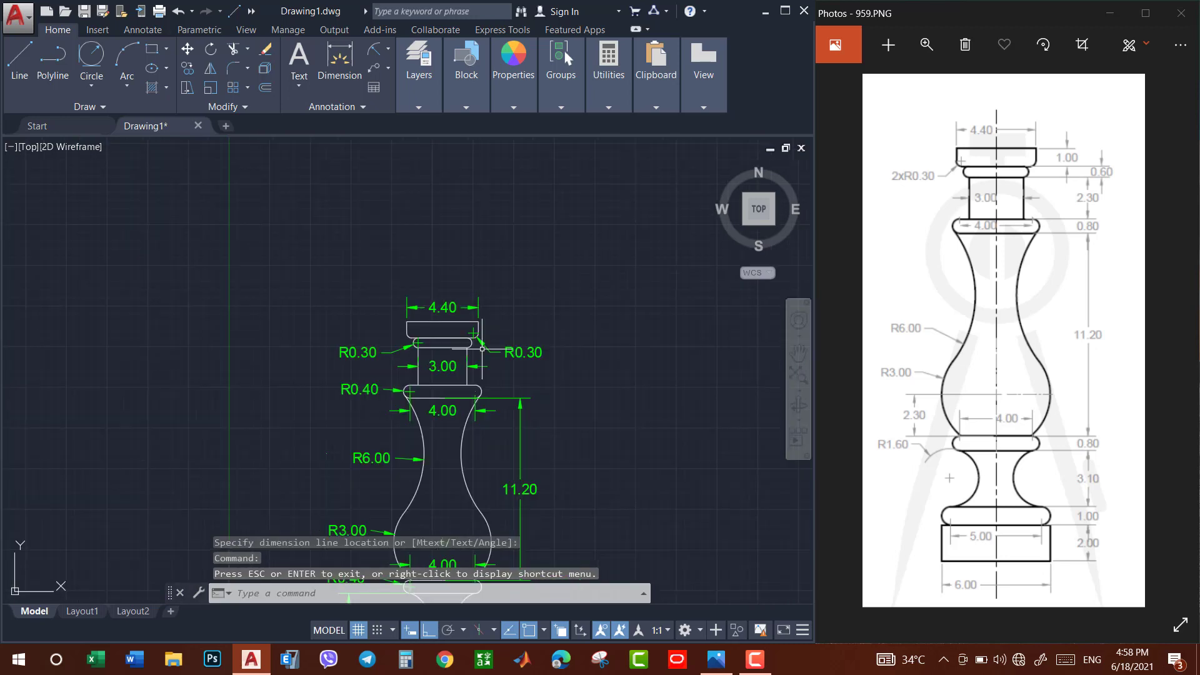
{"action": "left_click", "coordinate": [805, 356]}
{"action": "left_click_drag", "start_coordinate": [653, 392], "coordinate": [602, 219]}
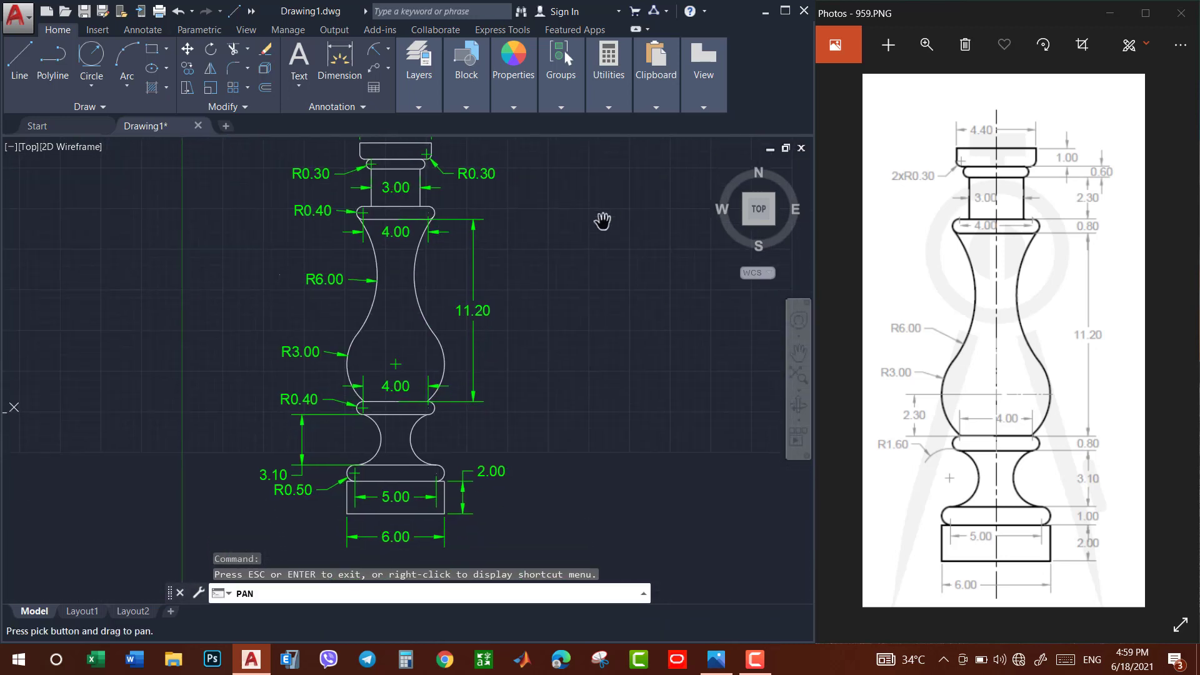
{"action": "scroll", "coordinate": [575, 259], "scroll_direction": "down", "scroll_amount": 2}
{"action": "left_click_drag", "start_coordinate": [632, 298], "coordinate": [625, 335]}
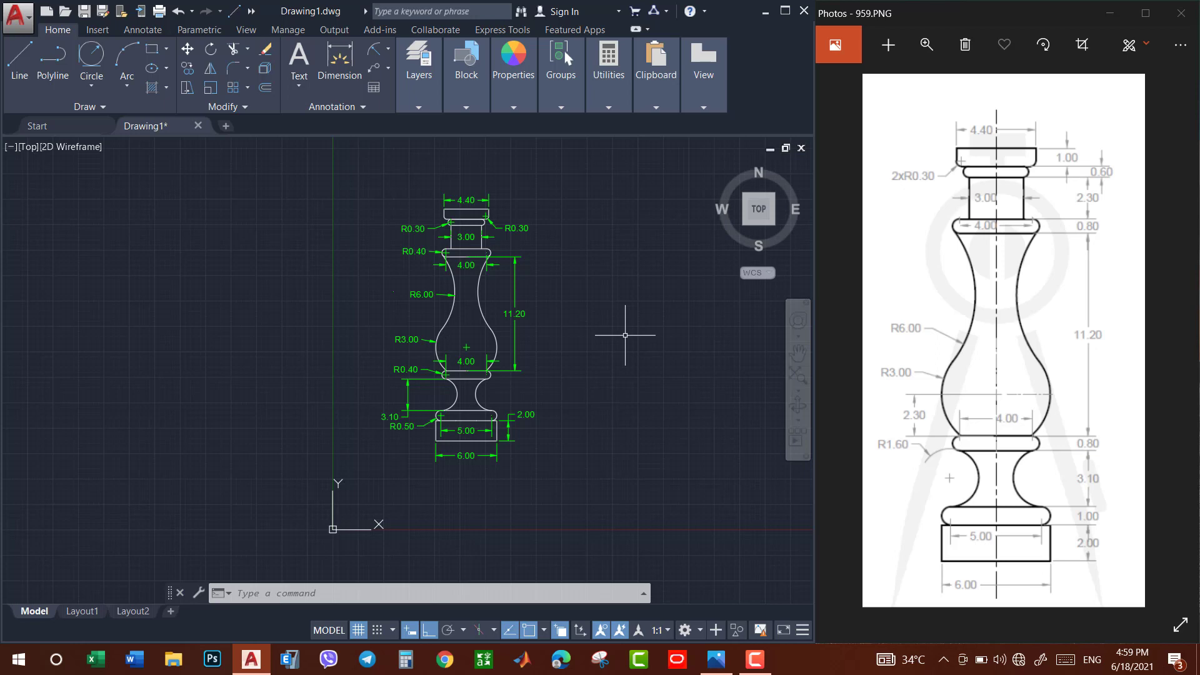
{"action": "left_click", "coordinate": [755, 659]}
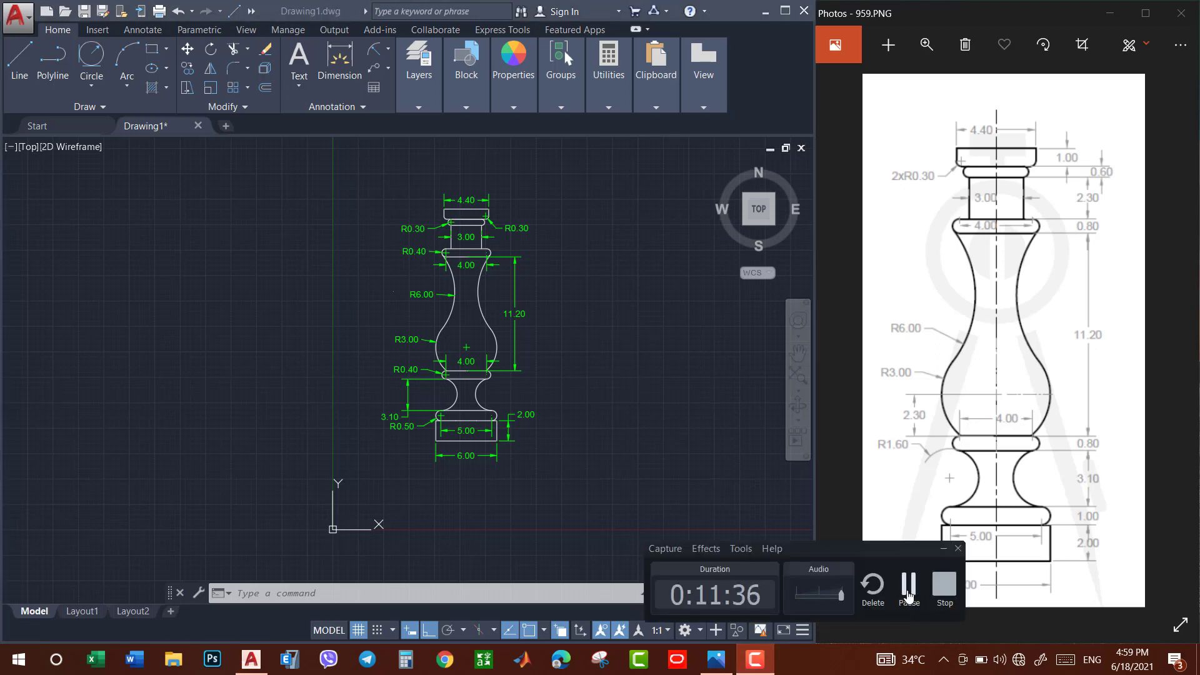